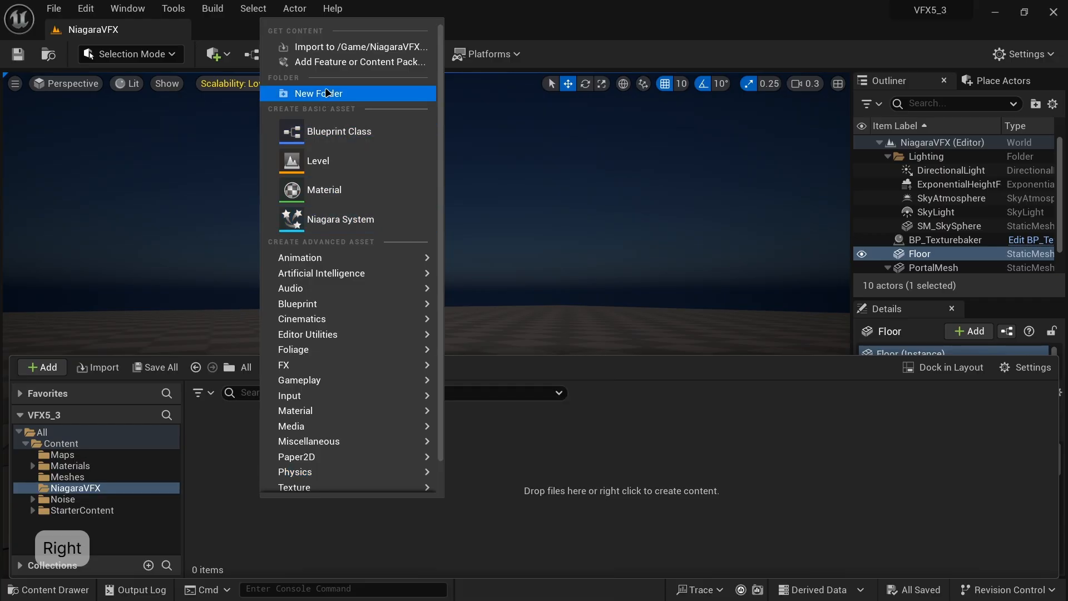
- Create a folder named PortalVFX inside the NiagaraVFX folder and open it
left_click(422, 94)
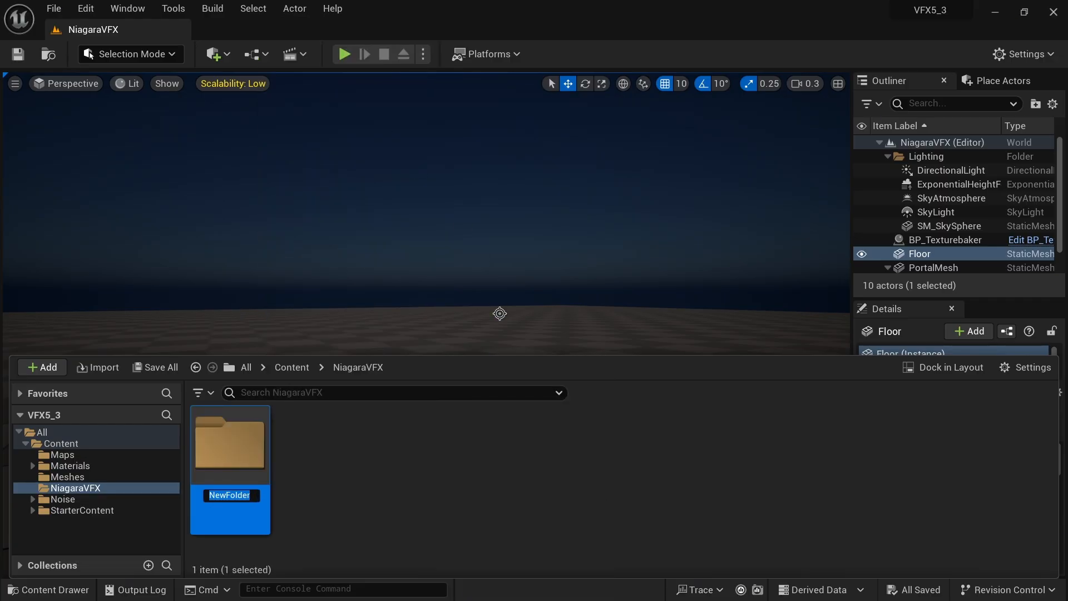
type("Po")
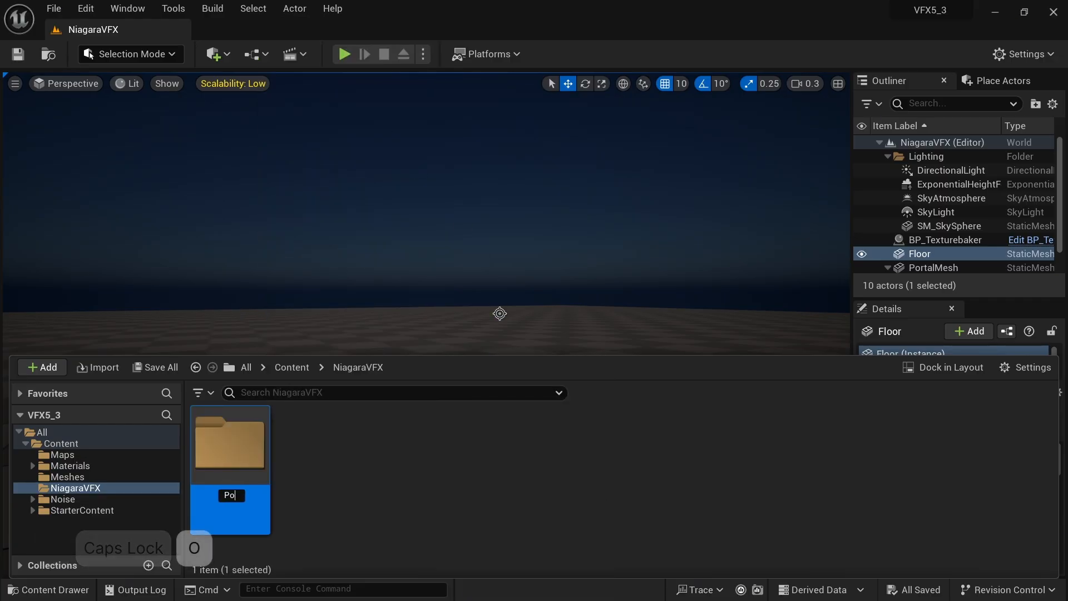
type("rtalVFX")
key("Caps_Lock")
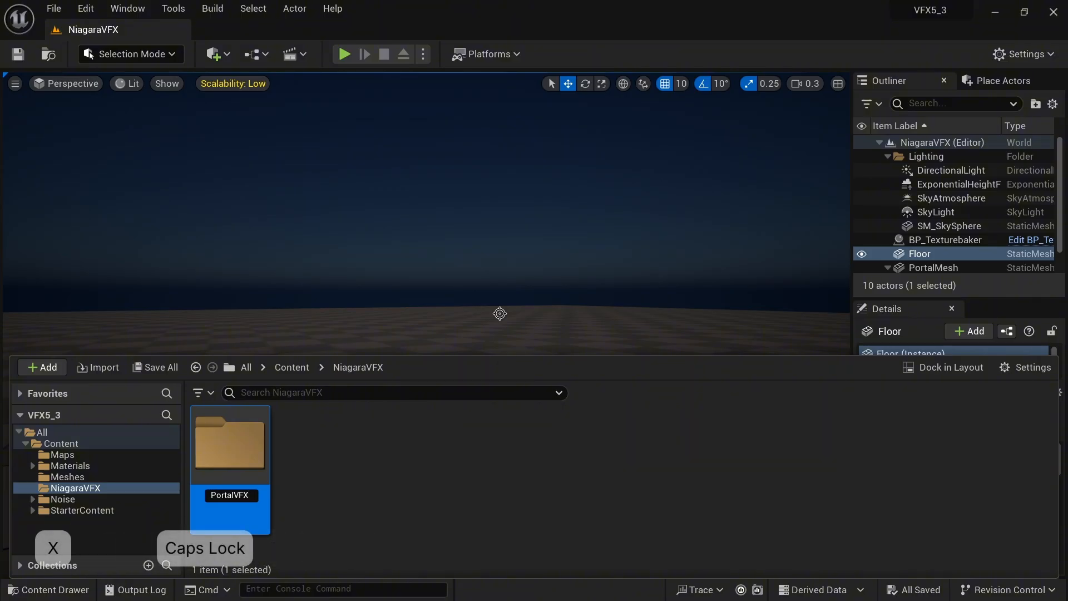
key("Return")
key("Return")
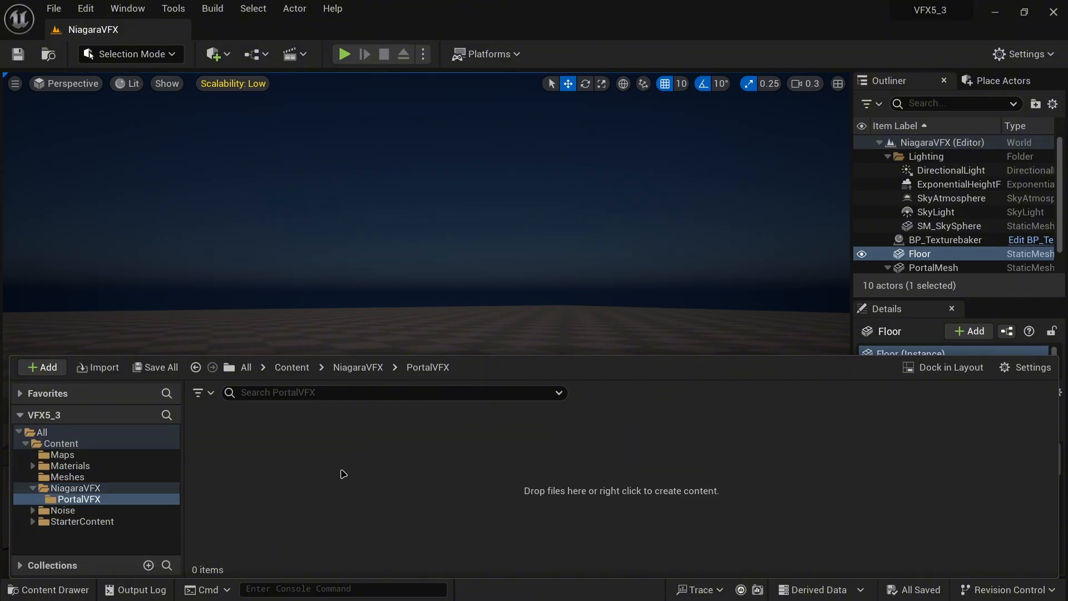
- Create a new material named M_Portal in the PortalVFX folder
right_click(287, 510)
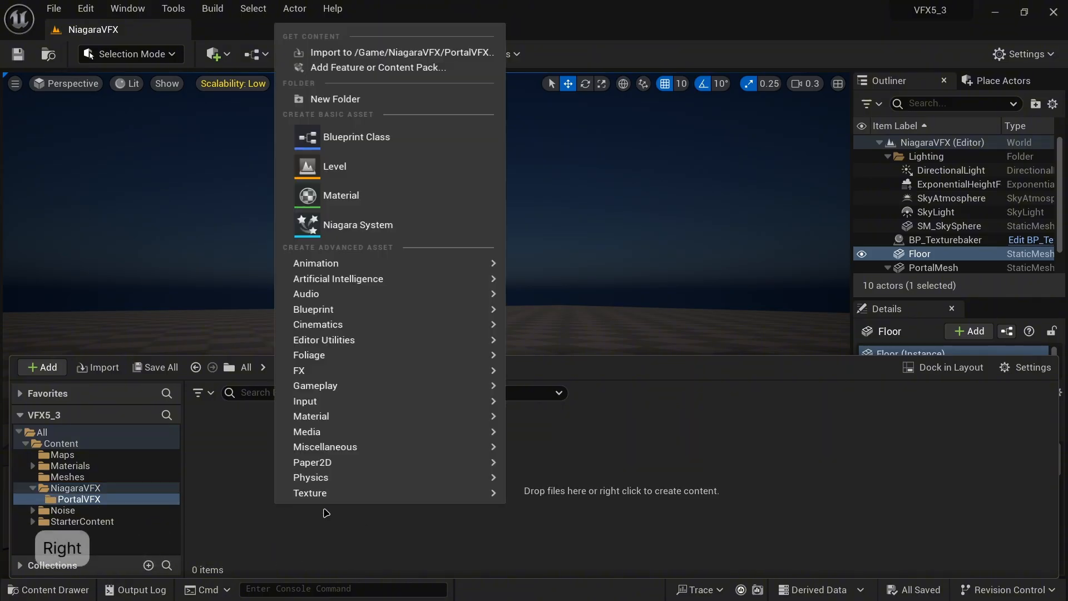
left_click(346, 205)
type("M_")
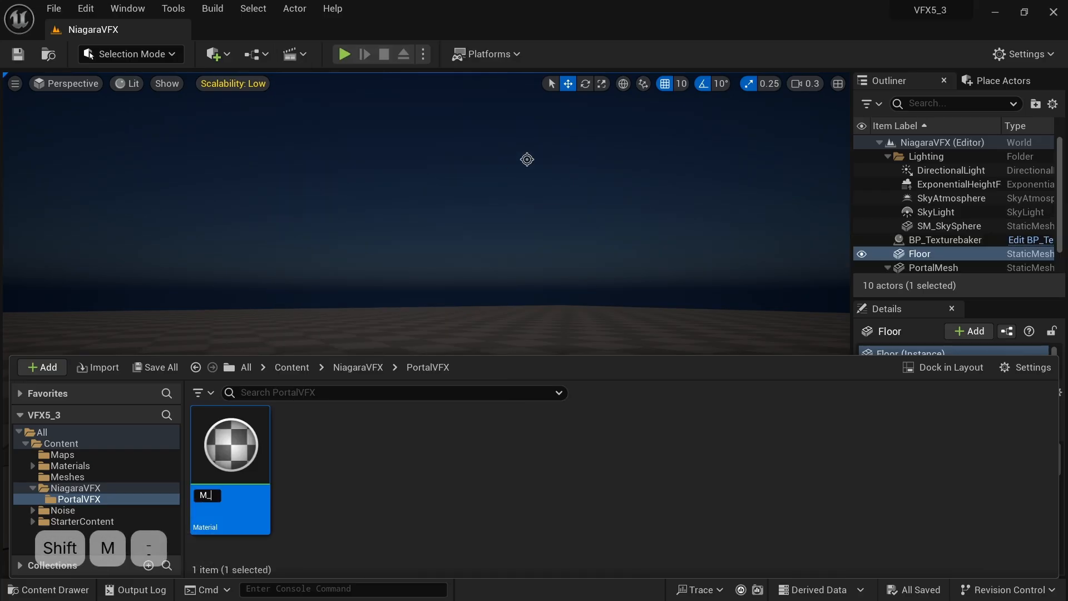
type("Portal")
key("Return")
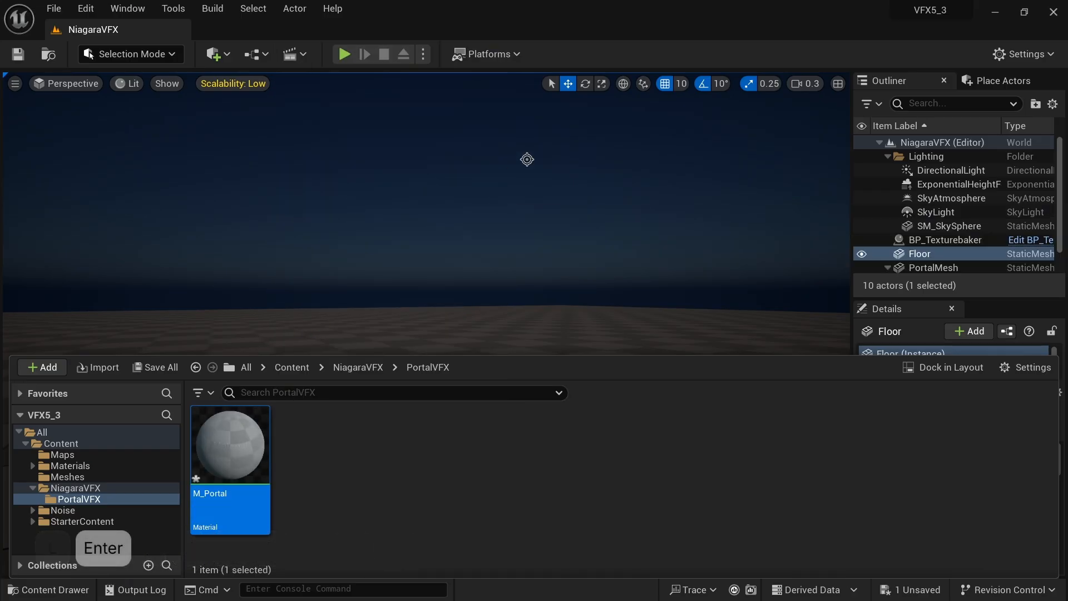
- Open the M_Portal material and set its shading model to Unlit
double_click(236, 464)
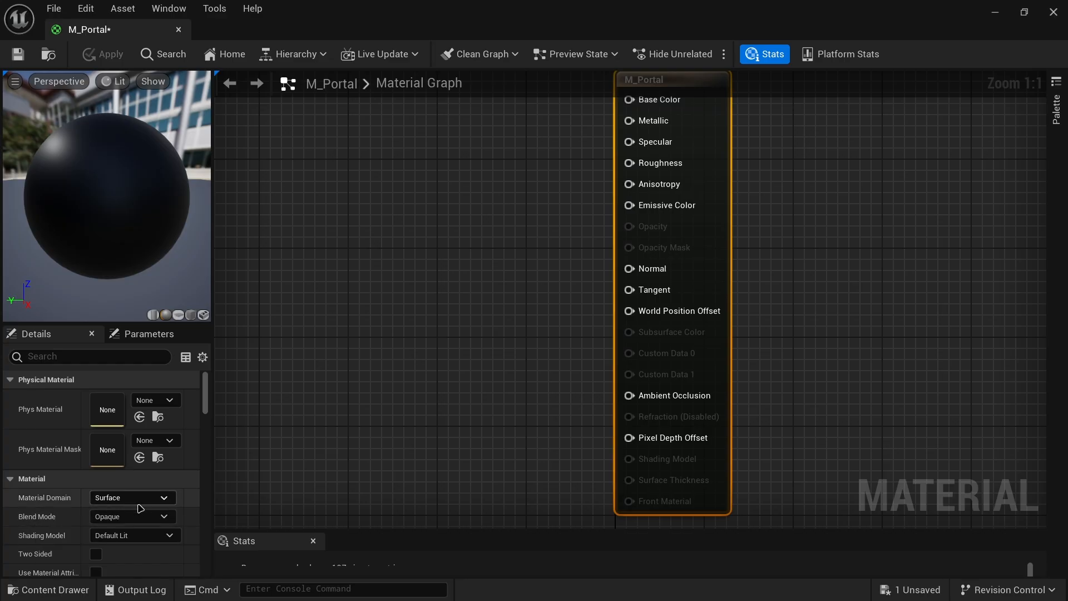
left_click(129, 539)
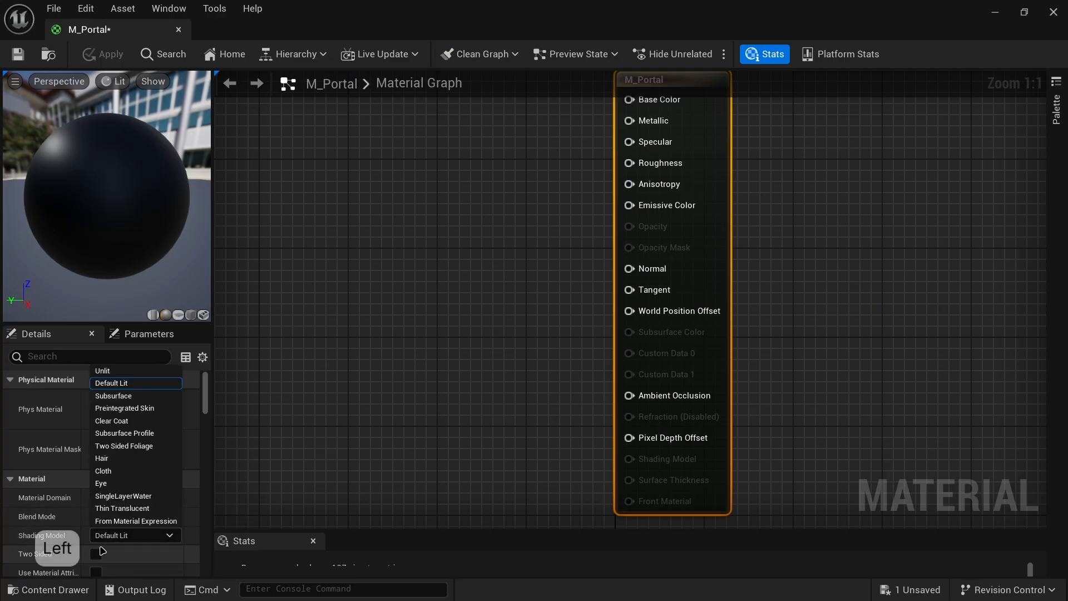
left_click(108, 369)
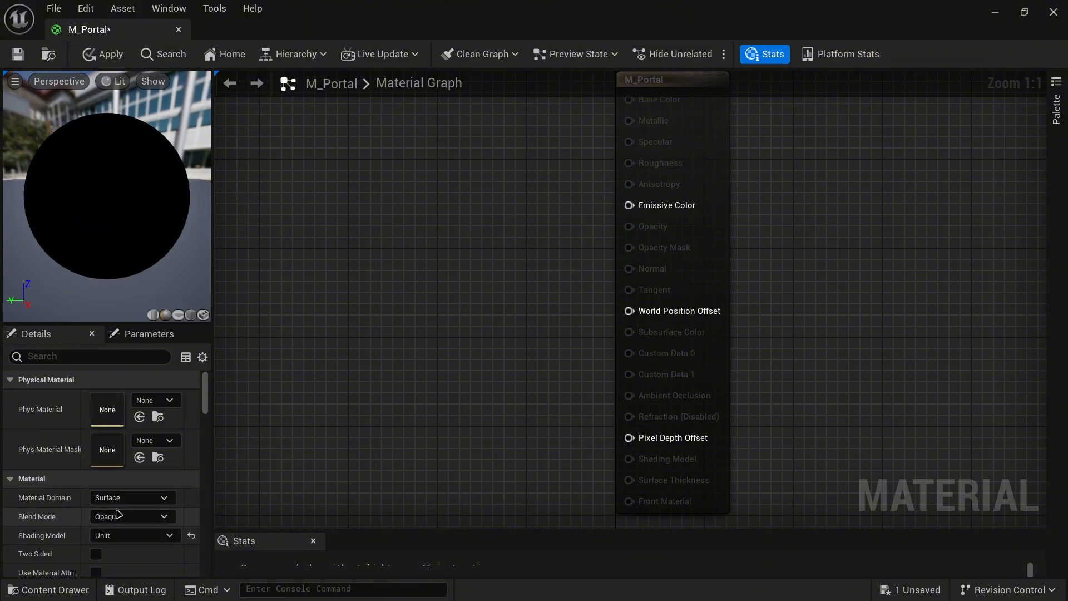
right_click_drag(511, 277, 594, 286)
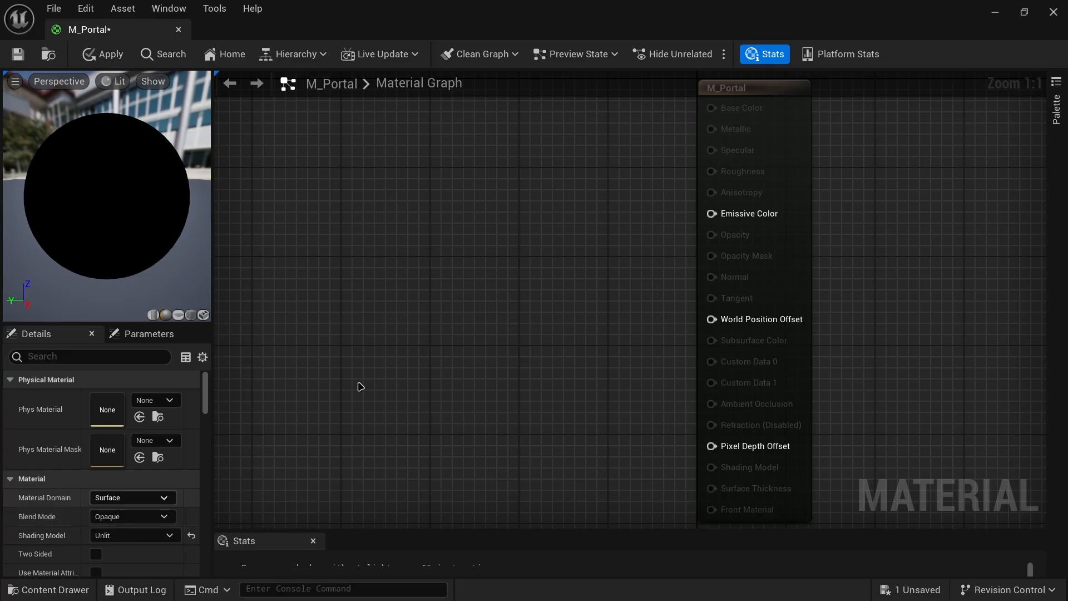
right_click_drag(455, 329, 582, 329)
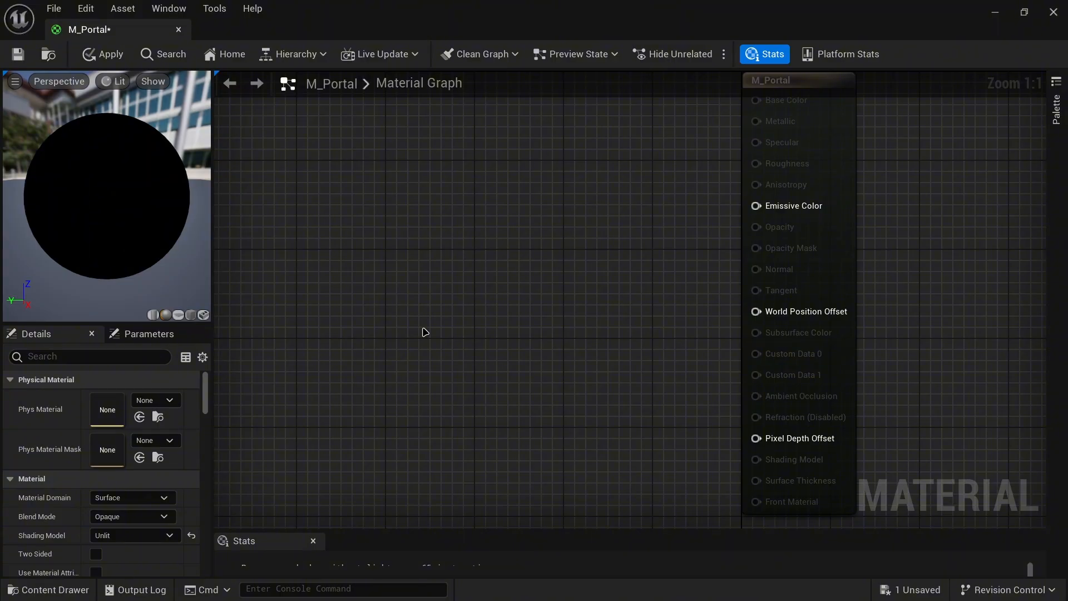
- Import T_NoiseWaves.PNG and T_VoronoiNoise.PNG from the UnrealTextures folder in File Explorer into the PortalVFX content folder
key("alt+Tab")
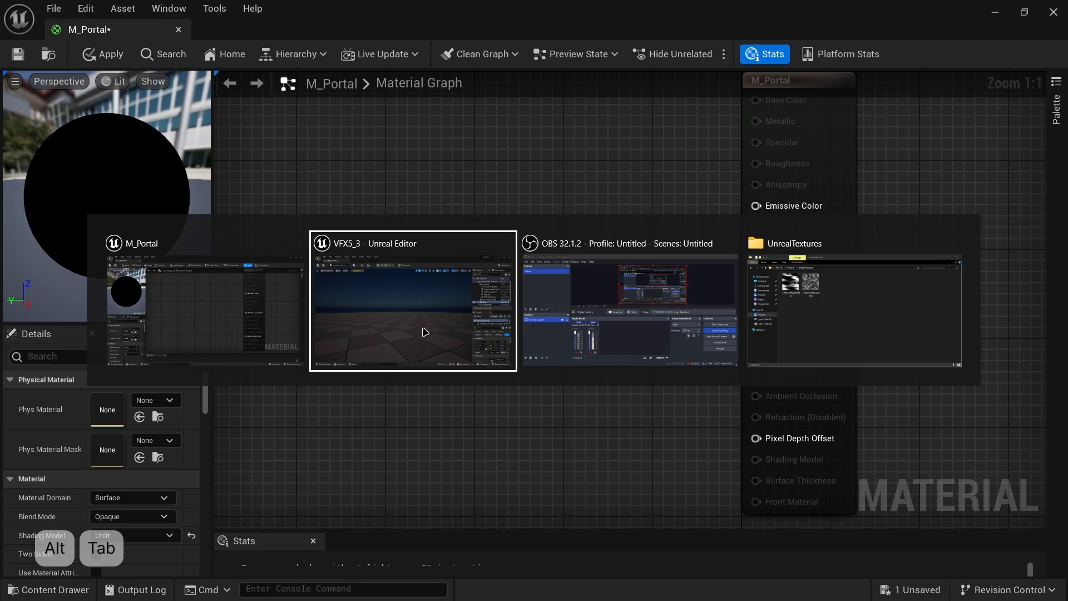
key("alt+Tab")
key("alt+Tab")
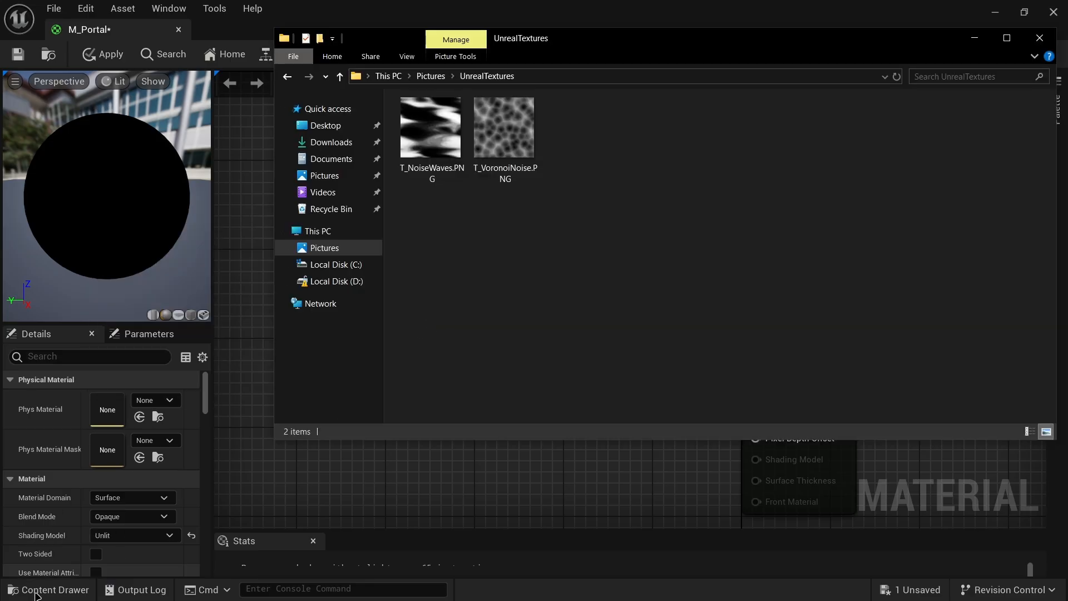
key("alt+Tab")
key("alt+Tab")
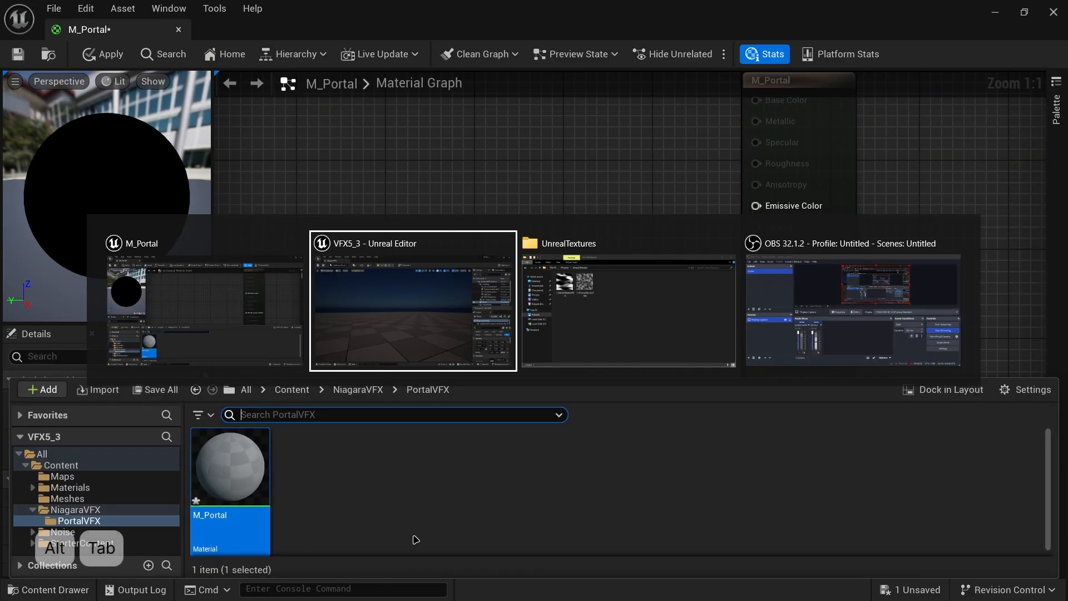
key("alt+Tab")
left_click_drag(421, 221, 503, 142)
left_click_drag(505, 146, 460, 493)
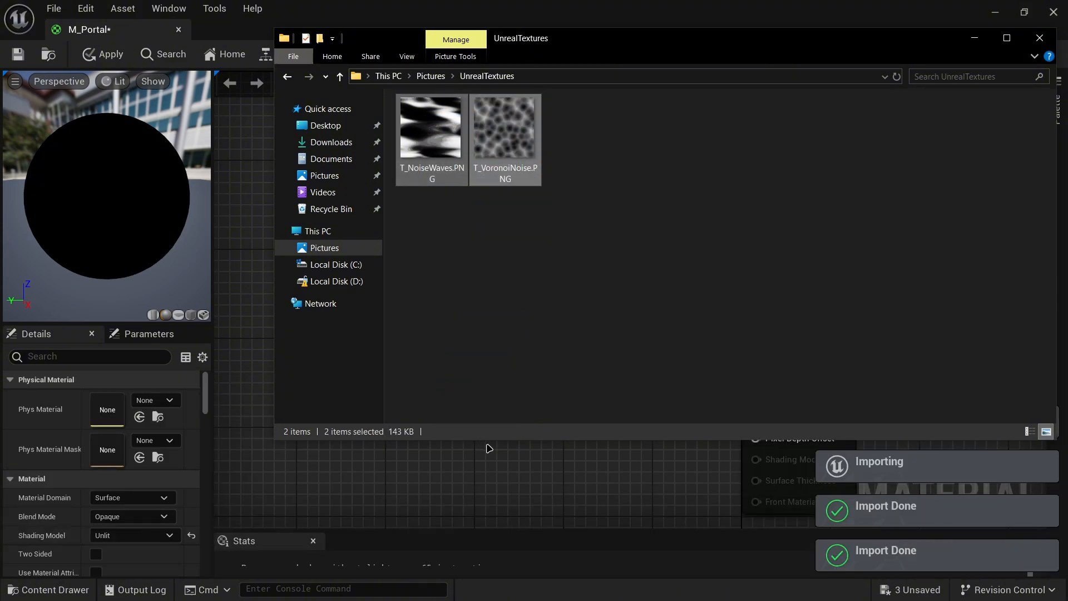
left_click(1041, 37)
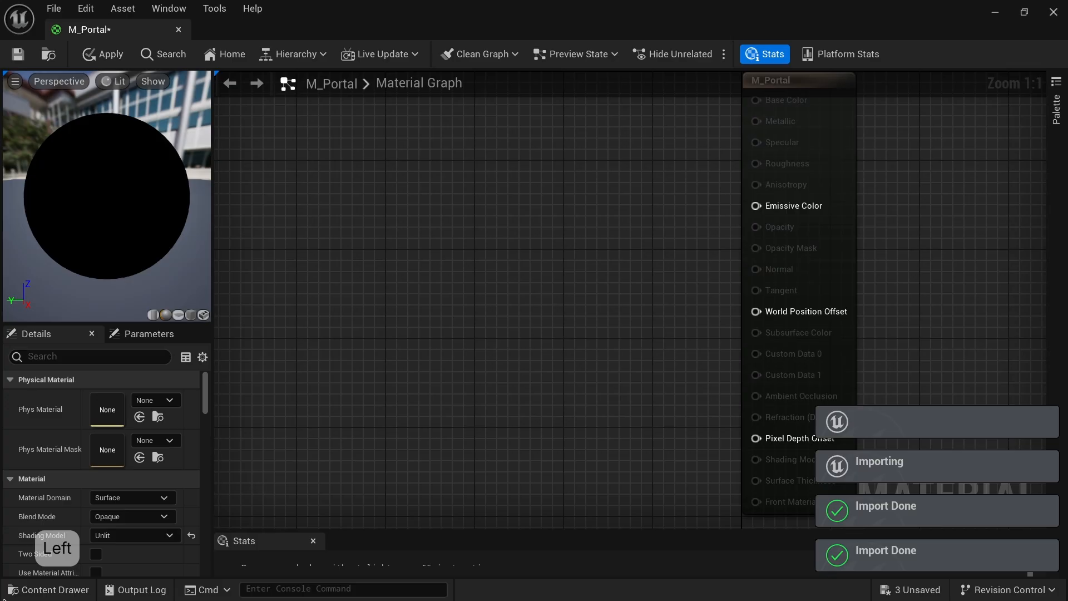
- Add the T_NoiseWaves texture to the material graph as a Texture Sample to the left of the M_Portal node
left_click(48, 589)
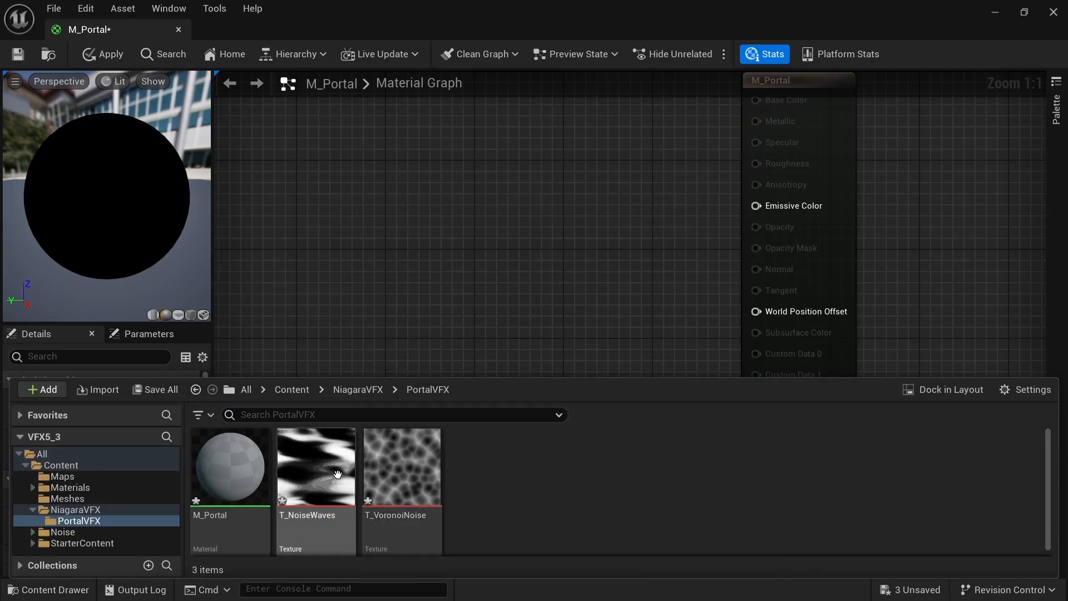
mouse_move(300, 487)
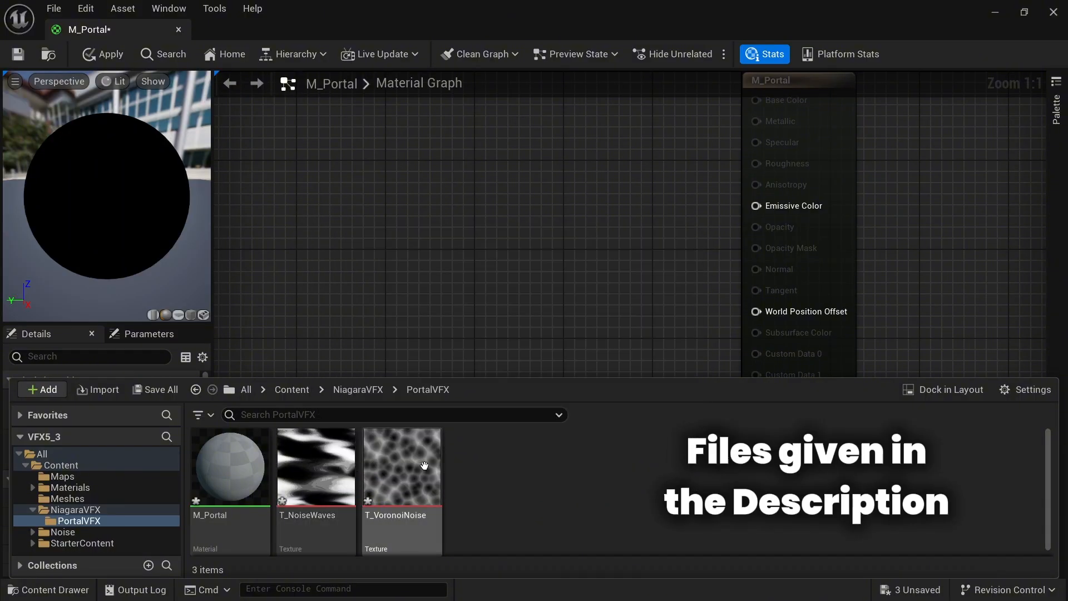
mouse_move(431, 474)
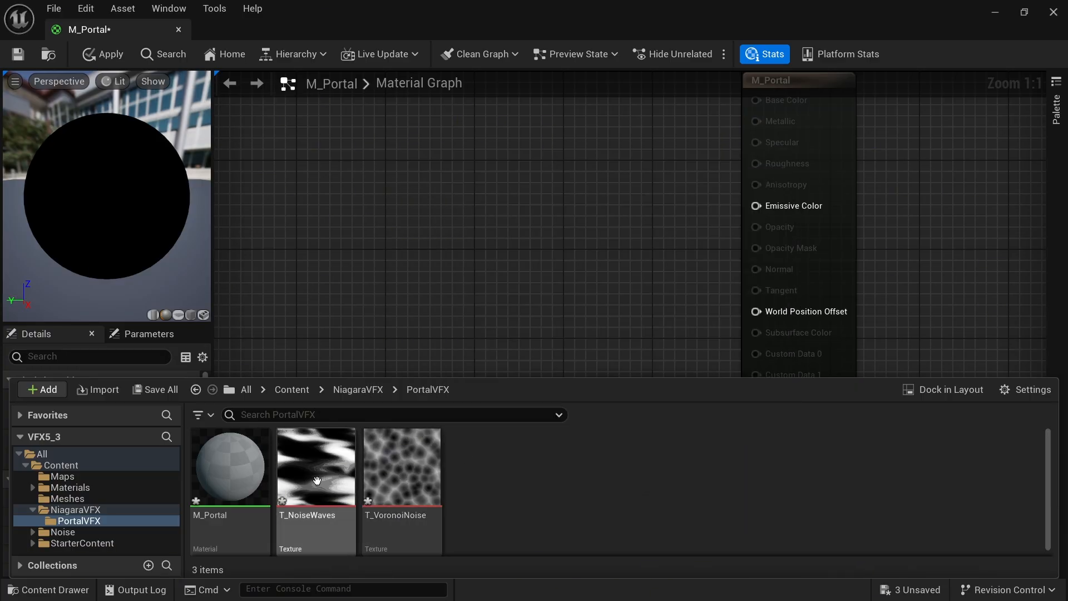
left_click_drag(309, 499, 474, 202)
right_click_drag(588, 203, 646, 221)
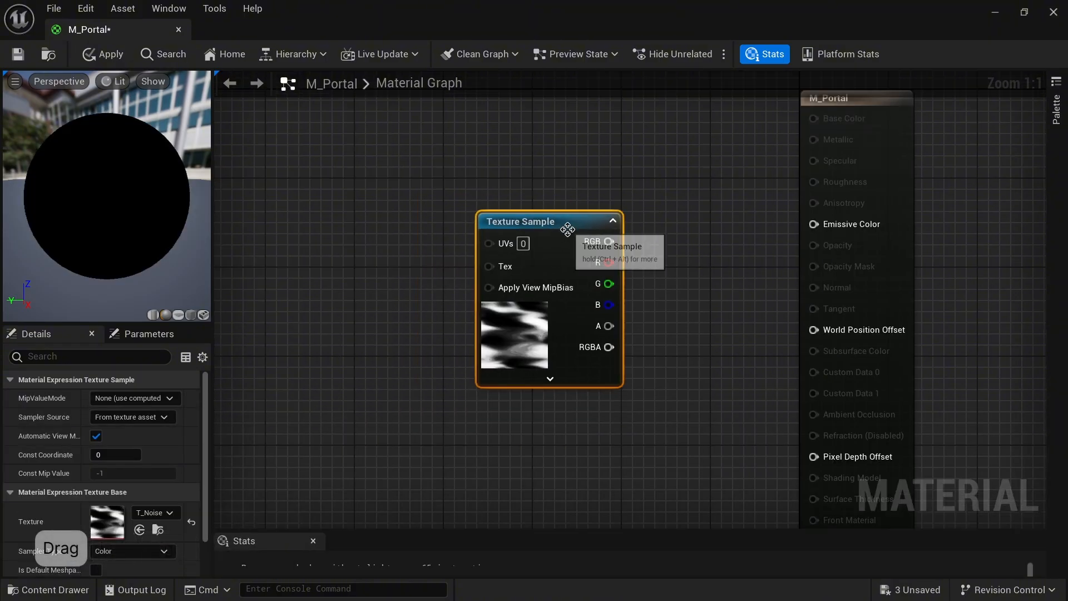
left_click_drag(567, 228, 529, 216)
right_click_drag(297, 203, 473, 224)
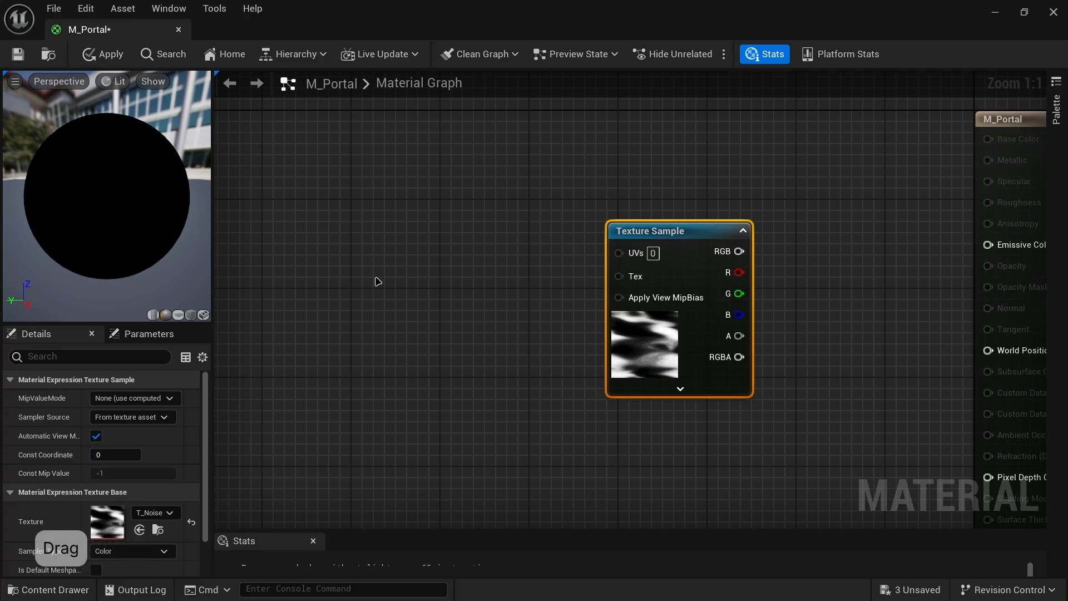
right_click_drag(377, 281, 498, 311)
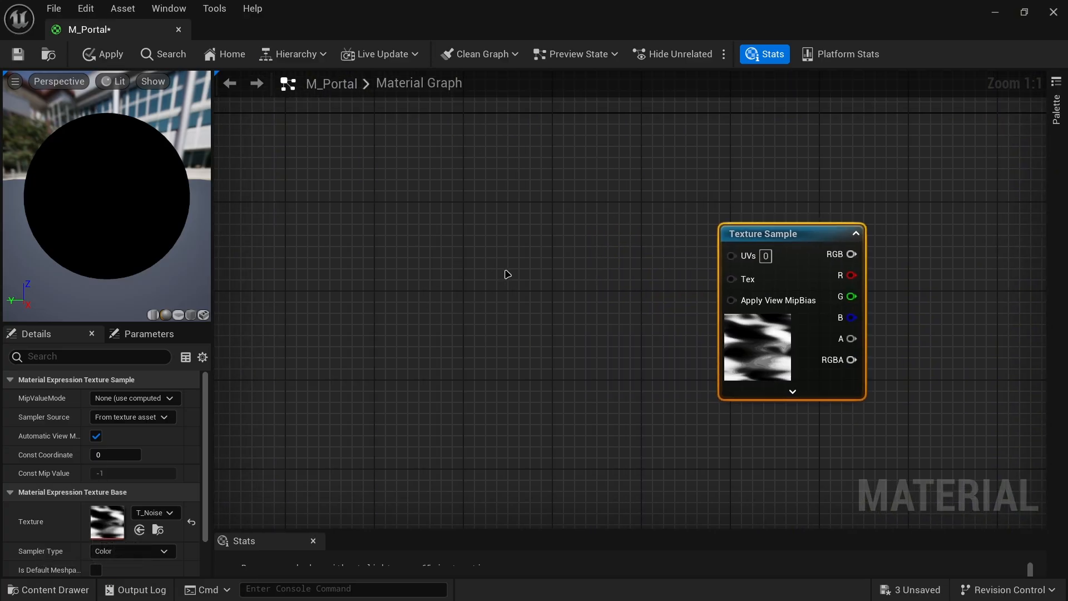
- Add an MF_RadialSheer function node to the graph, left of the Texture Sample
right_click(440, 265)
type("rad")
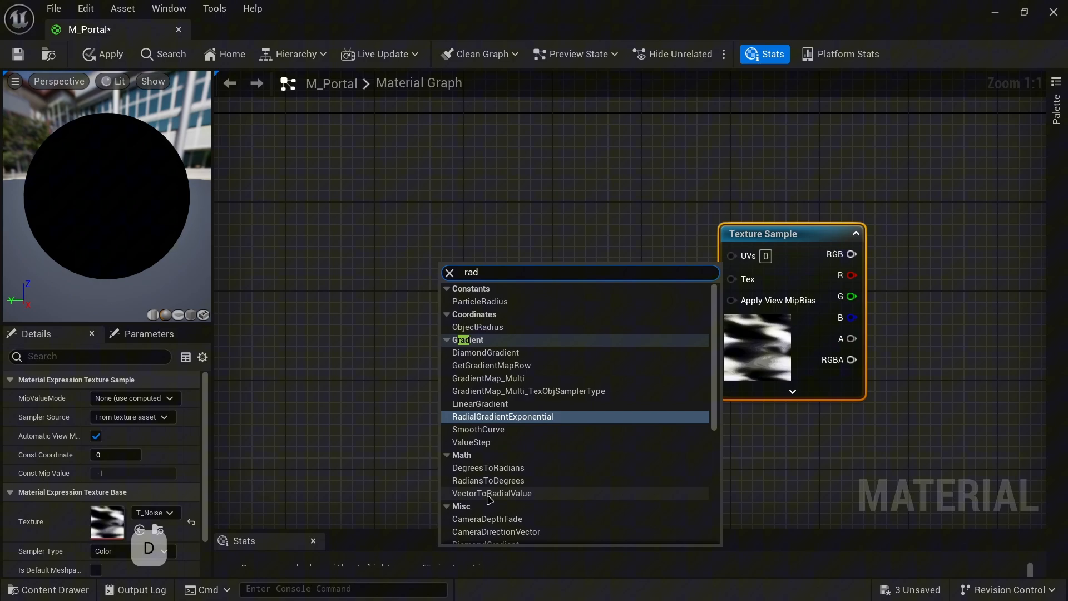
scroll(492, 500, "down", 3)
scroll(491, 501, "down", 3)
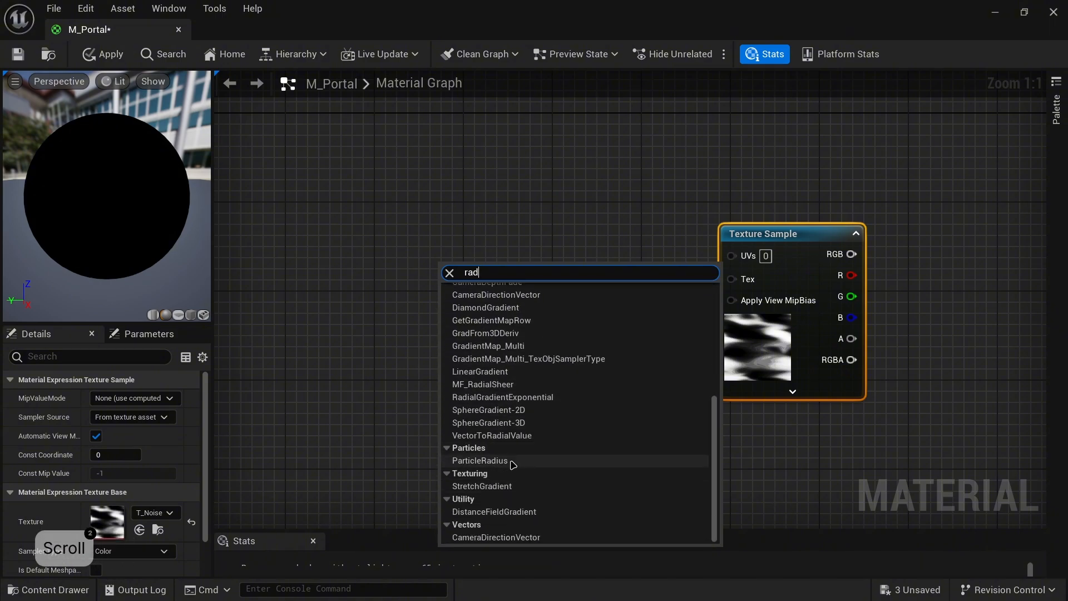
scroll(490, 456, "up", 2)
scroll(500, 378, "up", 3)
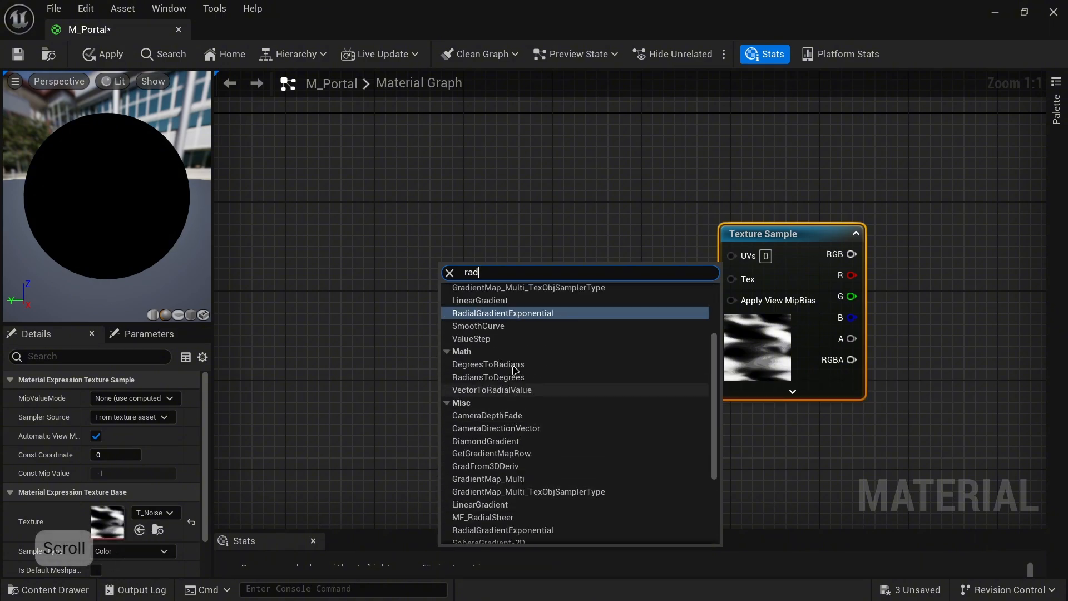
scroll(497, 394, "up", 2)
scroll(512, 398, "down", 5)
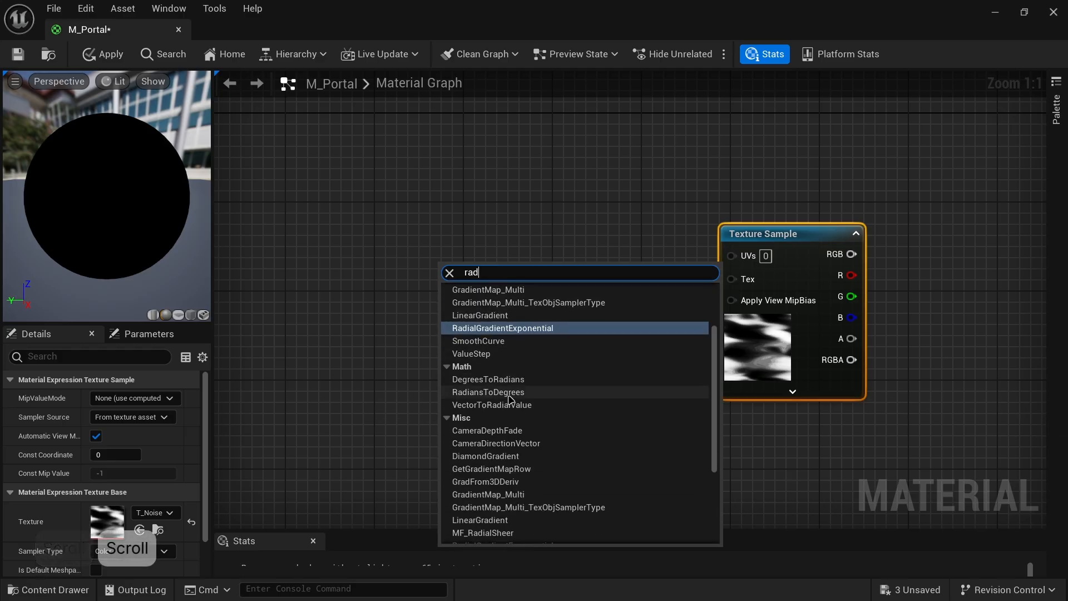
scroll(526, 400, "down", 2)
type("i")
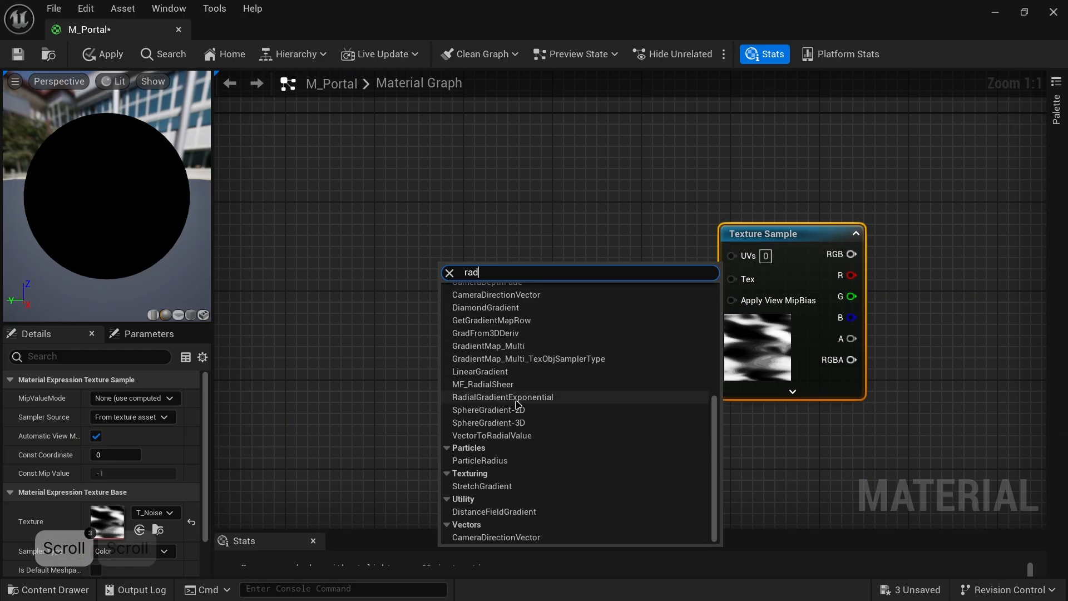
type("al")
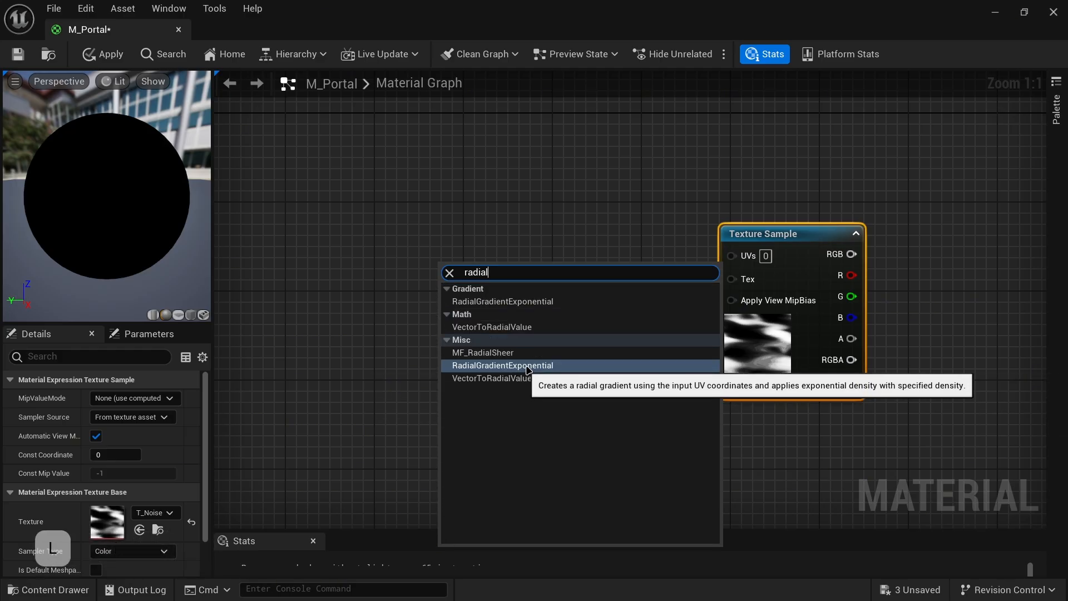
left_click(537, 365)
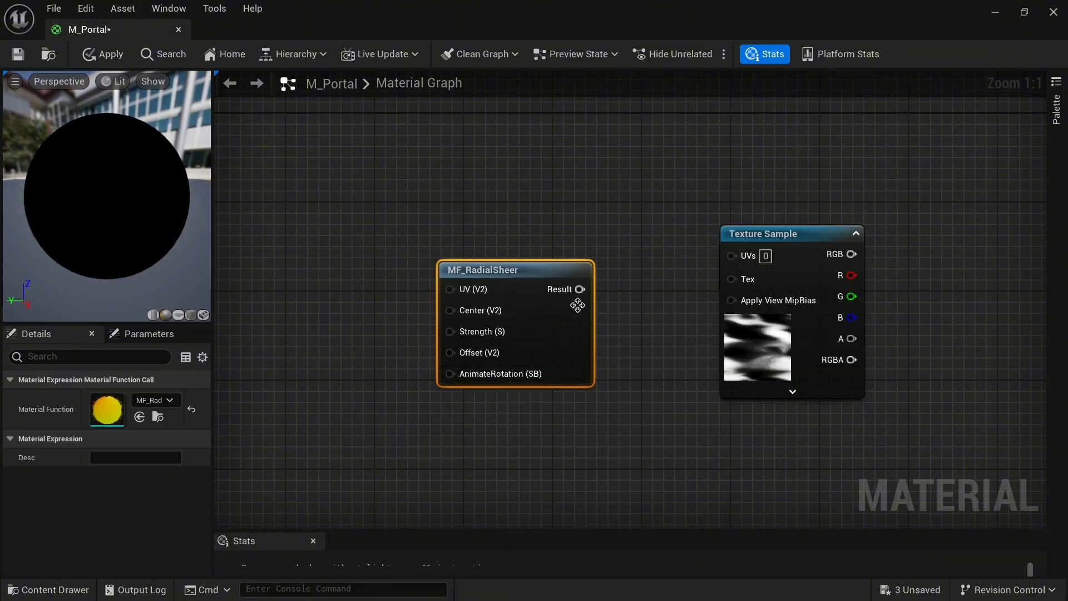
- Connect MF_RadialSheer's Result to the Texture Sample's UVs and reposition the Texture Sample beside it
right_click_drag(679, 227, 608, 230)
left_click_drag(507, 292, 658, 257)
left_click_drag(720, 238, 644, 269)
- Connect the Texture Sample's R output to Emissive Color and show the material preview on a plane
right_click_drag(662, 231, 549, 301)
left_click_drag(526, 310, 854, 250)
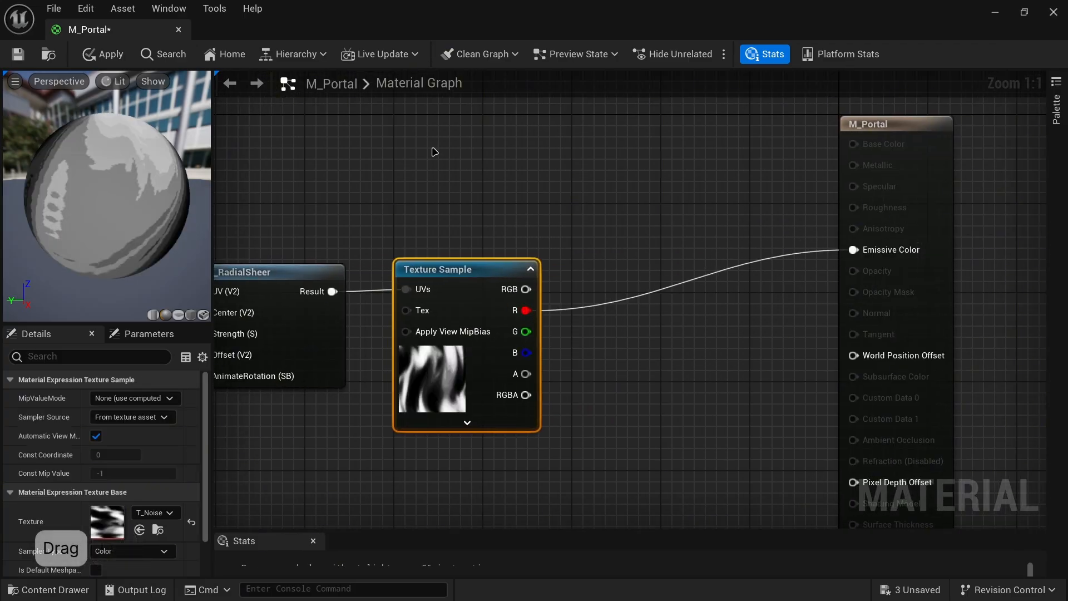
left_click(178, 315)
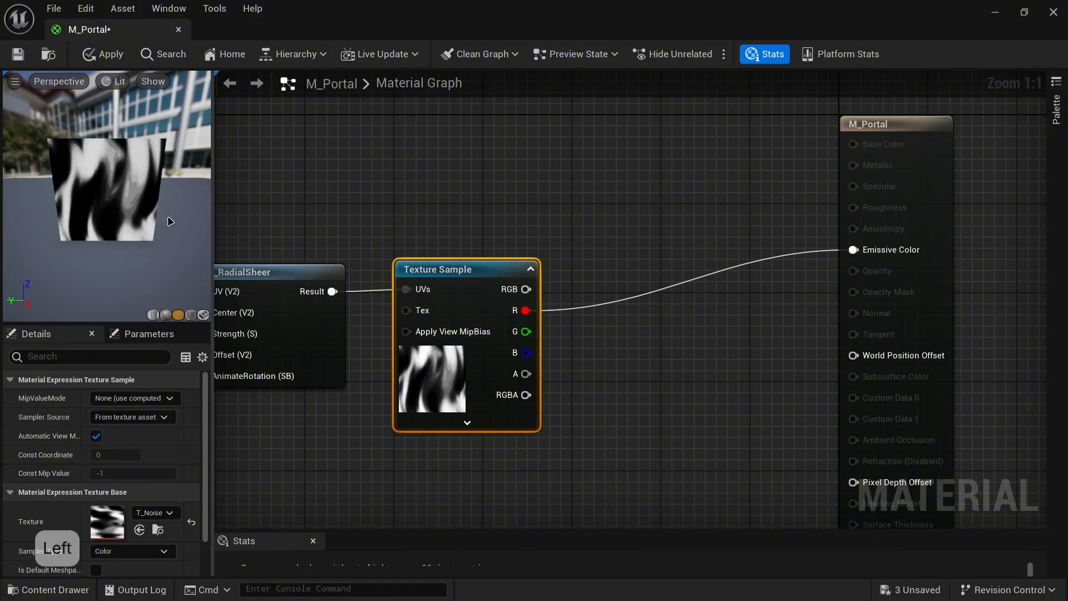
- Make room between MF_RadialSheer and the Texture Sample, add a Panner there, and connect Result to its Coordinate input
right_click_drag(238, 228, 499, 224)
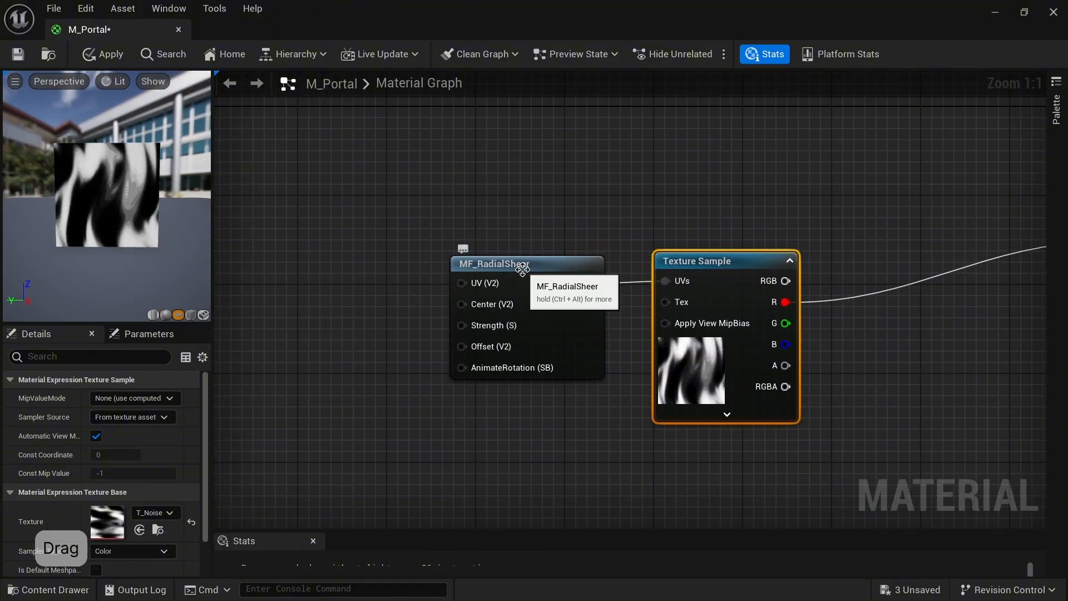
left_click_drag(524, 272, 339, 264)
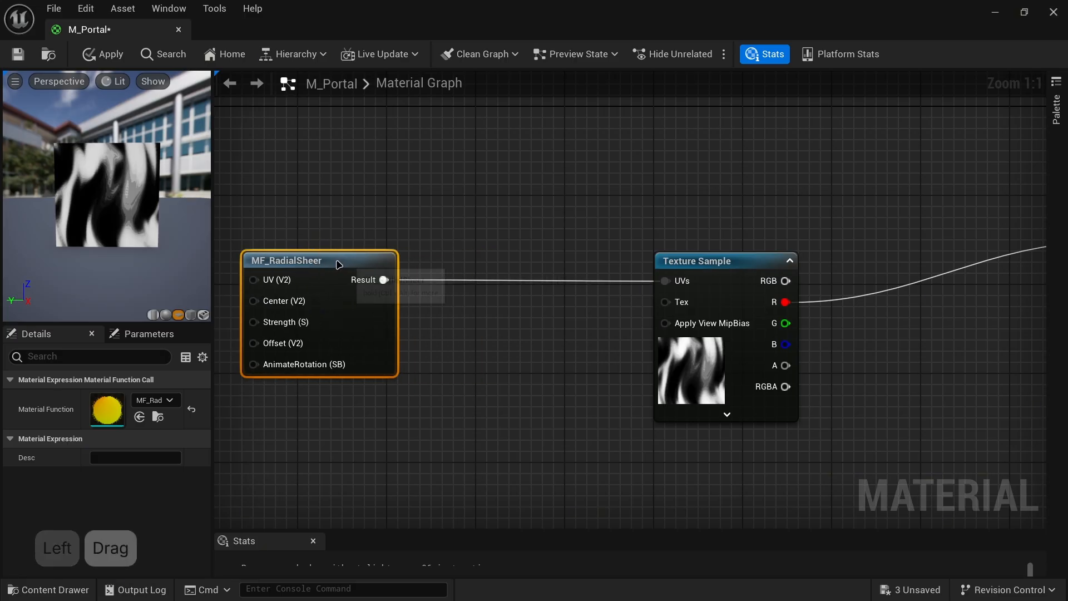
left_click(504, 282)
left_click_drag(384, 280, 464, 260)
right_click_drag(541, 345, 595, 310)
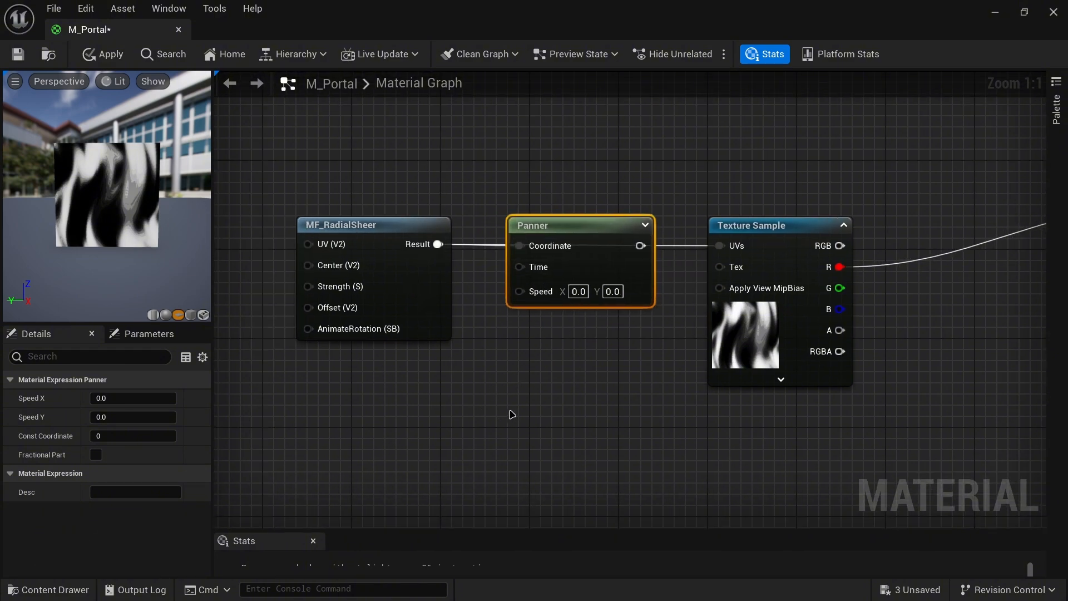
- Add two scalar parameter nodes, one above the other, below MF_RadialSheer
right_click_drag(487, 388, 542, 385)
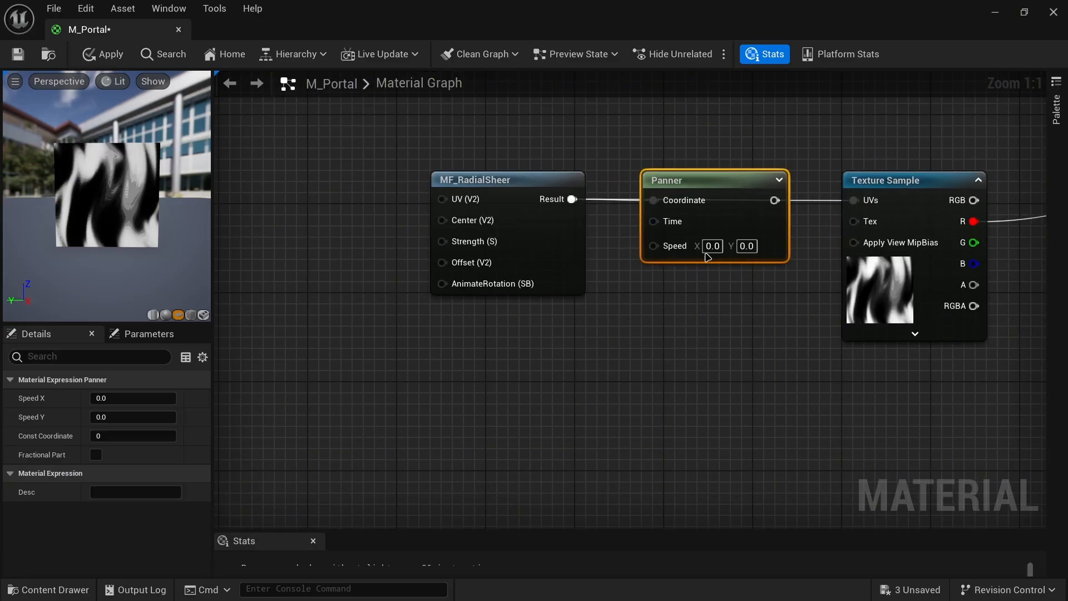
left_click(477, 369)
type("ss")
left_click(502, 424)
left_click(464, 428)
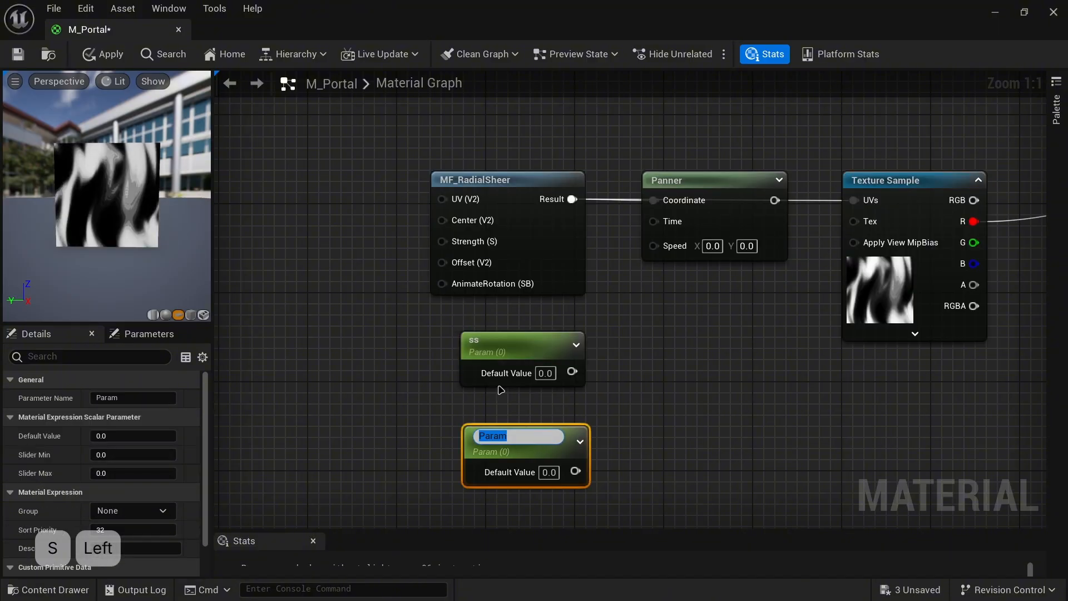
- Name the upper scalar parameter SpeedX and the lower one SpeedY
left_click(512, 353)
type("SpeedX")
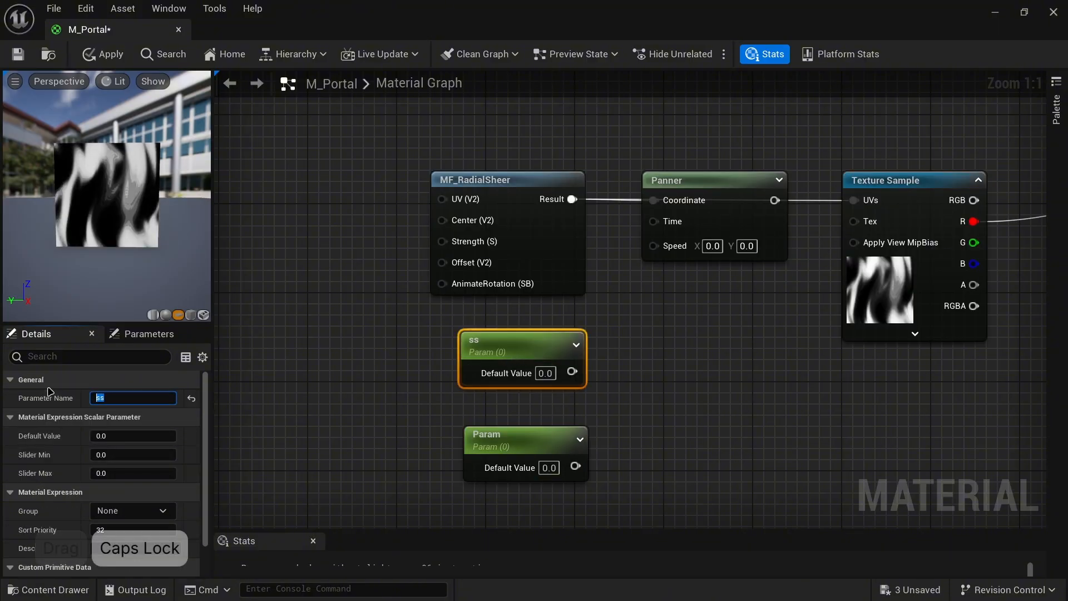
left_click(501, 466)
type("Speed")
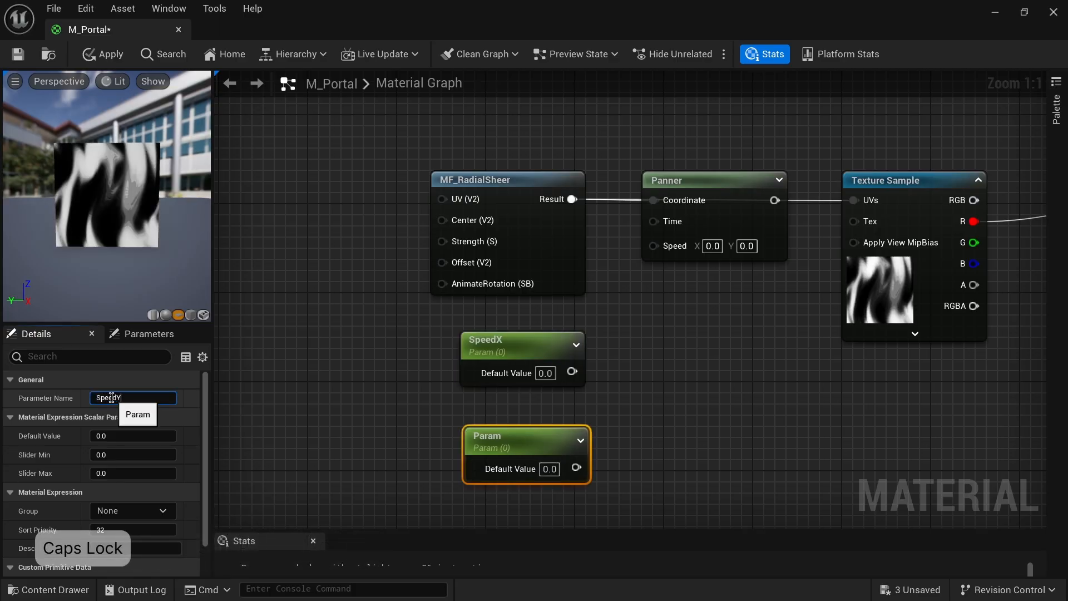
left_click(703, 416)
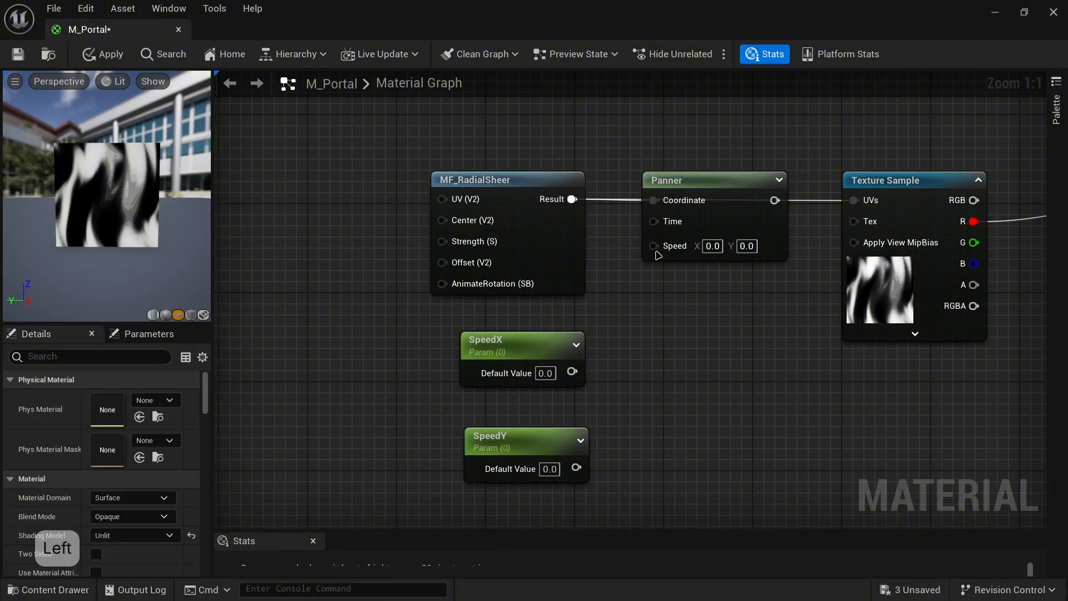
- Combine SpeedX and SpeedY in an AppendVector node feeding the Panner's Speed, and connect the Panner to the Texture Sample's UVs
right_click(656, 389)
type("appen")
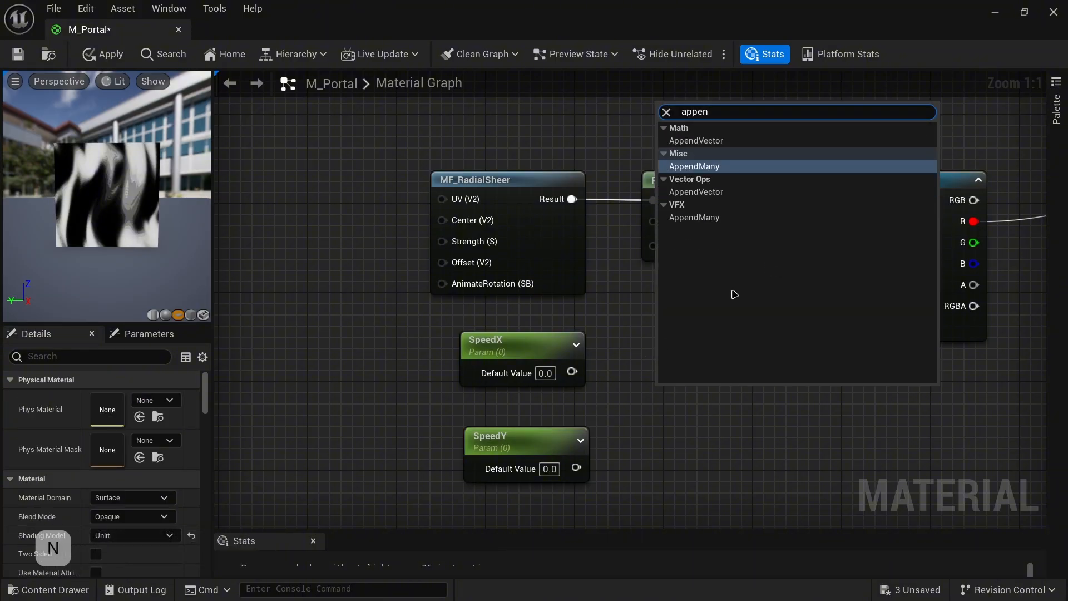
left_click(696, 141)
mouse_move(583, 378)
left_mouse_down()
mouse_move(630, 403)
mouse_move(588, 385)
left_mouse_up()
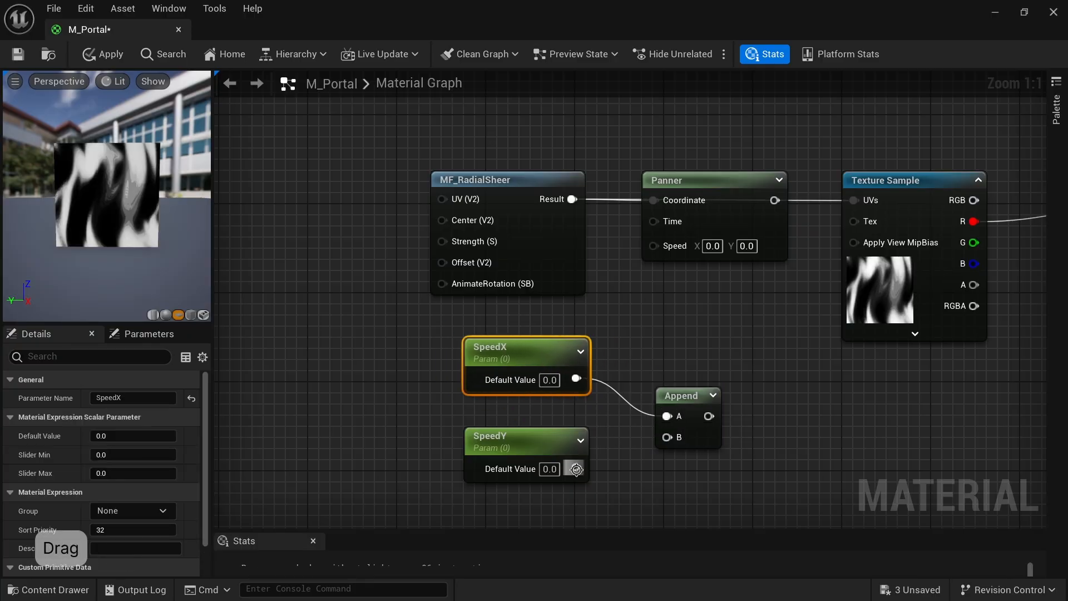
left_click_drag(577, 469, 537, 436)
left_click_drag(671, 441, 663, 405)
left_click_drag(654, 337, 657, 245)
left_click_drag(727, 201, 854, 202)
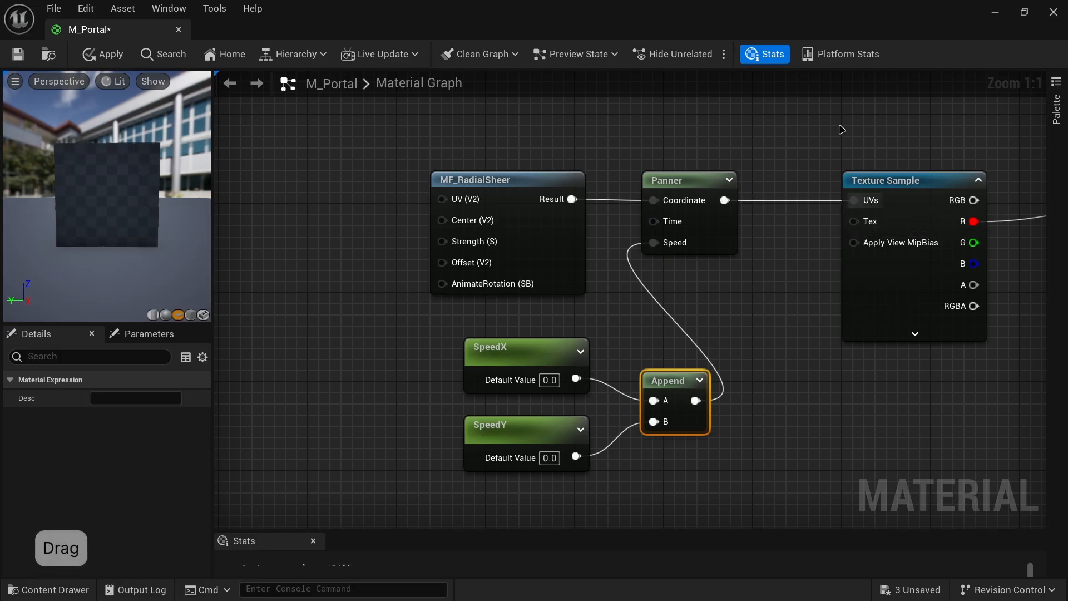
- Set SpeedY's default value to 0.3 and rotate the preview plane to check the panning
left_click(553, 458)
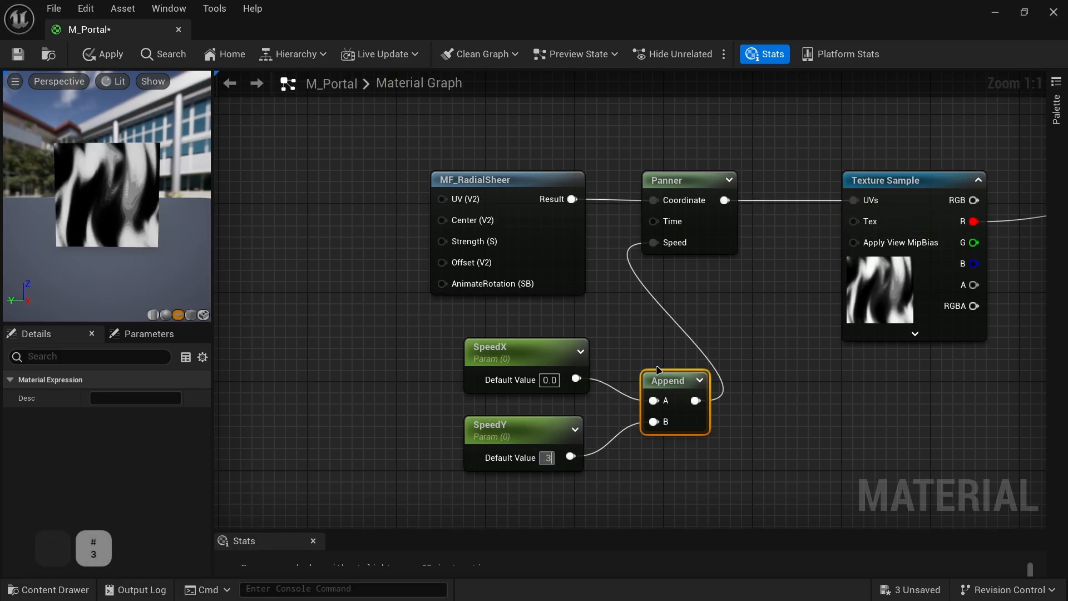
type(".3")
key("Return")
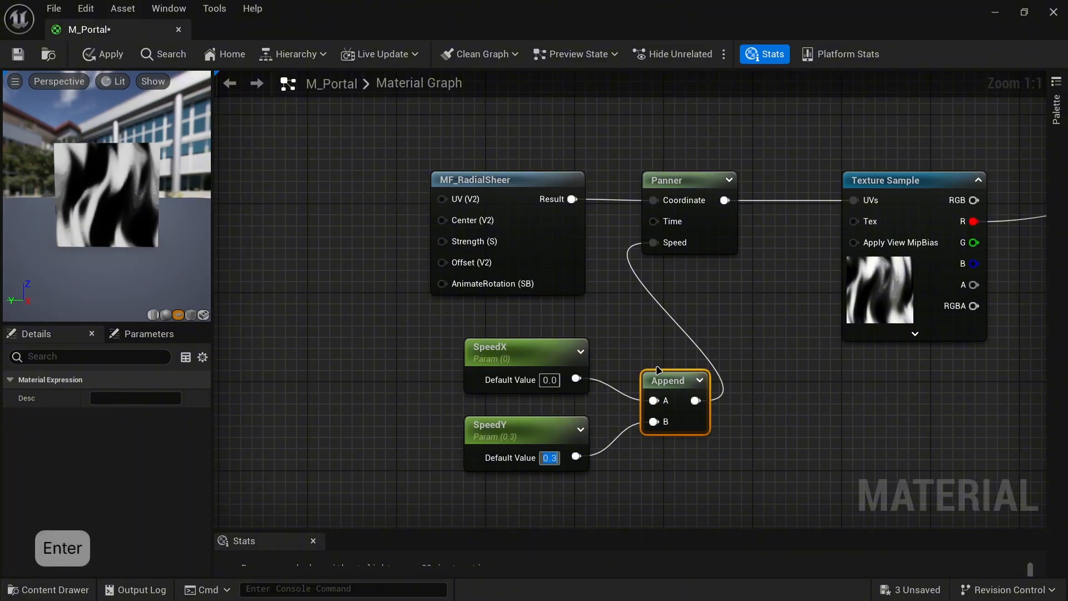
left_click_drag(139, 178, 114, 178)
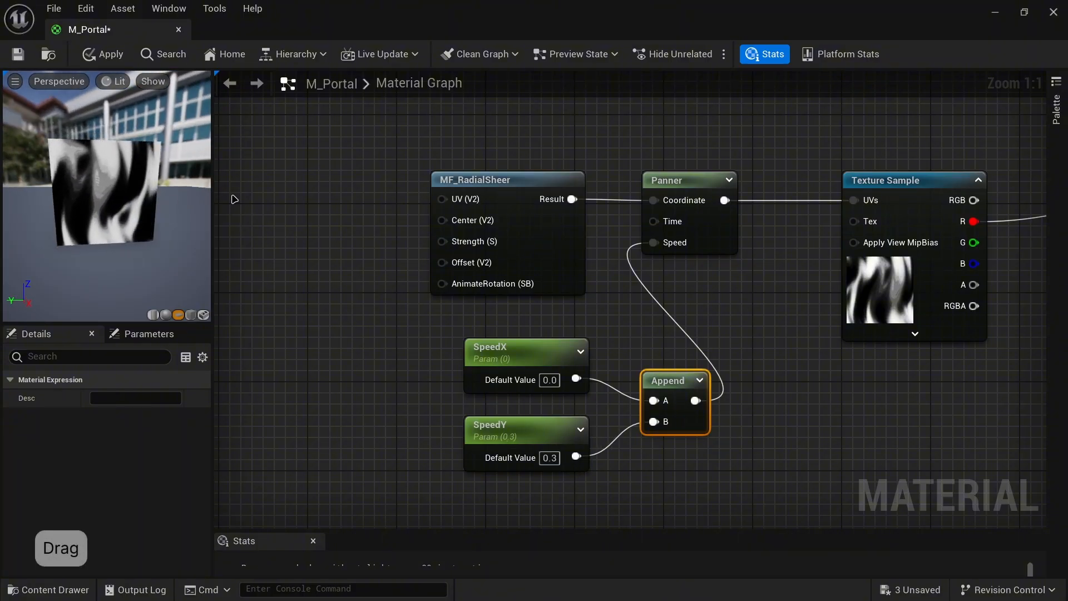
- Move the Texture Sample closer to the Panner and add a Power node with the R output connected to its Base
right_click_drag(712, 332, 436, 334)
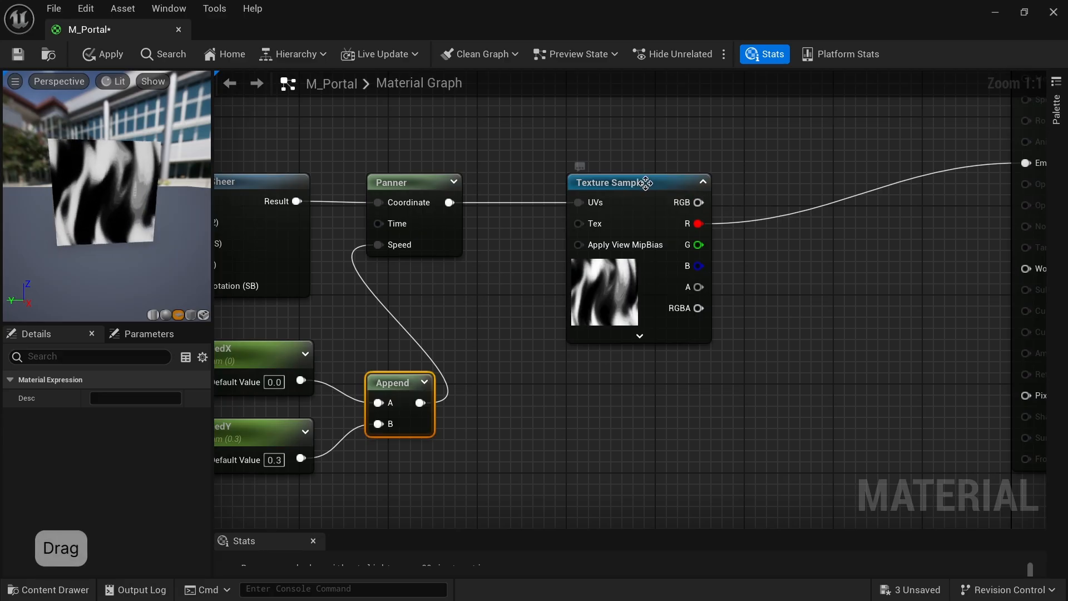
left_click_drag(640, 183, 571, 202)
right_click_drag(560, 471, 534, 372)
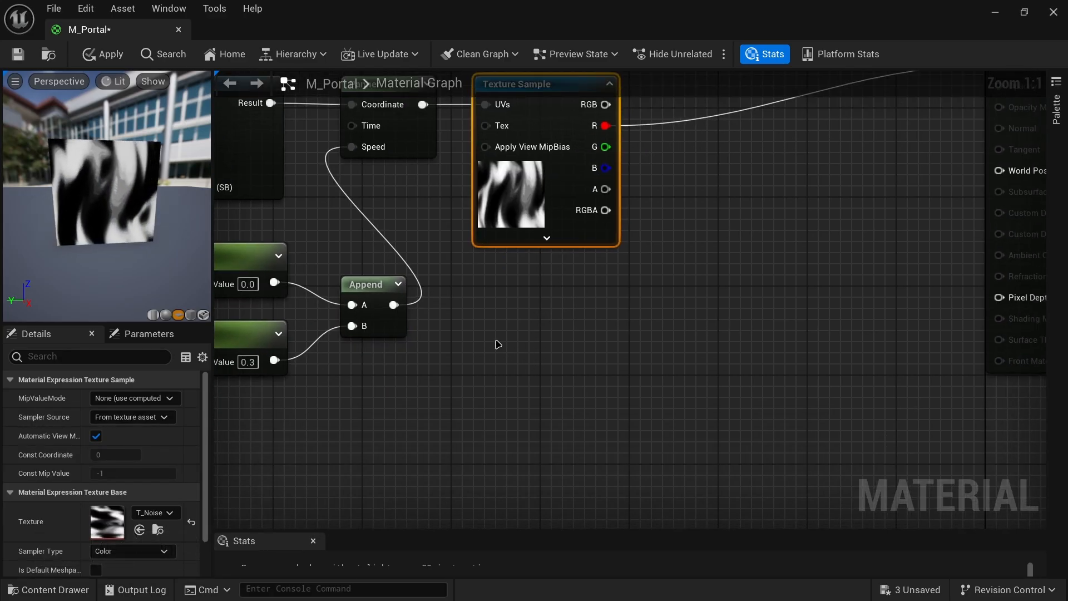
right_click_drag(649, 102, 569, 163)
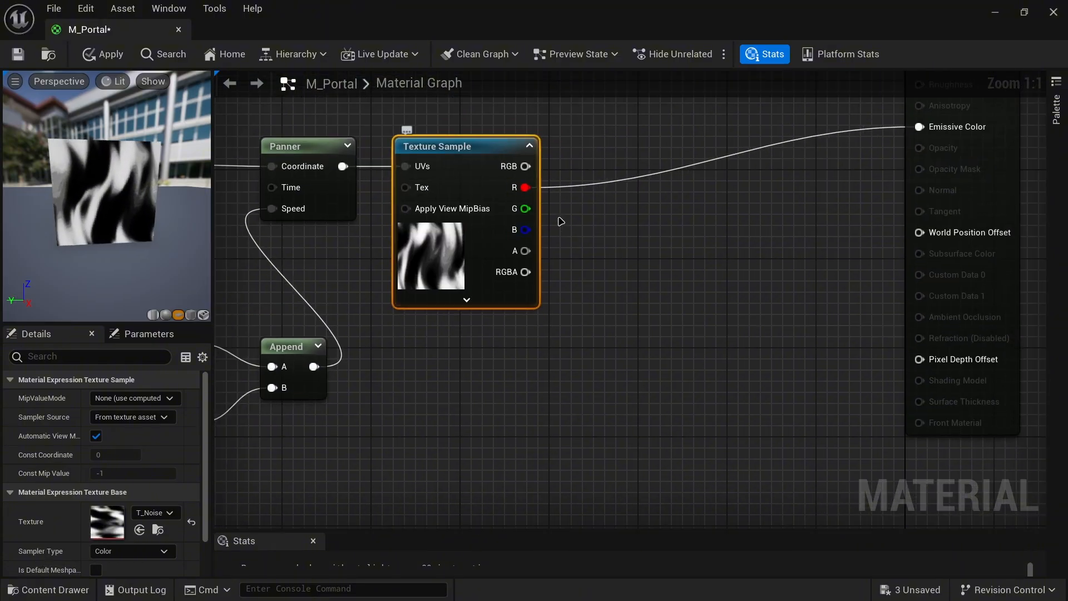
right_click(673, 196)
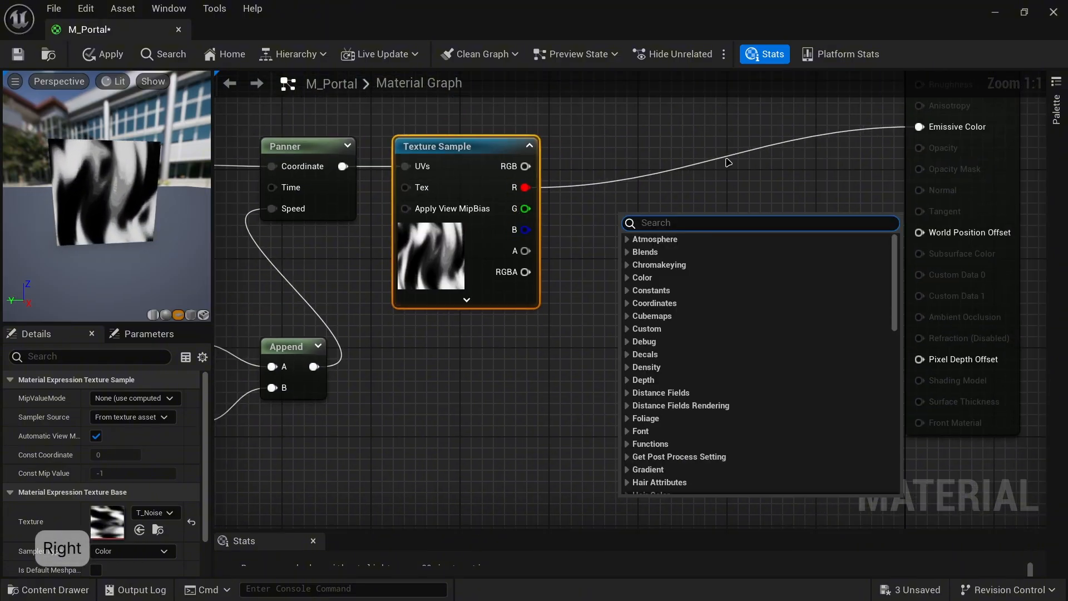
type("powe")
key("Return")
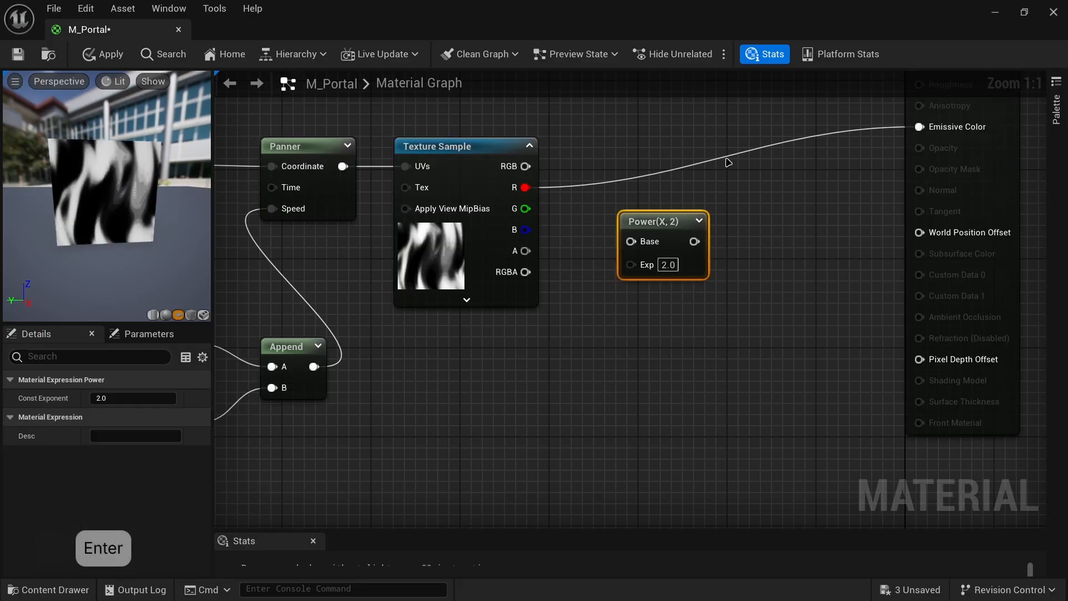
left_click_drag(525, 187, 688, 180)
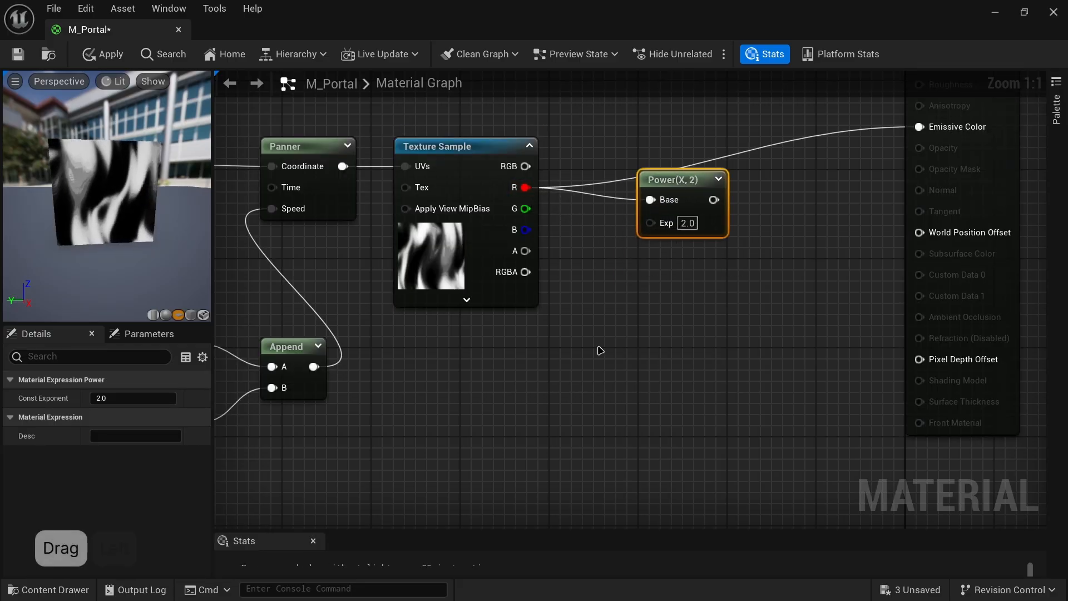
- Add a scalar parameter named TexturePower with a default value of 1 below the Texture Sample
right_click_drag(601, 351, 560, 312)
key("s")
left_click(489, 401)
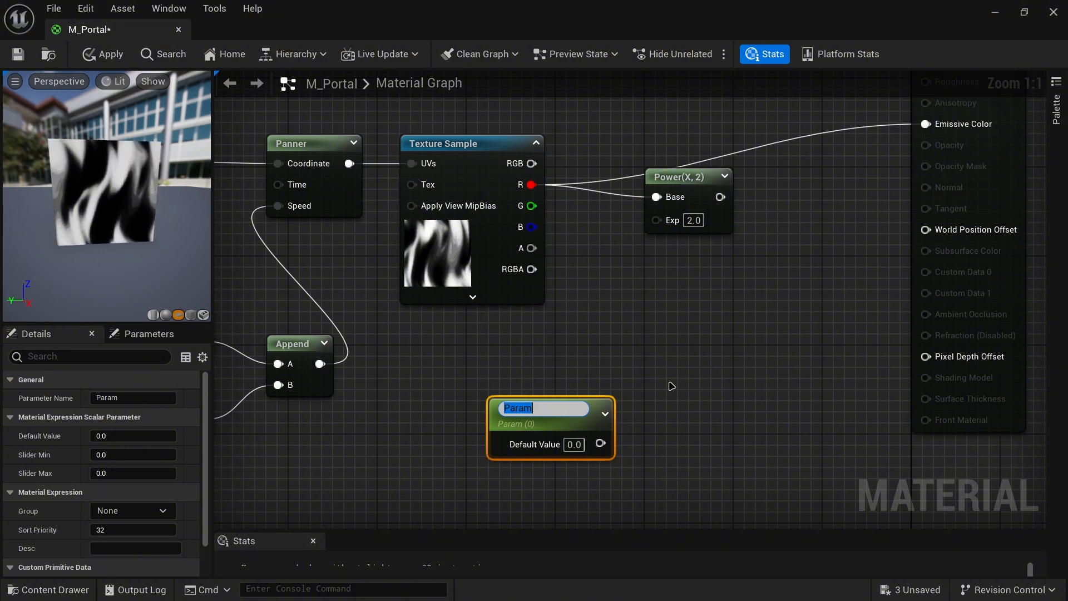
type("Textu")
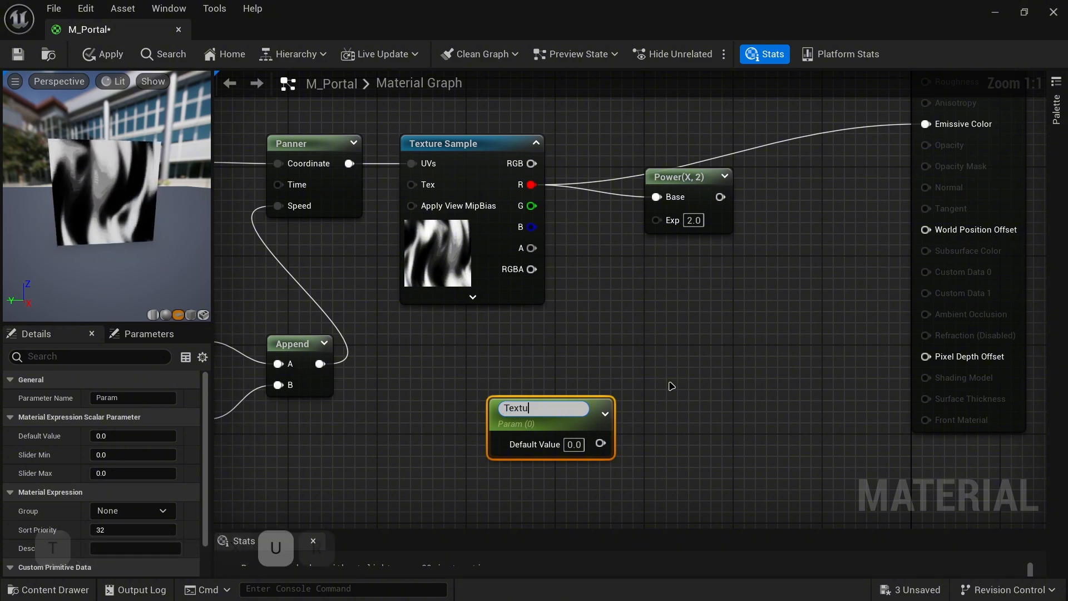
type("rePowewr")
key("Return")
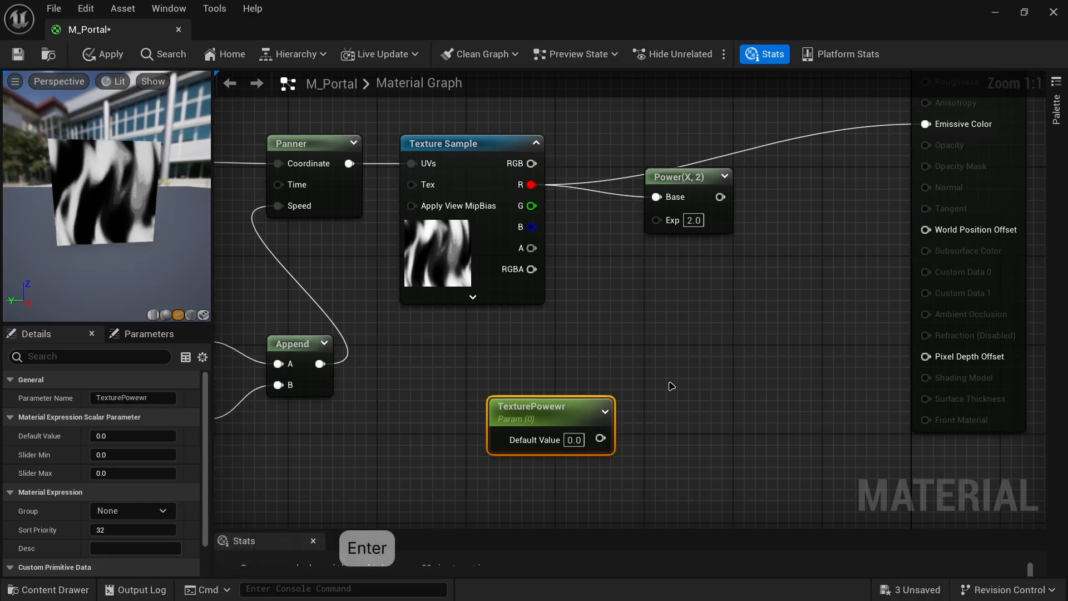
key("F2")
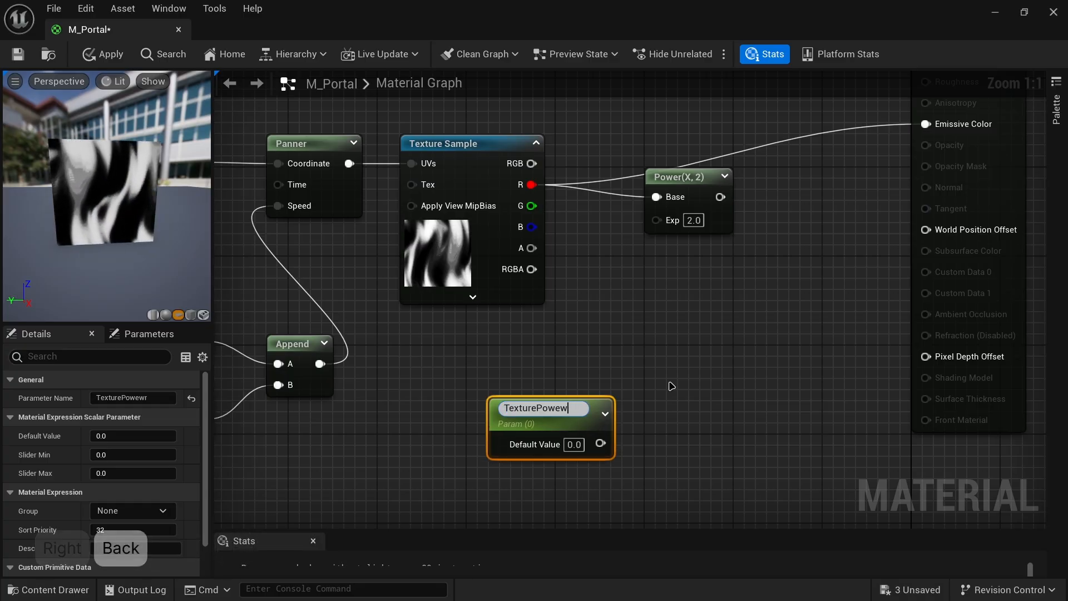
type("r")
key("Return")
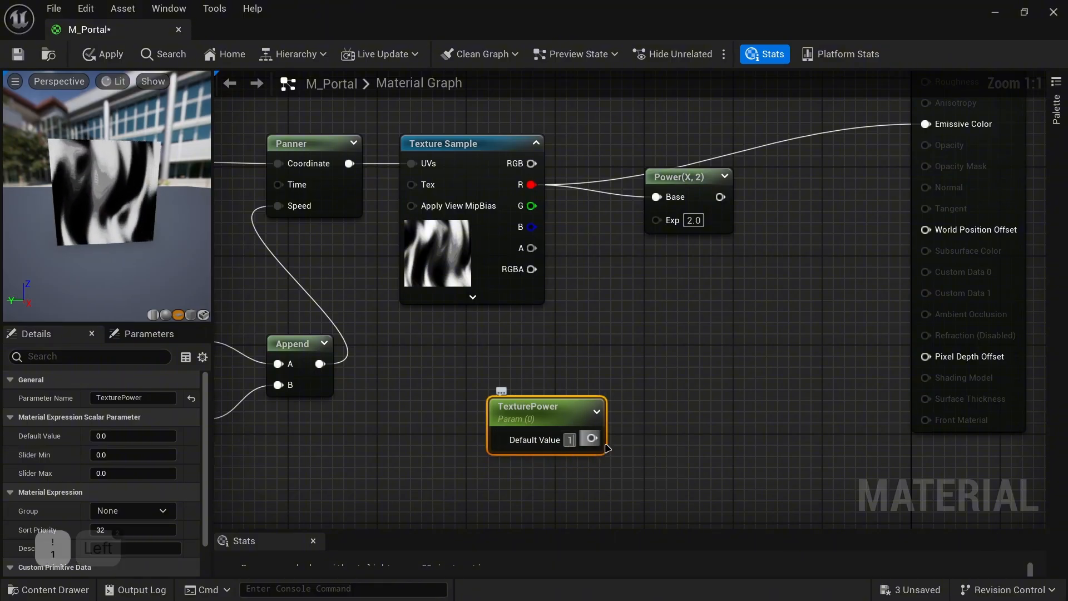
- Connect TexturePower to the Power node's Exp and route the Power output to Emissive Color
left_click_drag(597, 438, 667, 221)
right_click_drag(733, 356, 645, 384)
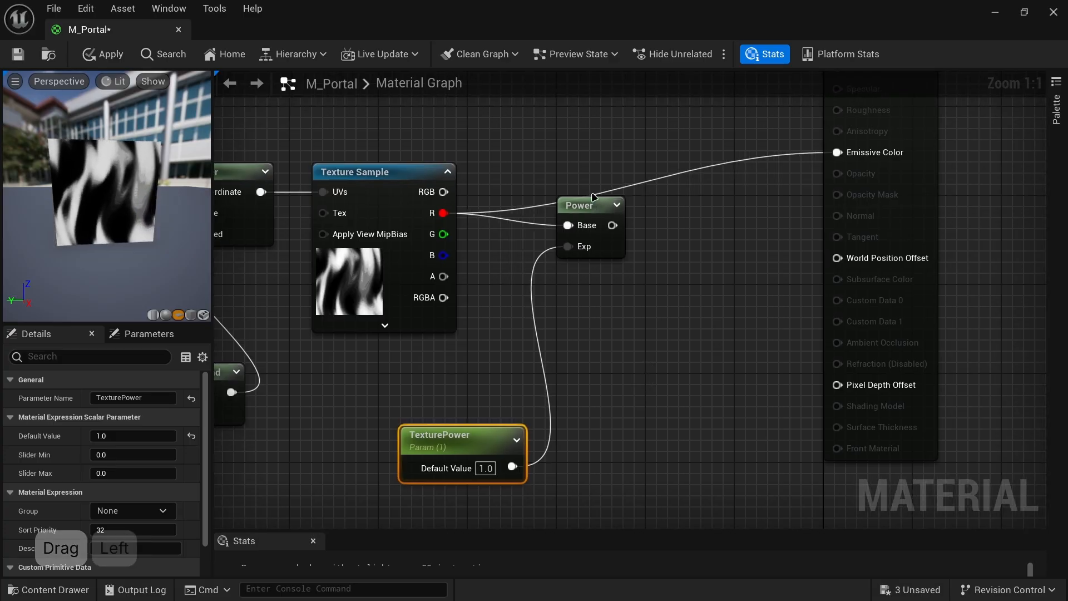
left_click_drag(581, 205, 809, 153)
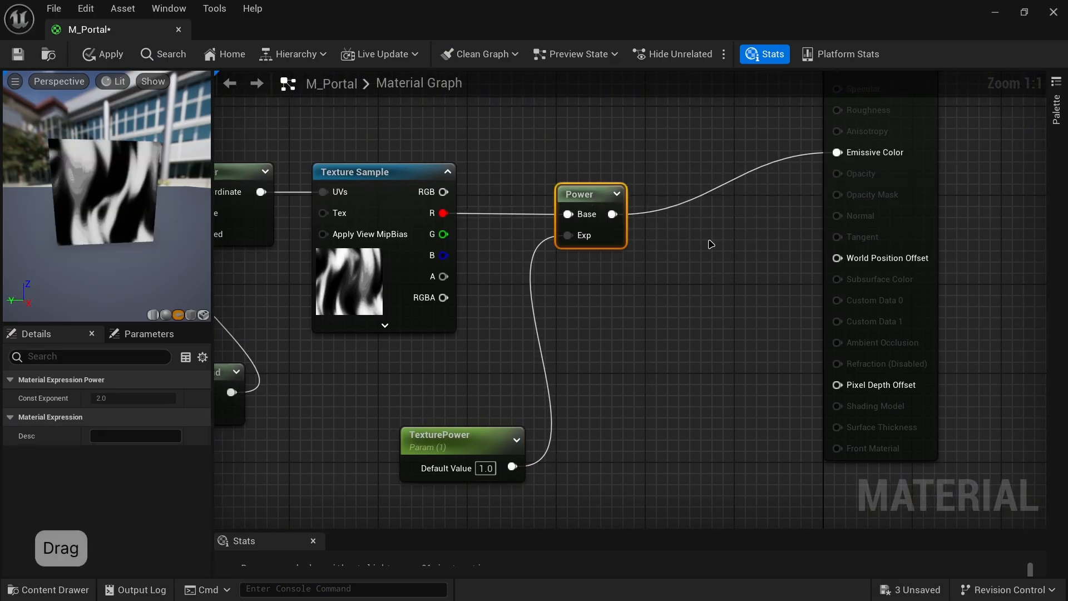
- Add a ParticleColor node above the Texture Sample and Power nodes
right_click_drag(684, 211, 597, 298)
right_click_drag(548, 246, 641, 268)
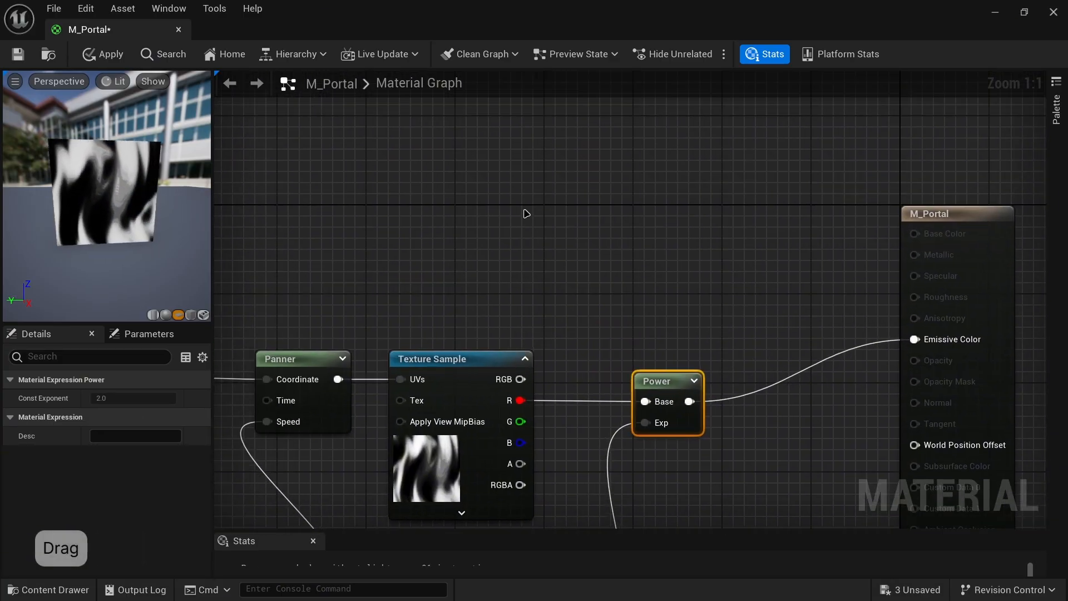
right_click(534, 194)
type("par")
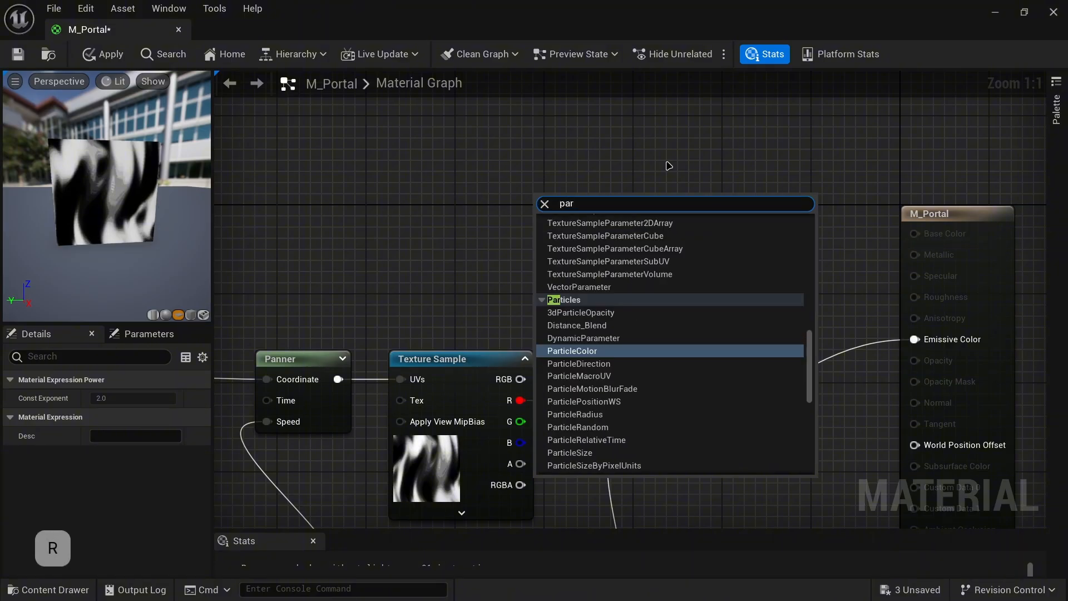
left_click(607, 357)
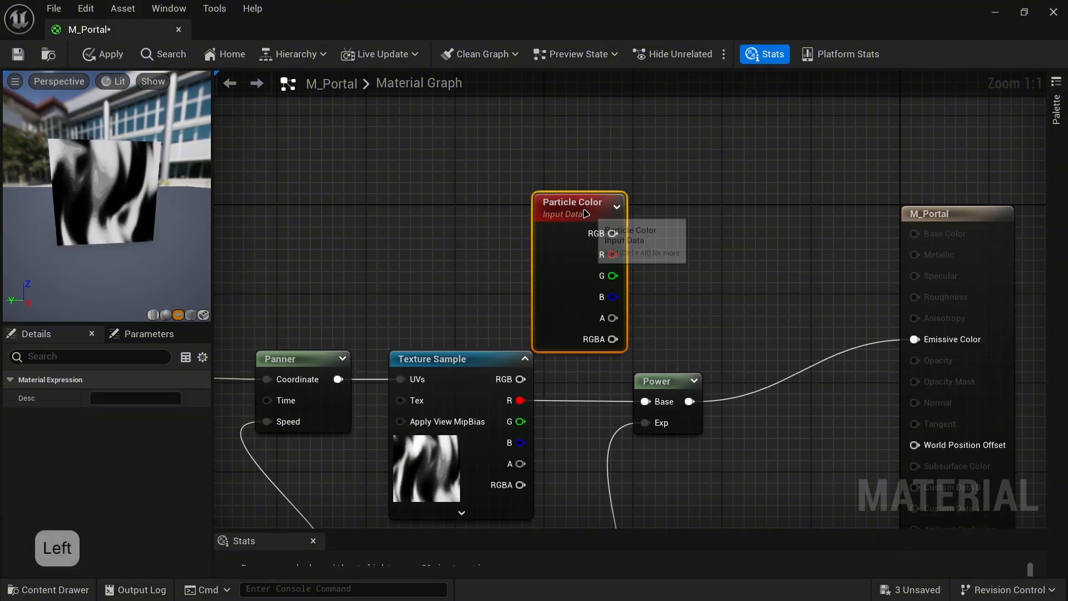
left_click_drag(581, 214, 607, 171)
- Add a Multiply node and connect Particle Color's RGB to A and the Power output to B
right_click_drag(642, 209, 477, 182)
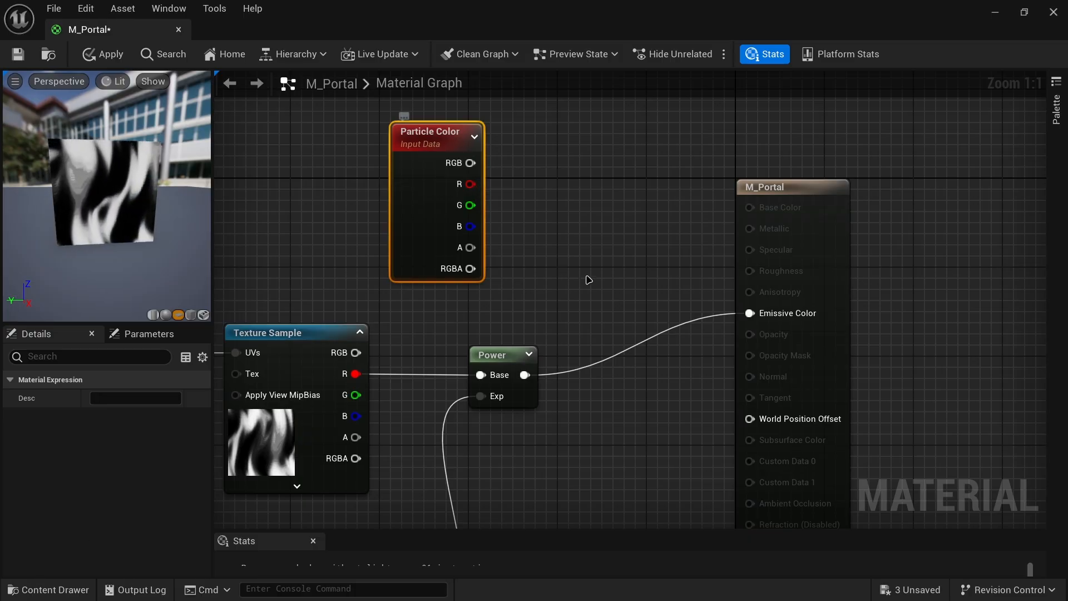
left_click(668, 275)
left_click_drag(525, 374, 664, 316)
left_click_drag(470, 162, 595, 199)
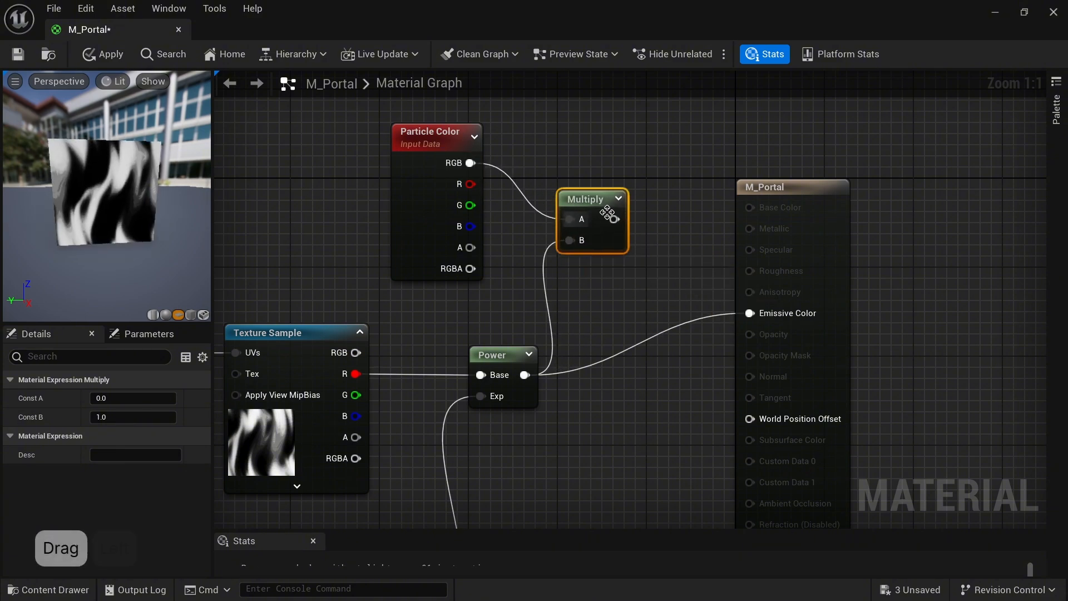
- Connect the Multiply output to Emissive Color and move Multiply closer to the M_Portal node
left_click_drag(670, 277, 779, 317)
left_click_drag(778, 206, 883, 200)
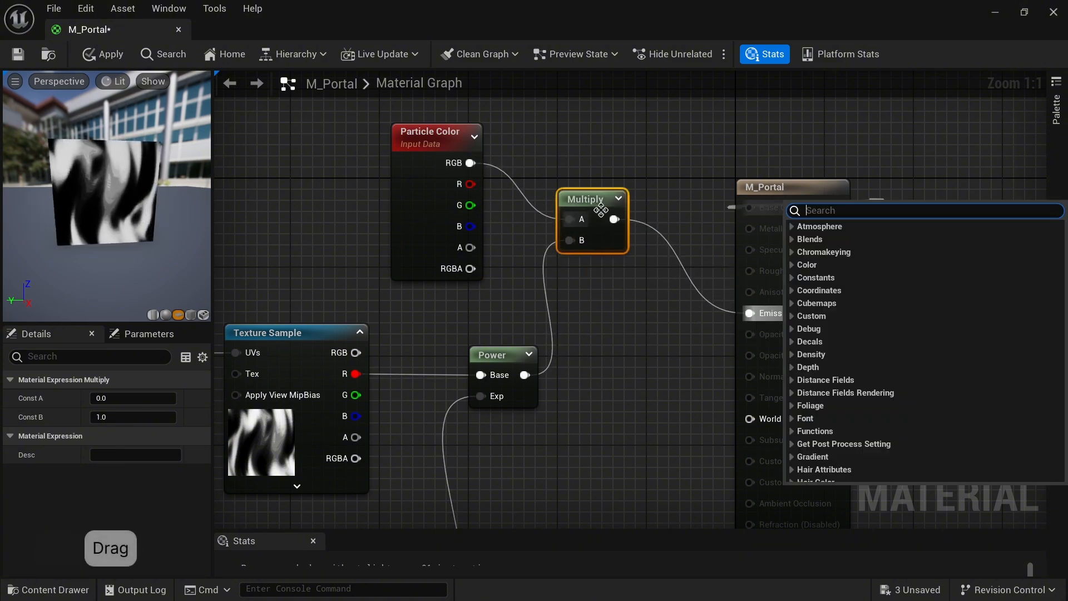
left_click(635, 169)
left_click(634, 170)
left_click_drag(574, 199, 694, 222)
- Move the Particle Color node farther from Multiply, to directly above the Texture Sample
right_click_drag(565, 245, 680, 175)
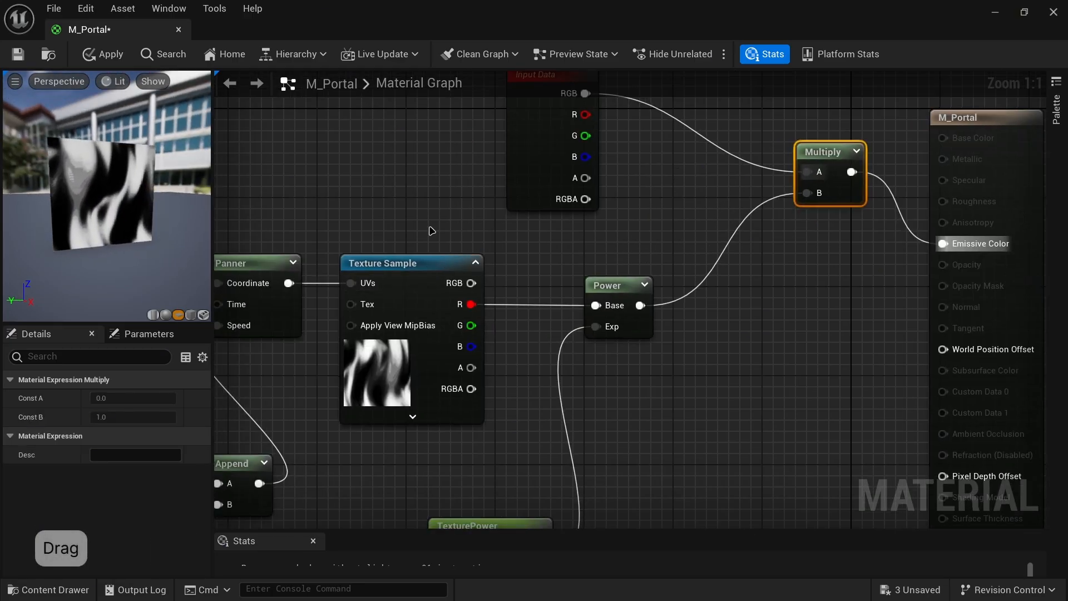
right_click_drag(322, 229, 436, 194)
scroll(438, 192, "down", 2)
right_click_drag(636, 226, 595, 240)
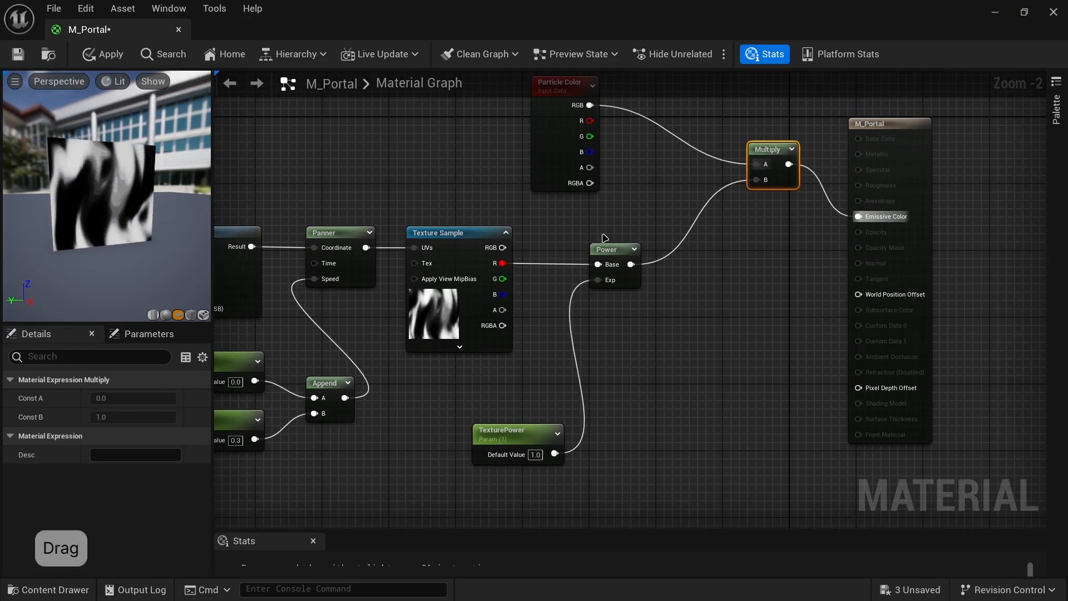
right_click_drag(735, 290, 723, 342)
left_click_drag(549, 138, 457, 88)
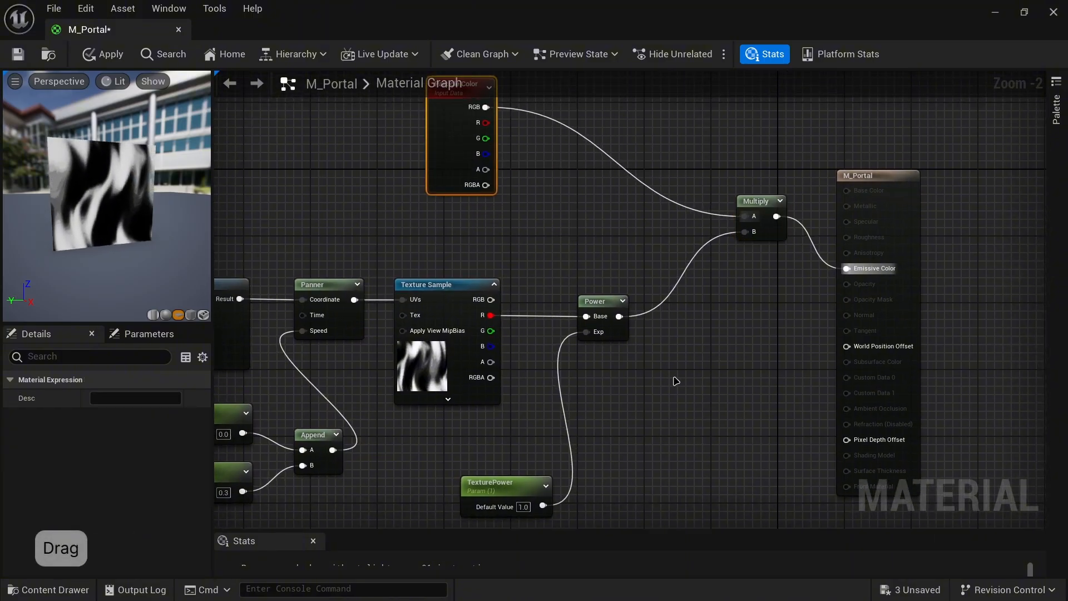
- Add a Lerp node beside the Power node and connect the Power output to its Alpha
left_click(673, 382)
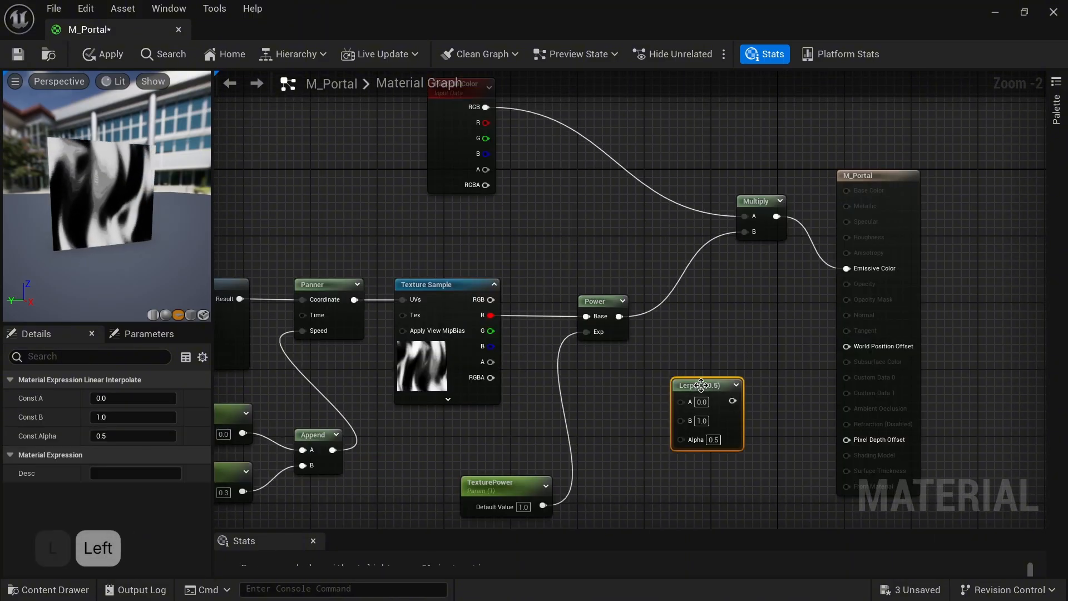
left_click_drag(702, 384, 689, 310)
left_click_drag(619, 316, 669, 362)
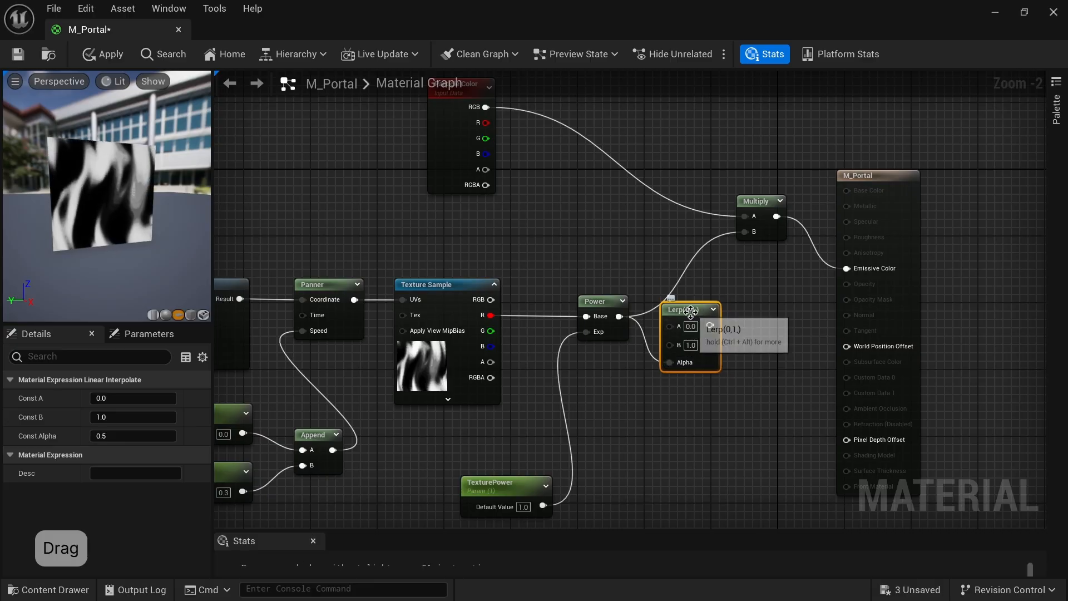
- Raise the Lerp node to just above and beside Power, and move Particle Color farther above the Texture Sample
left_click_drag(690, 310, 690, 261)
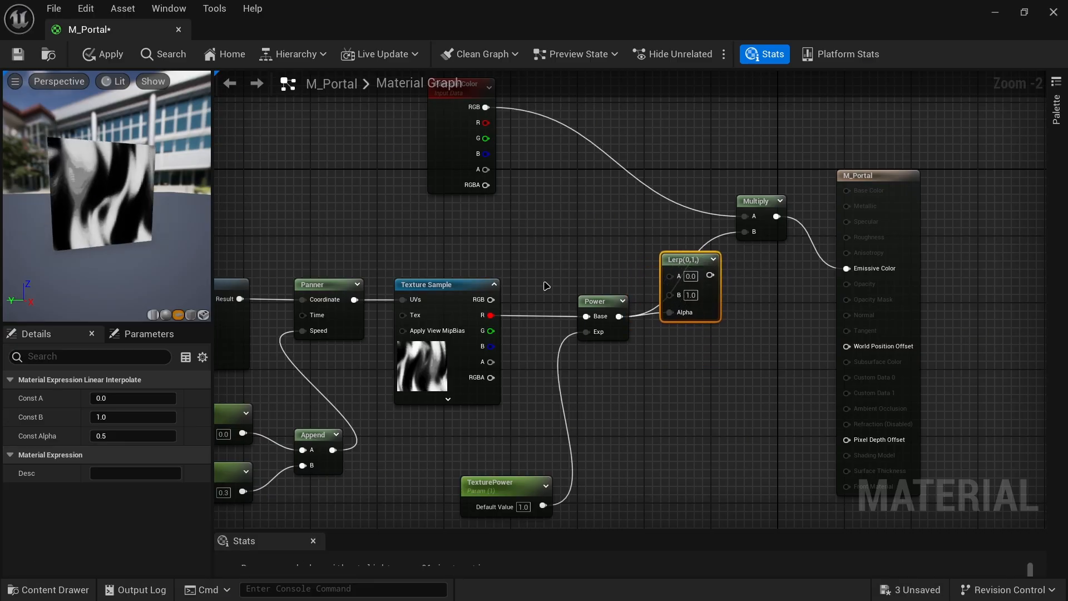
right_click_drag(546, 286, 577, 411)
left_click_drag(491, 207, 473, 140)
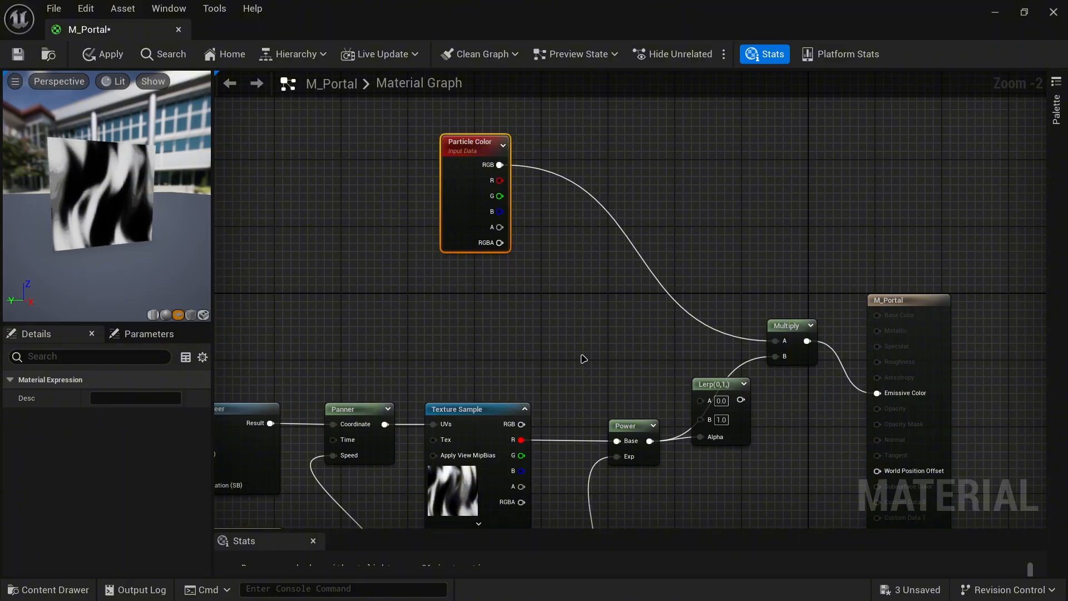
right_click_drag(583, 359, 531, 280)
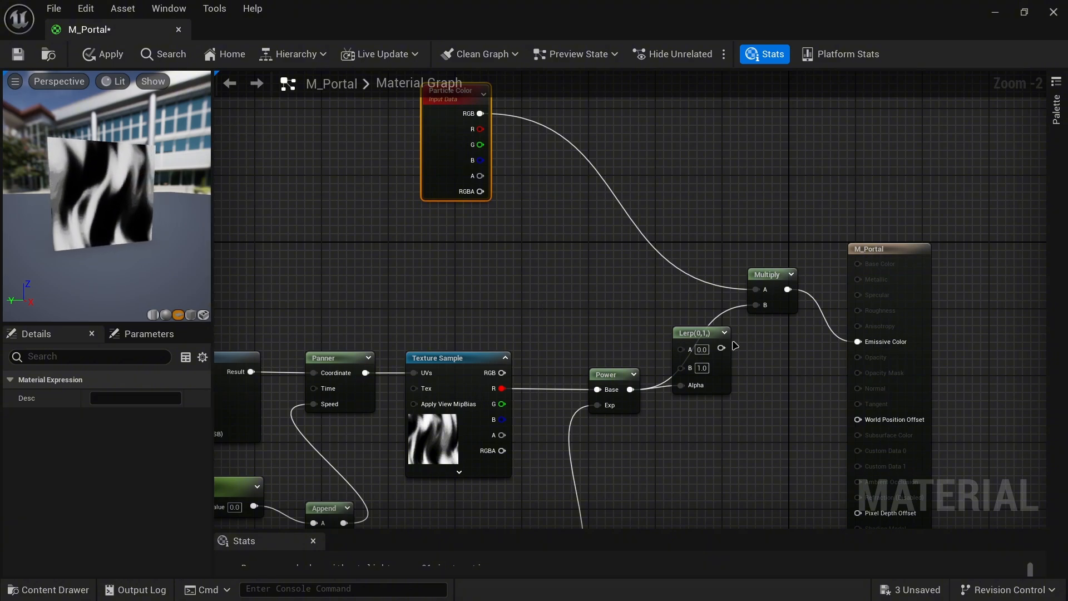
right_click_drag(735, 345, 728, 379)
left_click_drag(699, 366, 700, 334)
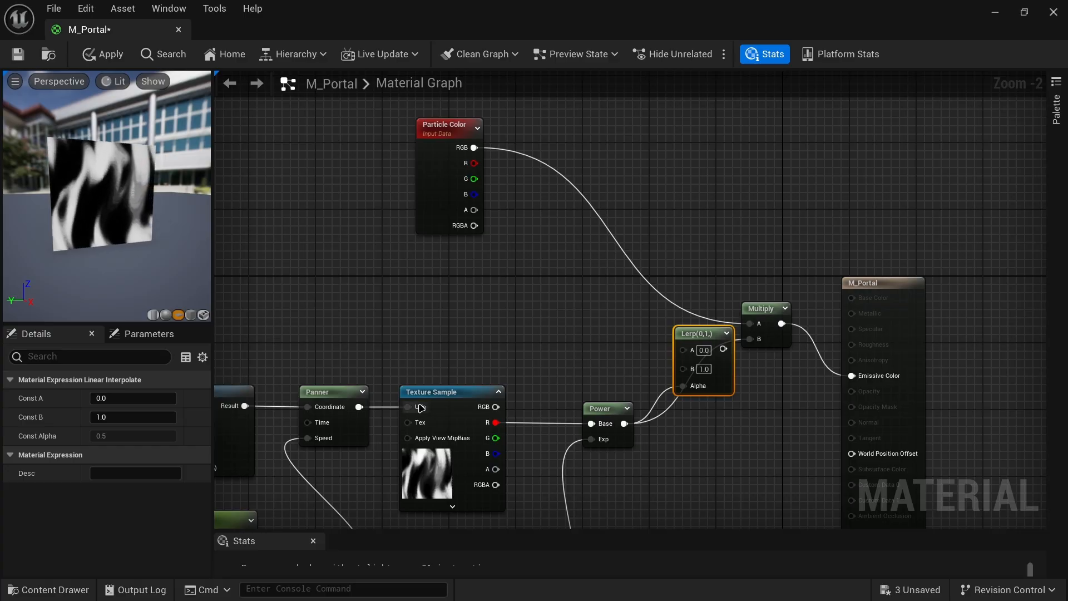
- Add a Constant3Vector node between Particle Color and Lerp and convert it to a parameter named Color01
key("3")
left_click(550, 270)
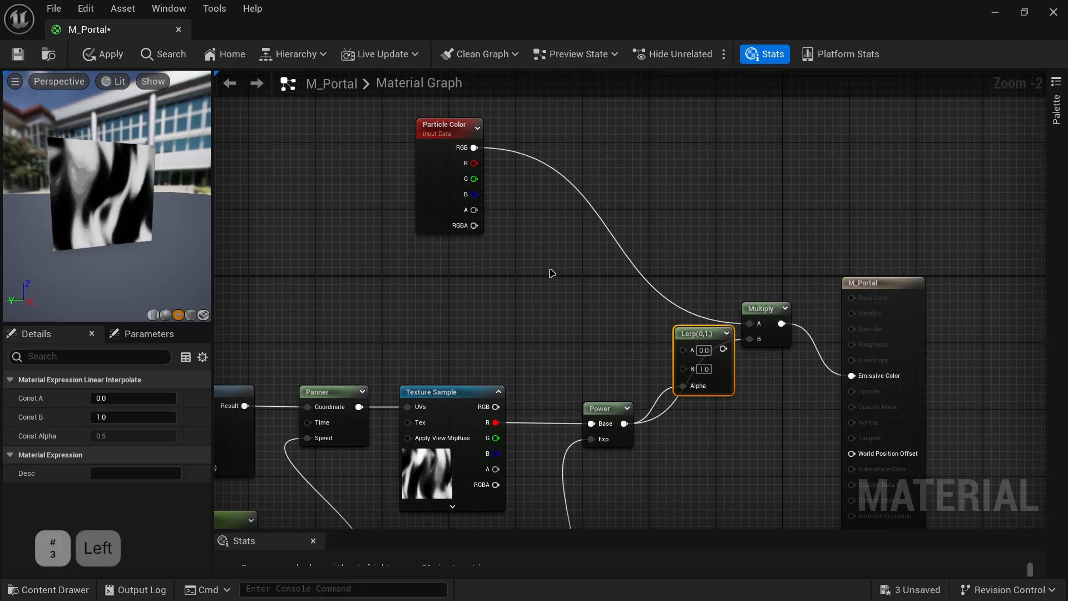
left_click_drag(577, 354, 553, 303)
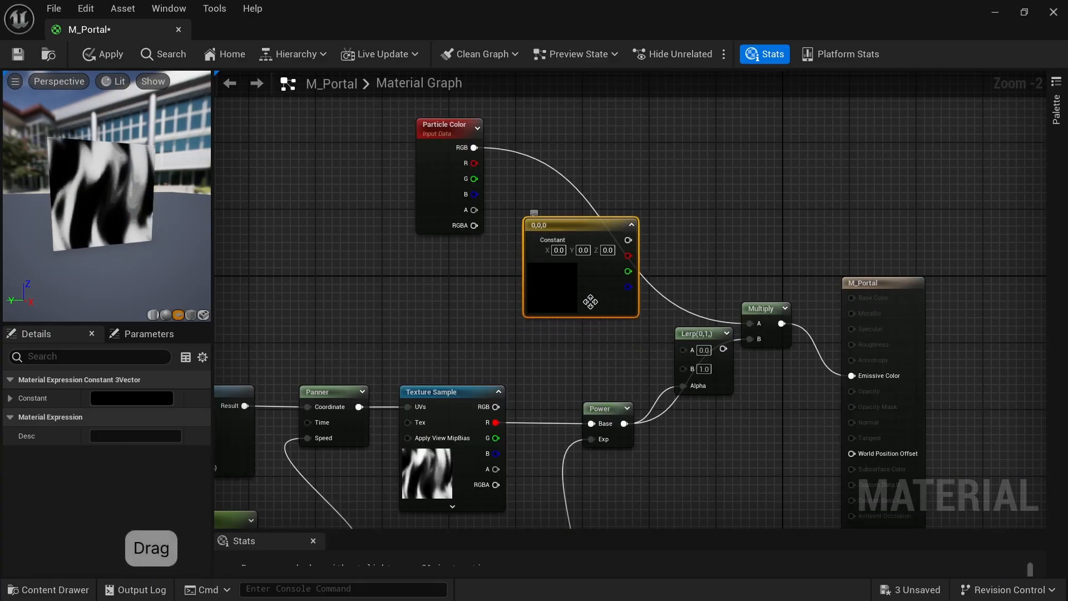
right_click(562, 236)
left_click(612, 254)
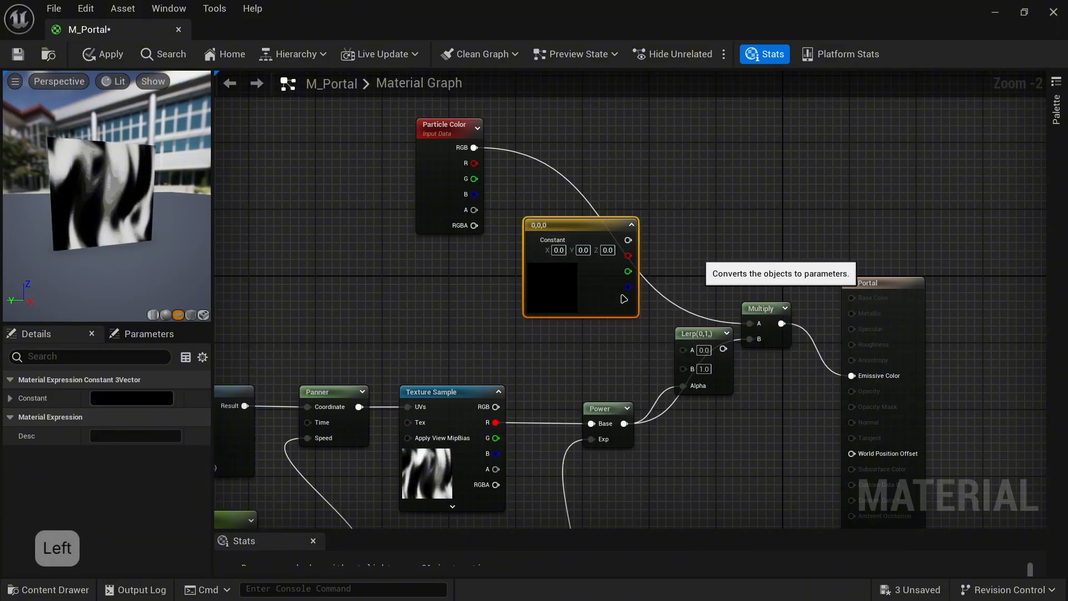
type("Colo")
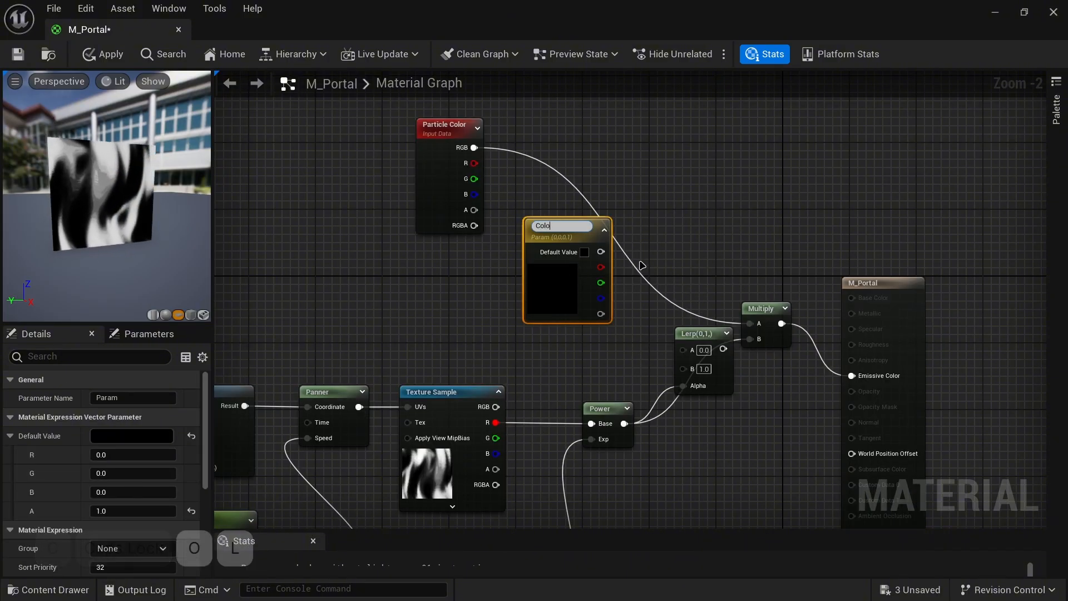
type("r01")
key("Return")
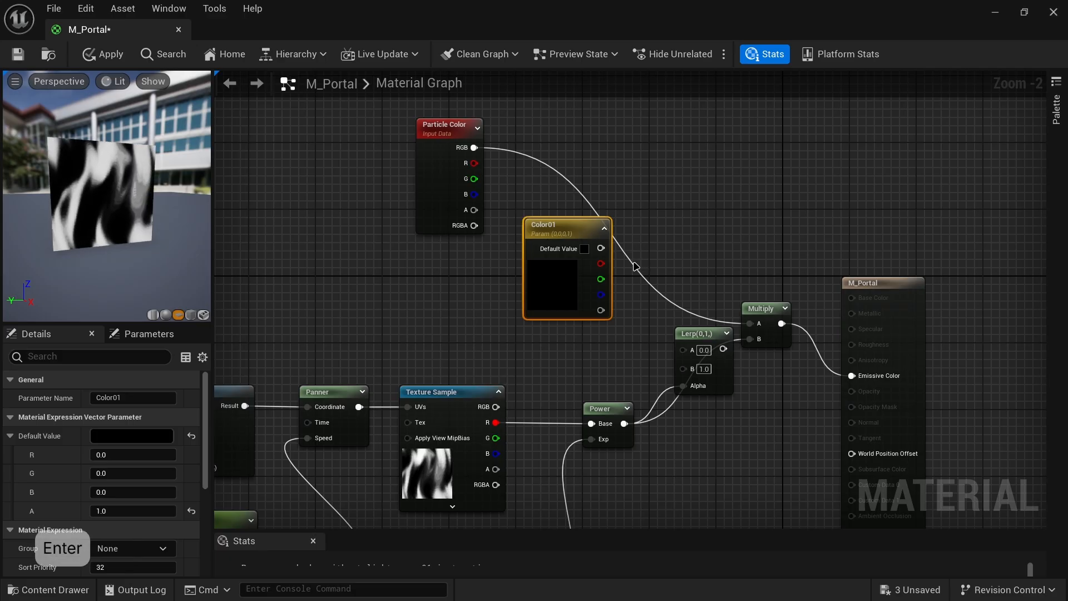
- Duplicate the Color01 parameter, place the copy below the original and rename it Color02
left_click_drag(559, 312, 579, 271)
key("ctrl+d")
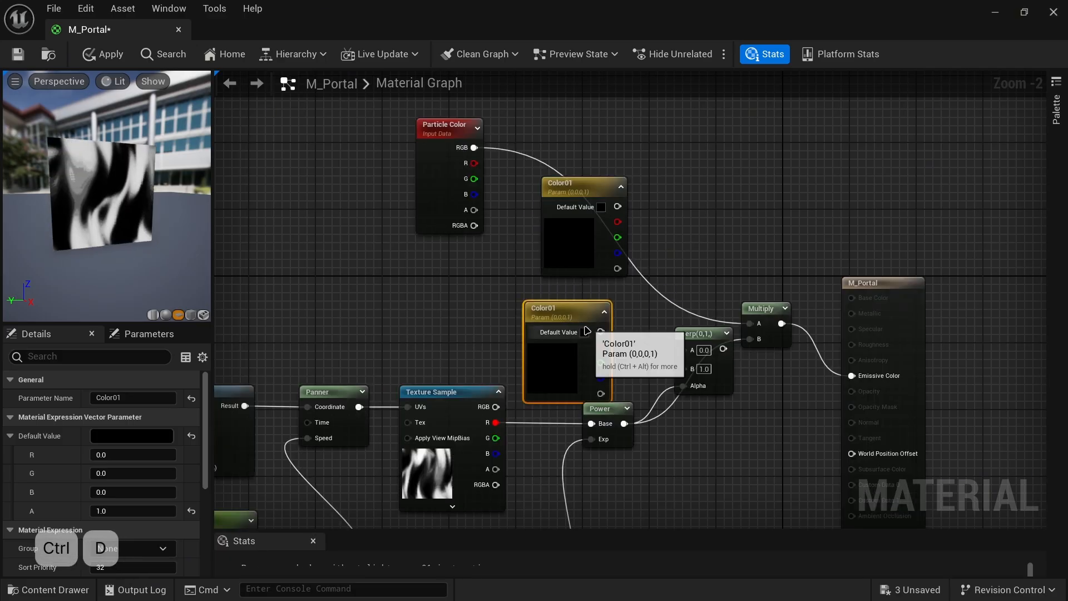
left_click_drag(587, 330, 579, 314)
left_click_drag(582, 192, 590, 192)
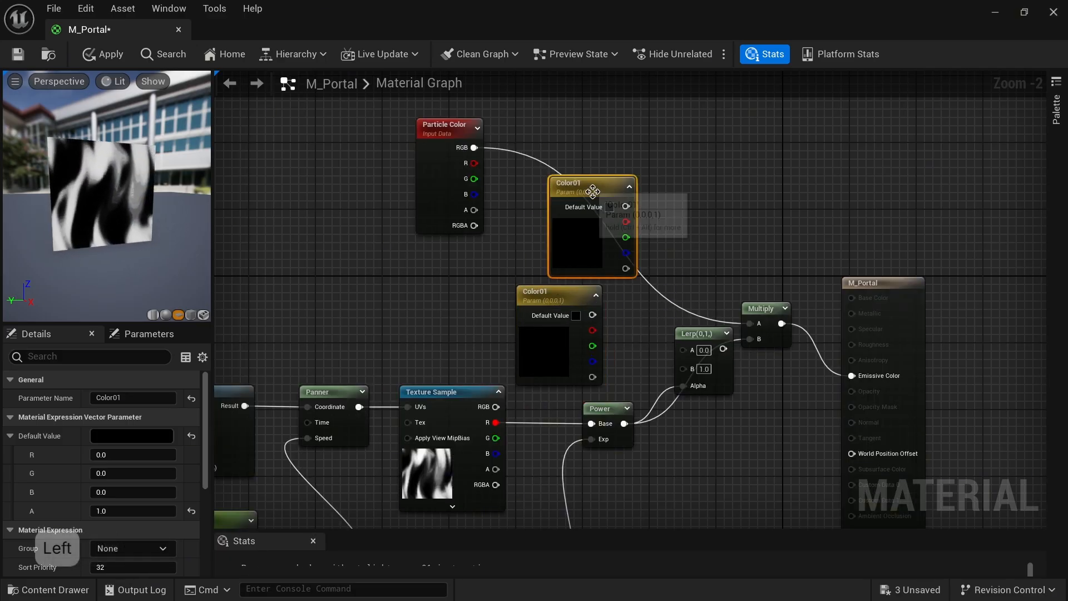
left_click(533, 301)
key("F2")
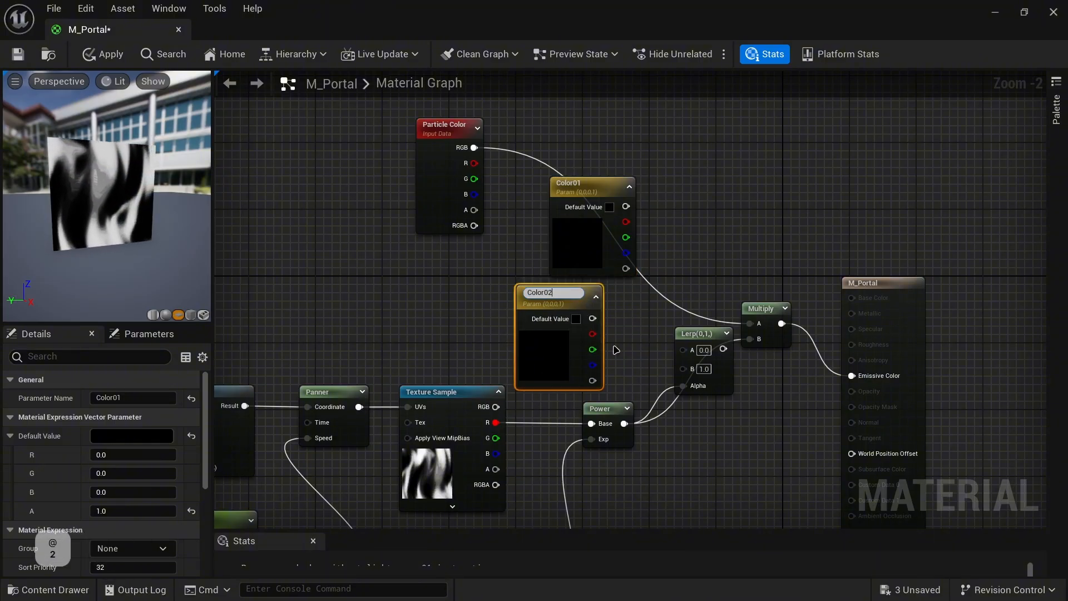
type("Color02")
key("Return")
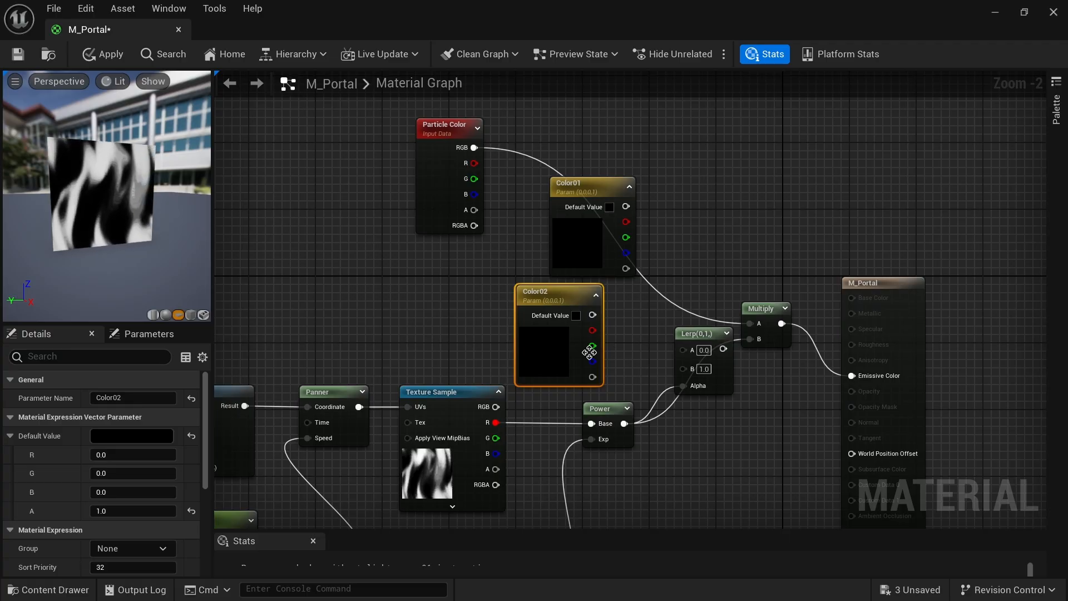
- Set Color01 to red (R 1.0, G 0.015116, B 0.0) and Color02 to blue (R 0.0, G 0.081326, B 1.0)
double_click(576, 253)
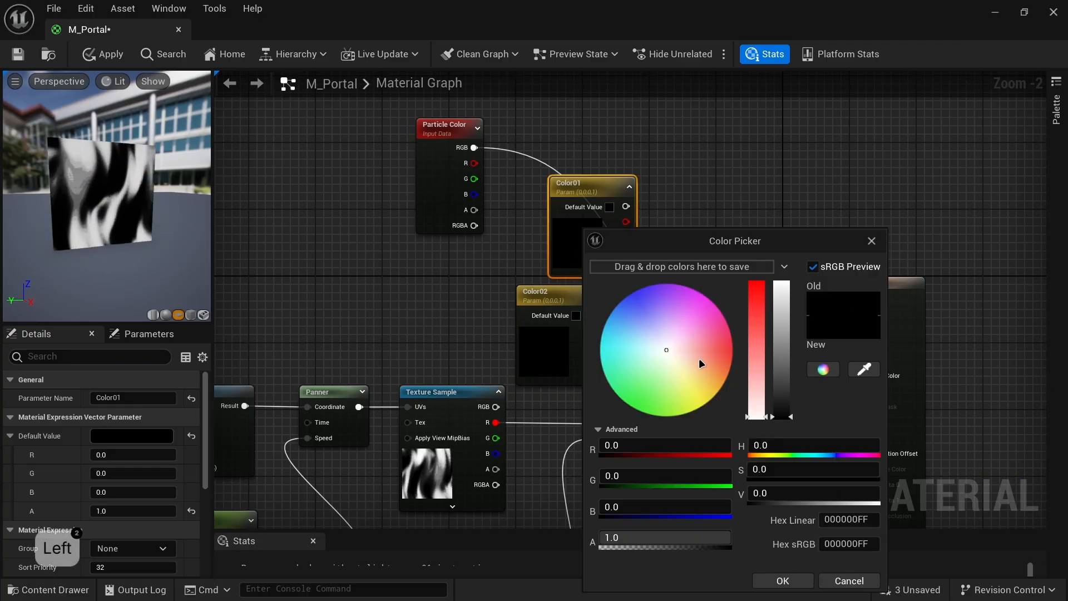
left_click_drag(700, 363, 769, 363)
left_click(783, 580)
double_click(559, 363)
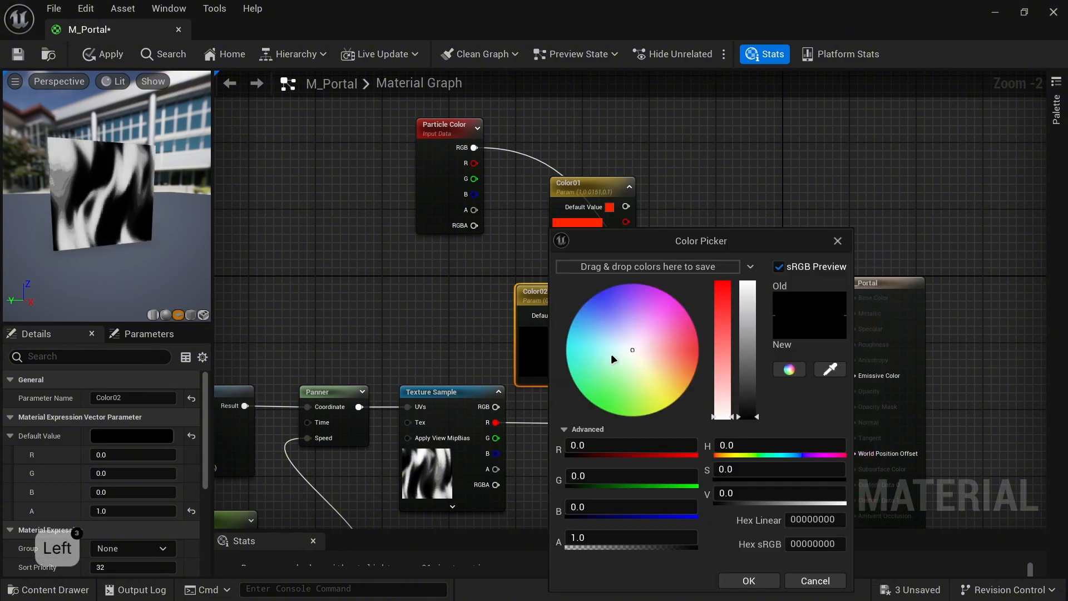
left_click_drag(666, 362, 581, 278)
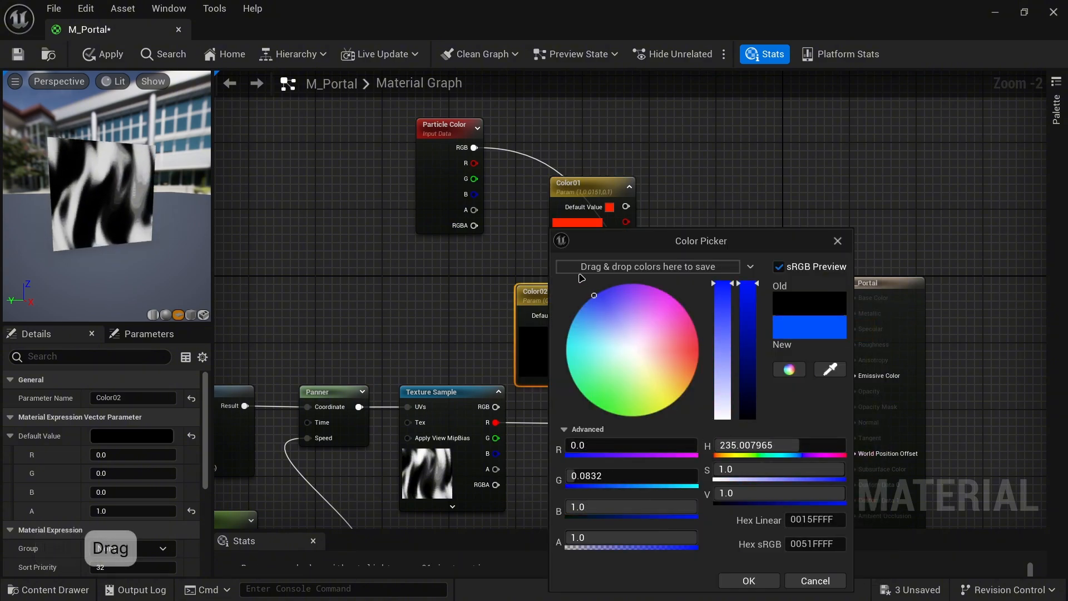
left_click(749, 580)
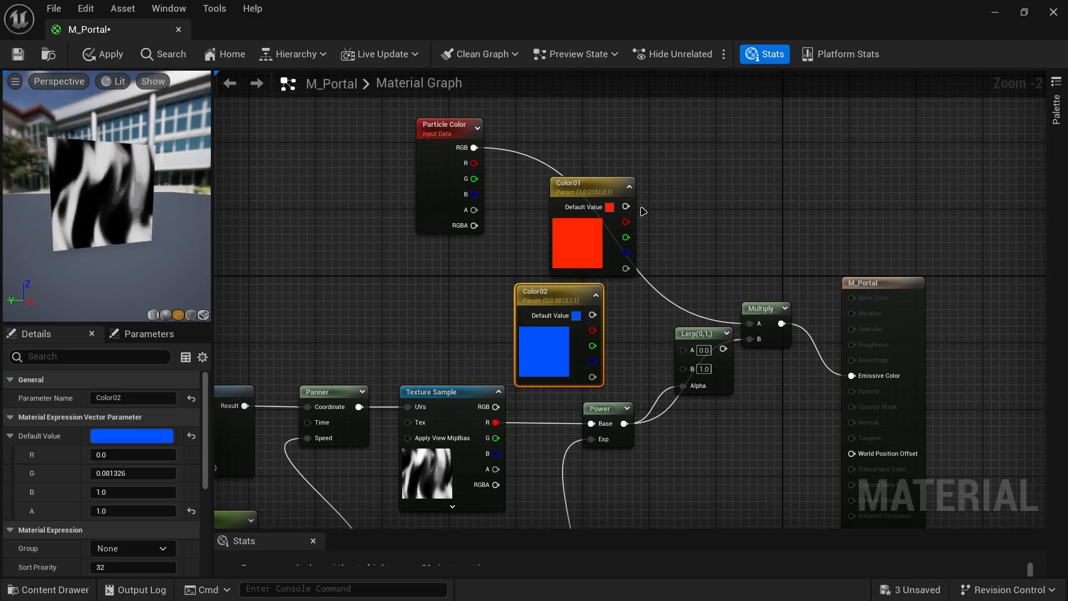
- Connect Color01 to Lerp's A and Color02 to its B, and spread the M_Portal, Multiply, Lerp and Color01 nodes apart
left_click_drag(625, 206, 683, 350)
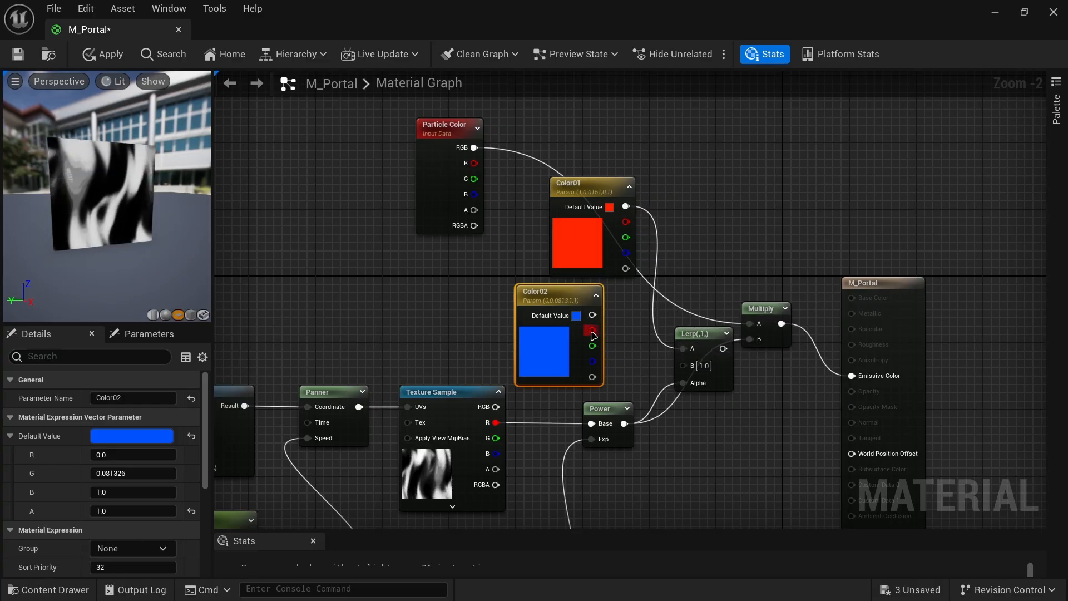
left_click_drag(593, 314, 720, 390)
left_click_drag(880, 289, 1000, 233)
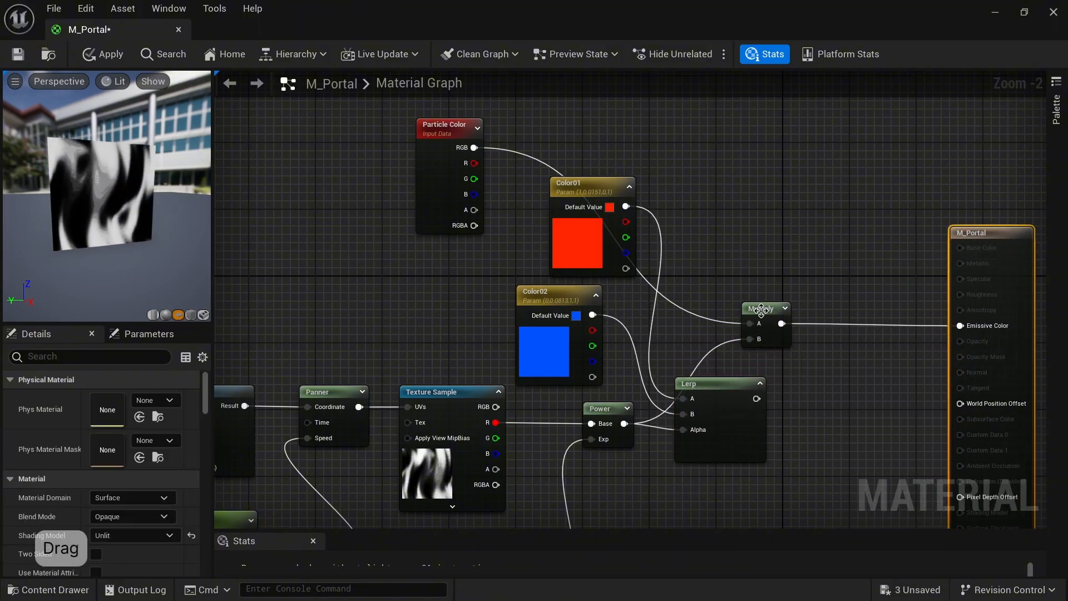
left_click_drag(761, 309, 878, 301)
left_click_drag(721, 385, 746, 385)
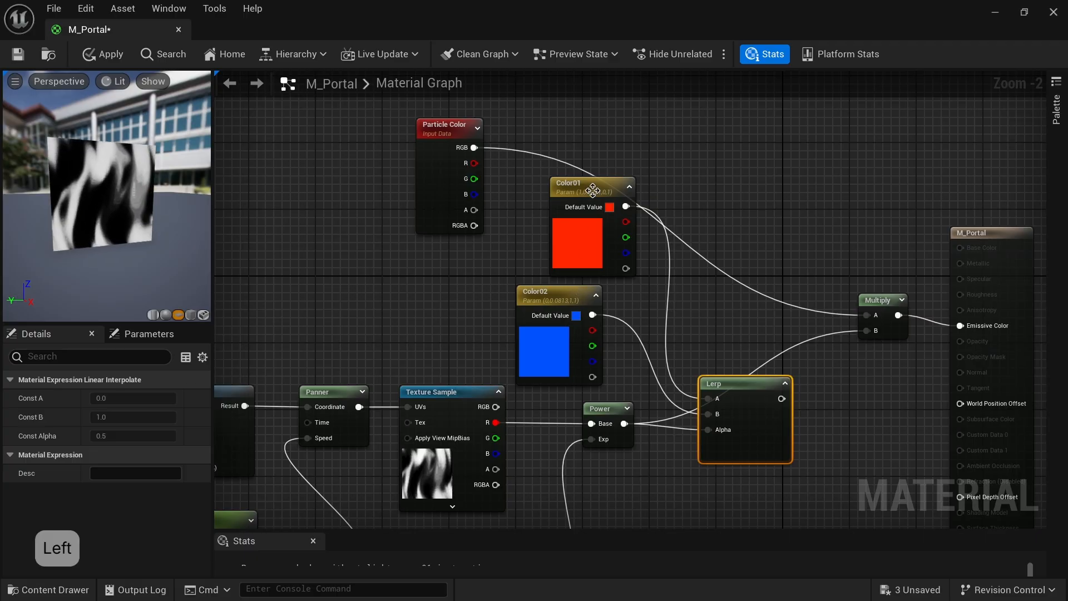
left_click_drag(592, 191, 568, 190)
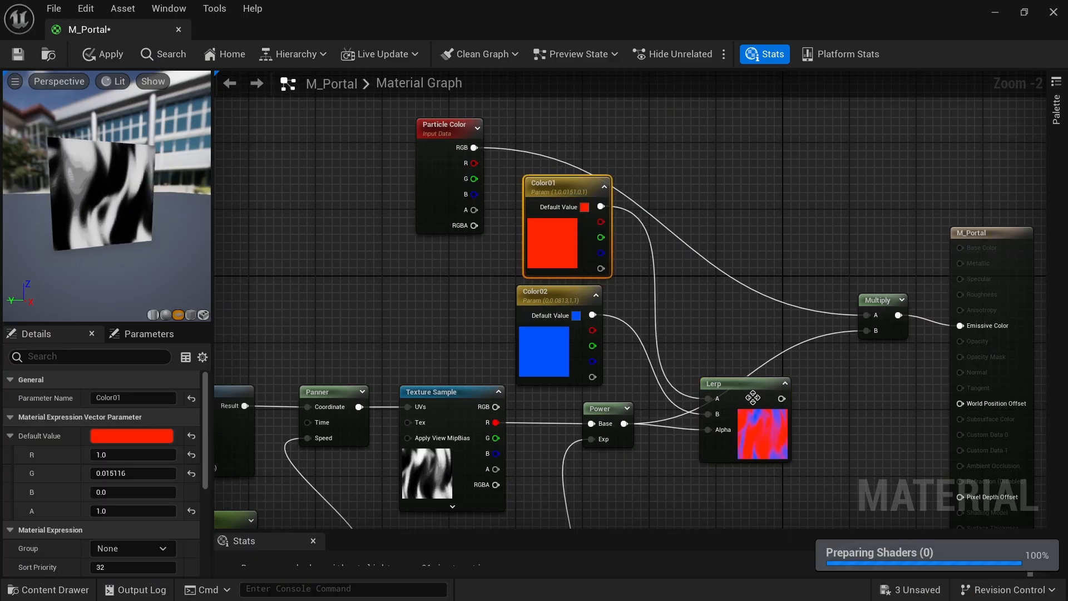
- Connect the Lerp output to Multiply's B, and raise M_Portal and Multiply so Multiply lines up with Particle Color's RGB
left_click_drag(753, 397, 871, 217)
left_click(879, 301)
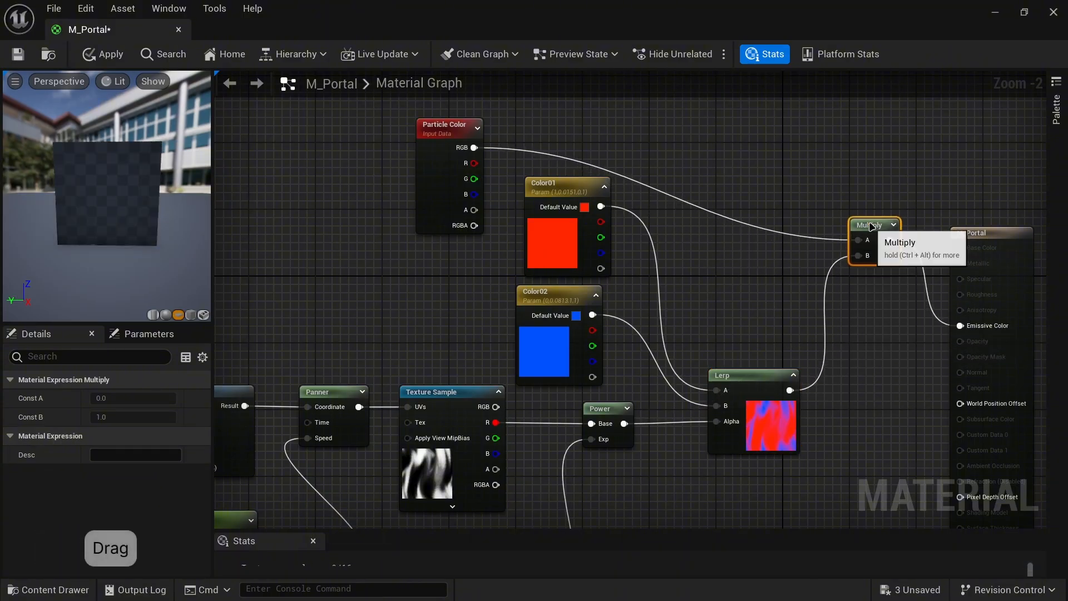
left_click_drag(974, 233, 985, 150)
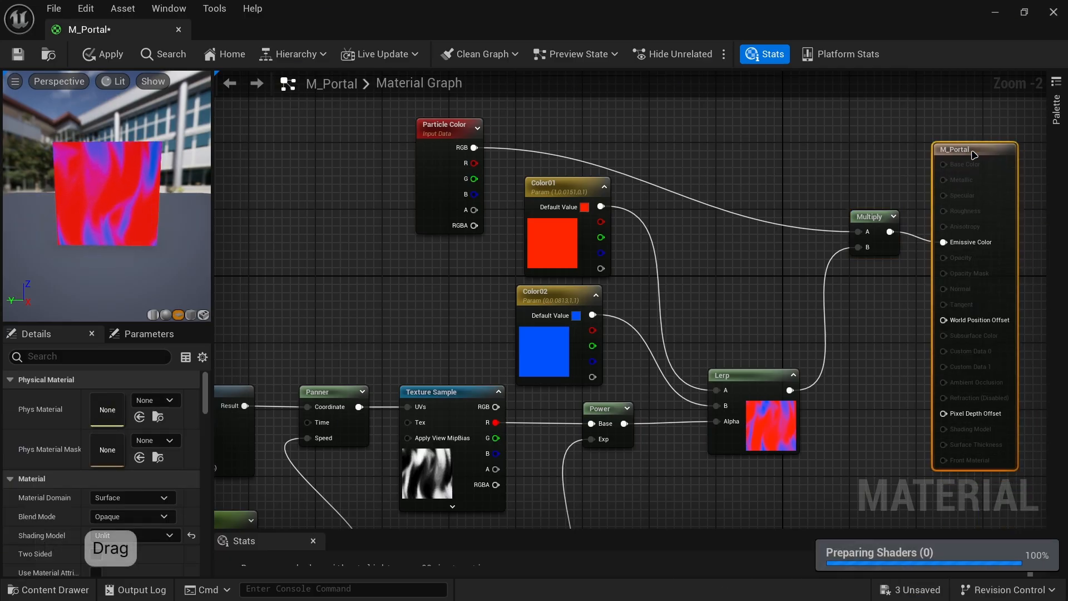
left_click_drag(869, 217, 853, 134)
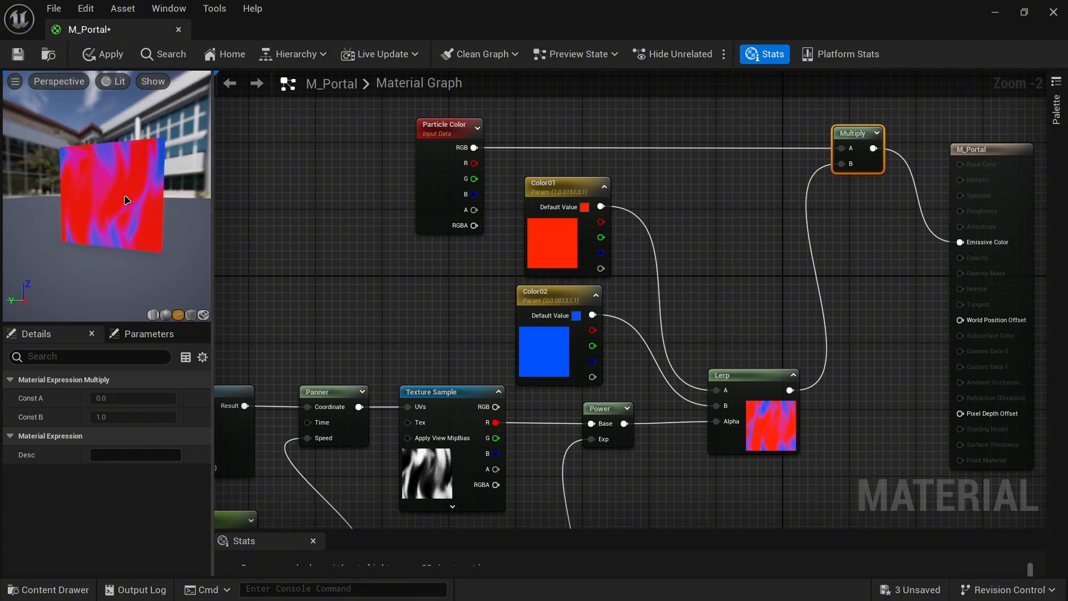
- Try a Constant of 6 on MF_RadialSheer's Strength (S) input, check the material preview, and delete the constant
right_click_drag(610, 398, 735, 240)
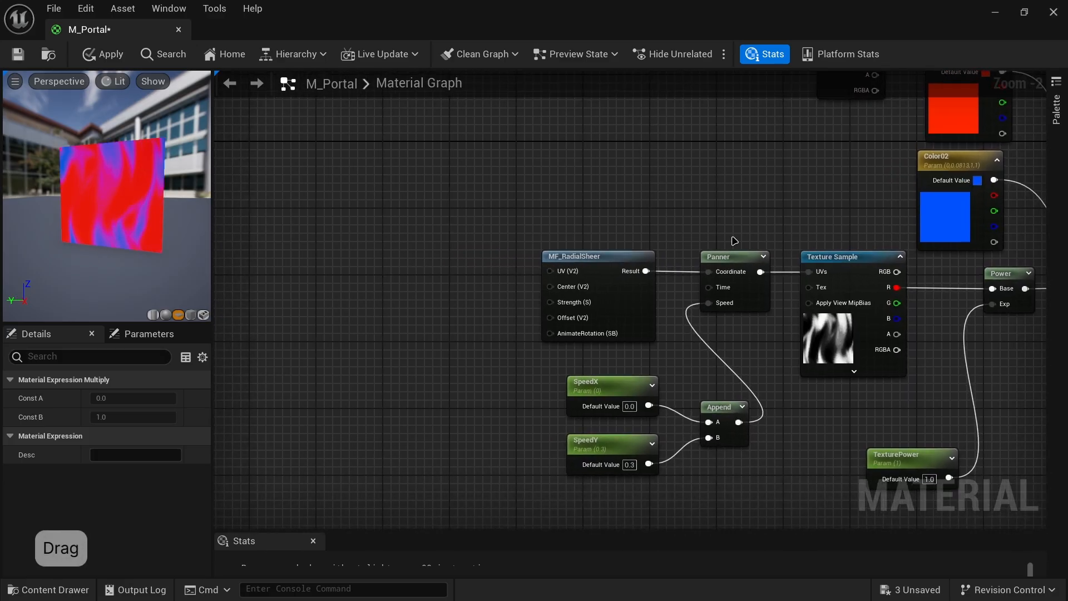
left_click(371, 332)
left_click(410, 353)
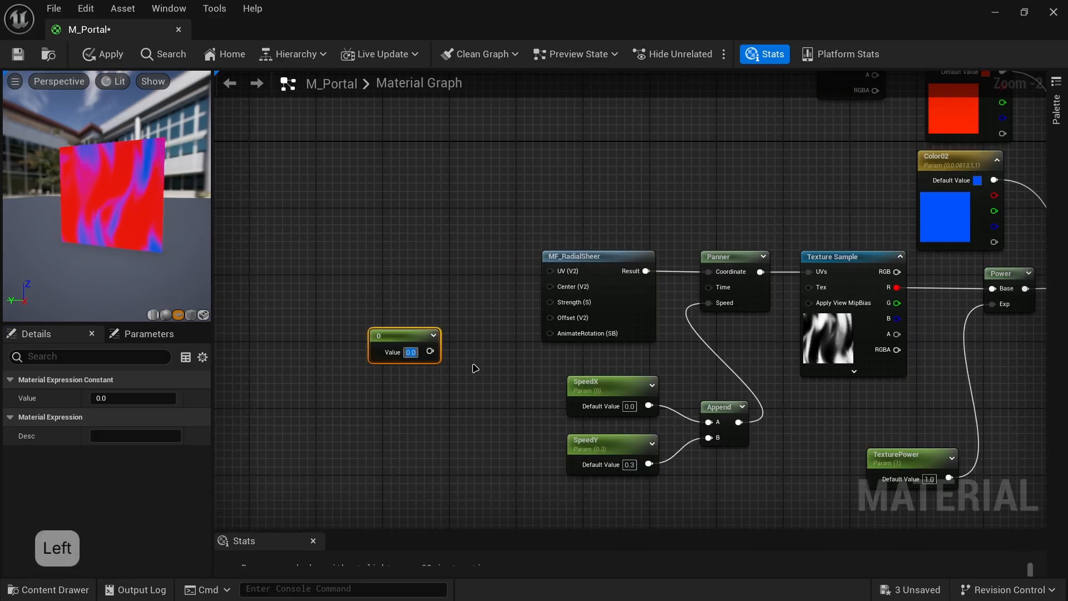
type("6")
left_click_drag(430, 351, 518, 307)
mouse_move(165, 218)
left_mouse_down()
mouse_move(133, 221)
mouse_move(165, 217)
left_mouse_up()
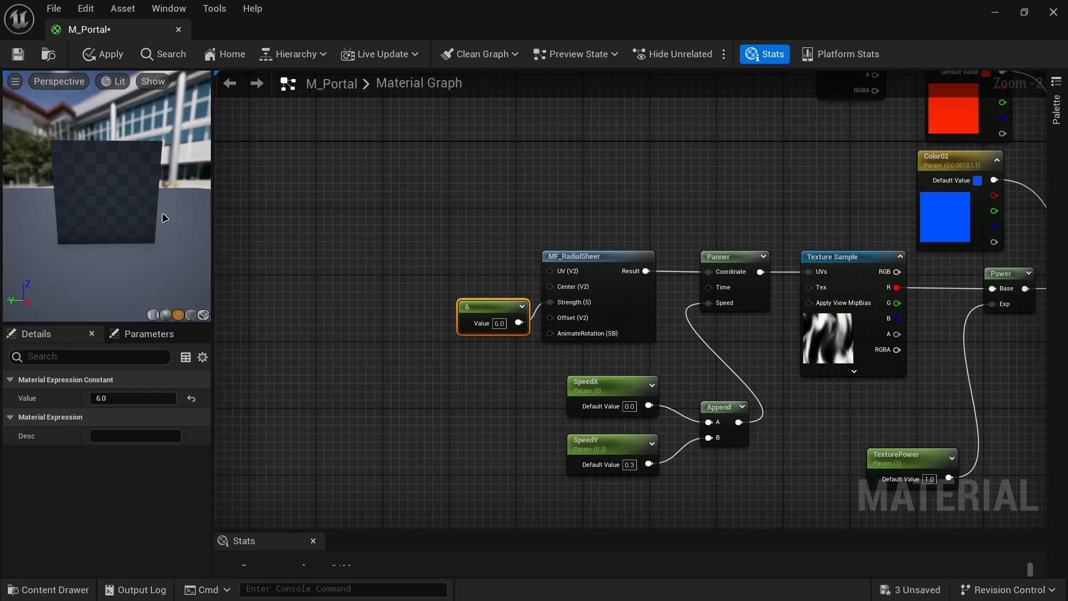
mouse_move(105, 213)
left_mouse_down()
mouse_move(89, 214)
mouse_move(101, 205)
left_mouse_up()
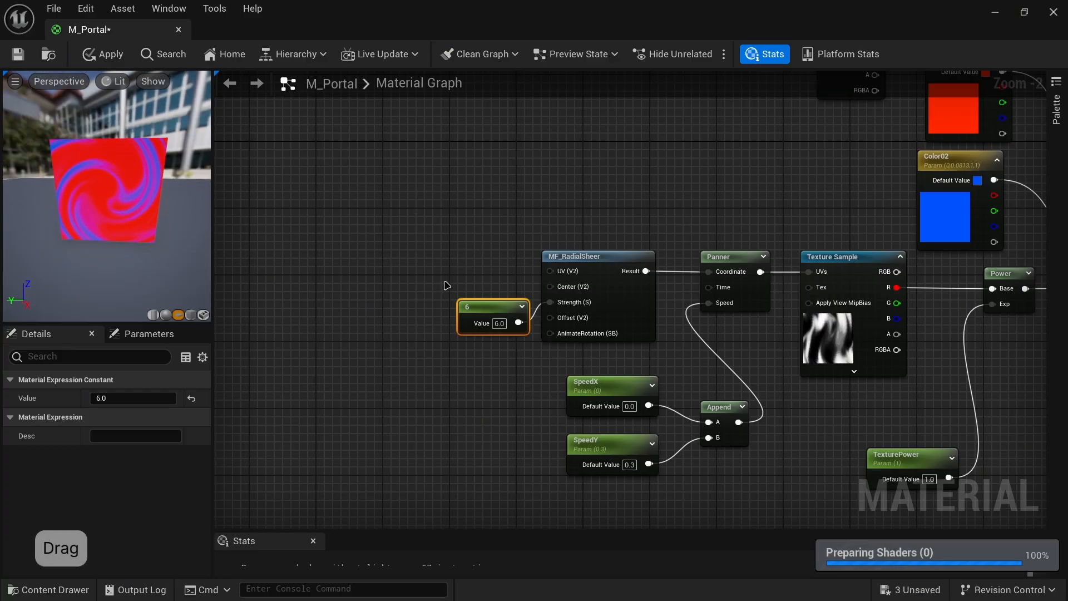
right_click_drag(460, 277, 423, 270)
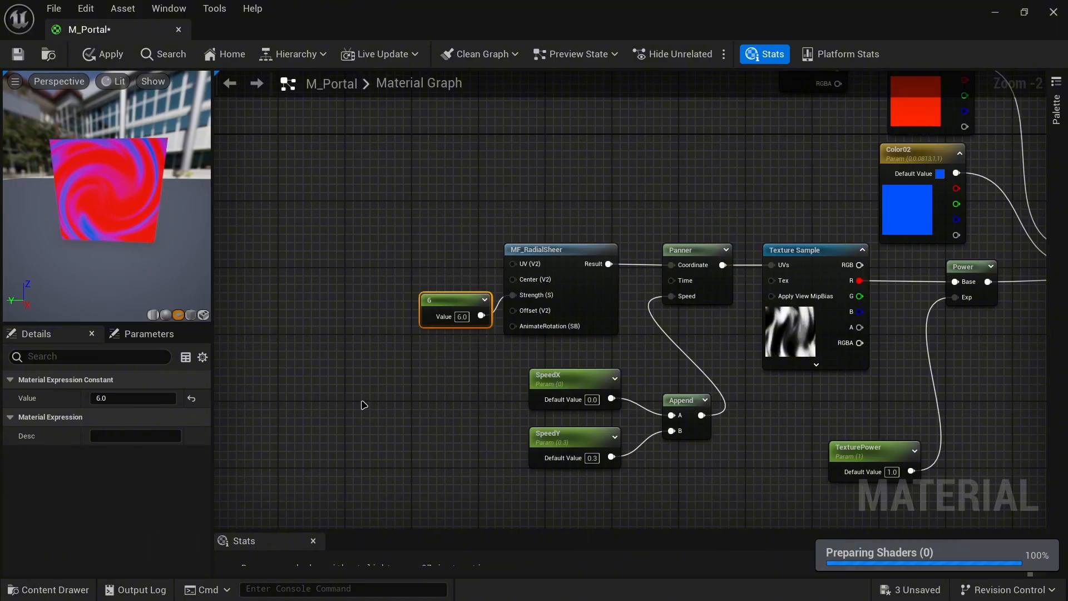
key("Delete")
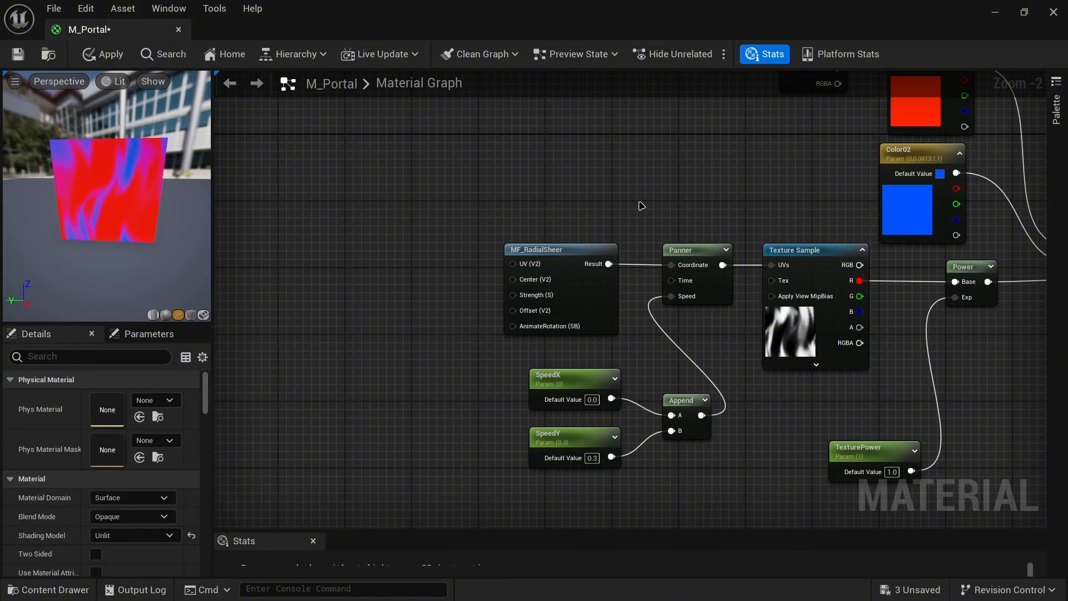
- Move the M_Portal result node farther away from the Multiply node
right_click_drag(642, 205, 425, 214)
right_click_drag(1029, 310, 734, 310)
mouse_move(766, 268)
right_mouse_down()
mouse_move(745, 308)
mouse_move(730, 434)
right_mouse_up()
left_click_drag(804, 187, 866, 177)
- Apply the M_Portal material changes and save all modified assets
key("ctrl+space")
left_click(338, 497)
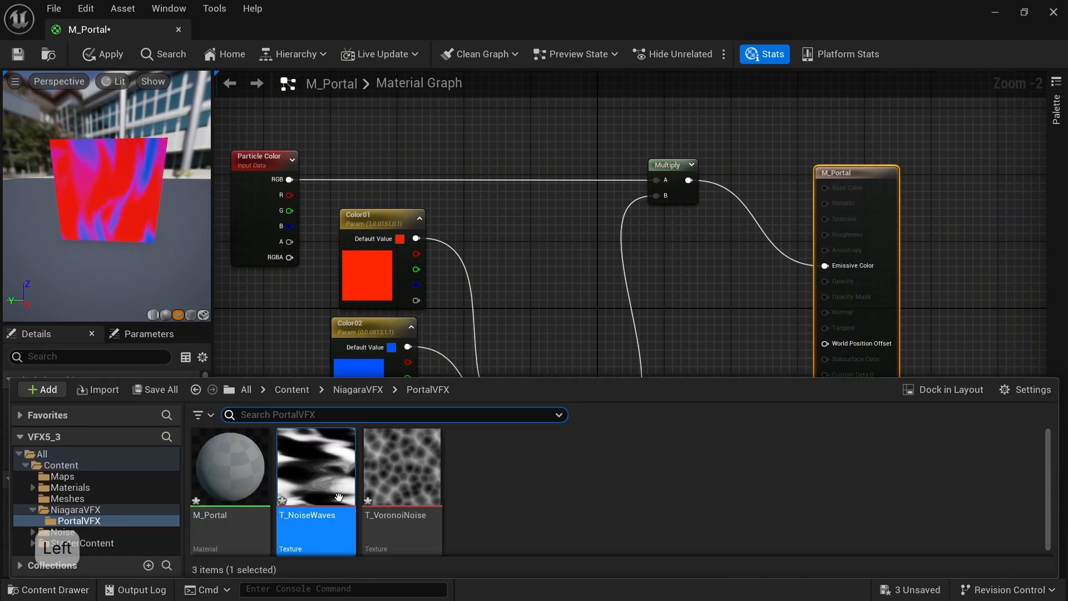
left_click(107, 54)
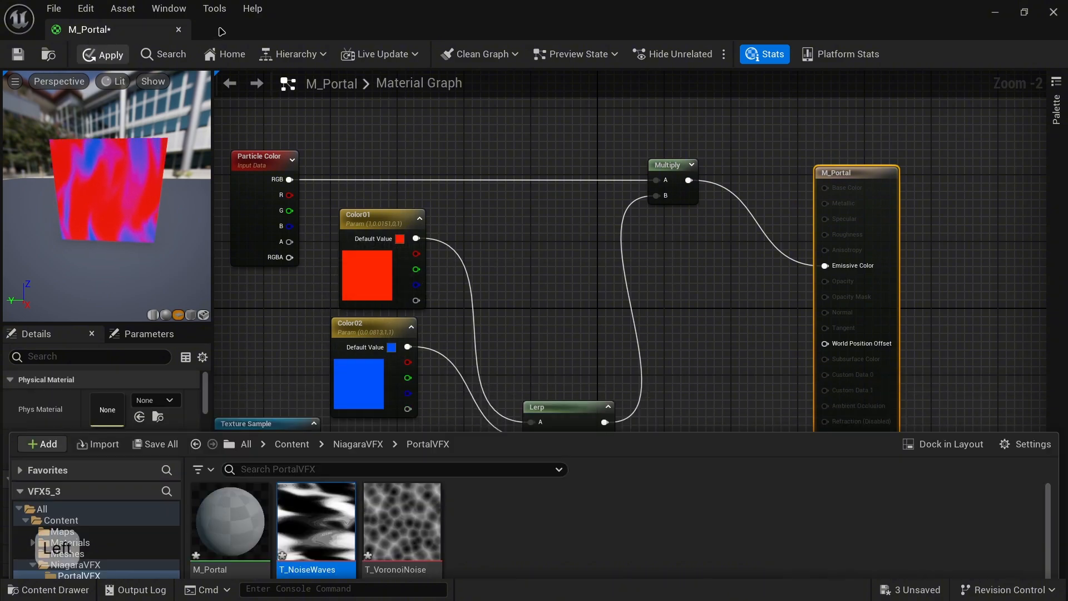
left_click(54, 8)
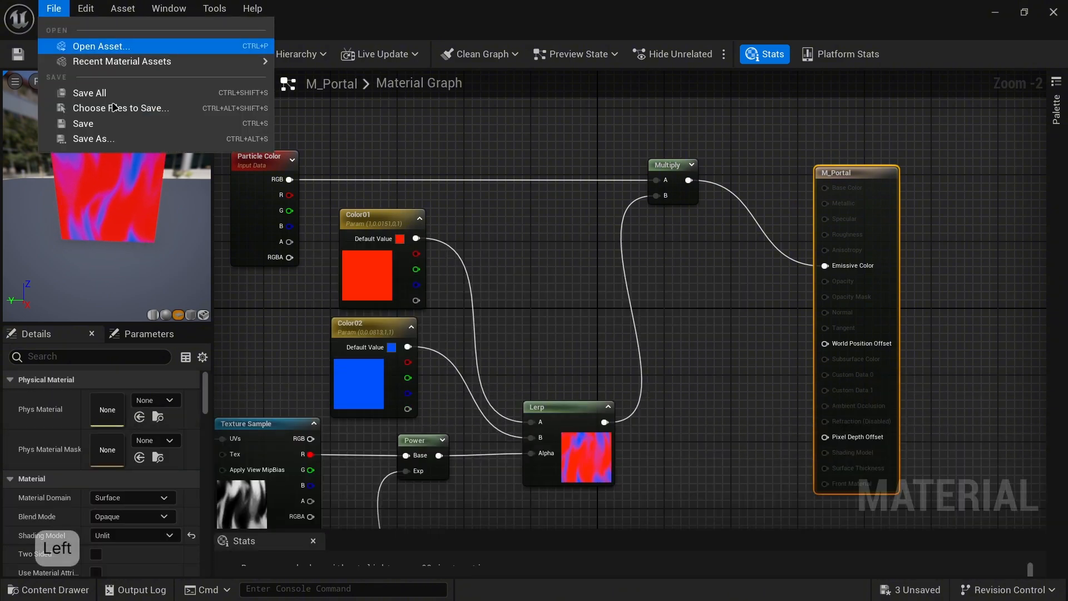
left_click(89, 93)
- Create a material instance from the M_Portal material in the PortalVFX folder
left_click(56, 590)
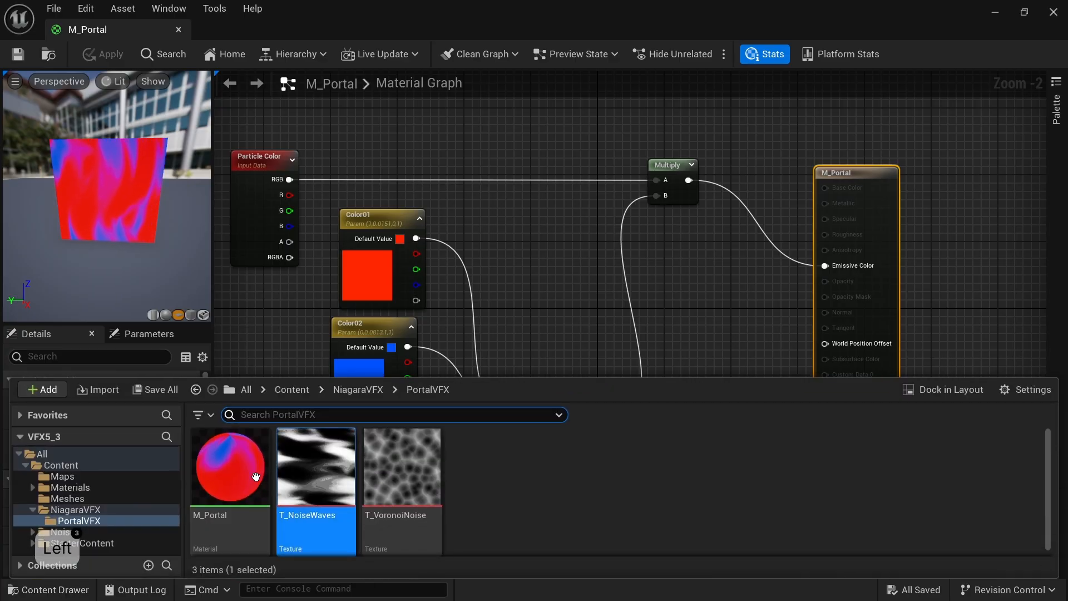
right_click(237, 479)
left_click(322, 156)
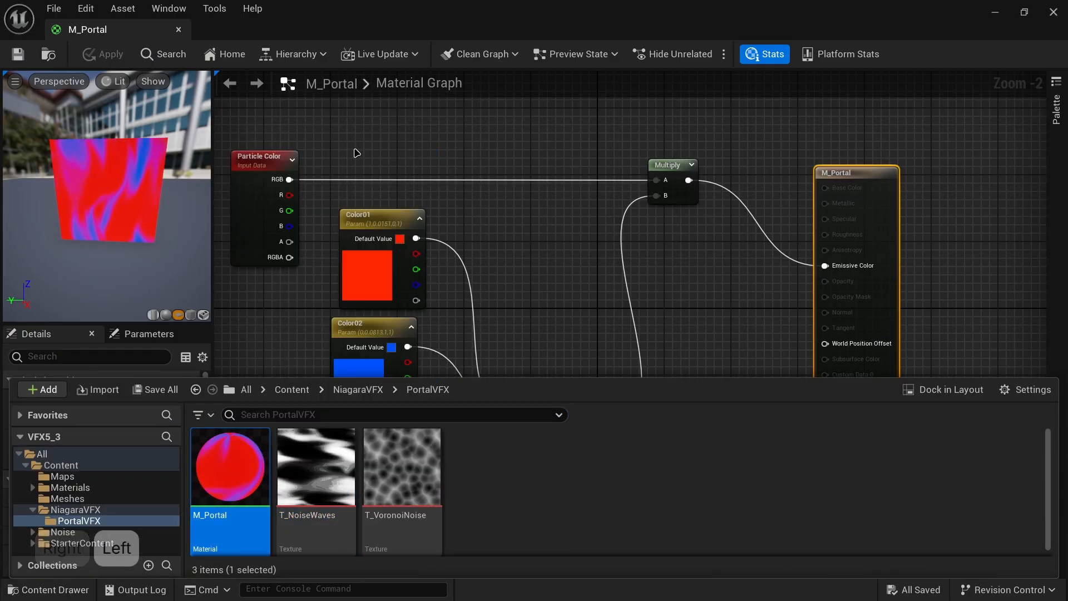
- Name the new material instance MI_Portal
key("BackSpace")
key("BackSpace")
key("BackSpace")
key("BackSpace")
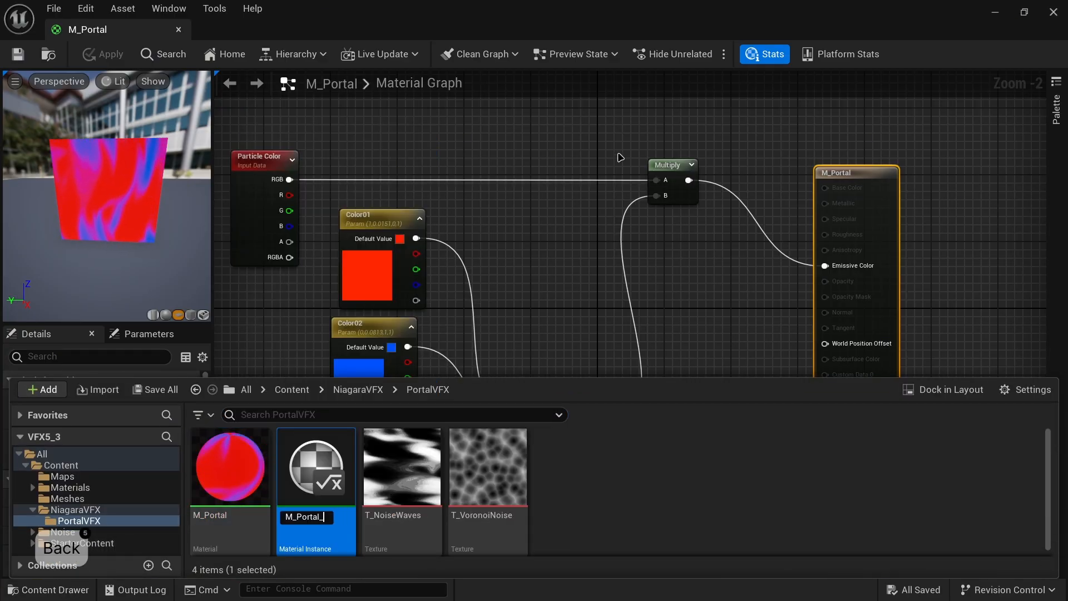
key("Left")
key("Left")
key("Left")
key("Left")
key("Left")
key("Left")
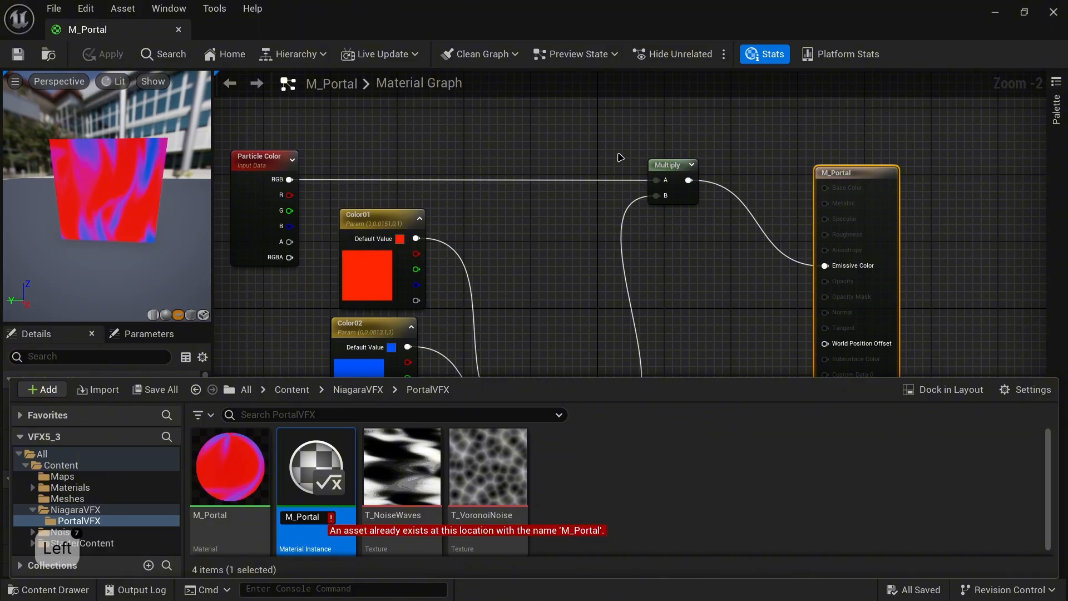
type("I")
key("Return")
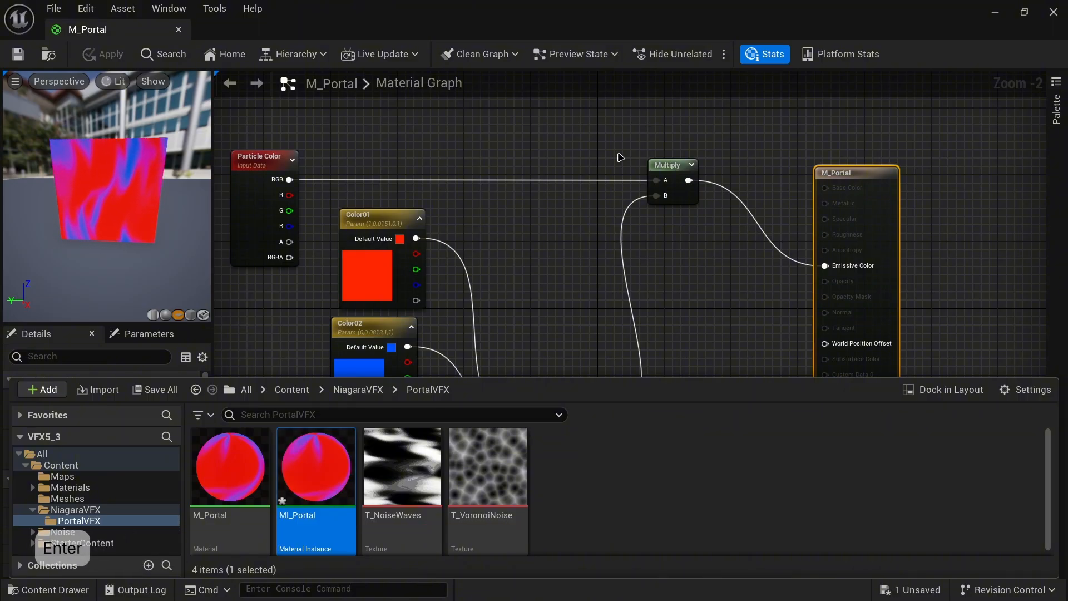
- Open MI_Portal and enable the Center, Offset, SpeedX, SpeedY, Strength and TexturePower parameter overrides
key("Return")
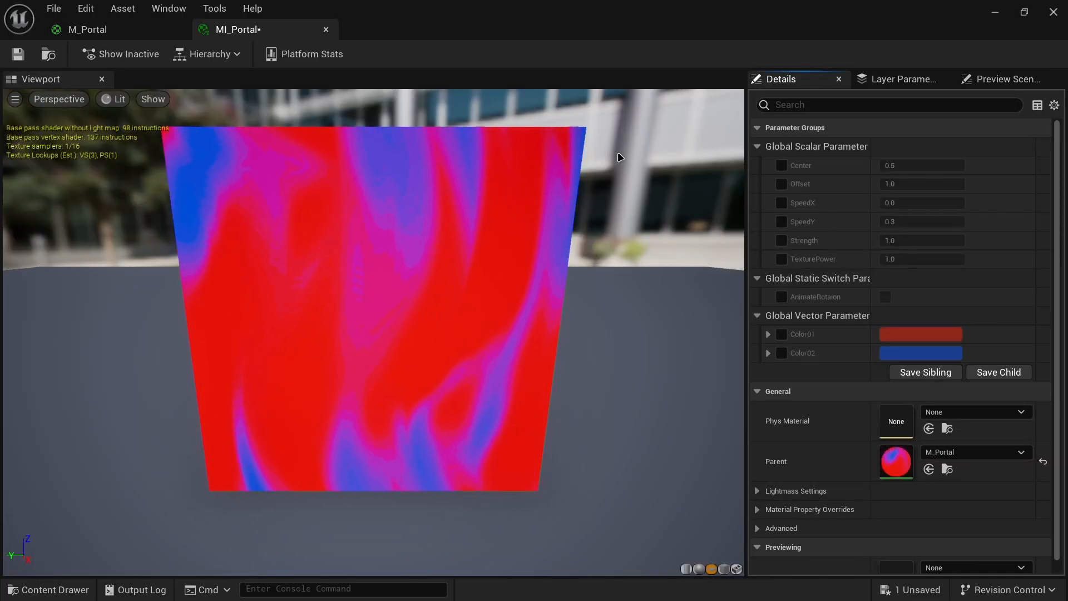
left_click_drag(620, 158, 588, 219)
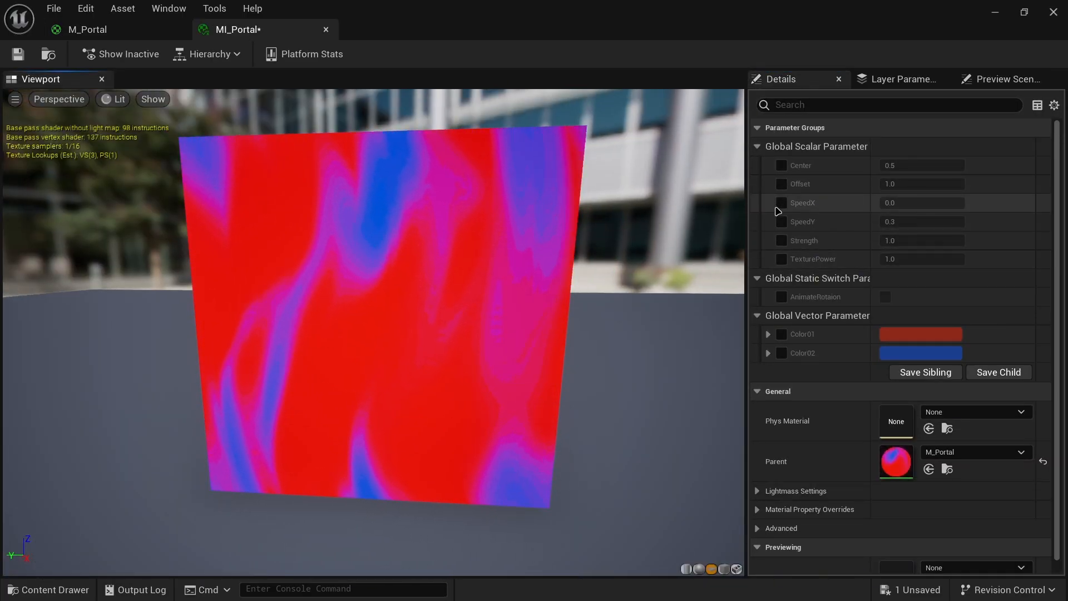
left_click(781, 165)
left_click(782, 184)
left_click(781, 202)
left_click(782, 221)
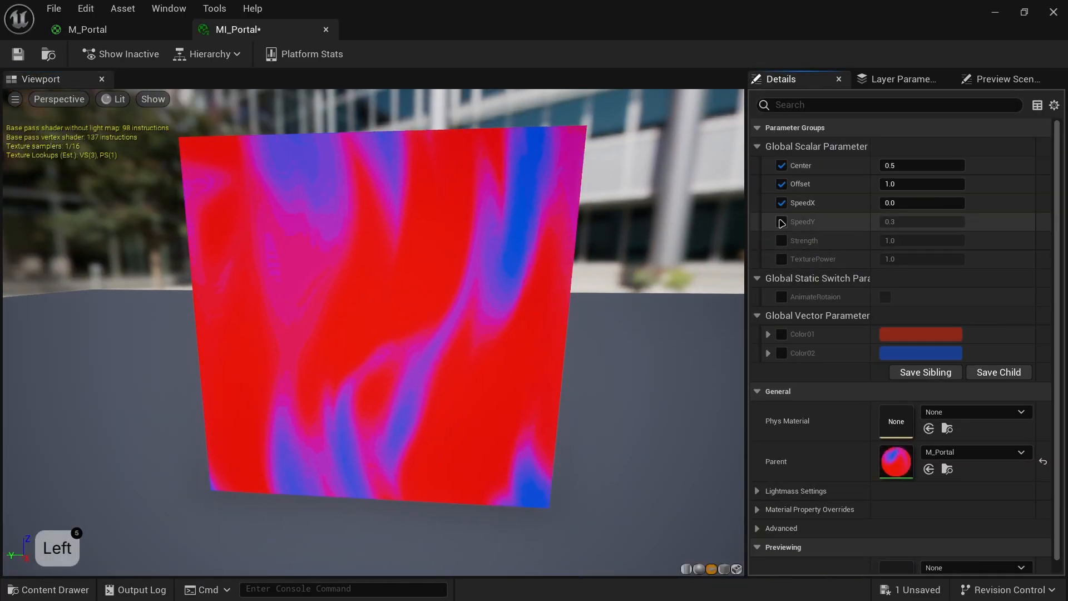
left_click(781, 240)
left_click(782, 259)
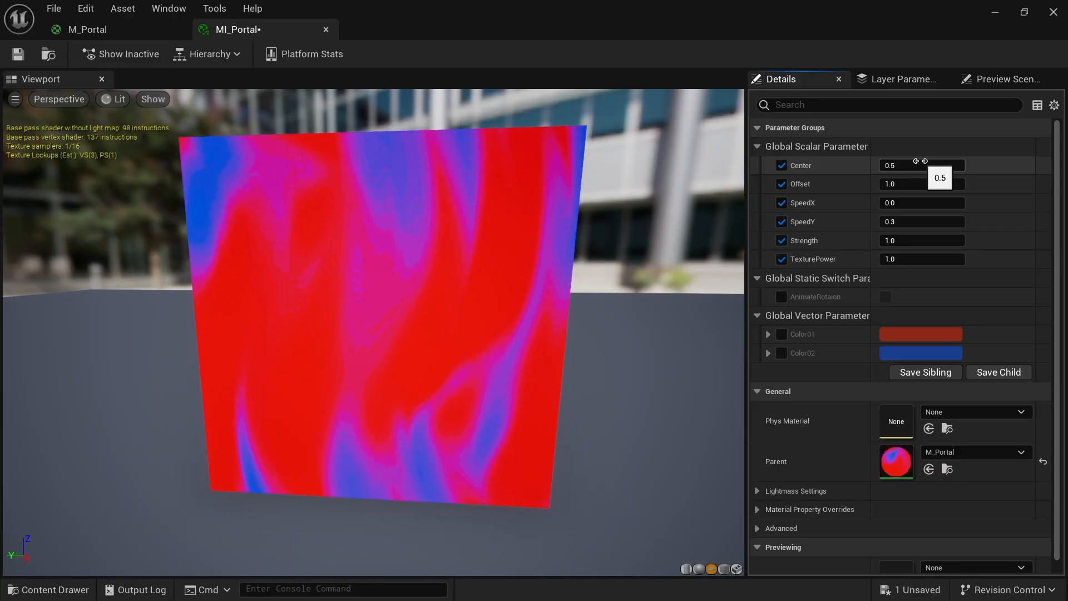
- Set MI_Portal's Strength to 6 and TexturePower to 2, and check the swirl in the preview
left_click(922, 240)
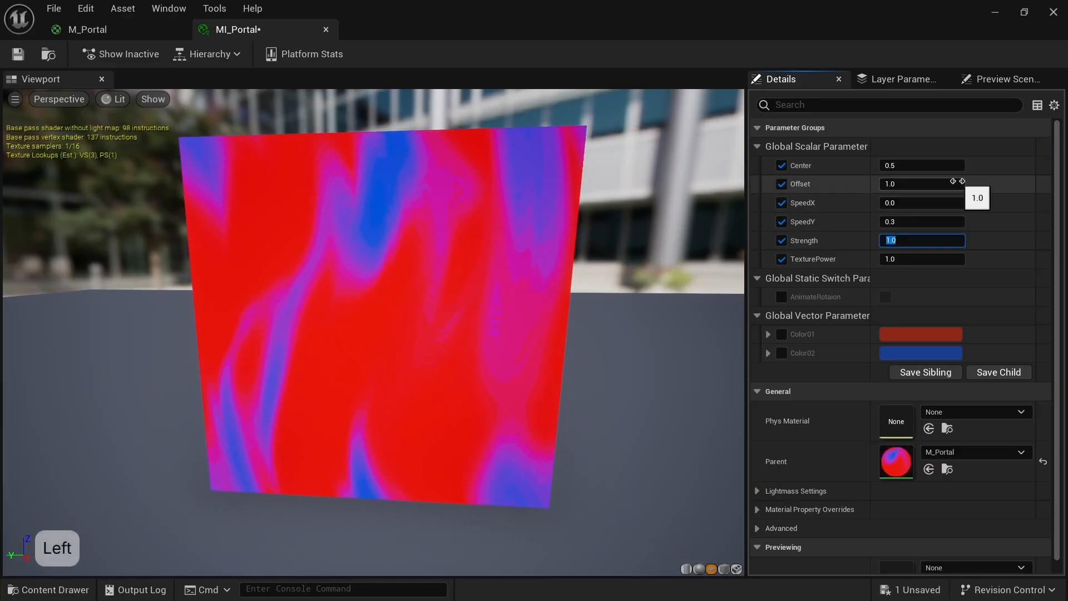
key("Return")
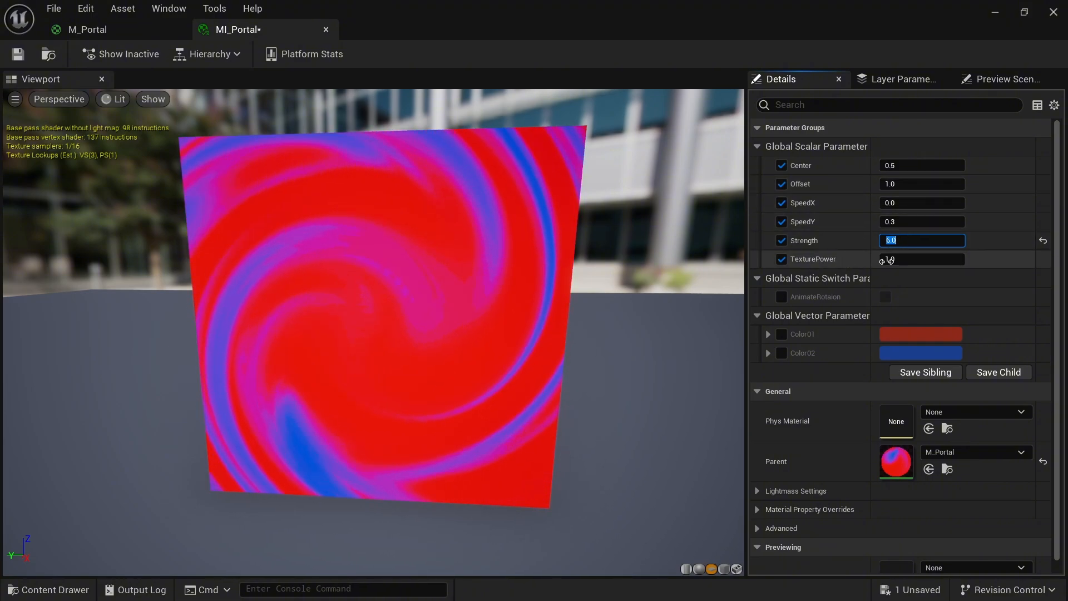
type("2")
key("Return")
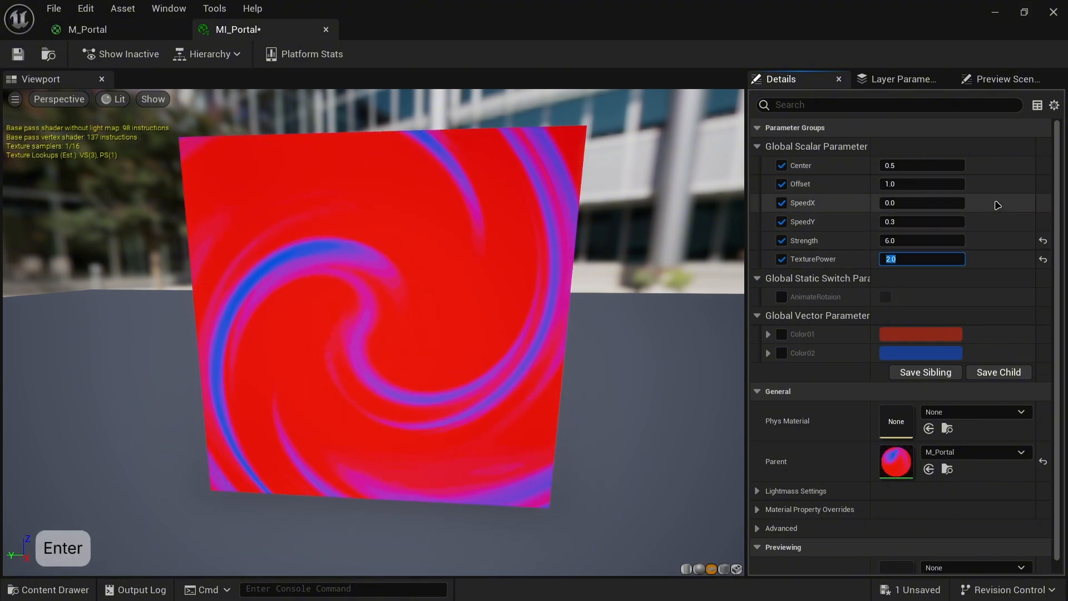
left_click_drag(572, 235, 356, 221)
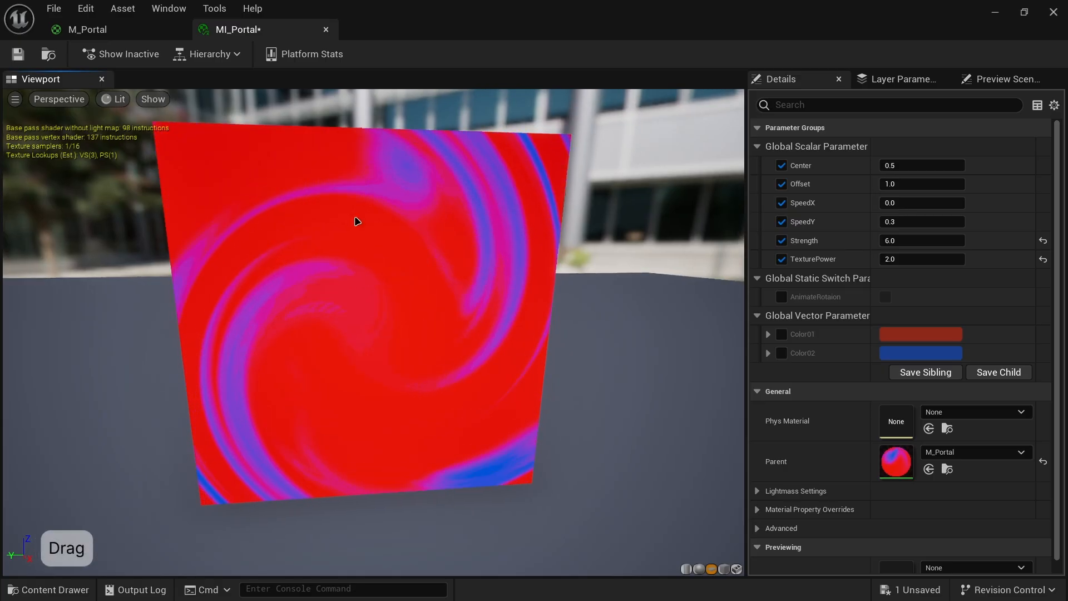
- Try other TexturePower values such as about 0.78 on the preview and return the parameter to 2
left_click(890, 258)
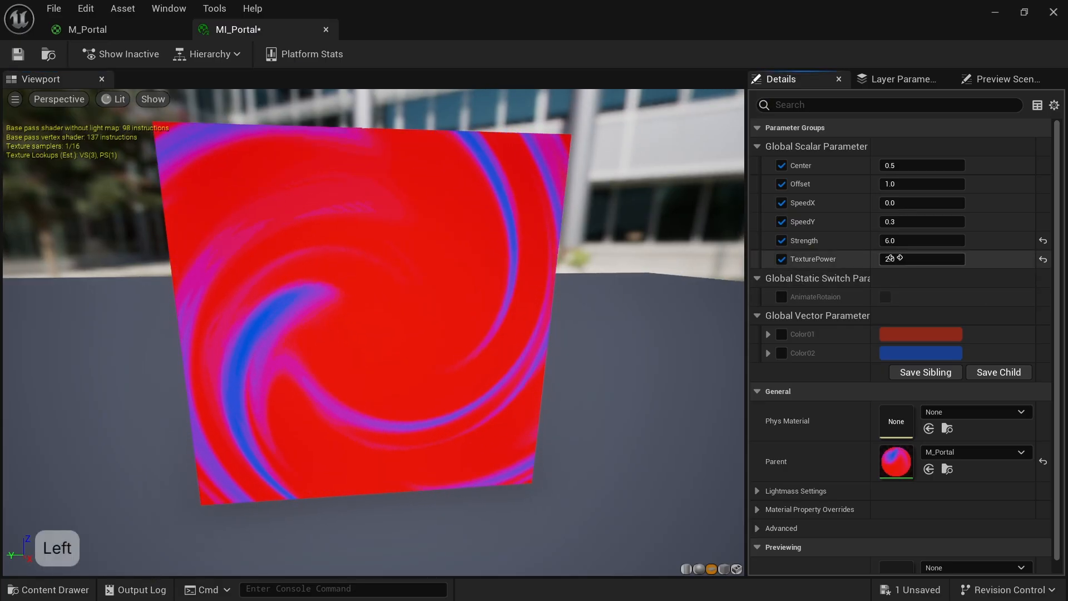
left_click_drag(890, 258, 868, 258)
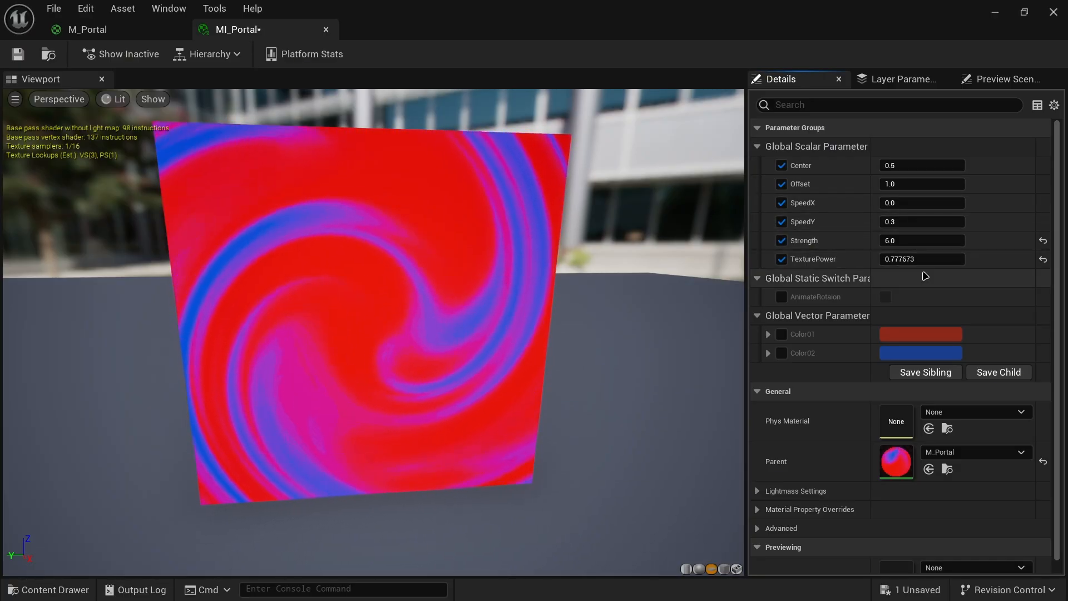
left_click_drag(922, 259, 1015, 219)
left_click(901, 258)
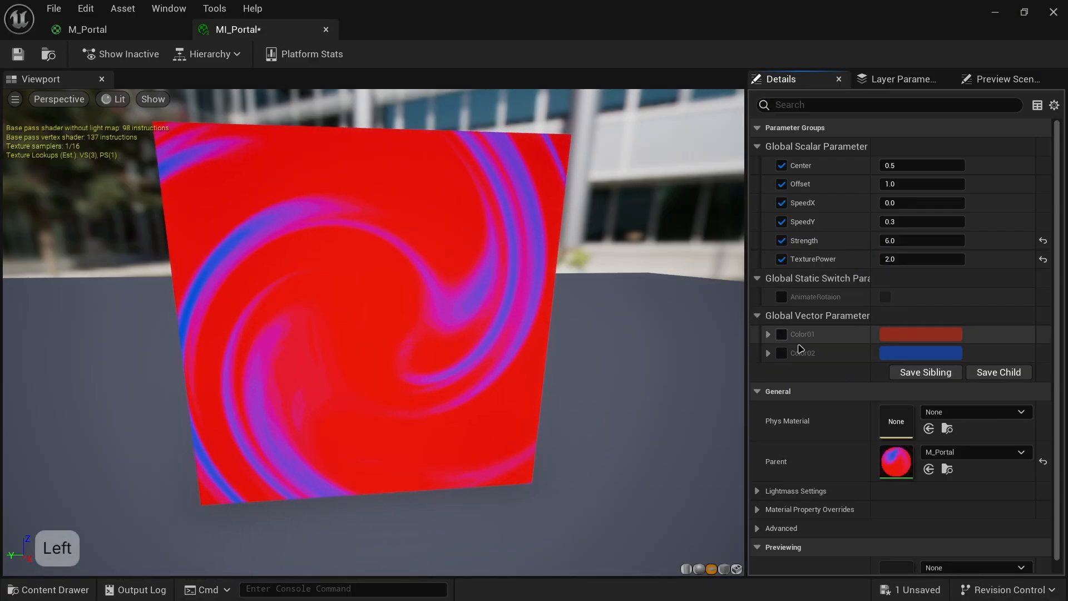
- Enable the Color01 and Color02 overrides, and set SpeedX to -1 and SpeedY to -0.5
left_click(781, 334)
left_click(782, 353)
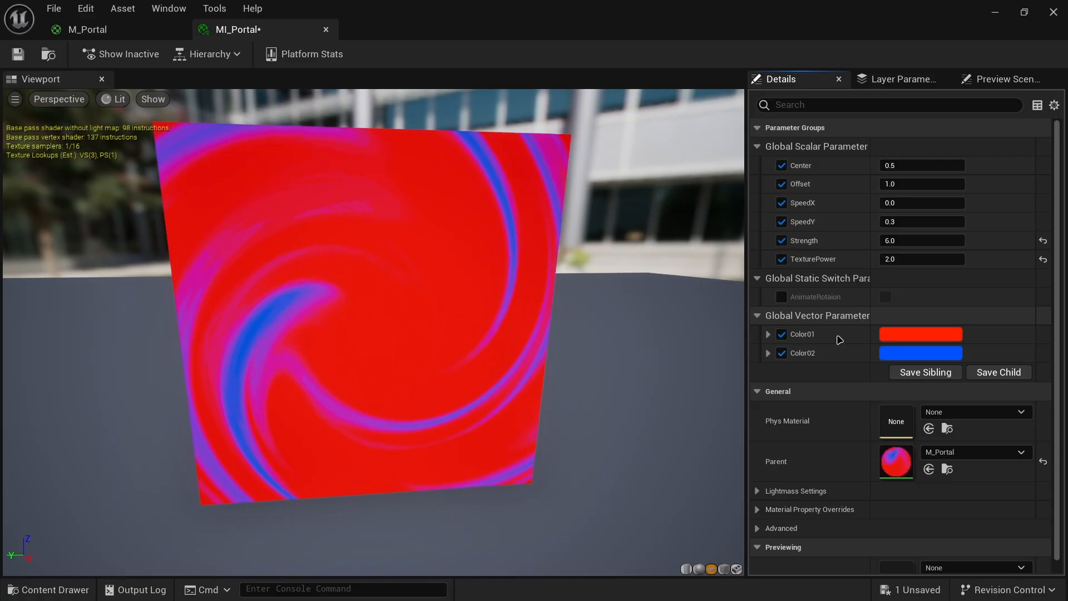
left_click(908, 204)
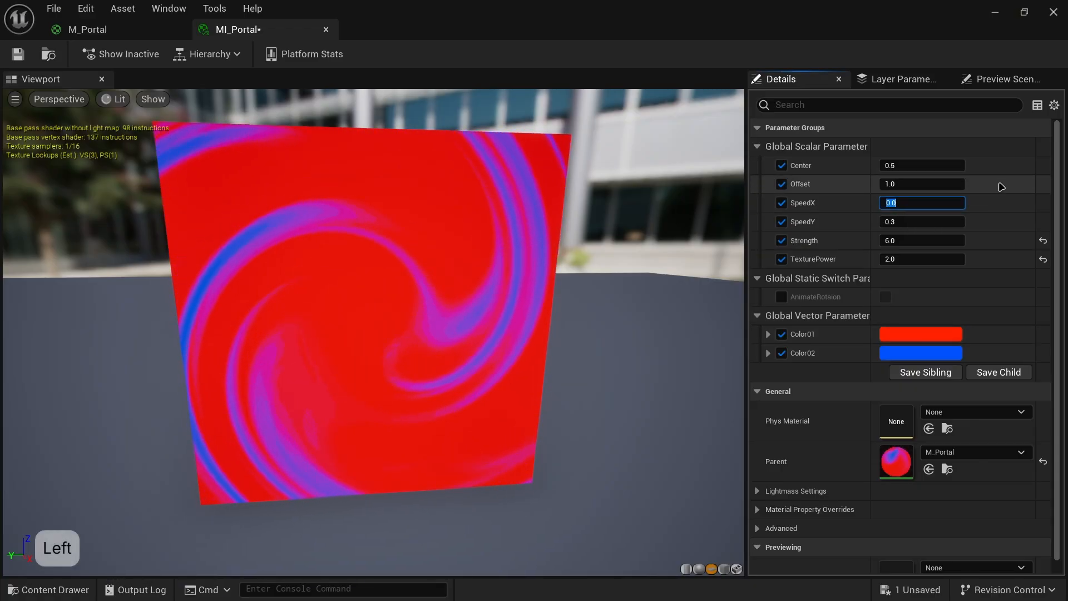
key("Return")
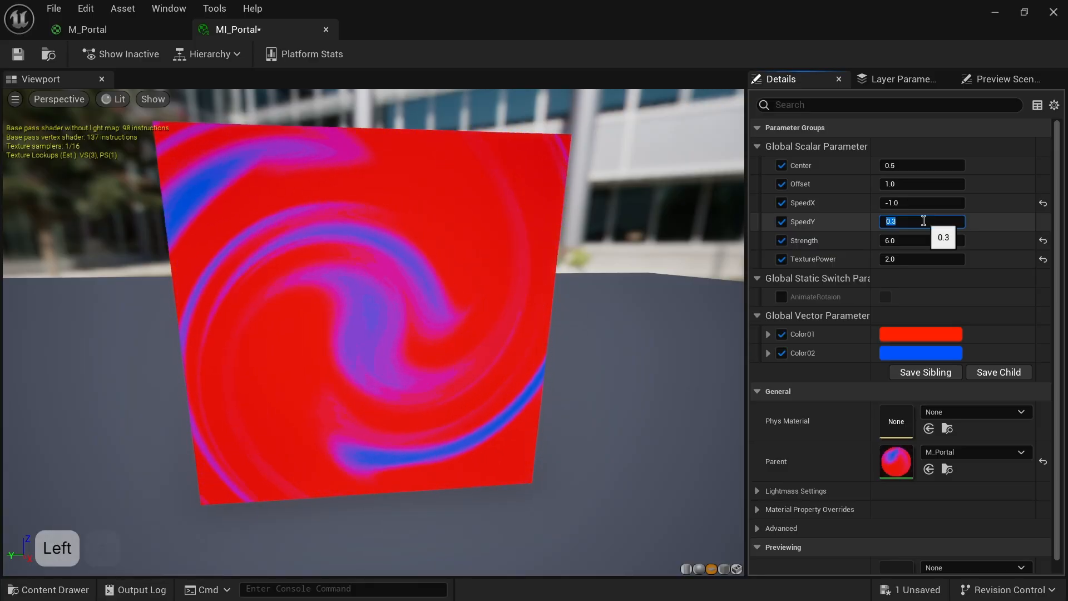
type("-.5")
key("Return")
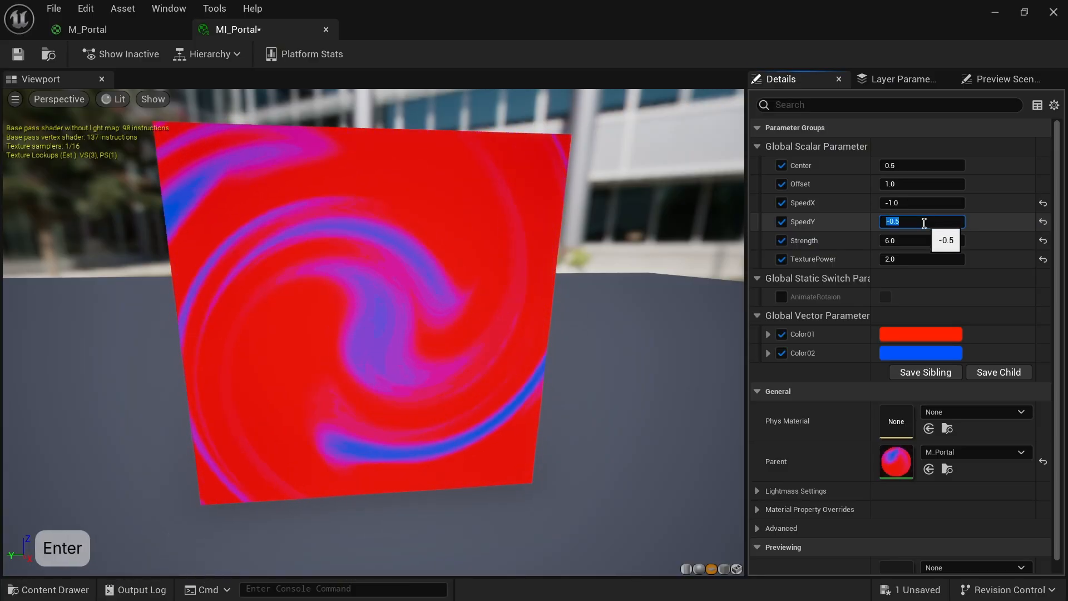
left_click_drag(560, 269, 388, 301)
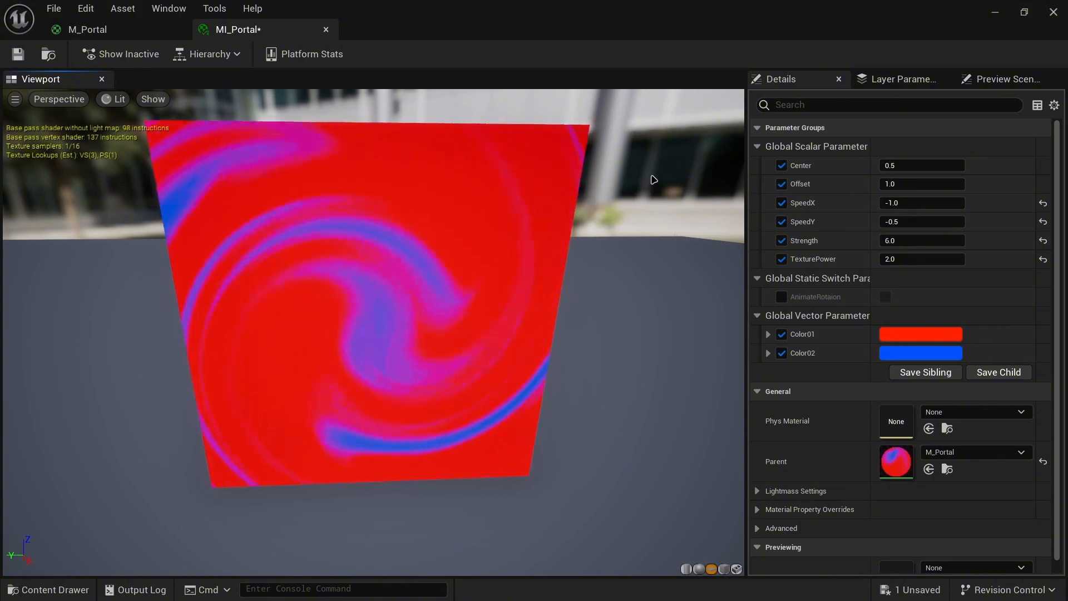
left_click_drag(559, 226, 470, 295)
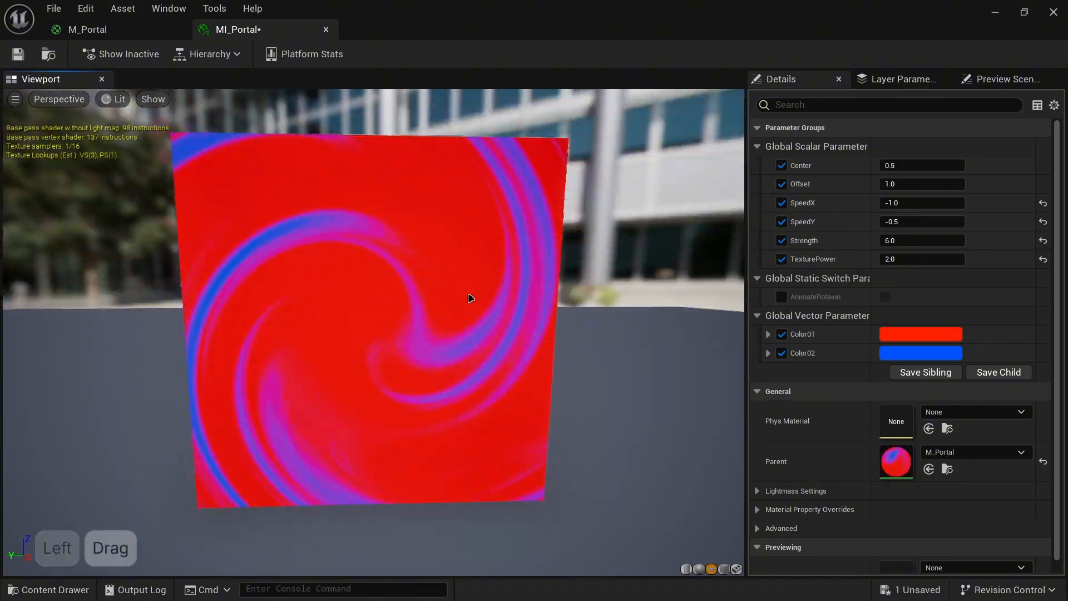
left_click(921, 334)
left_click_drag(672, 346, 716, 385)
left_click(880, 581)
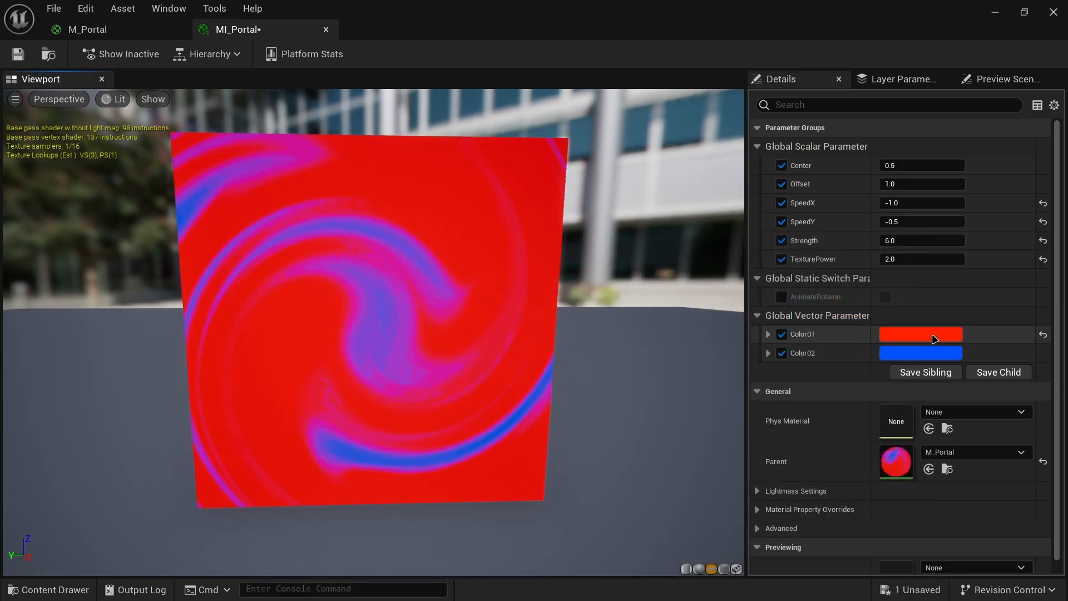
- Set Color01 to a very dark reddish brown with a Value of about 0.02 (Hex sRGB 281611FF)
left_click(928, 335)
left_click(684, 330)
mouse_move(683, 329)
left_mouse_down()
mouse_move(670, 343)
mouse_move(679, 342)
left_mouse_up()
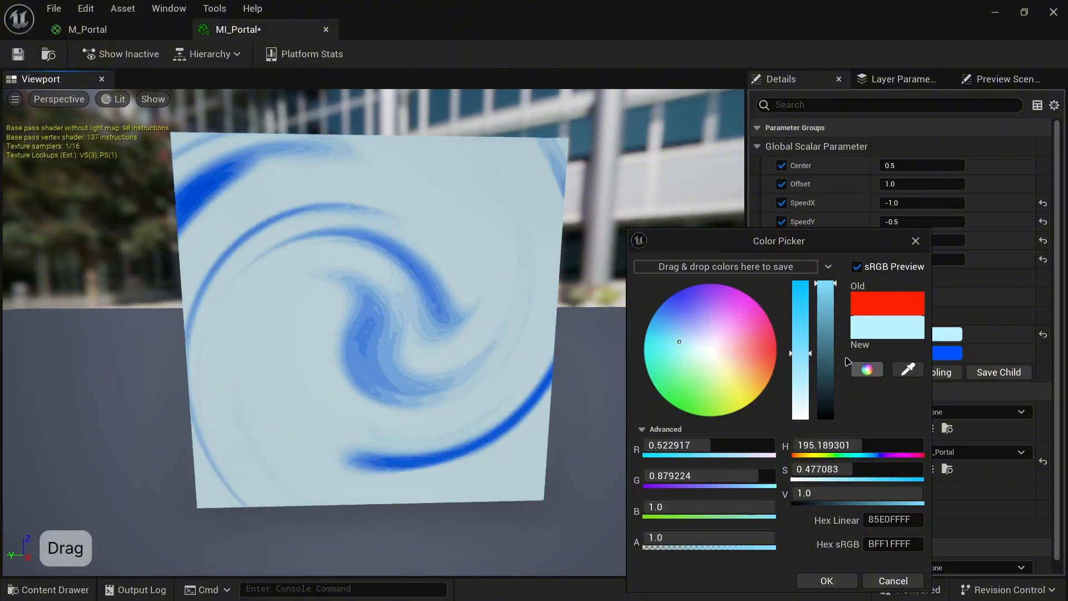
left_click_drag(826, 287, 829, 410)
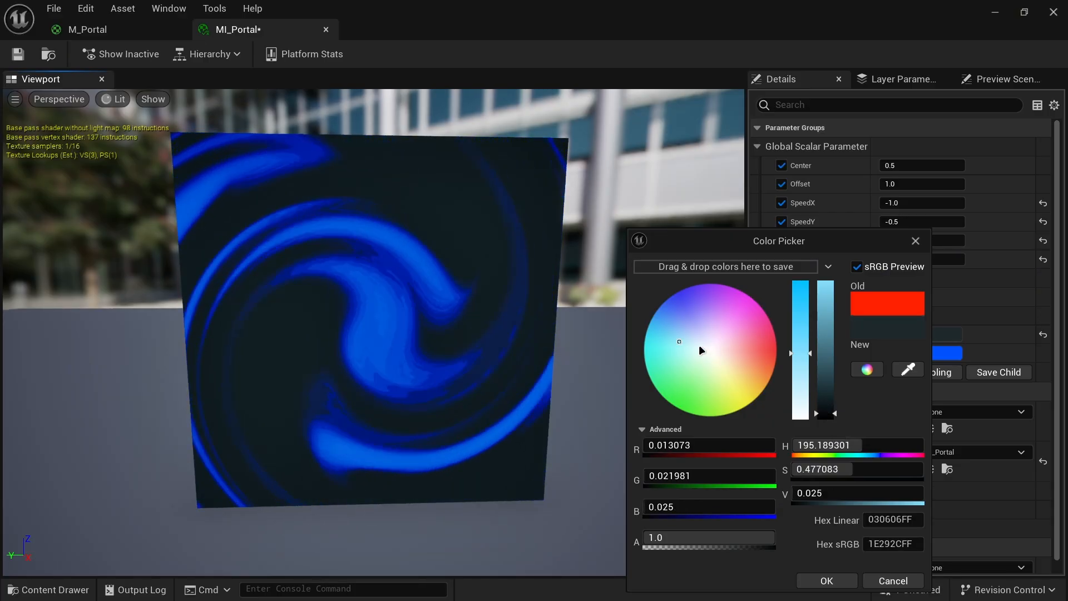
left_click_drag(716, 343, 757, 358)
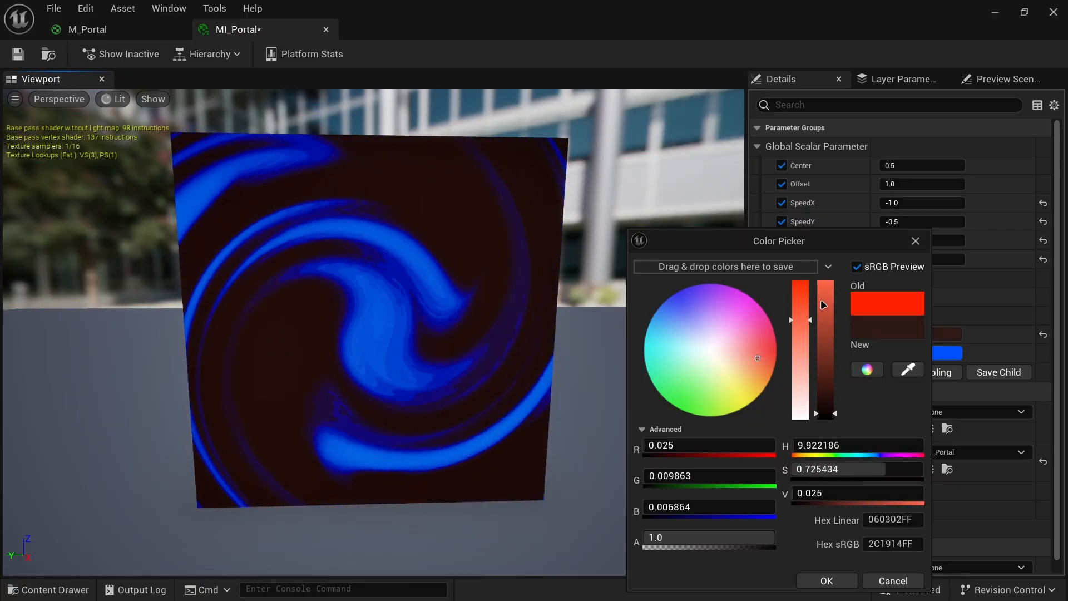
left_click_drag(828, 413, 829, 412)
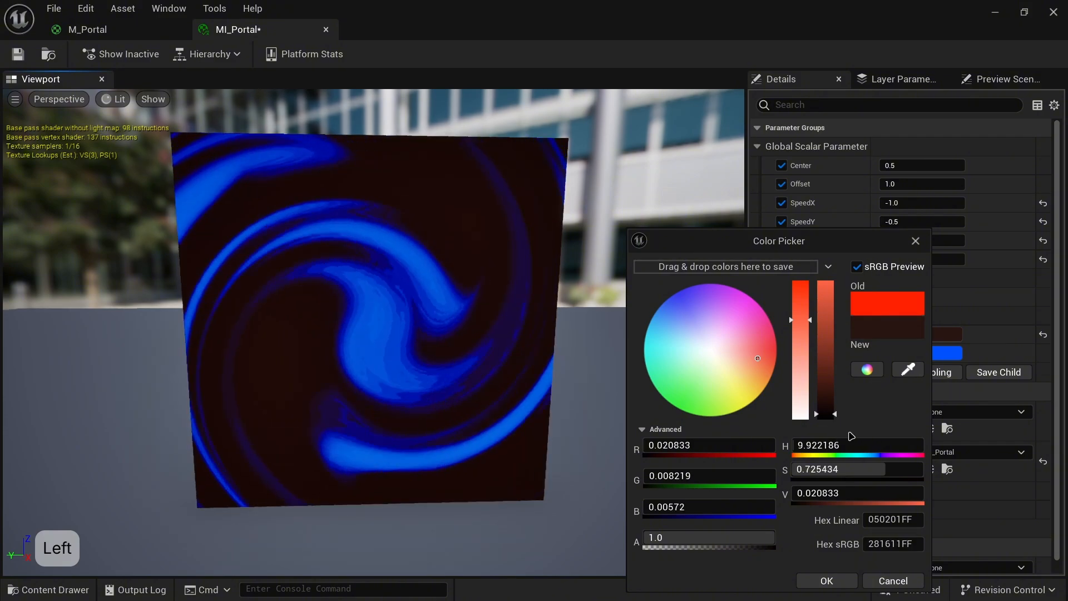
left_click(829, 417)
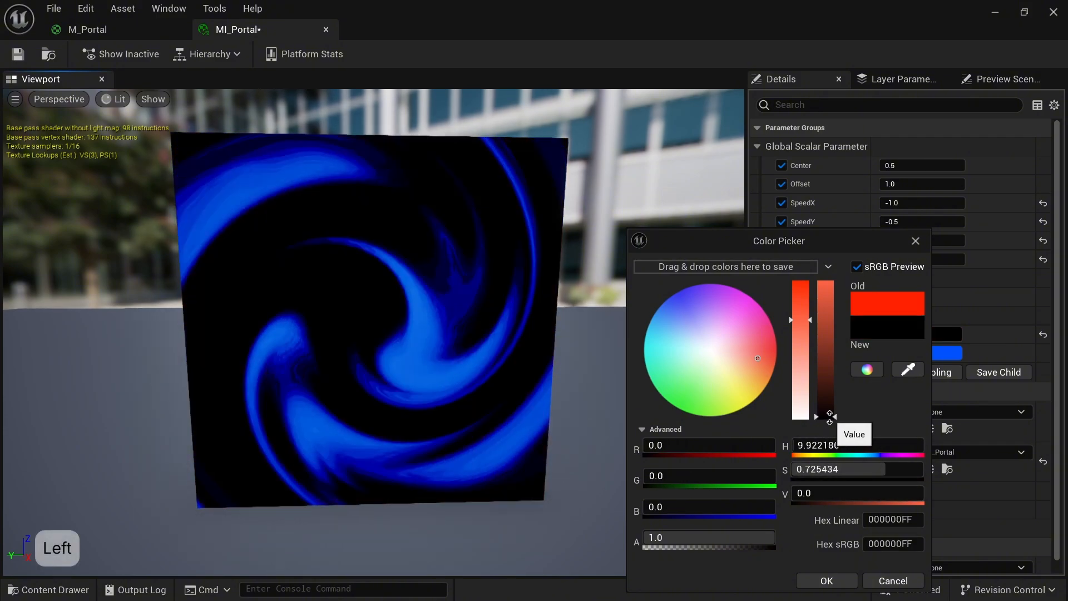
left_click_drag(830, 417, 832, 414)
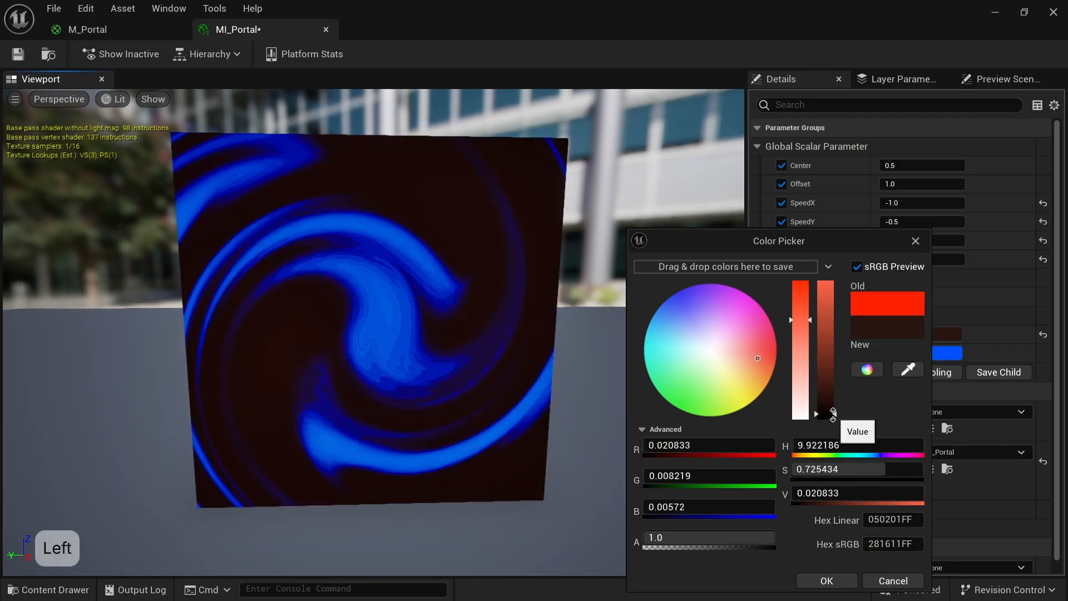
left_click(827, 580)
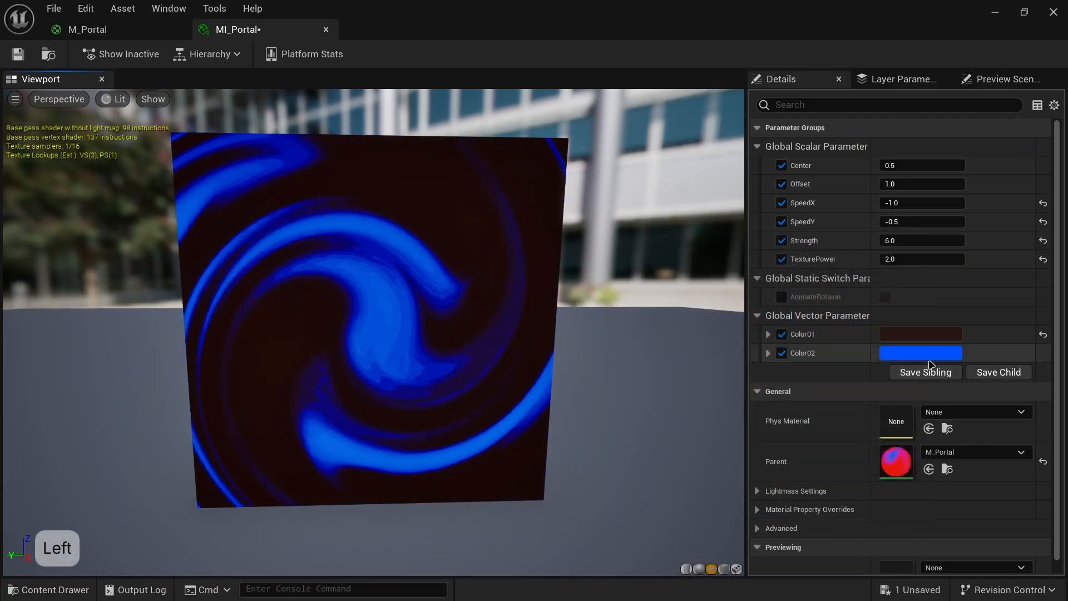
- Set Color02 to a light orange with Hex sRGB FFAB7EFF and check the whole swirl in the preview
left_click(931, 354)
mouse_move(741, 356)
left_mouse_down()
mouse_move(771, 365)
mouse_move(756, 367)
mouse_move(756, 356)
mouse_move(760, 364)
left_mouse_up()
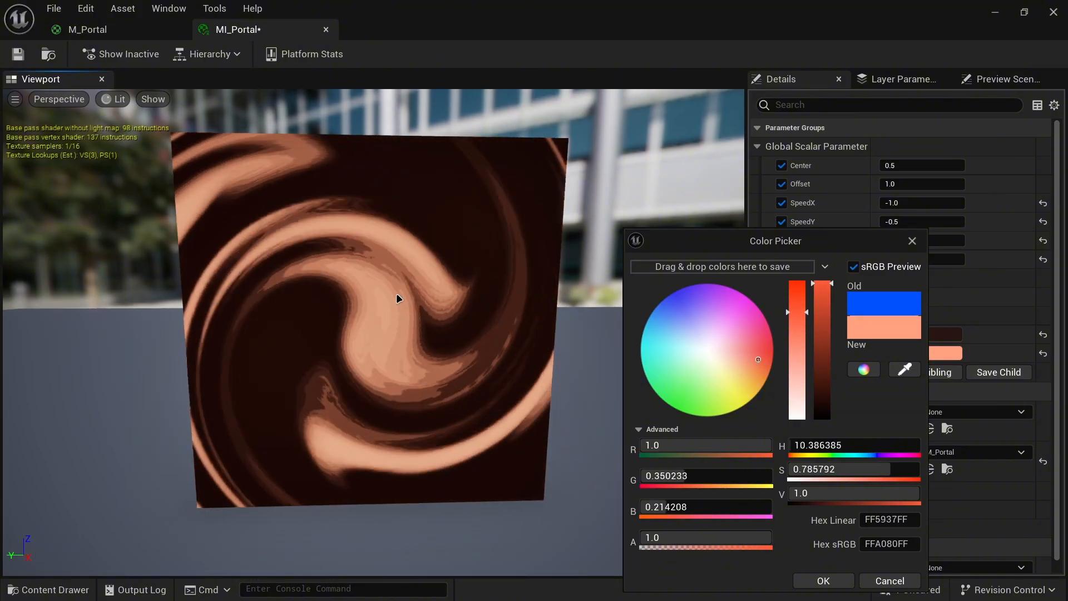
left_click(752, 354)
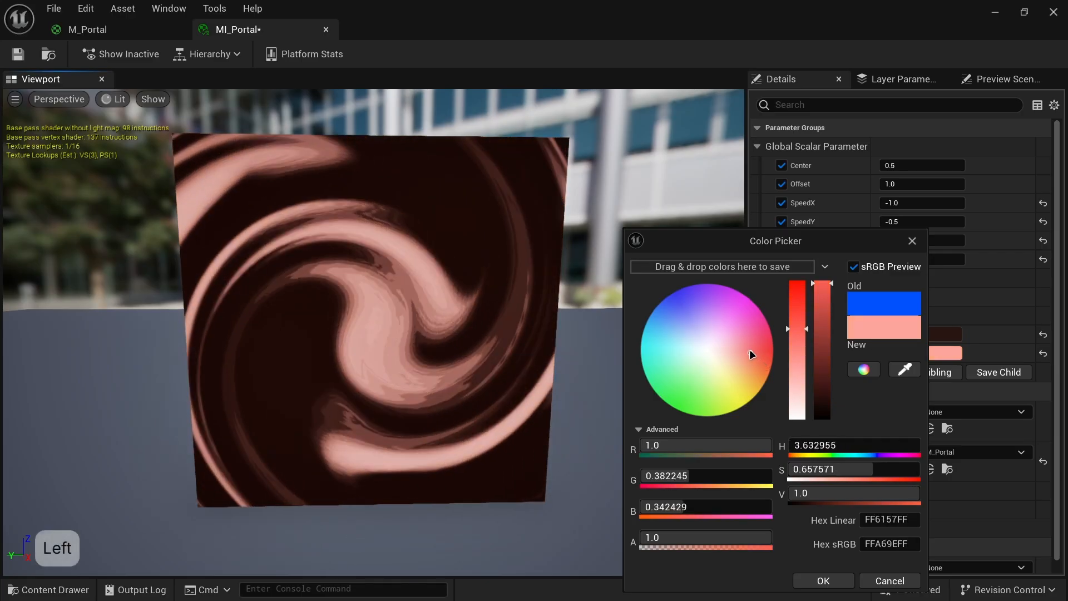
left_click_drag(752, 354, 759, 366)
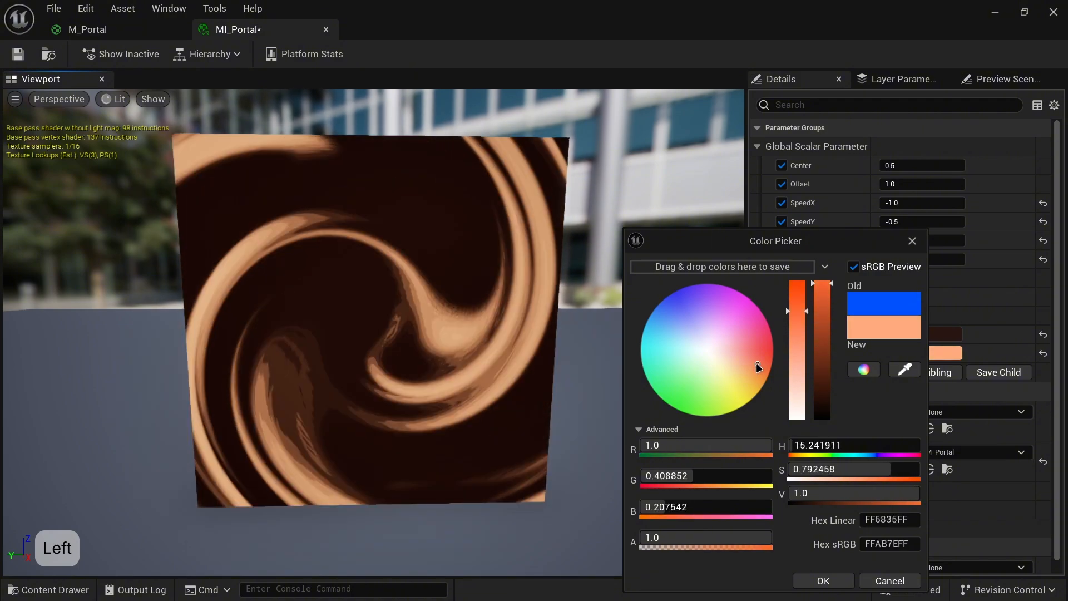
left_click(824, 581)
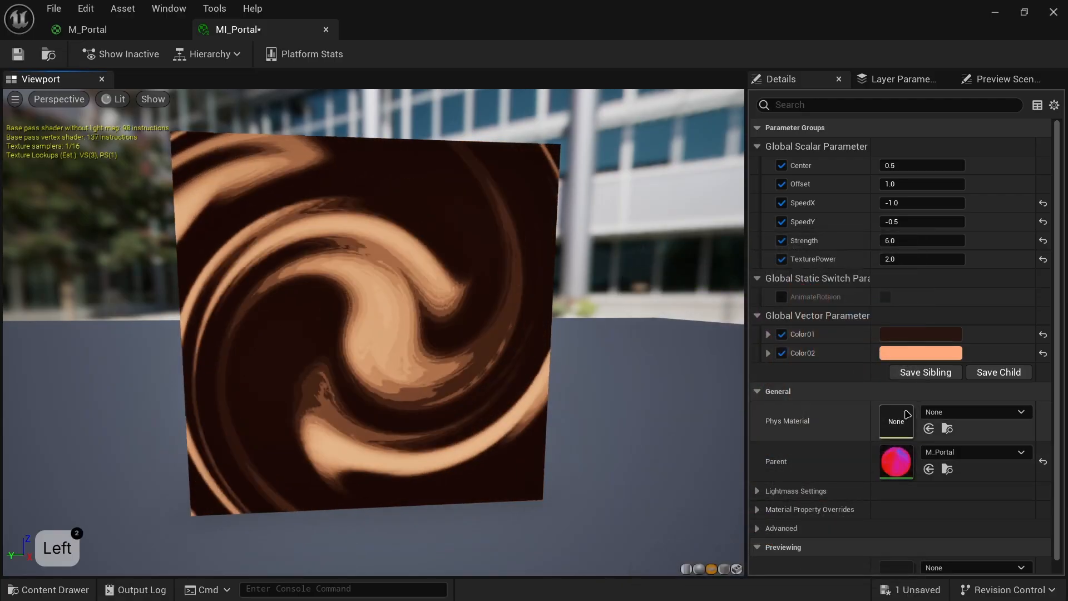
scroll(445, 360, "down", 2)
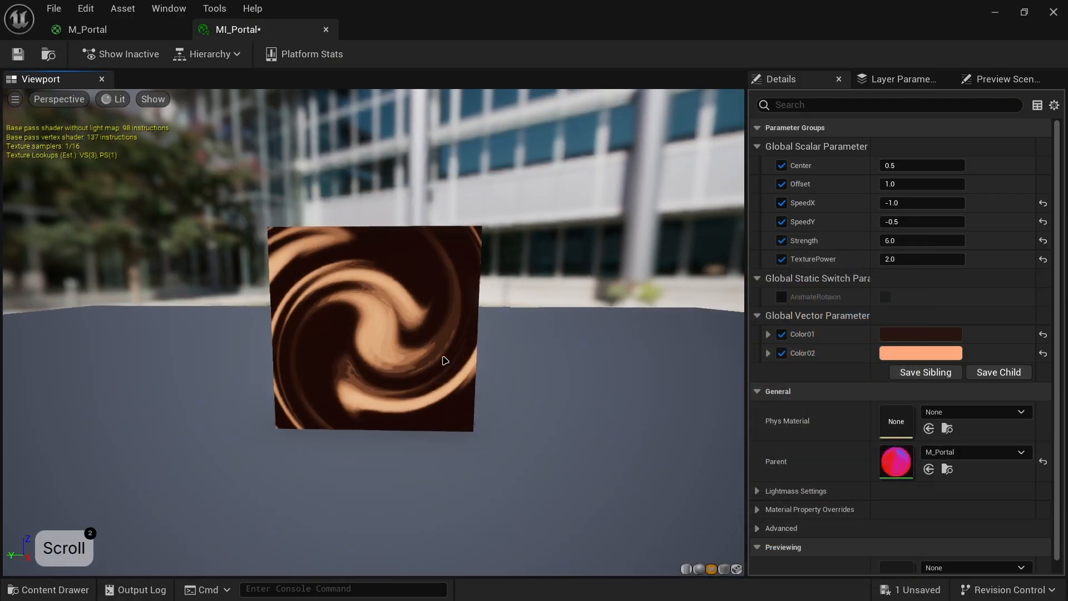
- Return to the M_Portal graph and add a Texture Sample of T_VoronoiNoise in the empty area beside the existing nodes
left_click_drag(445, 361, 459, 321)
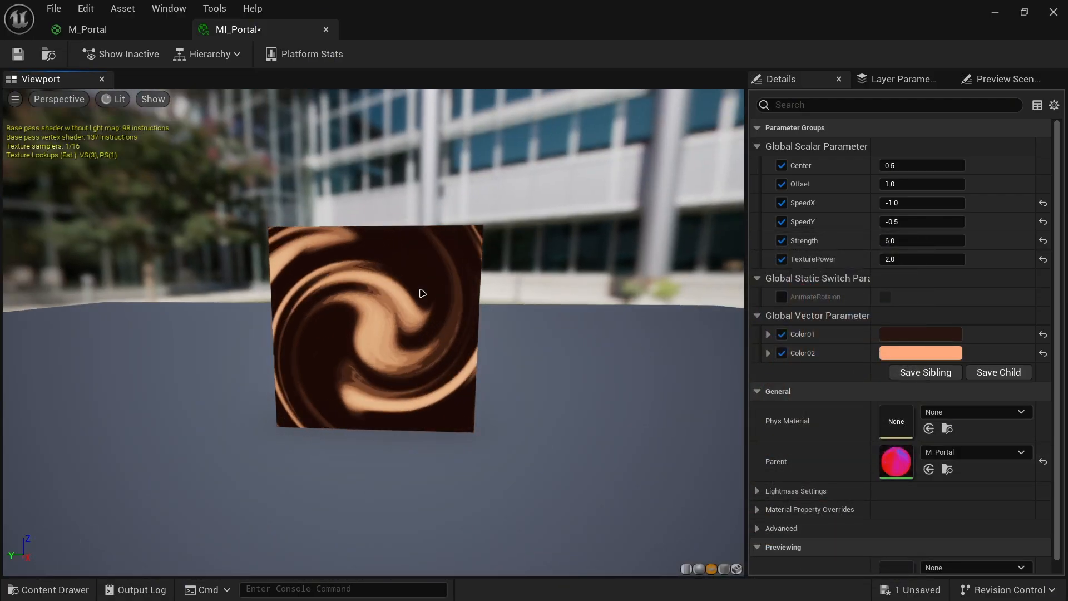
scroll(393, 349, "up", 1)
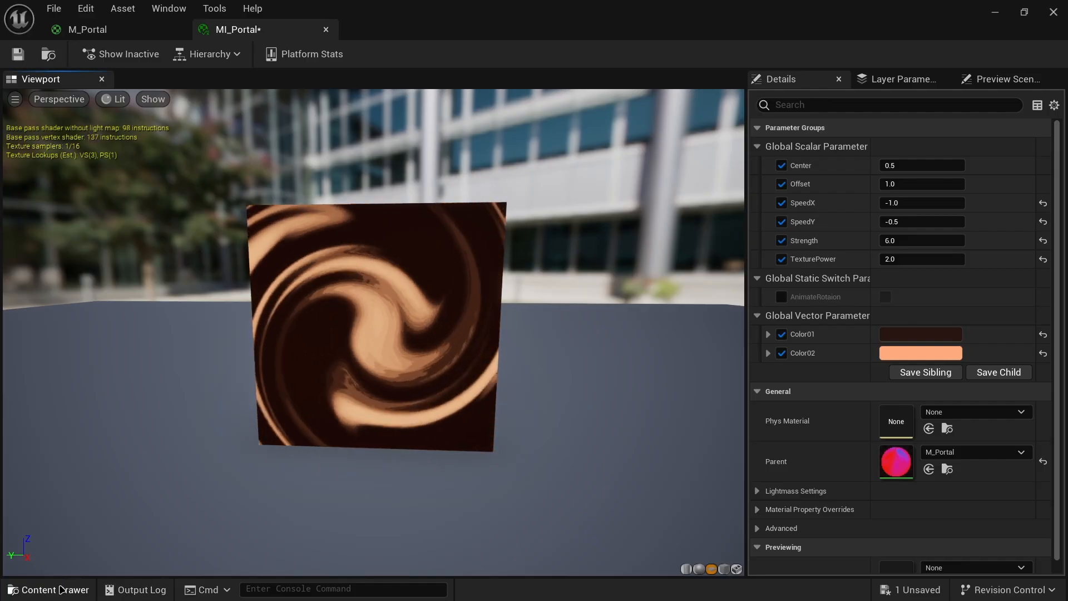
left_click(62, 590)
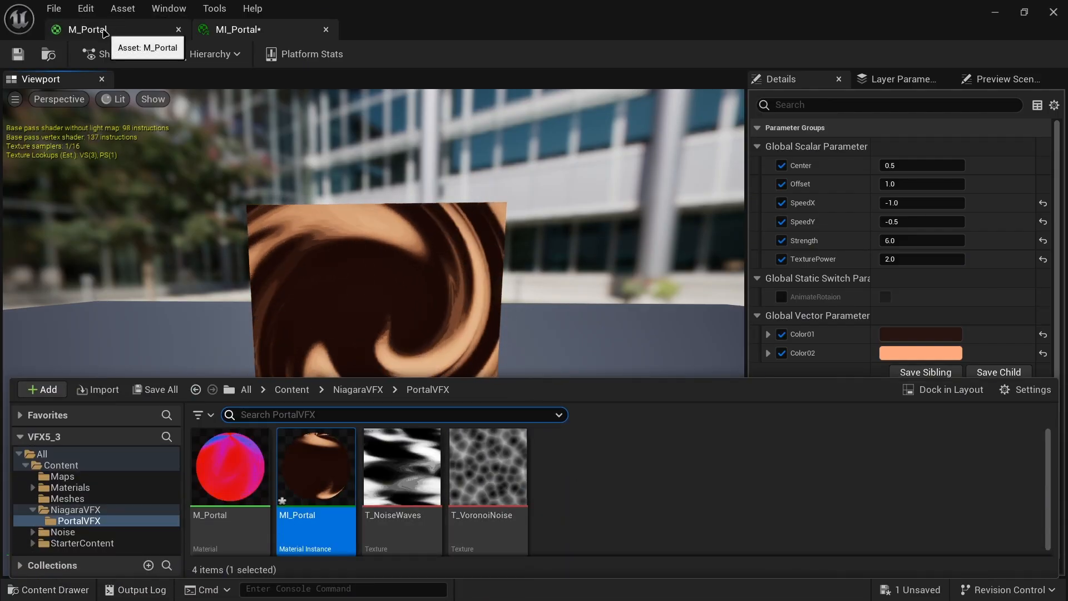
left_click(101, 29)
right_click_drag(269, 301, 628, 226)
right_click_drag(315, 307, 887, 193)
left_click(64, 590)
left_click_drag(483, 478, 543, 315)
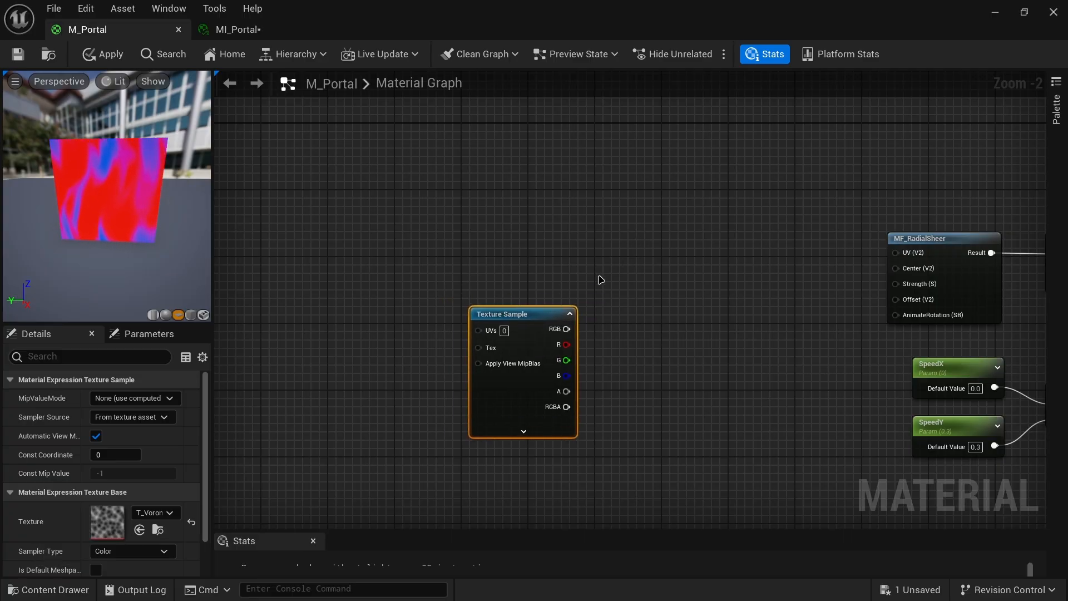
- Duplicate the MF_RadialSheer node beside the Voronoi Texture Sample and connect its Result to the sample's UVs
right_click_drag(799, 233, 744, 227)
left_click(890, 232)
right_click_drag(446, 238, 687, 226)
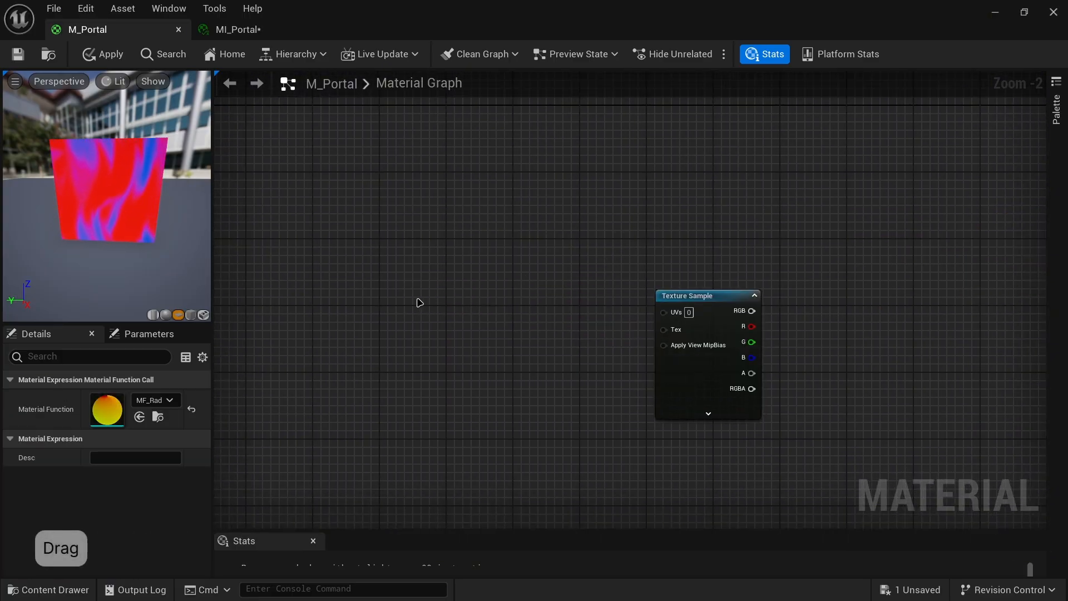
key("ctrl+d")
left_click_drag(493, 320, 664, 313)
left_click_drag(540, 313, 556, 305)
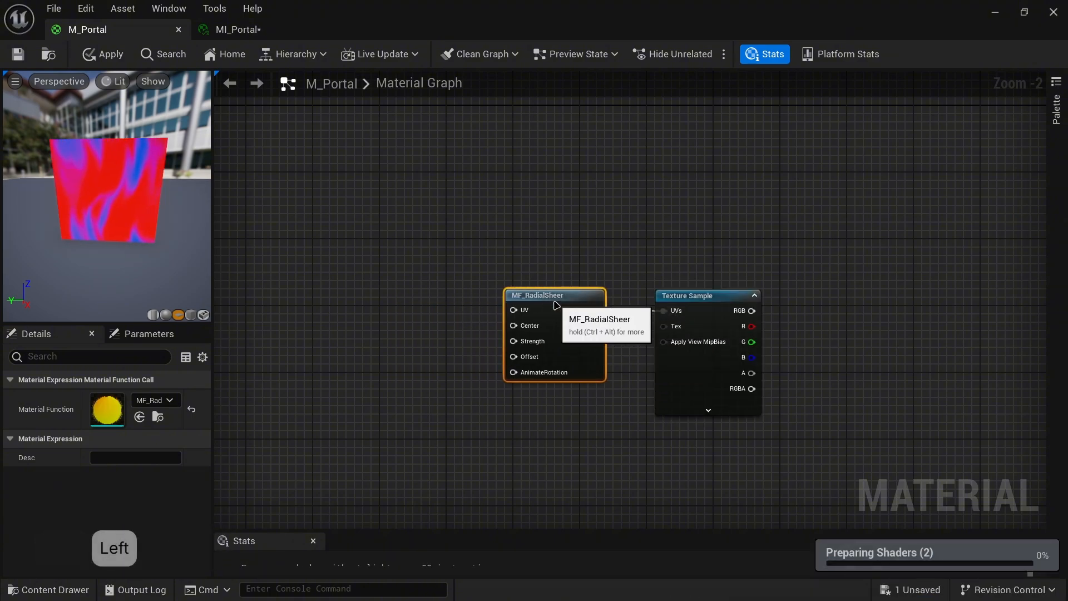
- Add a TexCoord node and connect it to the UV input of the duplicated MF_RadialSheer
right_click_drag(591, 285, 692, 287)
right_click(422, 262)
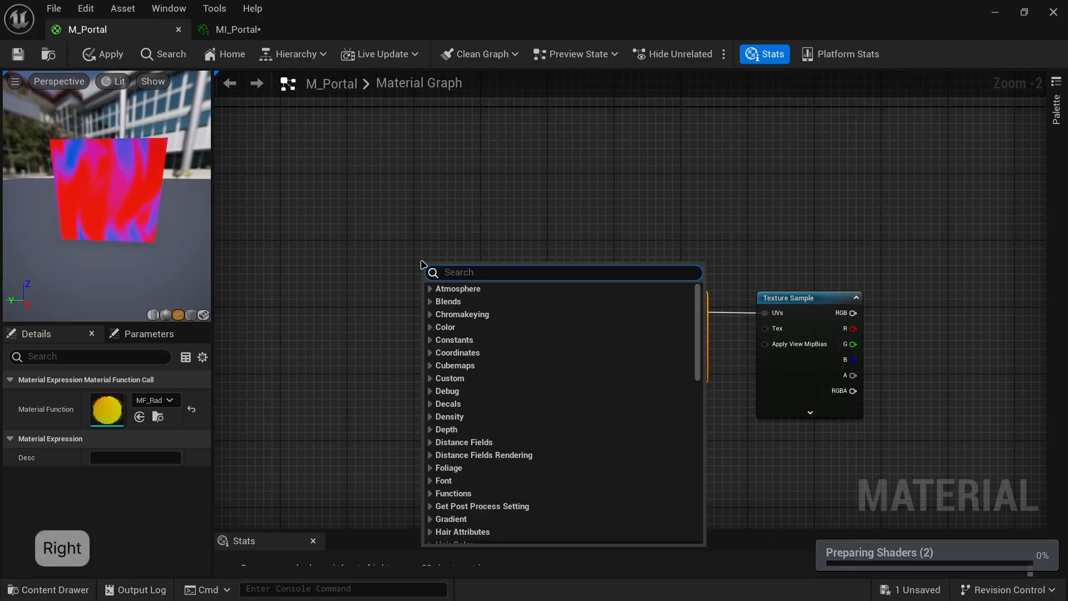
type("te")
left_click(485, 421)
left_click_drag(511, 285, 608, 311)
left_click_drag(472, 269, 615, 312)
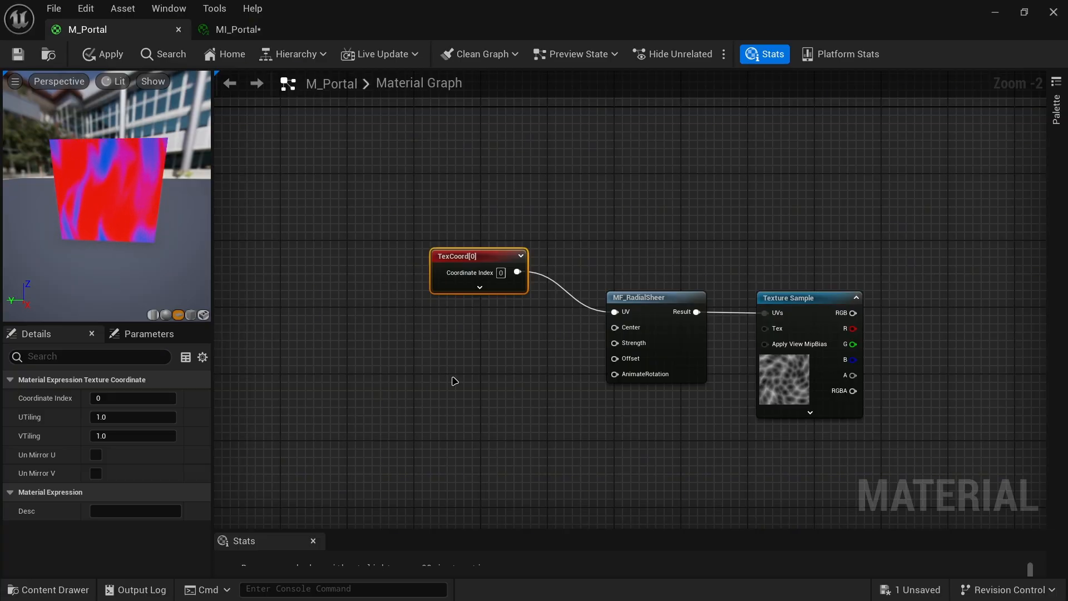
- Add a Constant of 5 below the TexCoord and connect it to MF_RadialSheer's Strength input
left_click(455, 348)
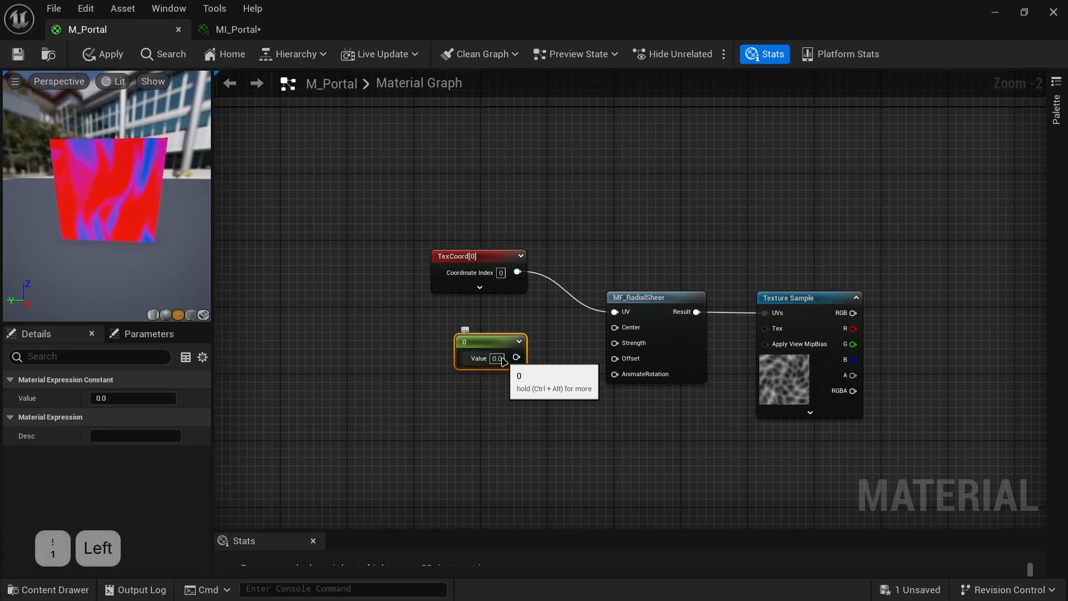
double_click(498, 359)
type("5")
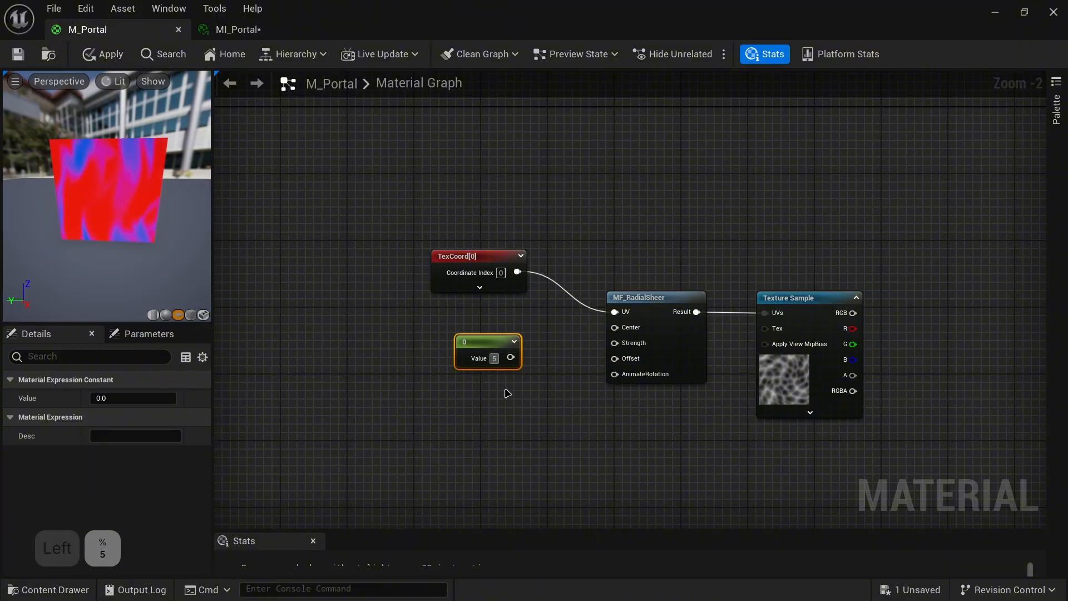
left_click(507, 396)
left_click_drag(517, 361, 616, 330)
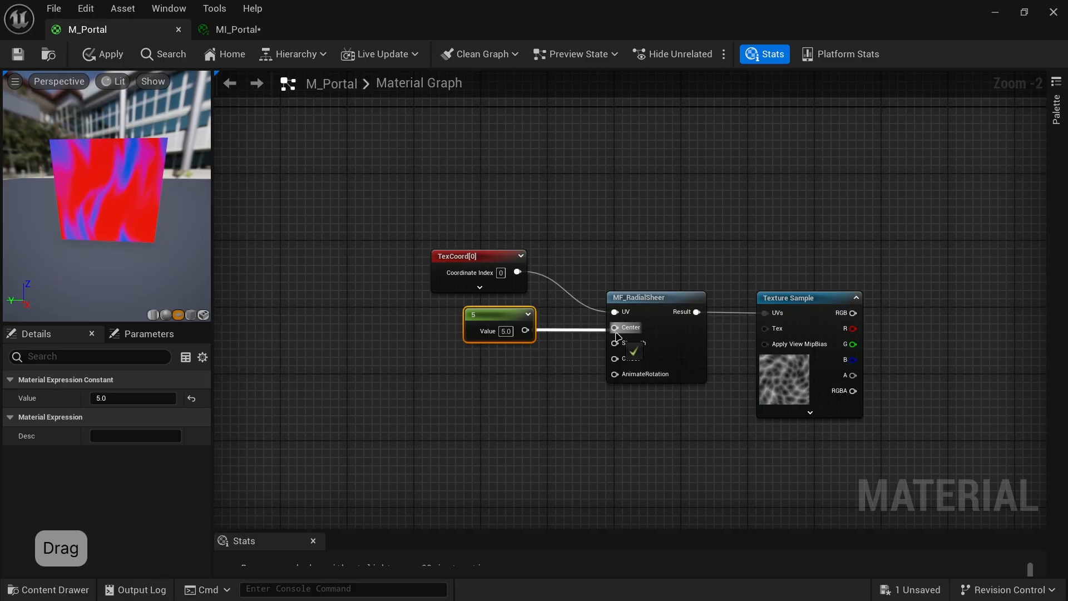
left_click_drag(498, 318, 489, 318)
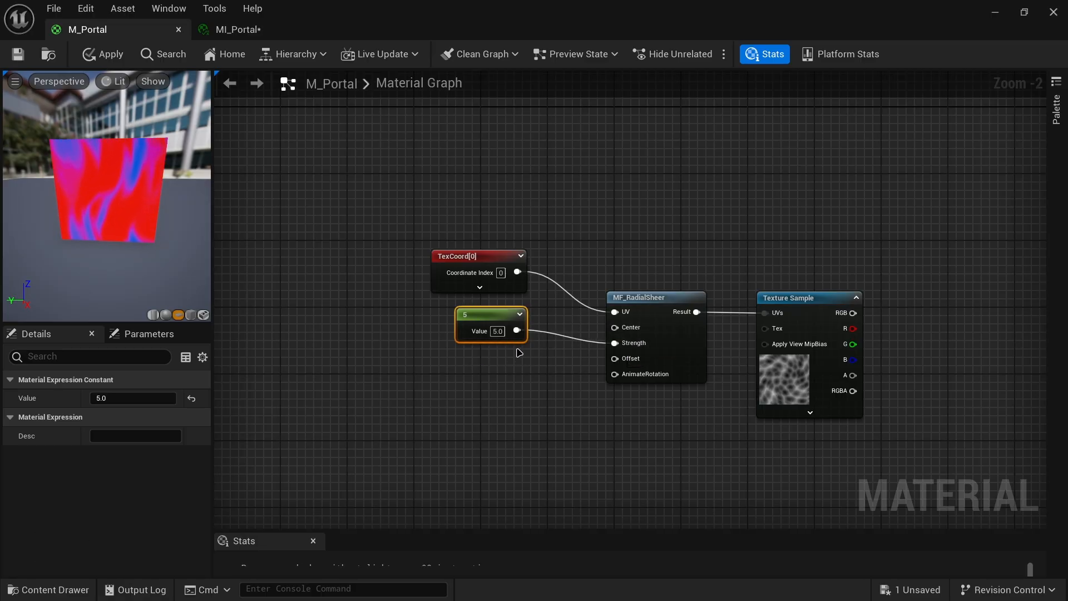
- Add a Static Bool set to True and connect it to MF_RadialSheer's AnimateRotation input
left_click_drag(142, 233, 149, 230)
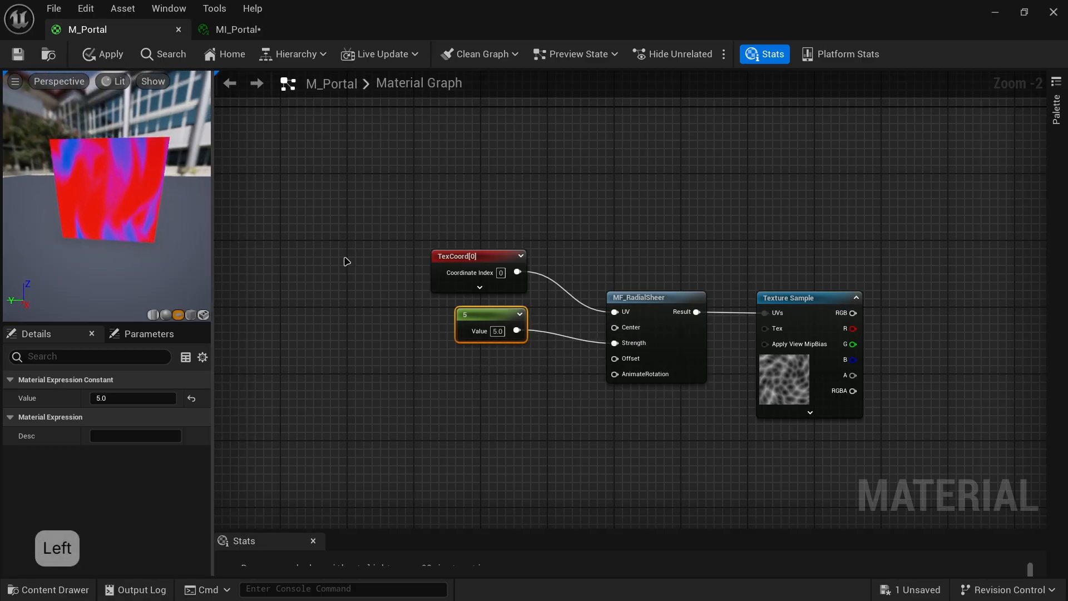
right_click_drag(675, 400, 742, 332)
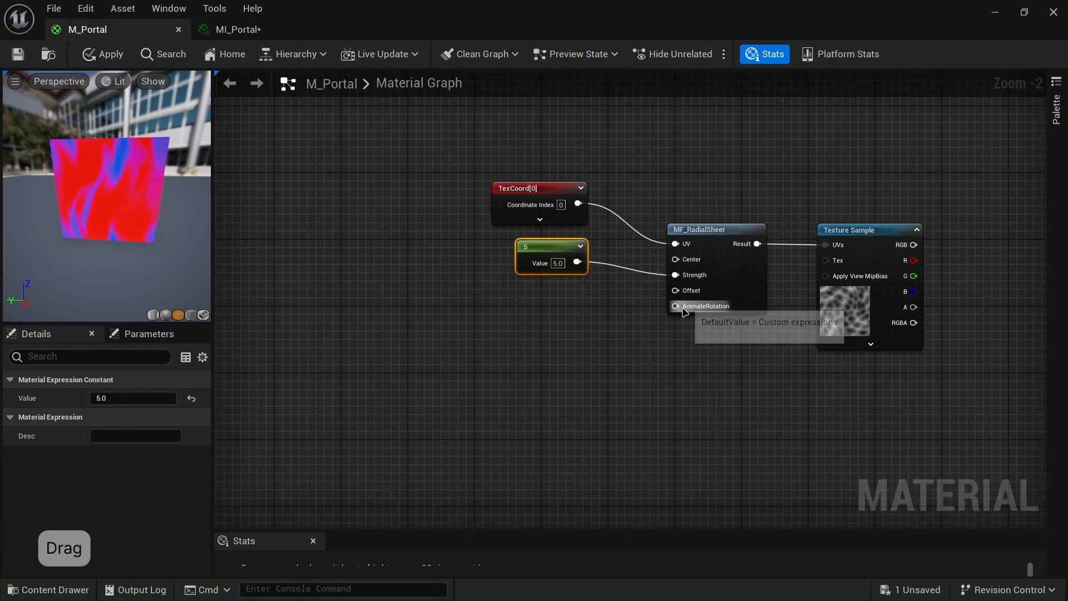
right_click(508, 400)
type("stat")
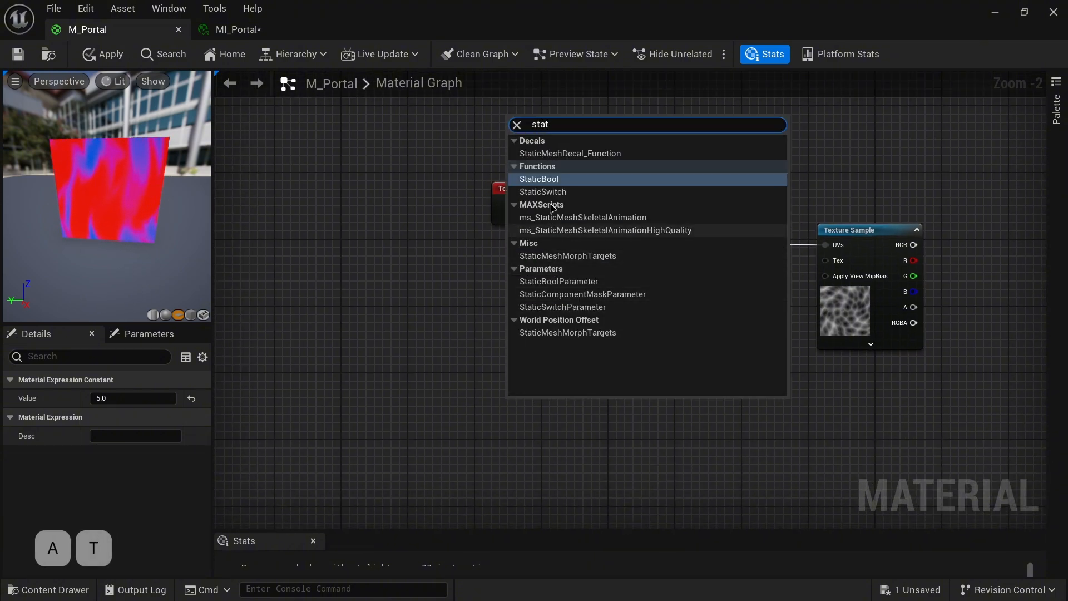
left_click(535, 174)
left_click_drag(580, 429, 676, 307)
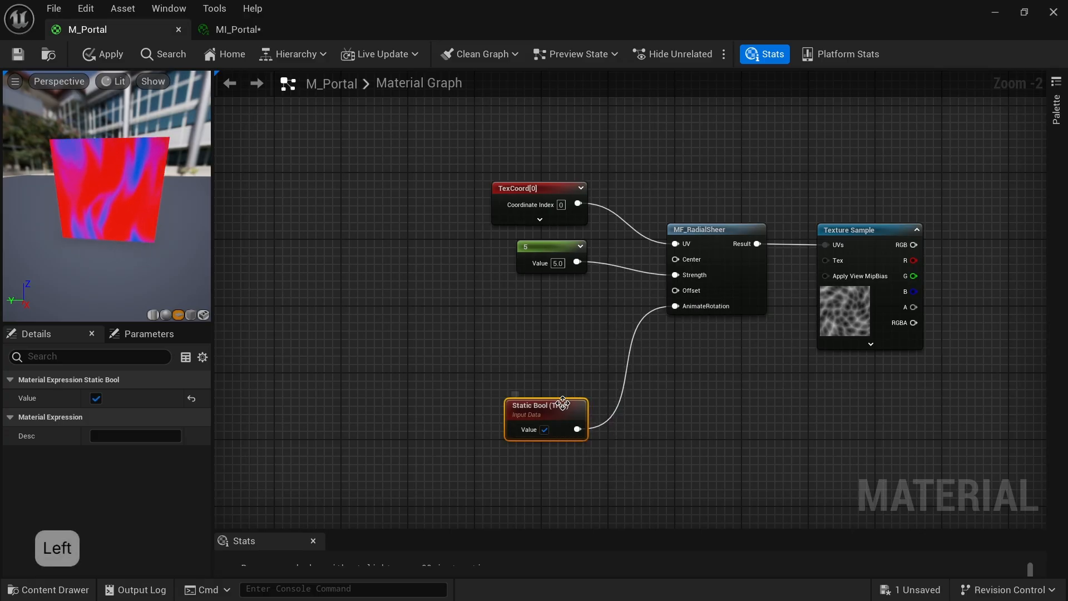
left_click_drag(560, 403, 563, 427)
left_click_drag(163, 214, 192, 217)
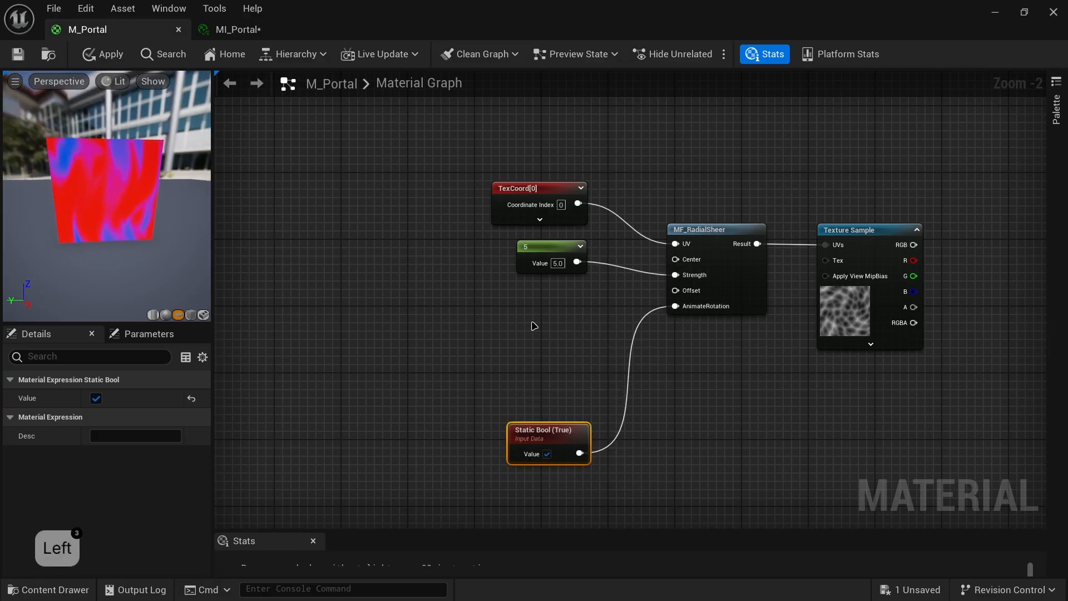
- Duplicate the constant with a value of 2, connect it to MF_RadialSheer's Offset input and line up the input nodes
left_click(552, 271)
key("ctrl+d")
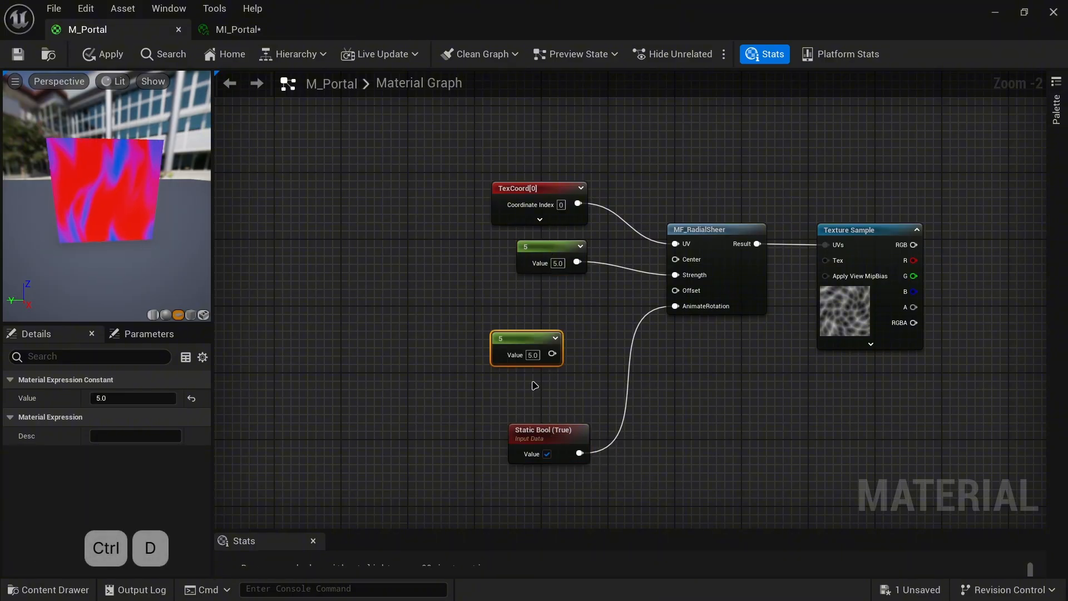
left_click(540, 356)
type("2")
double_click(537, 355)
type("2")
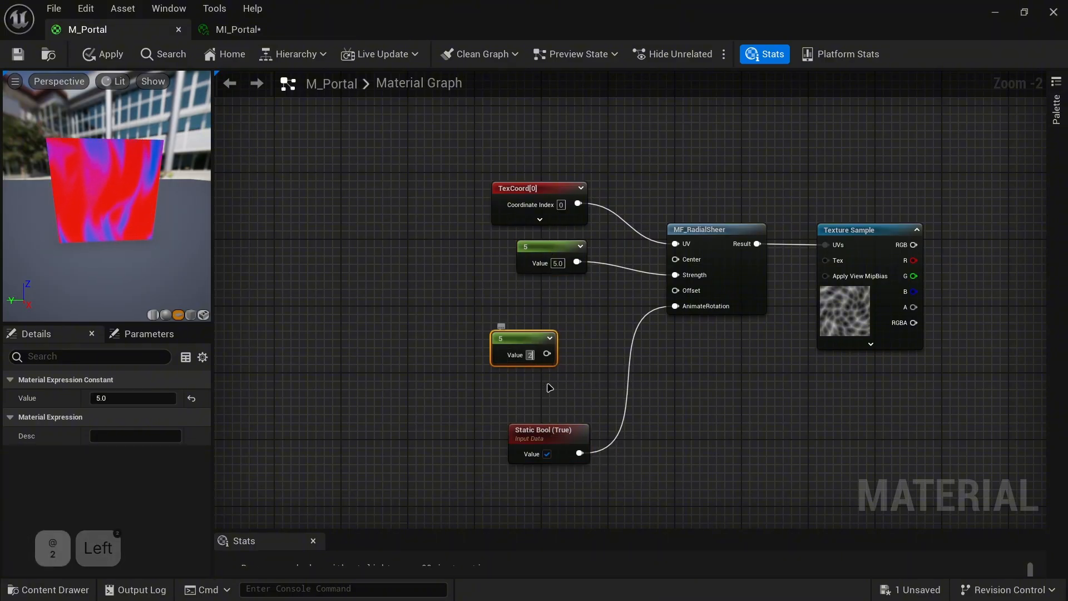
left_click(548, 386)
left_click_drag(551, 355, 679, 291)
left_click_drag(515, 344, 516, 318)
left_click_drag(554, 442, 535, 374)
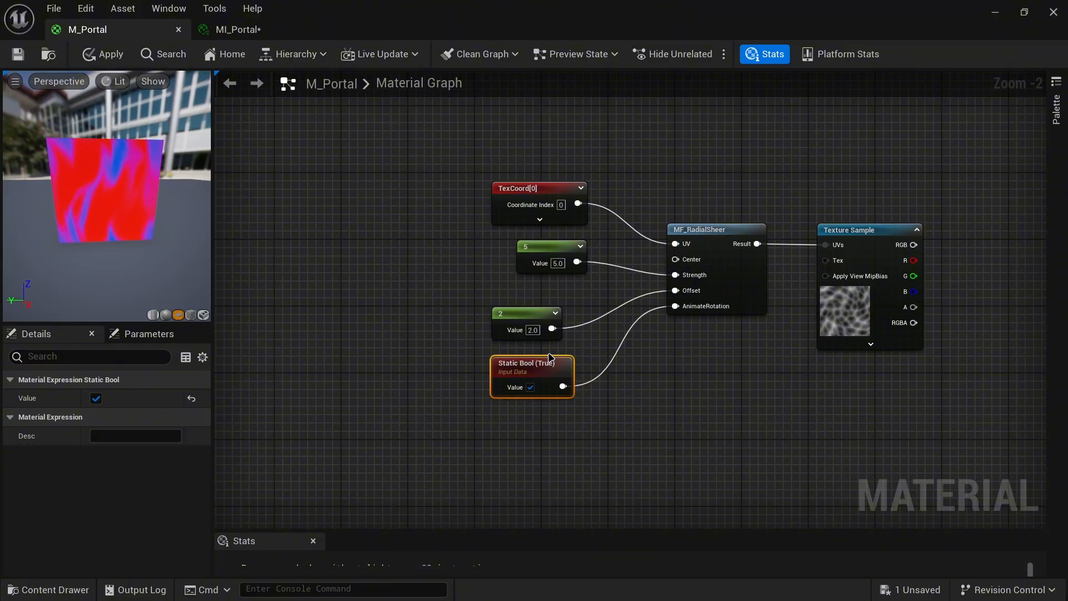
left_click_drag(568, 245, 542, 262)
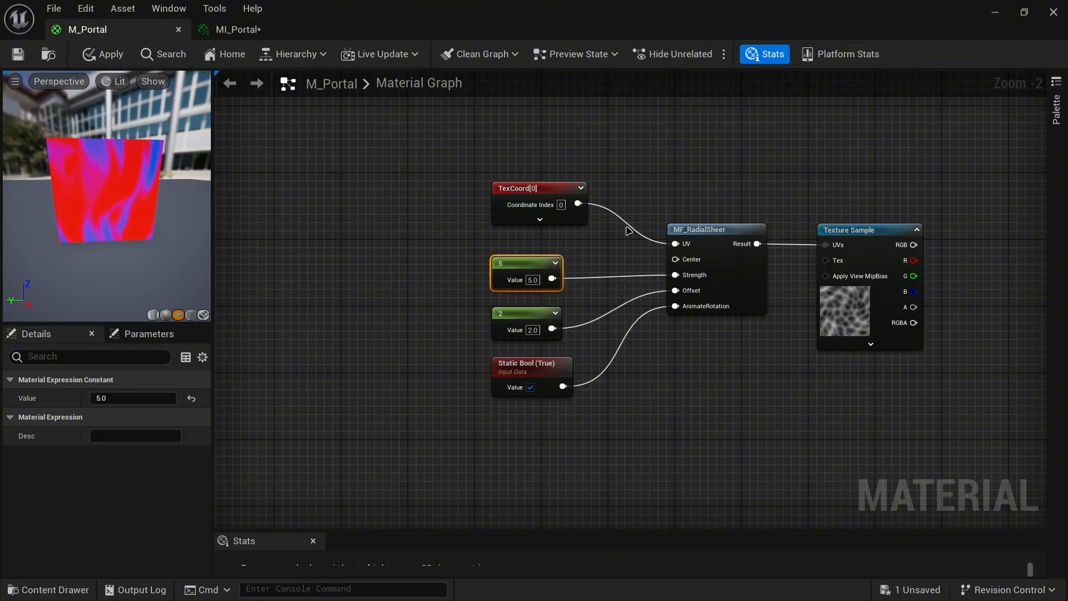
- Apply the material changes and preview the Voronoi Texture Sample node on the plane
left_click(108, 56)
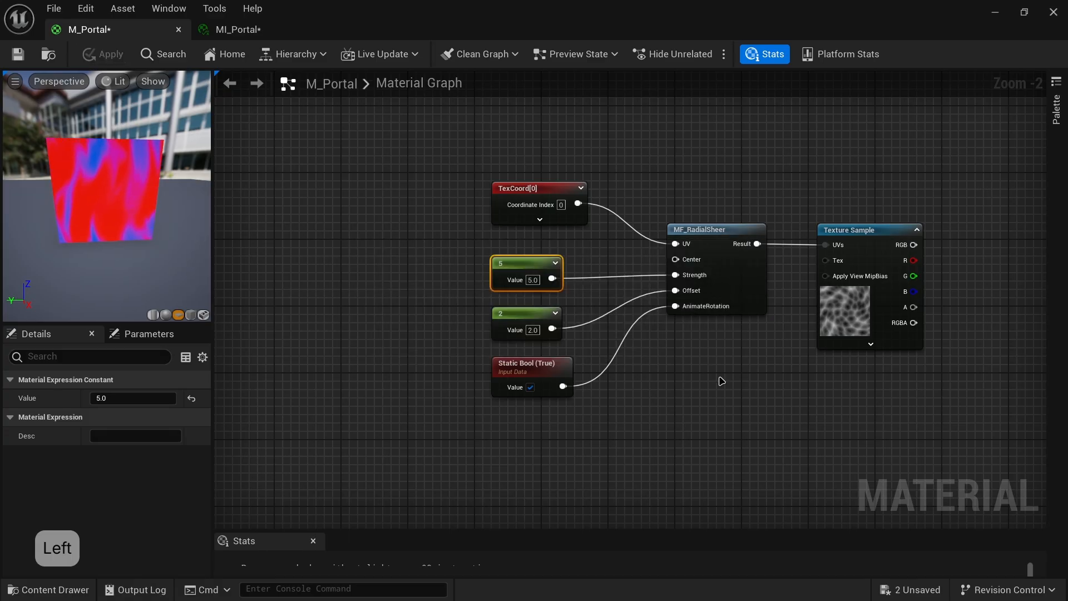
right_click_drag(720, 377, 541, 338)
right_click(647, 221)
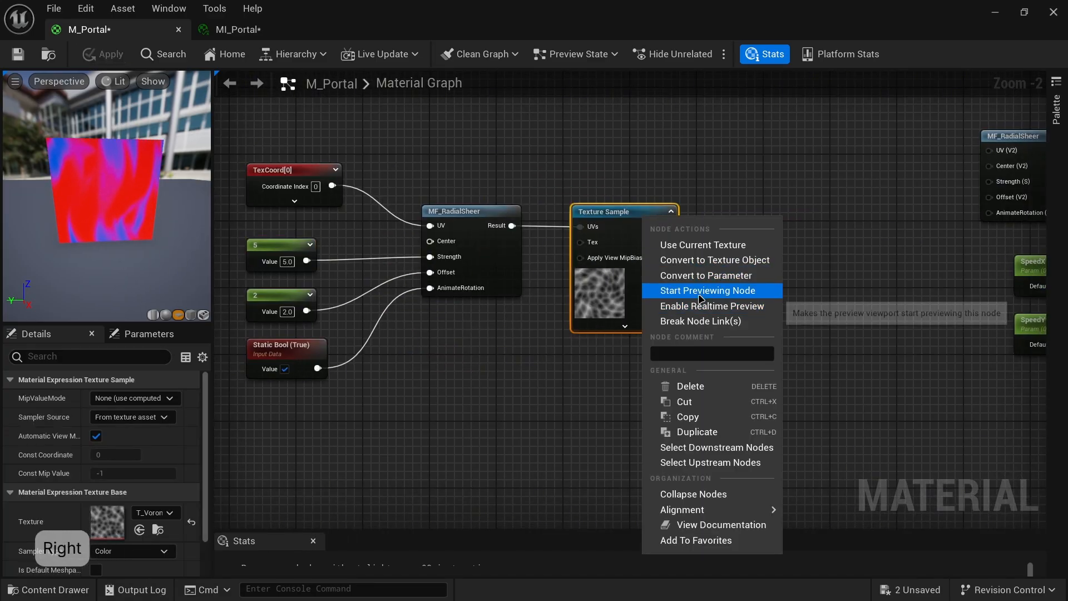
left_click(709, 288)
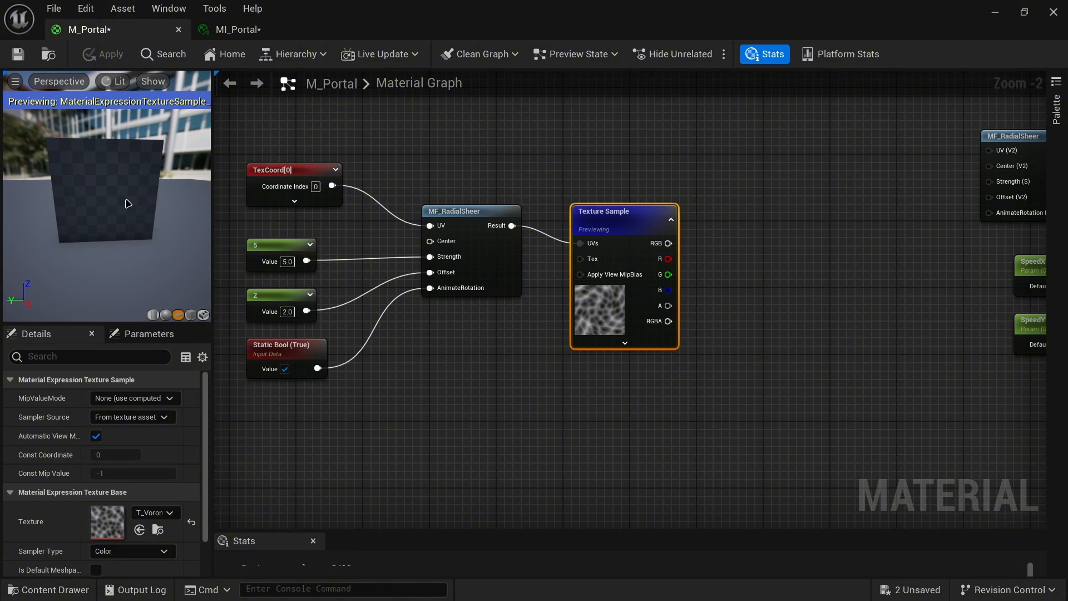
left_click_drag(128, 204, 160, 195)
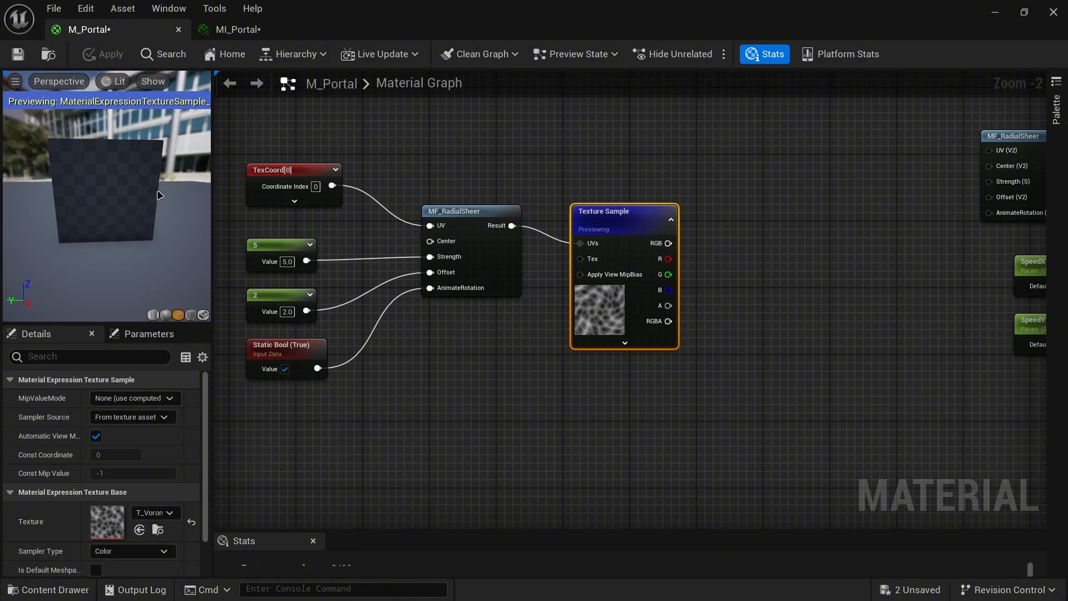
left_click_drag(134, 187, 105, 192)
- Try toggling the Static Bool feeding AnimateRotation off and back on
right_click_drag(379, 365, 447, 363)
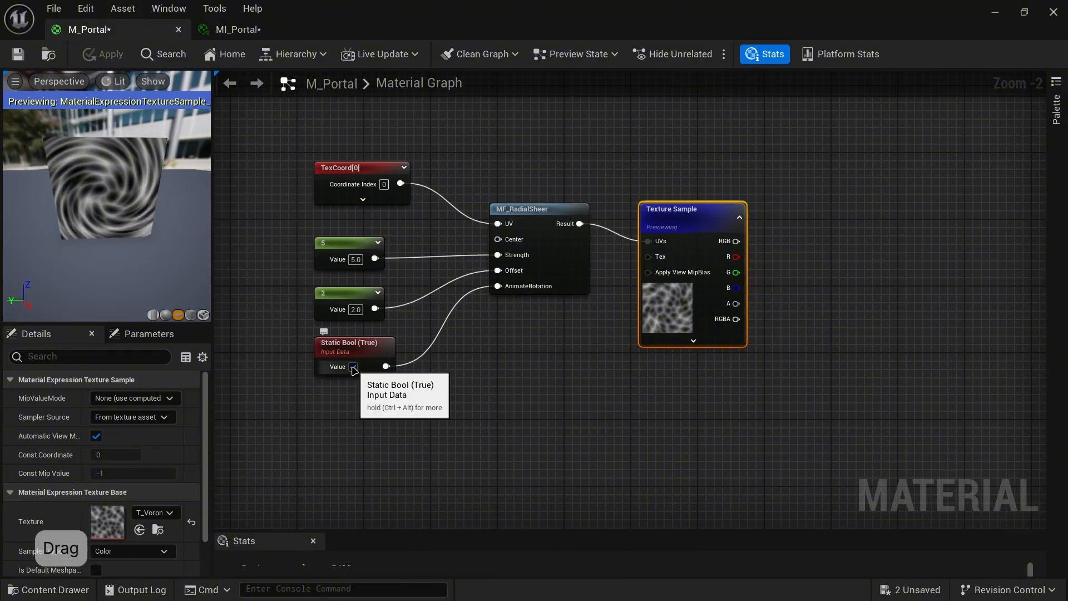
left_click(353, 367)
left_click(353, 366)
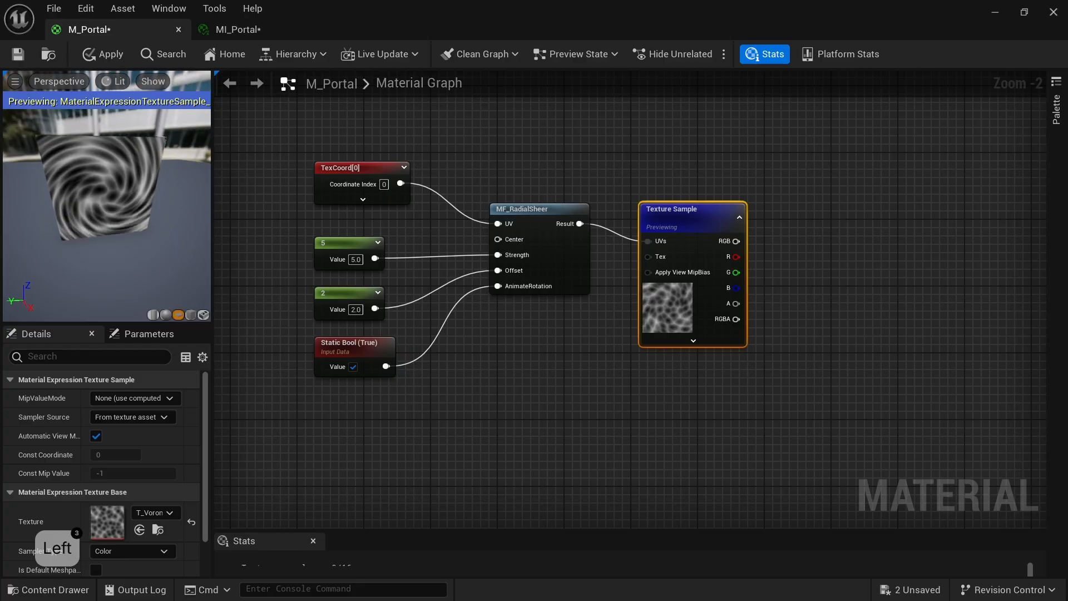
- Open the MF_RadialSheer function to examine the nodes feeding its Radial Sheer inputs, and return to M_Portal
double_click(538, 213)
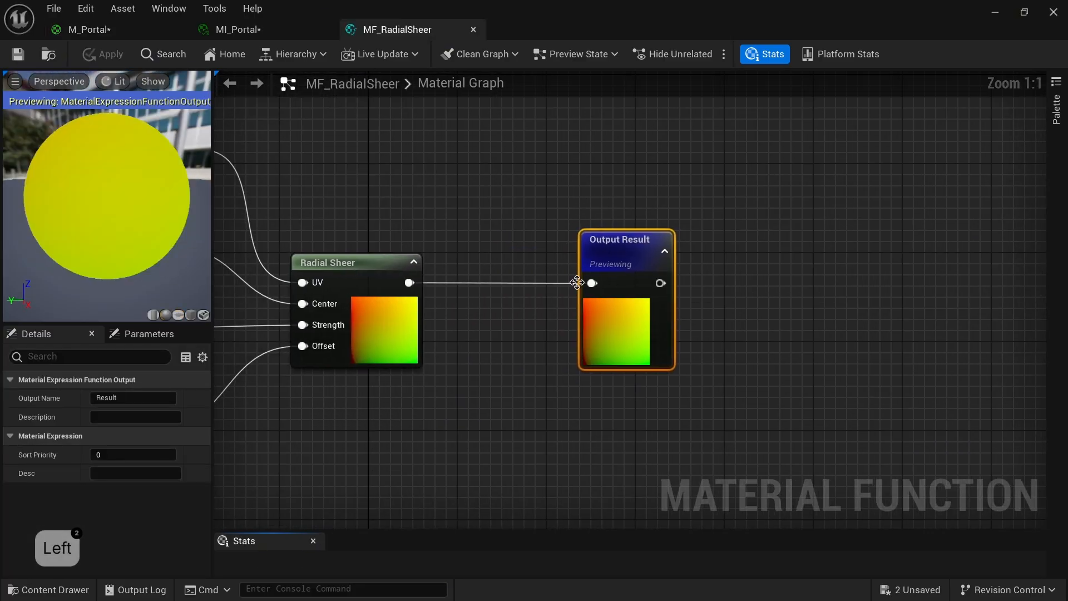
right_click_drag(396, 399, 916, 254)
scroll(915, 254, "down", 4)
scroll(606, 349, "up", 4)
right_click_drag(606, 350, 651, 382)
scroll(651, 382, "down", 1)
right_click_drag(657, 327, 620, 329)
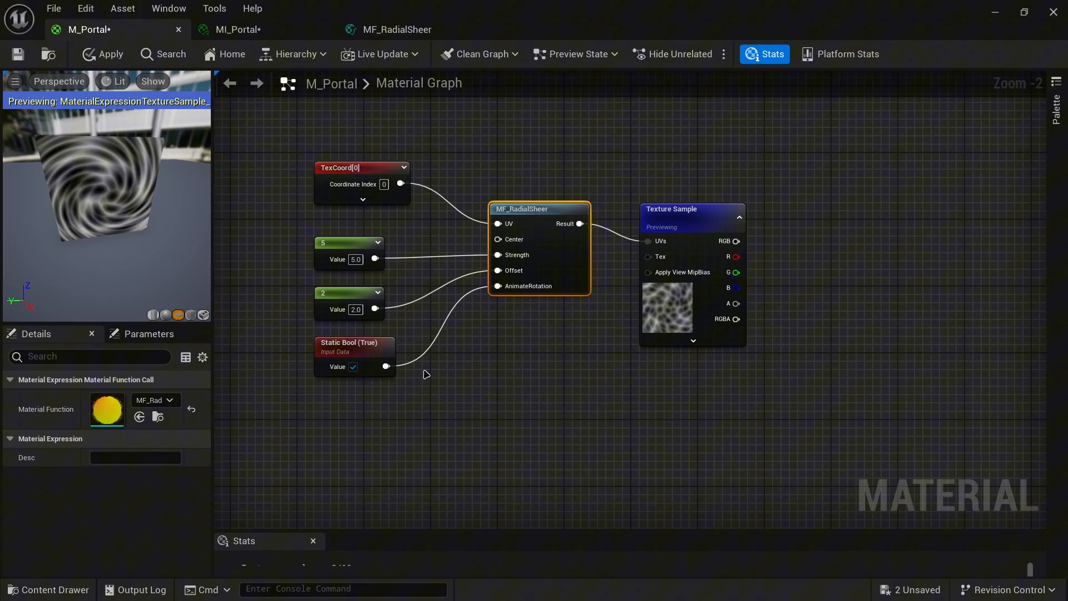
- Set the constant feeding MF_RadialSheer's Offset to 1 and check the preview from another angle
right_click_drag(424, 373, 612, 382)
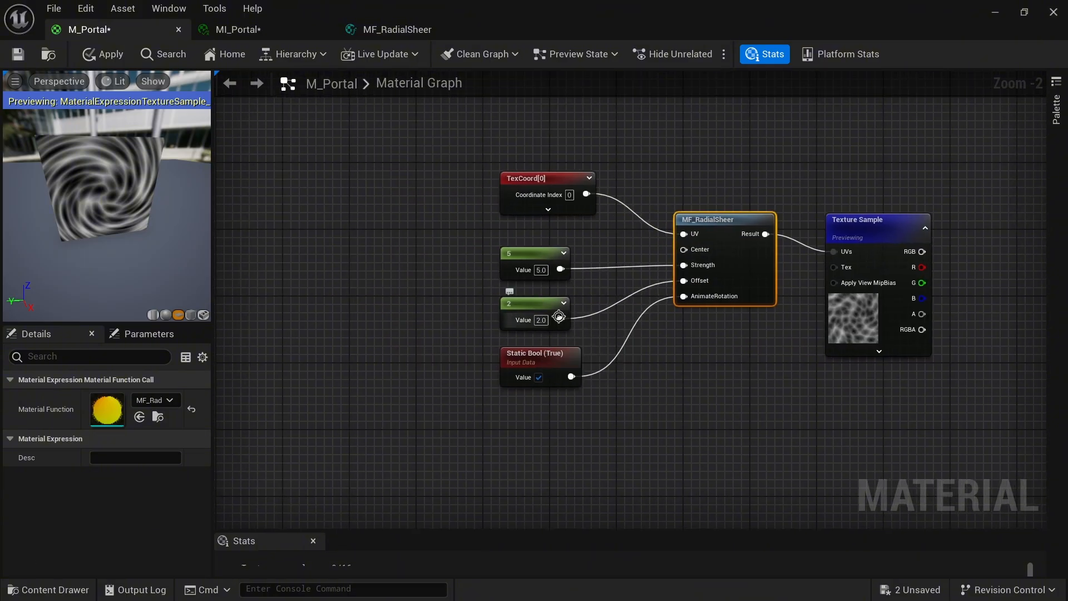
left_click(598, 329)
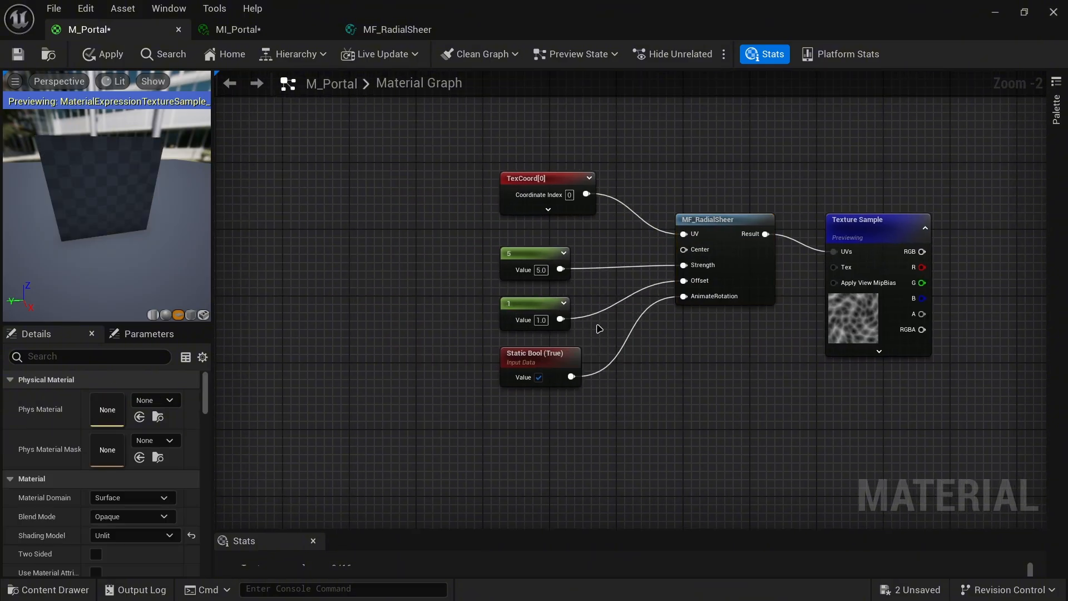
left_click_drag(106, 233, 95, 222)
left_click_drag(95, 223, 86, 217)
- Disconnect the constant of 1 from MF_RadialSheer's Offset input, move it aside and check the swirl in the preview
left_click(684, 281, "alt")
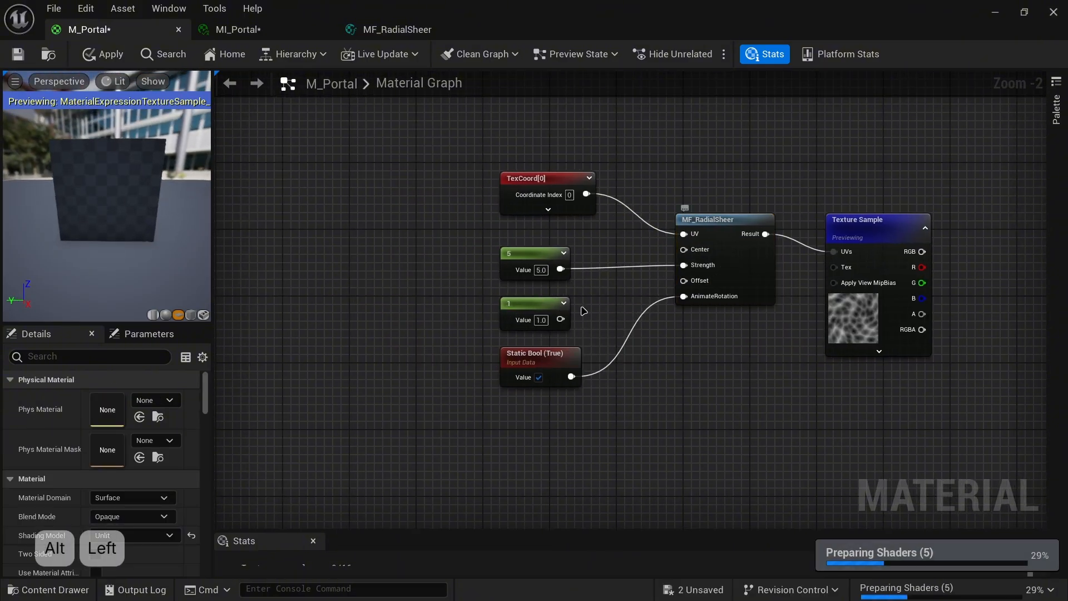
left_click_drag(562, 305, 443, 303)
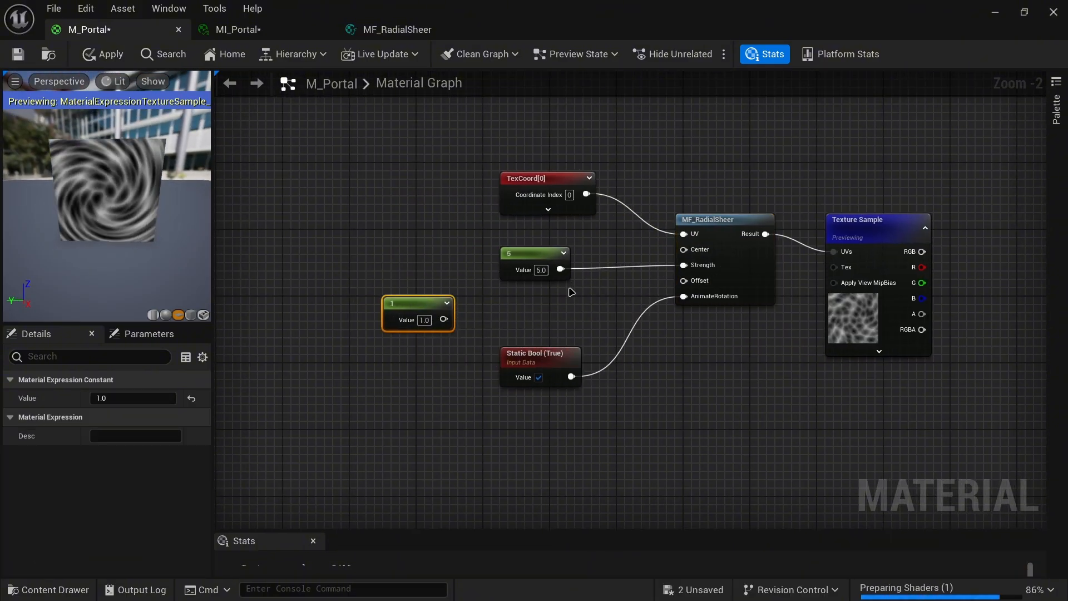
left_click(118, 222)
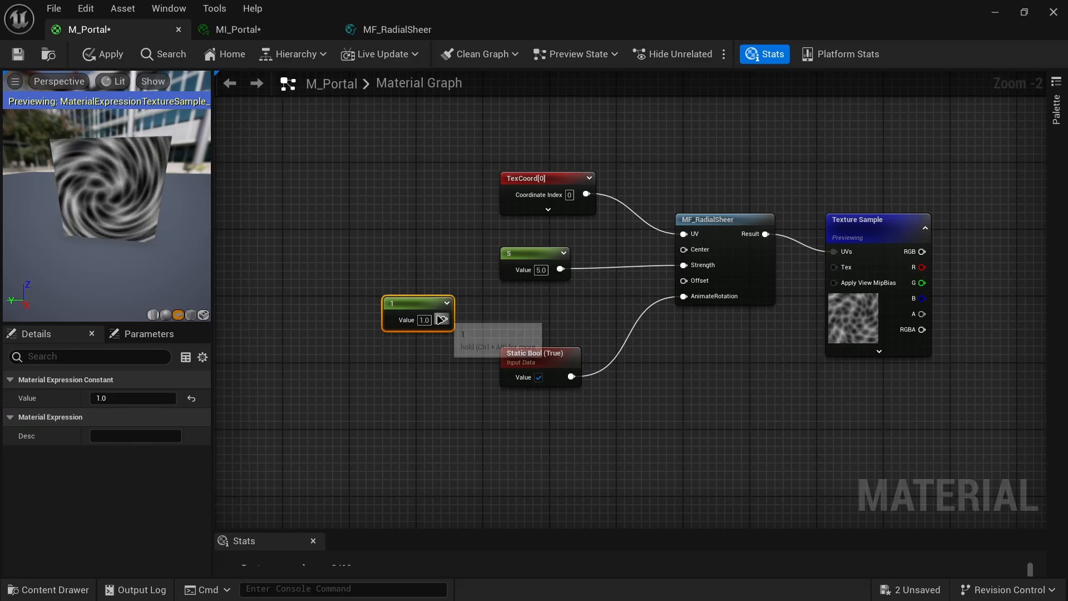
left_click_drag(443, 312, 493, 328)
- In the MF_RadialSheer function, set the Panner's X speed to 2, and return to M_Portal to check the swirl preview
left_click(397, 30)
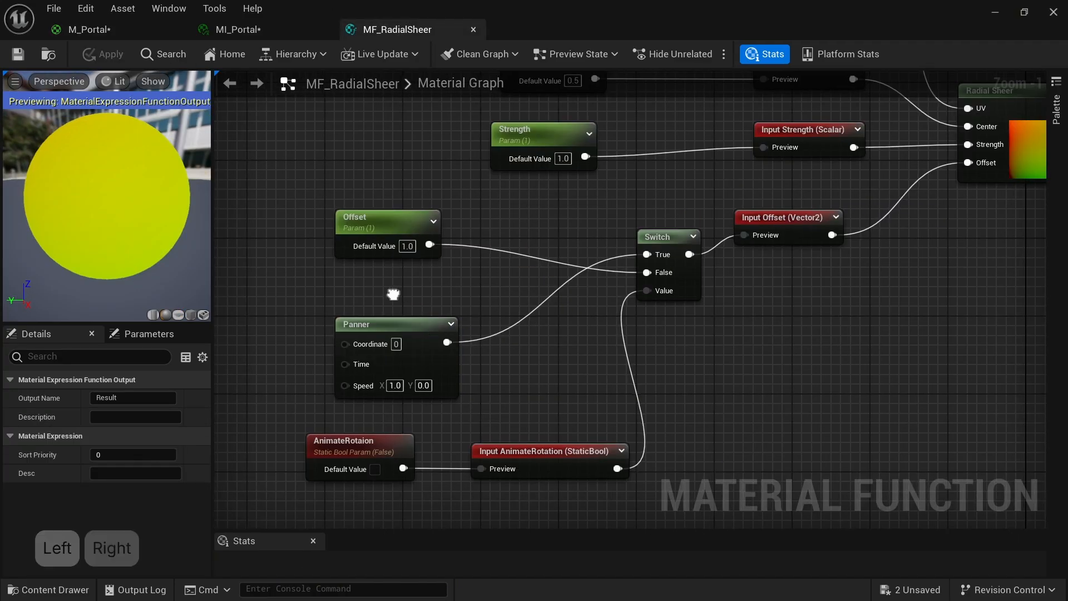
right_click_drag(394, 291, 583, 326)
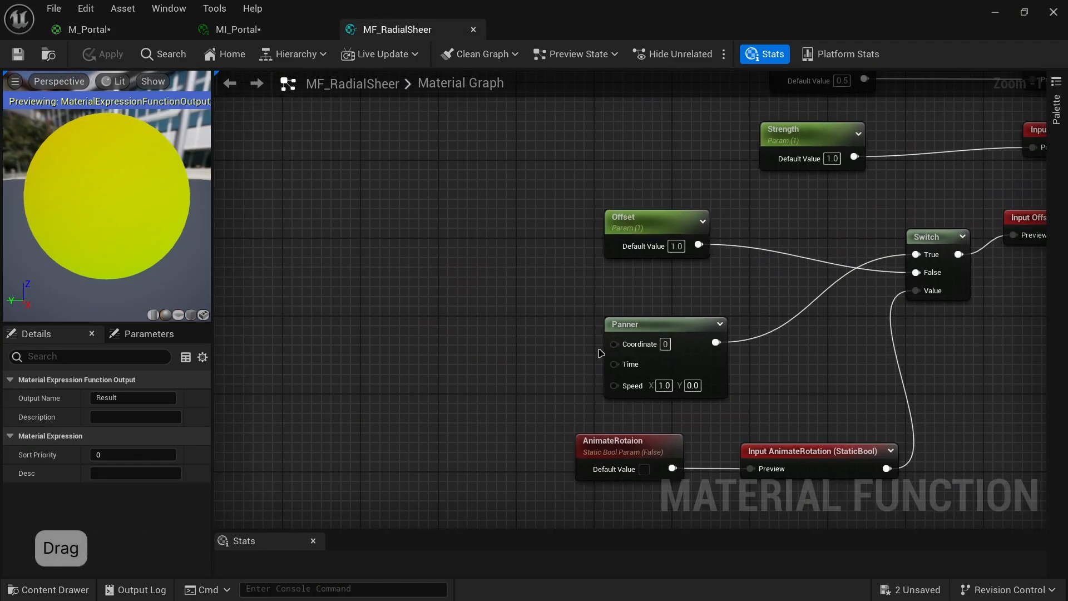
right_click_drag(524, 388, 588, 366)
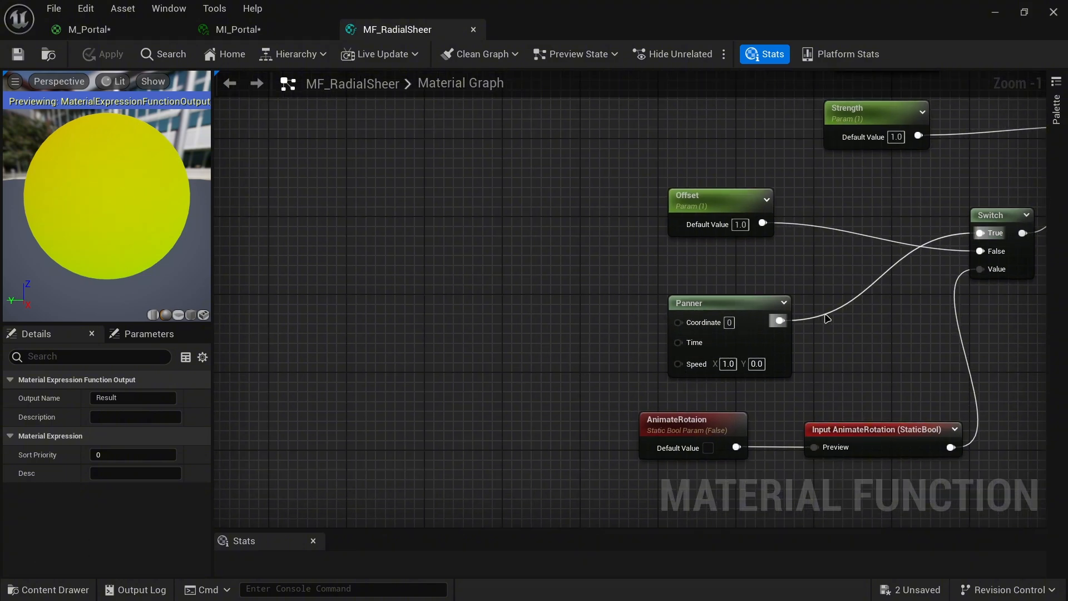
type("2")
left_click(563, 256)
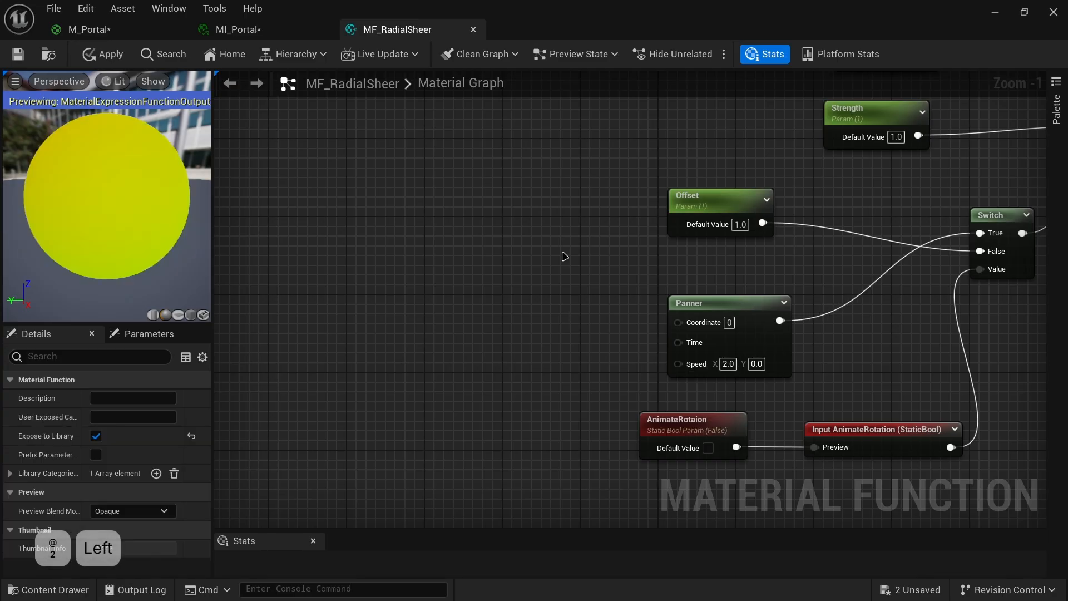
left_click(89, 30)
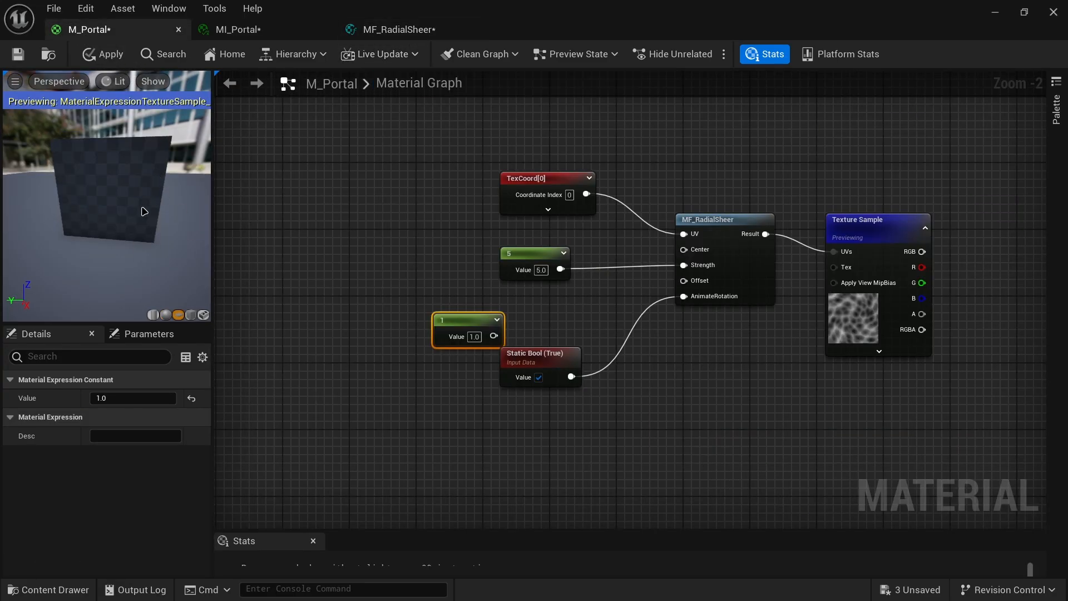
left_click_drag(135, 218, 132, 220)
- Add a Multiply node after the previewed Voronoi Texture Sample and feed the sample's R output into it
right_click_drag(800, 199, 448, 222)
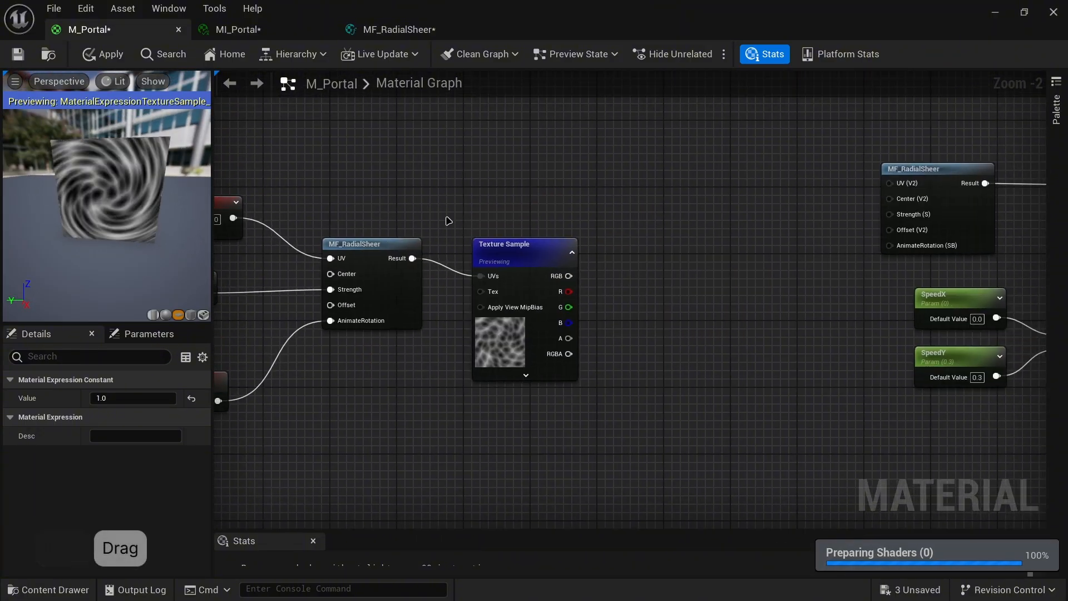
right_click_drag(649, 234, 591, 276)
right_click_drag(511, 244, 576, 264)
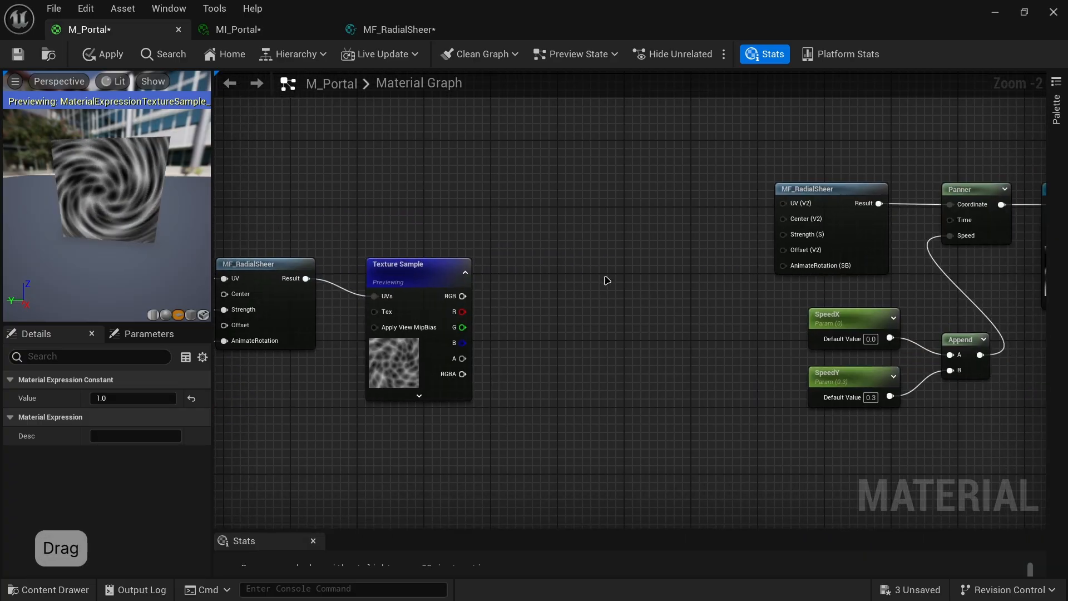
key("m")
left_click(528, 273)
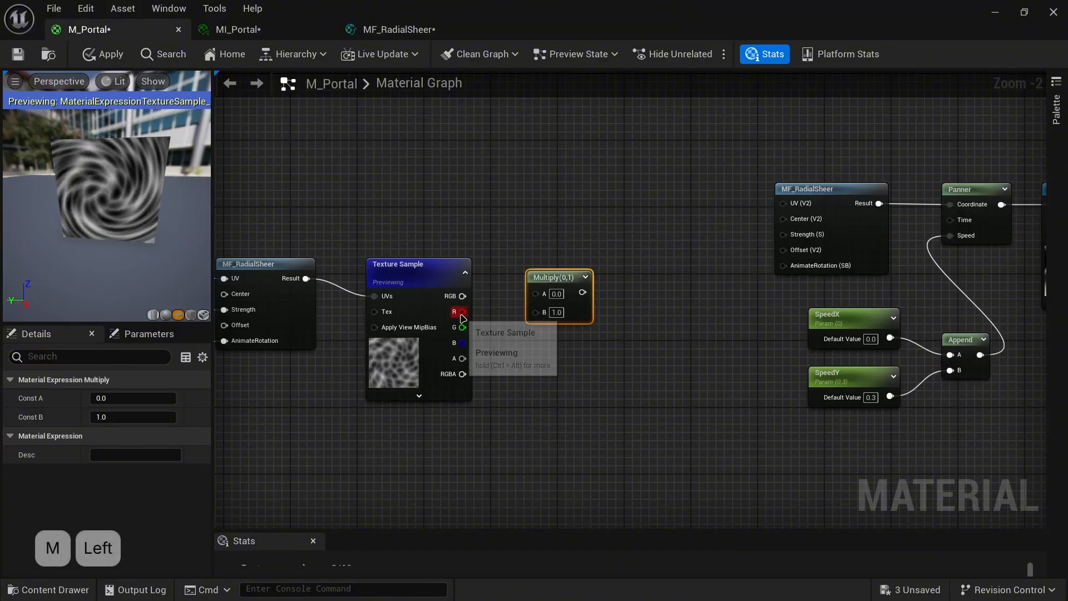
left_click_drag(462, 311, 645, 234)
- Place a TextureCoordinate node and an Add node above the Multiply node, and connect the coordinates to Add's A input
right_click(483, 174)
type("te")
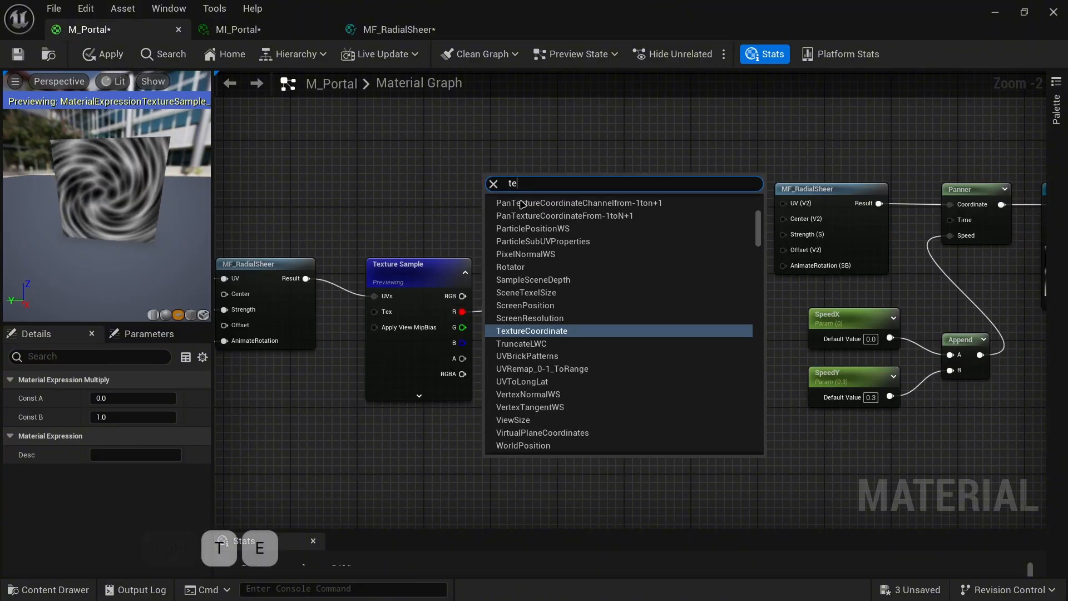
key("Return")
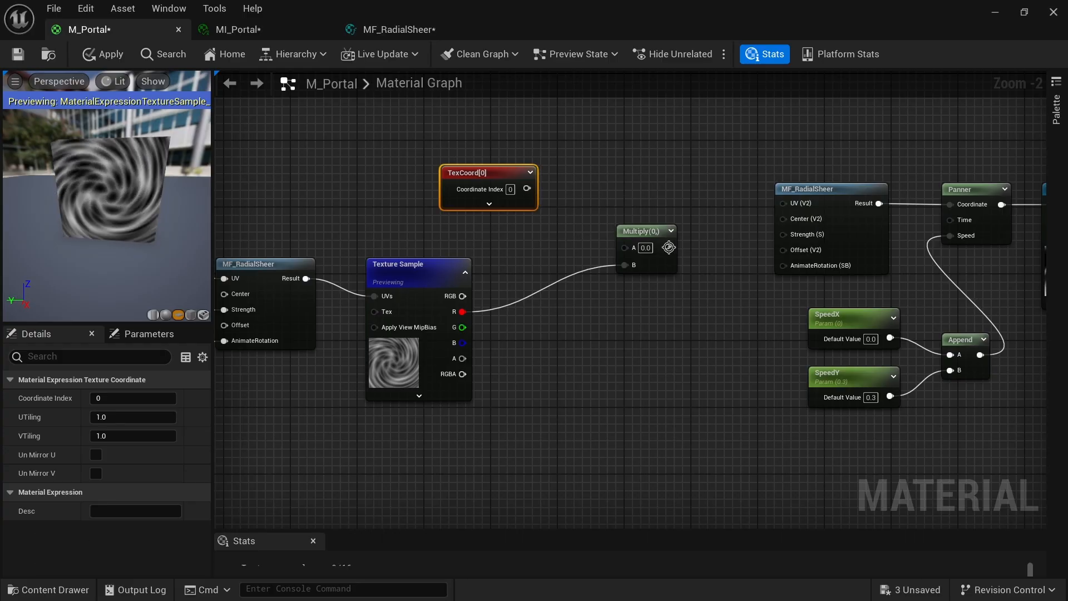
left_click_drag(635, 234, 616, 303)
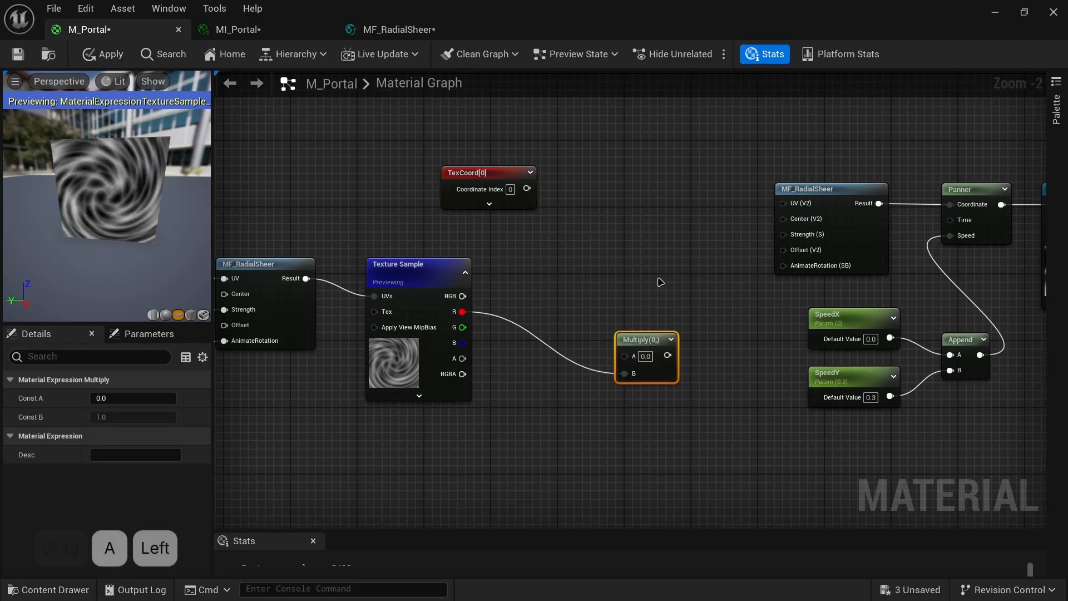
left_click(617, 210)
left_click_drag(527, 188, 621, 227)
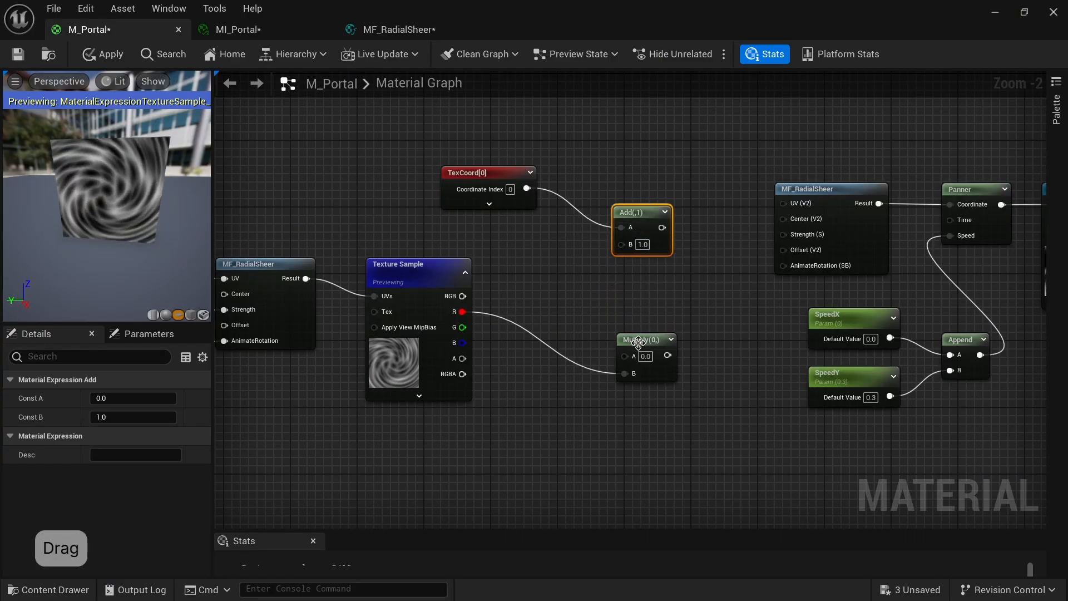
- Reposition the Multiply node and move the Texture Sample's R connection from its B input to its A input
left_click_drag(637, 341, 589, 316)
left_click_drag(462, 311, 636, 307)
left_click(590, 345, "alt")
- Add a scalar parameter DistortionStrength with a default value of 0.3 and connect it to the Multiply node's B input
left_click(523, 393)
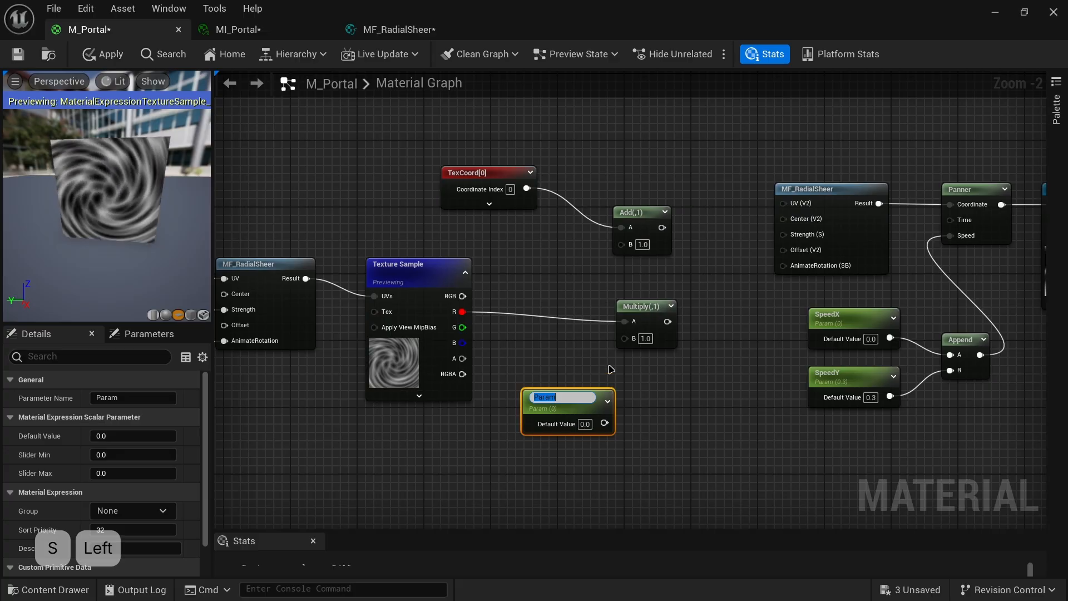
type("Distort")
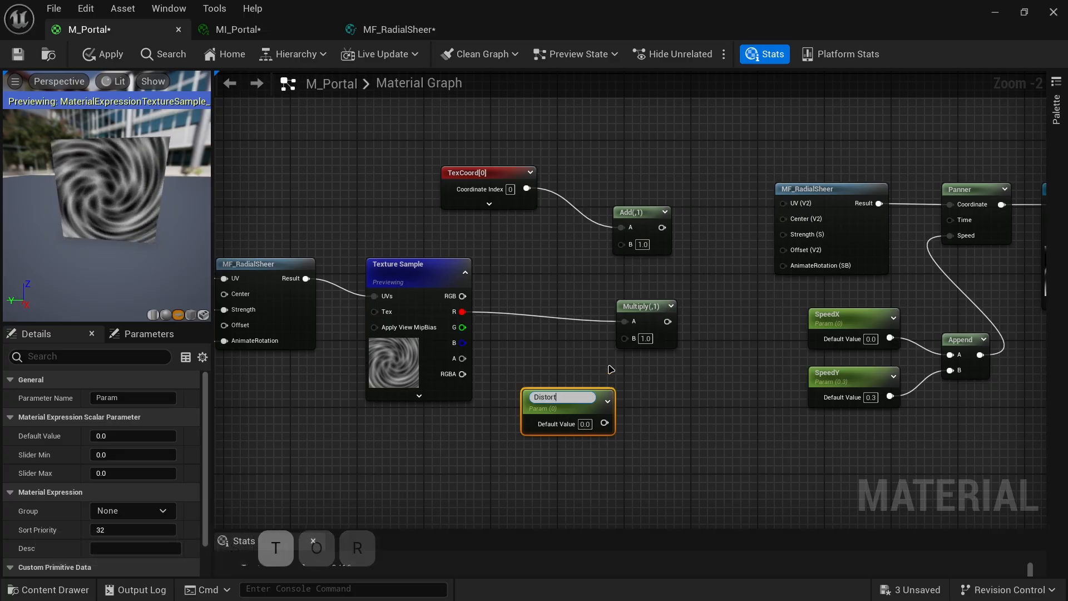
type("ionStren")
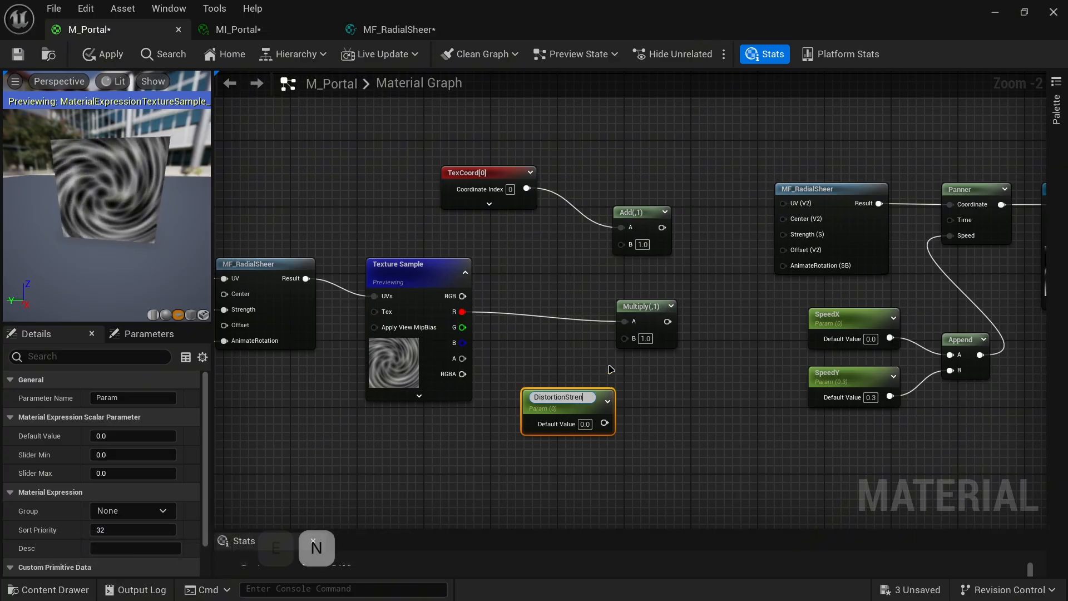
type("gth")
key("Return")
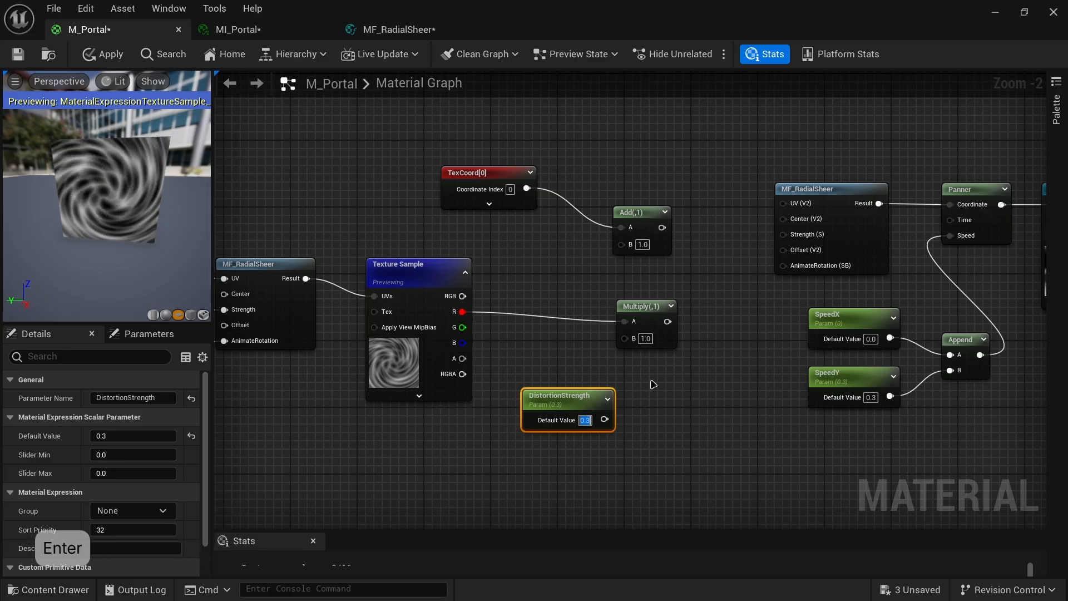
left_click_drag(604, 420, 624, 339)
left_click_drag(573, 404, 542, 389)
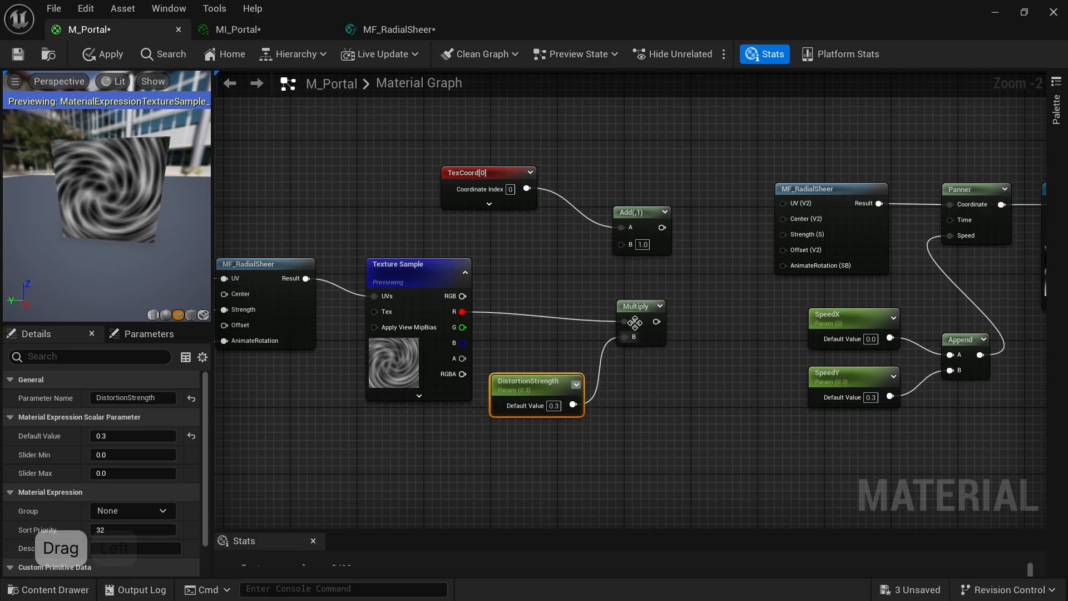
left_click_drag(645, 307, 646, 300)
- Connect the Multiply result to Add's B input and the Add result to the UV input of the MF_RadialSheer preceding the Panner
left_click(639, 276)
right_click_drag(640, 277, 512, 302)
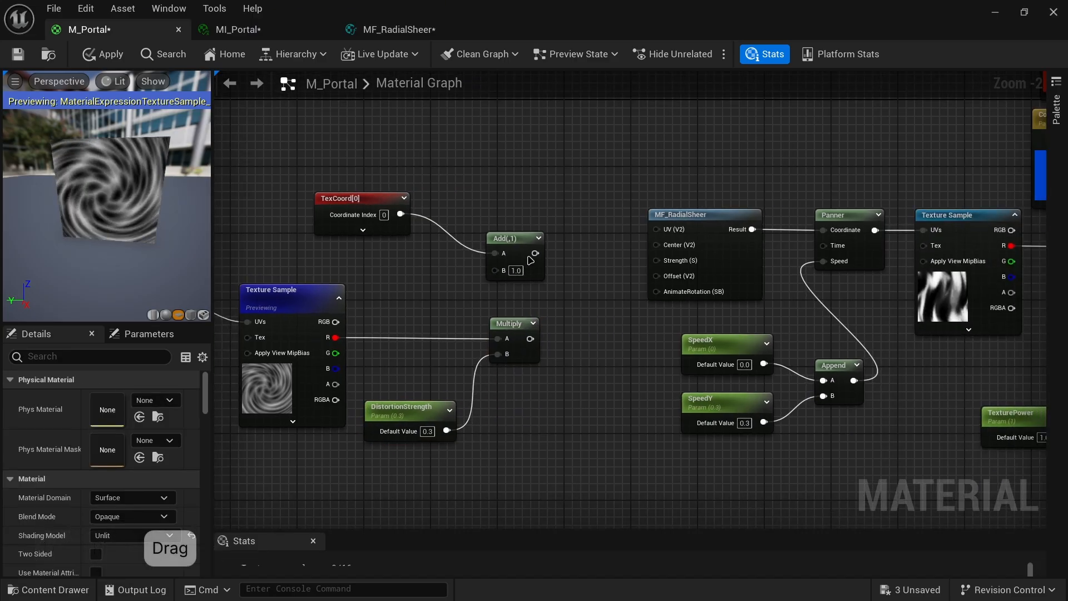
left_click_drag(521, 239, 577, 198)
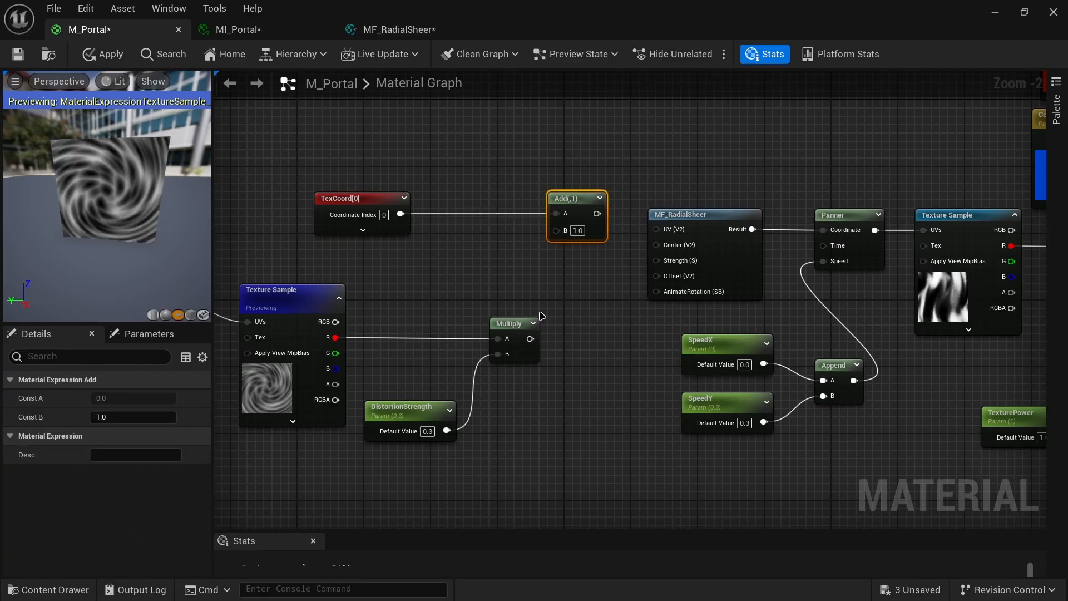
left_click_drag(529, 340, 657, 230)
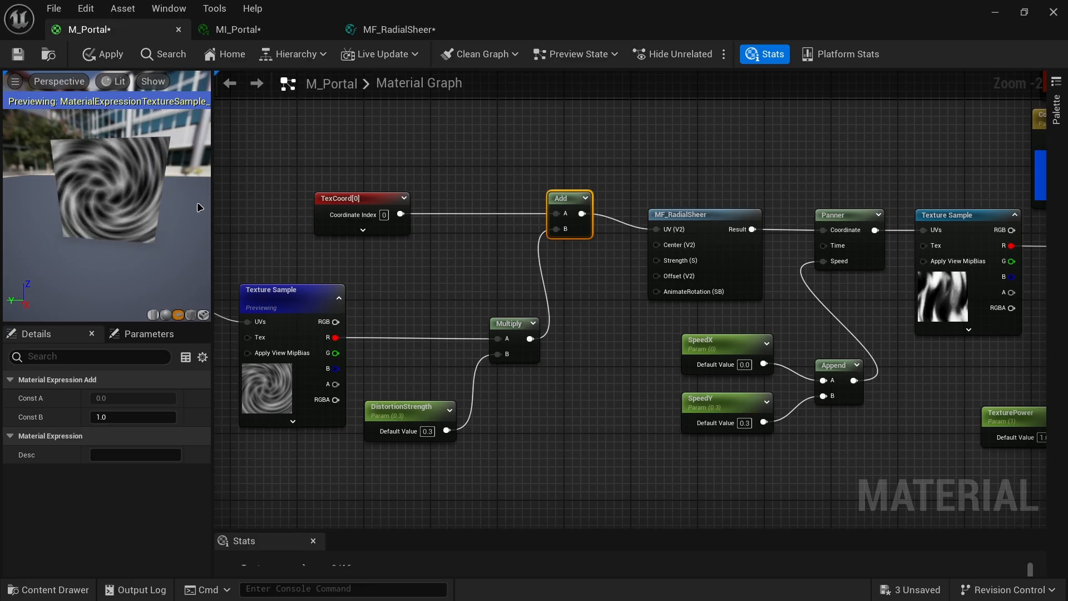
- Stop previewing the Voronoi Texture Sample node and inspect the full distorted material on the preview plane
right_click(299, 293)
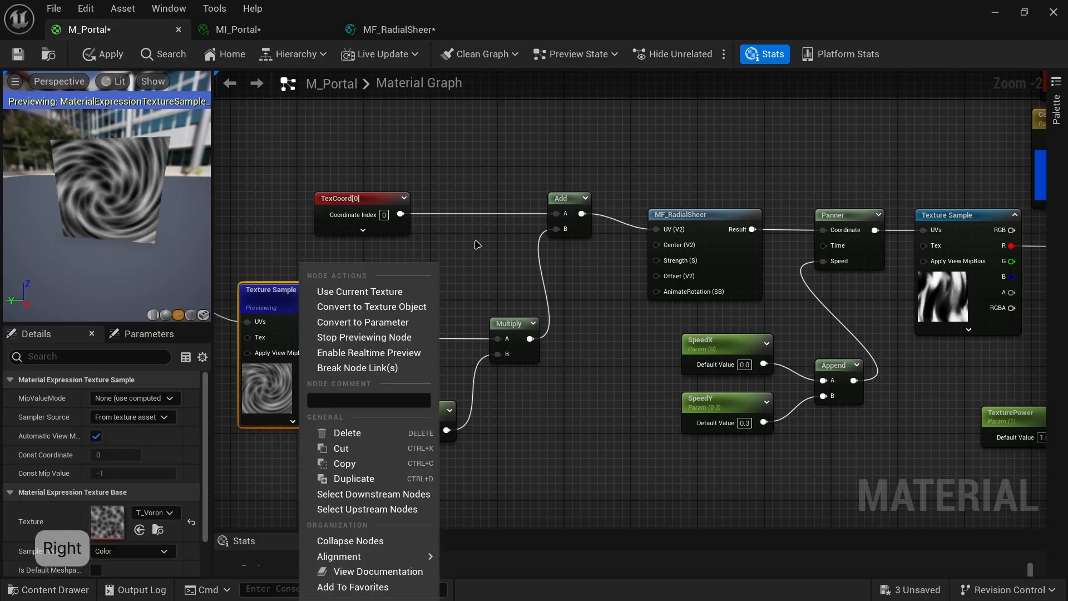
left_click(361, 339)
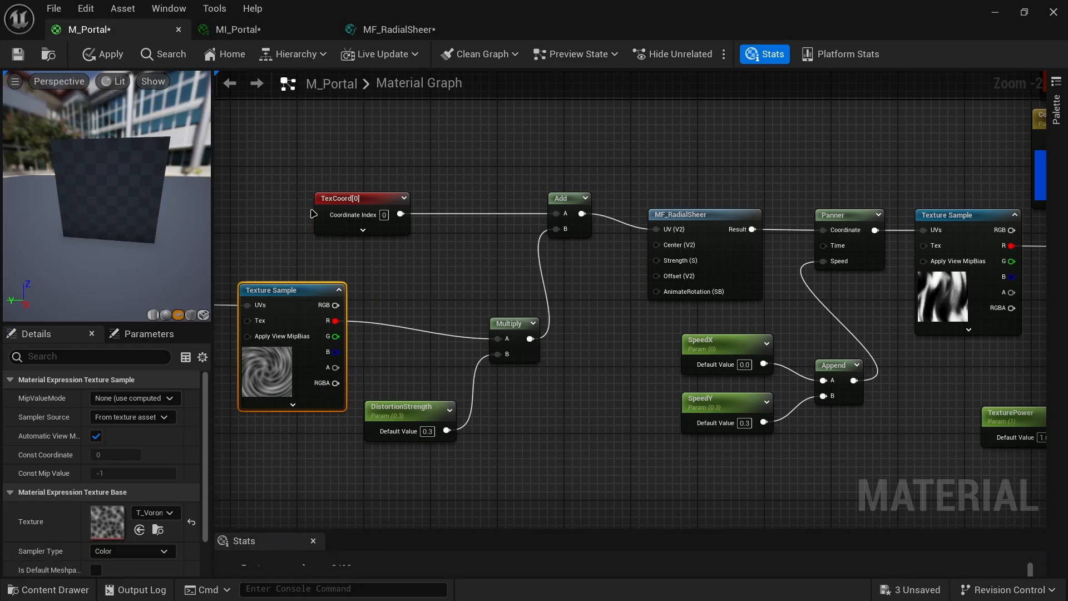
left_click_drag(206, 183, 194, 185)
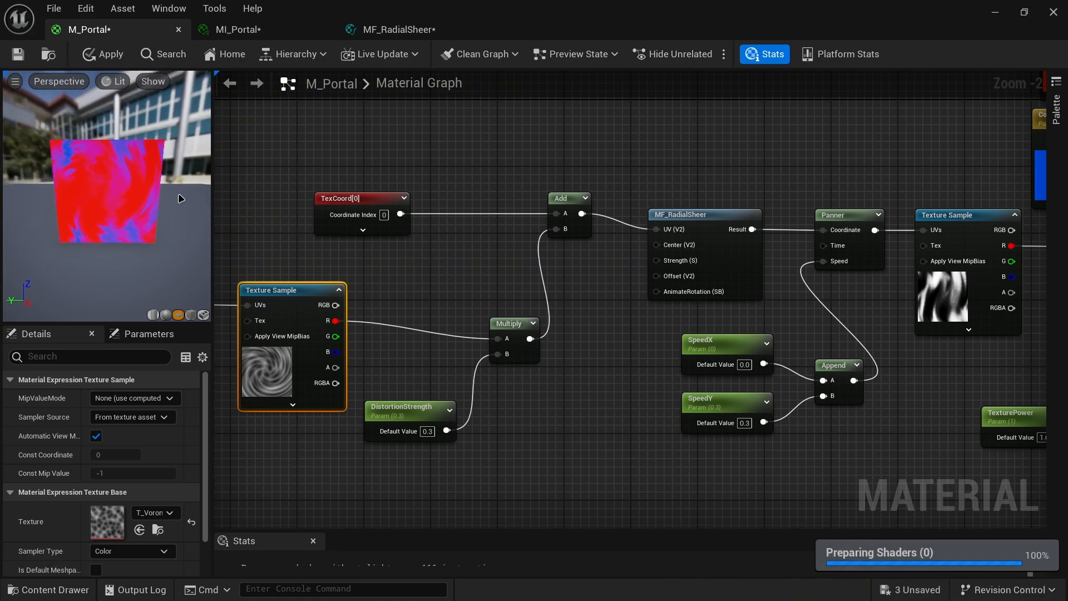
left_click_drag(199, 182, 230, 136)
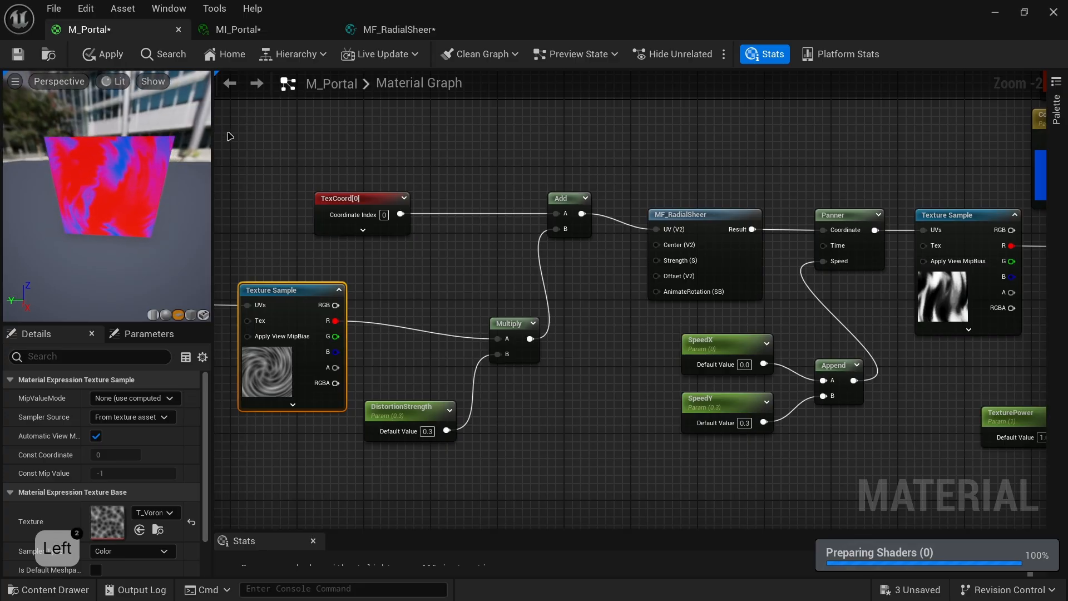
- Apply the M_Portal changes and inspect the distorted swirl on the MI_Portal instance up close
left_click(104, 54)
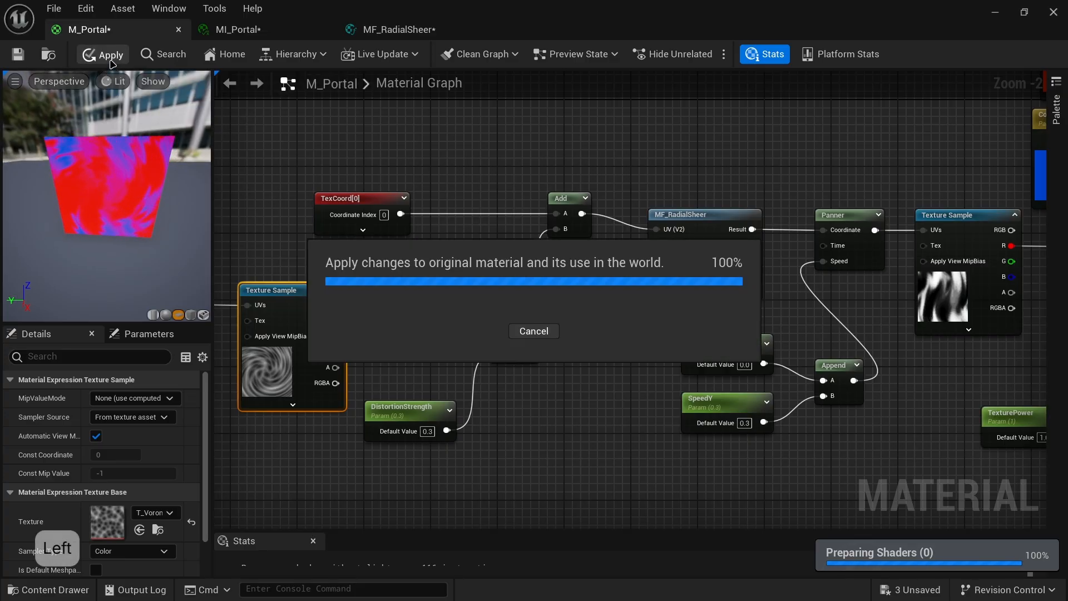
left_click(234, 31)
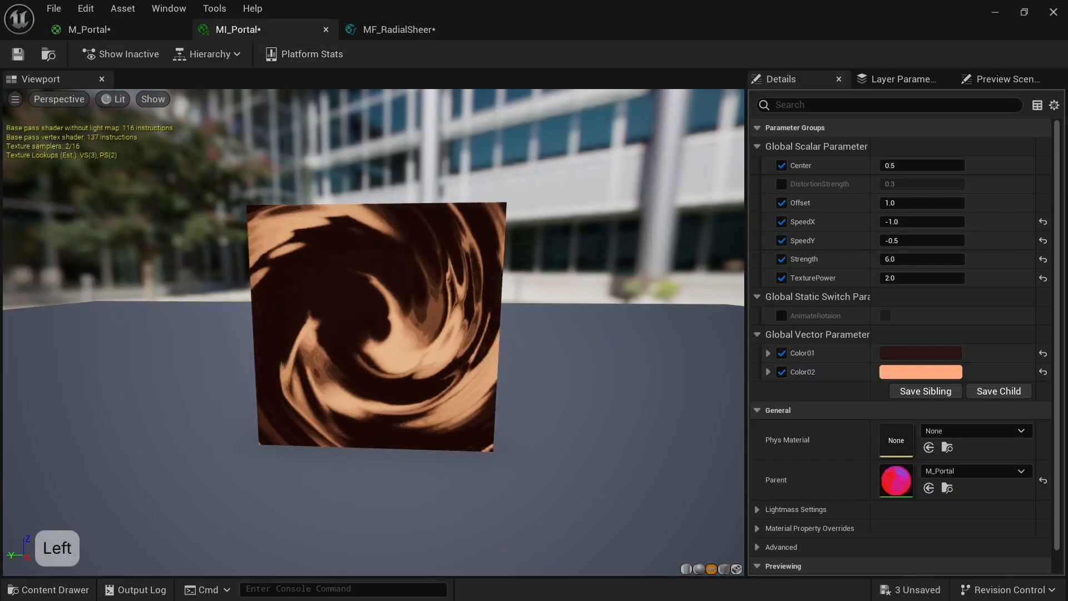
scroll(382, 310, "up", 2)
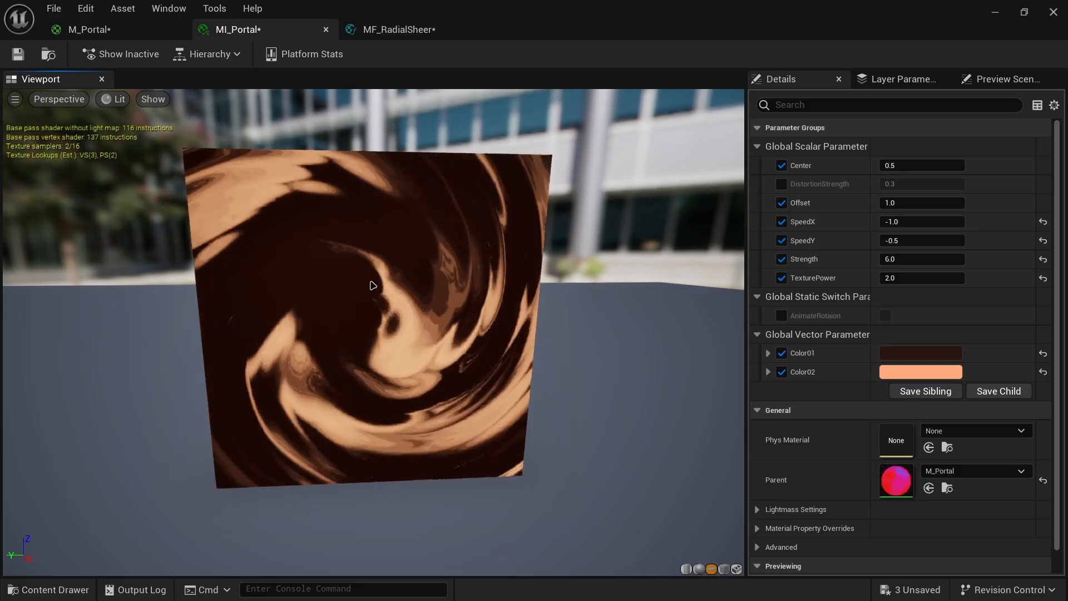
scroll(453, 311, "down", 2)
scroll(453, 312, "up", 2)
left_click_drag(453, 311, 354, 246)
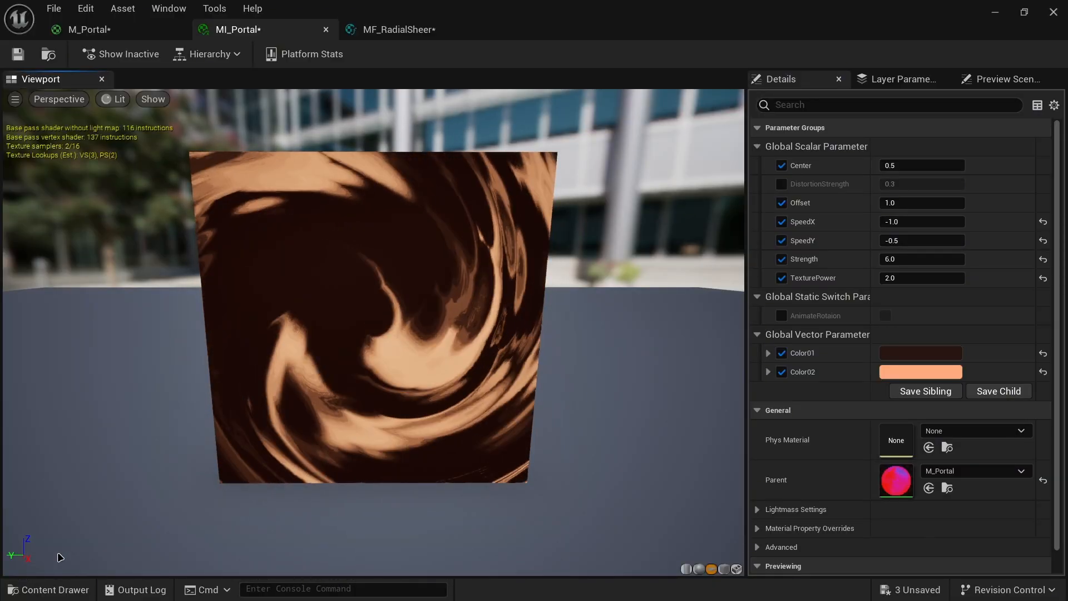
- Create a Niagara system in the PortalVFX folder from selected emitters, using the Simple Sprite Burst template
left_click(48, 589)
right_click(529, 490)
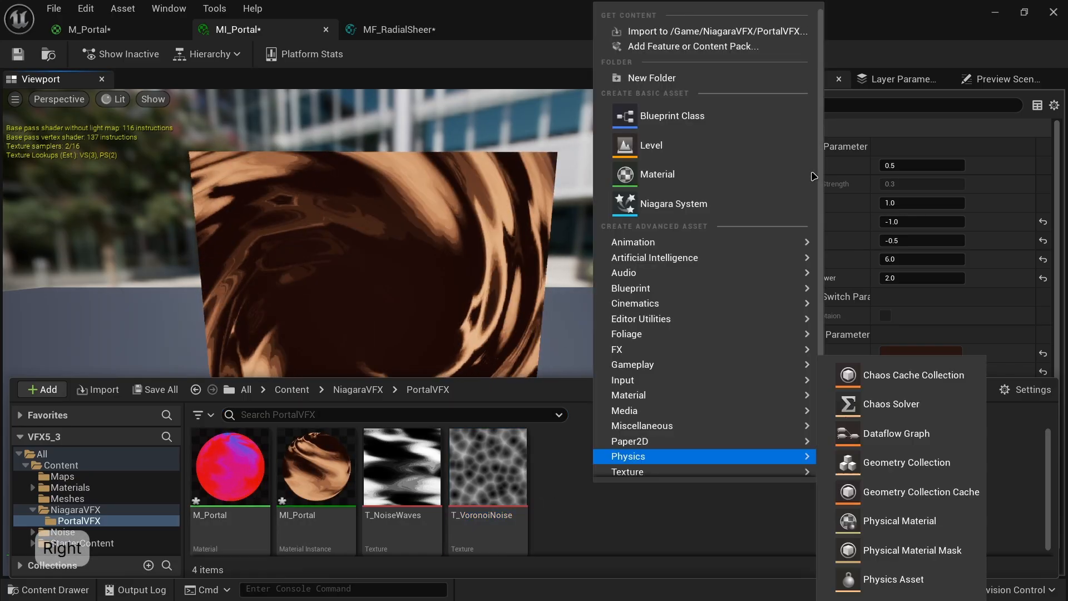
left_click(668, 203)
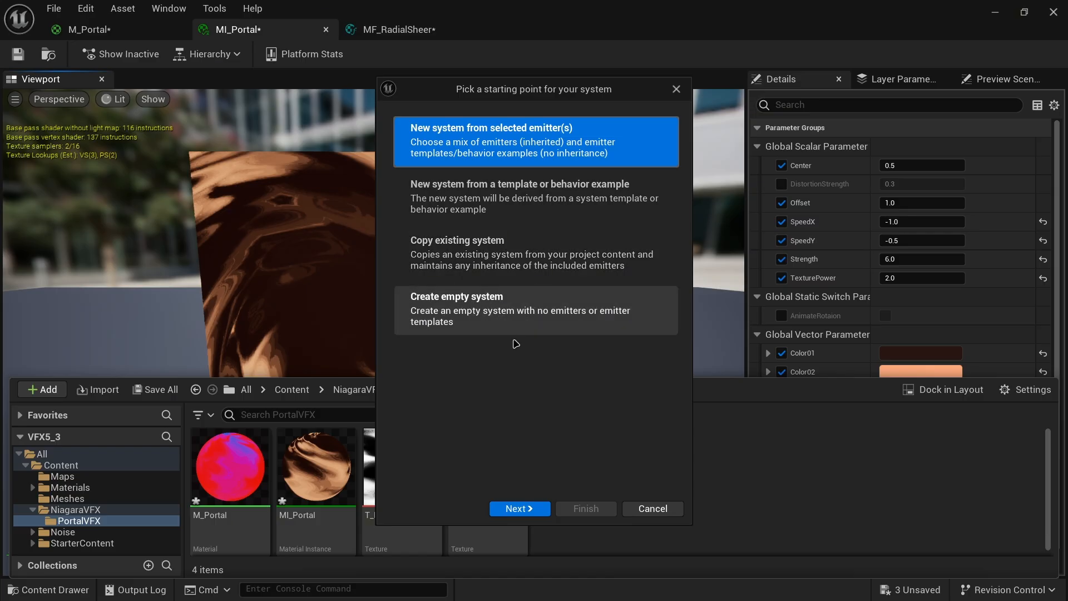
left_click(519, 510)
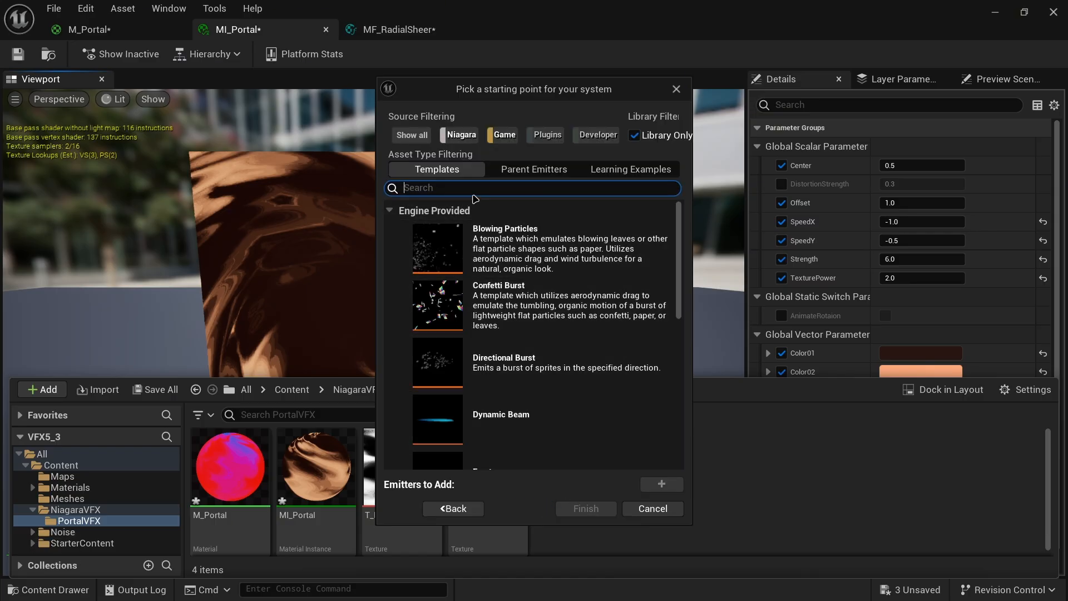
type("sp")
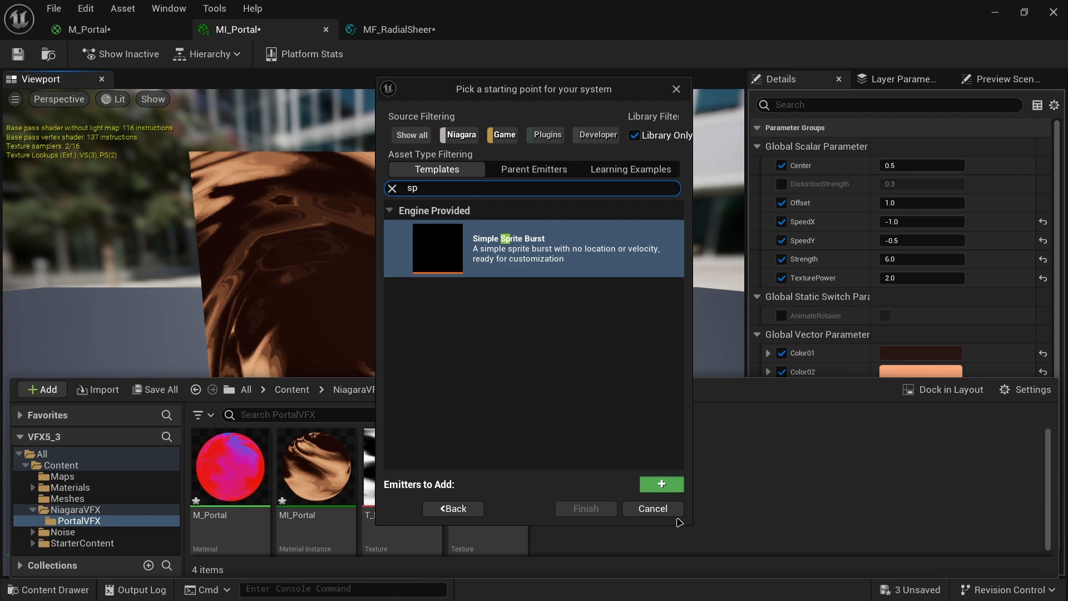
left_click(563, 269)
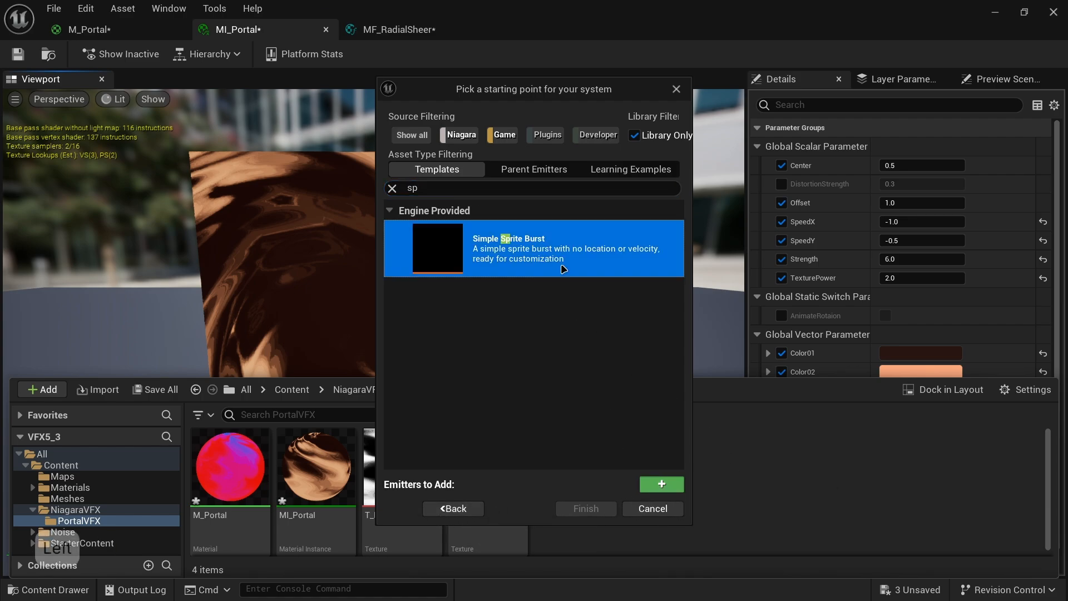
double_click(563, 270)
left_click(586, 508)
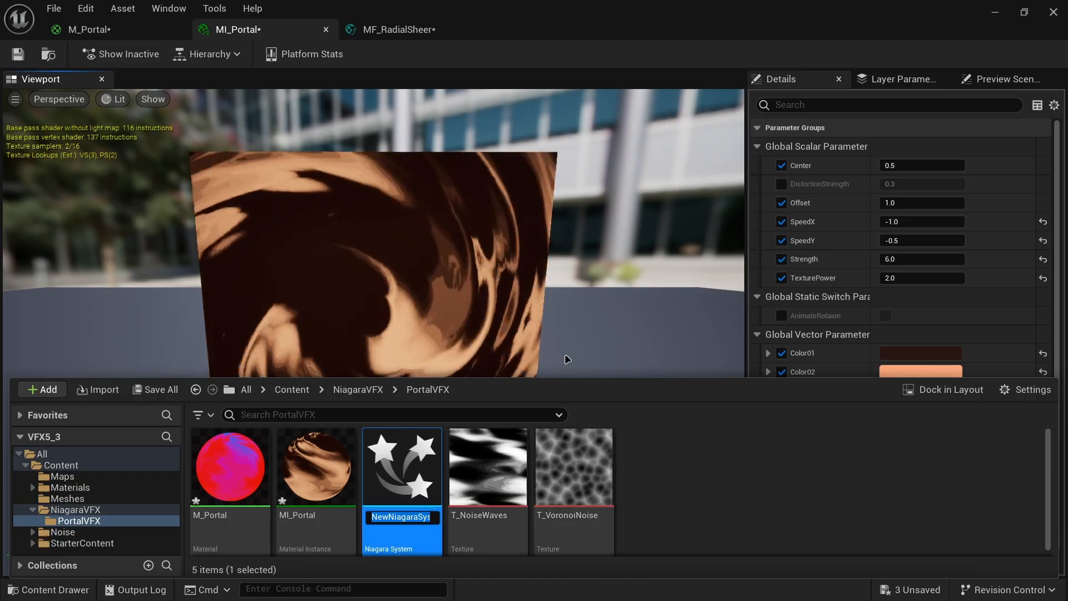
- Name the new Niagara system NS_Portal
type("NS_P")
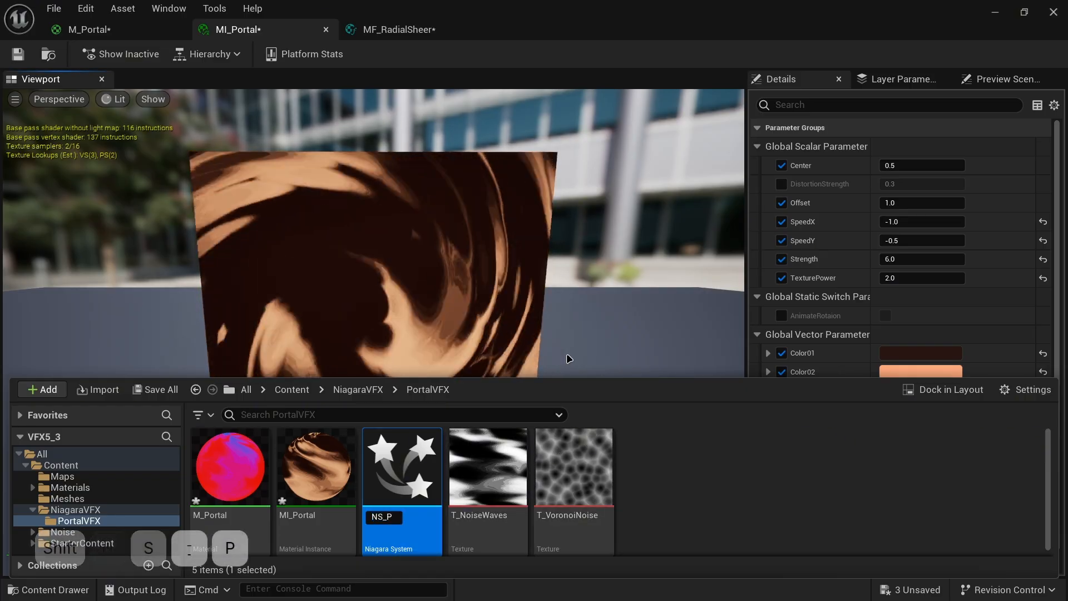
type("ortal")
key("Return")
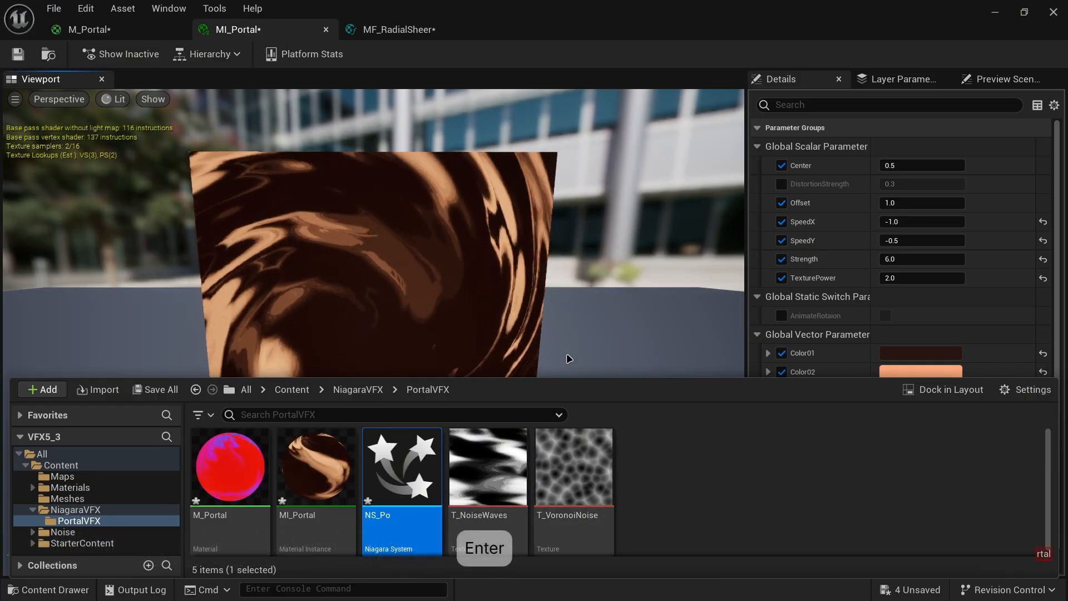
left_click(55, 590)
key("F2")
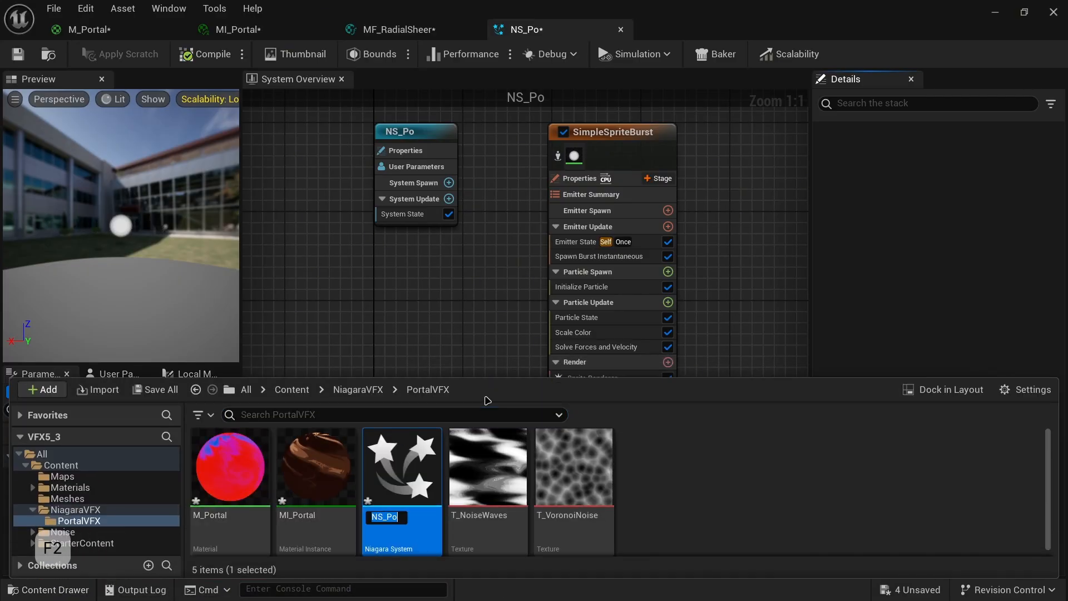
type("rtal")
key("Return")
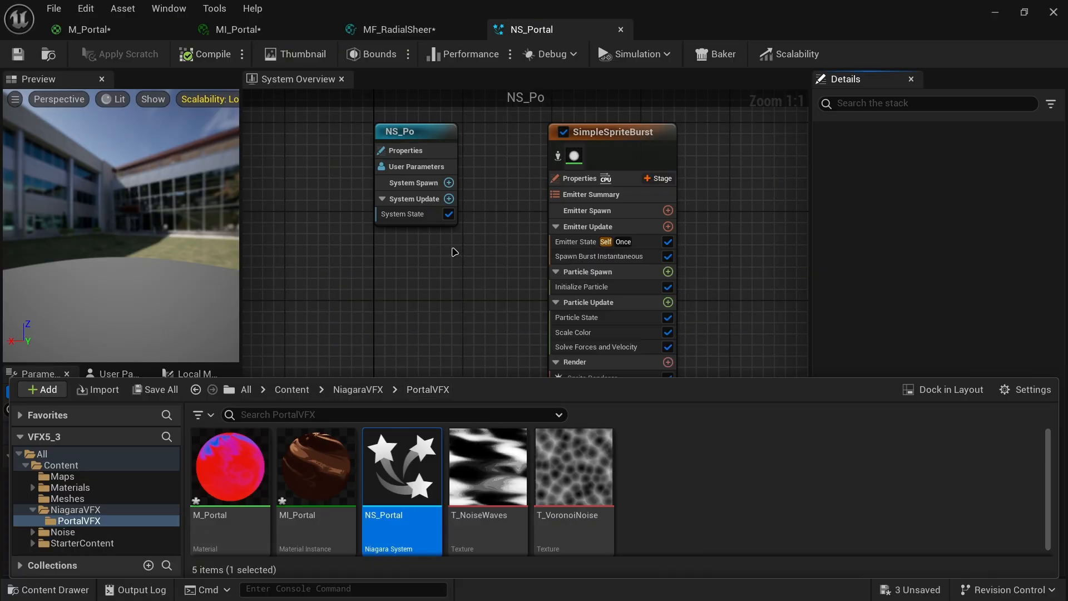
- Assign the MI_Portal material instance to the emitter's Sprite Renderer and inspect the sprite in the preview
left_click(423, 225)
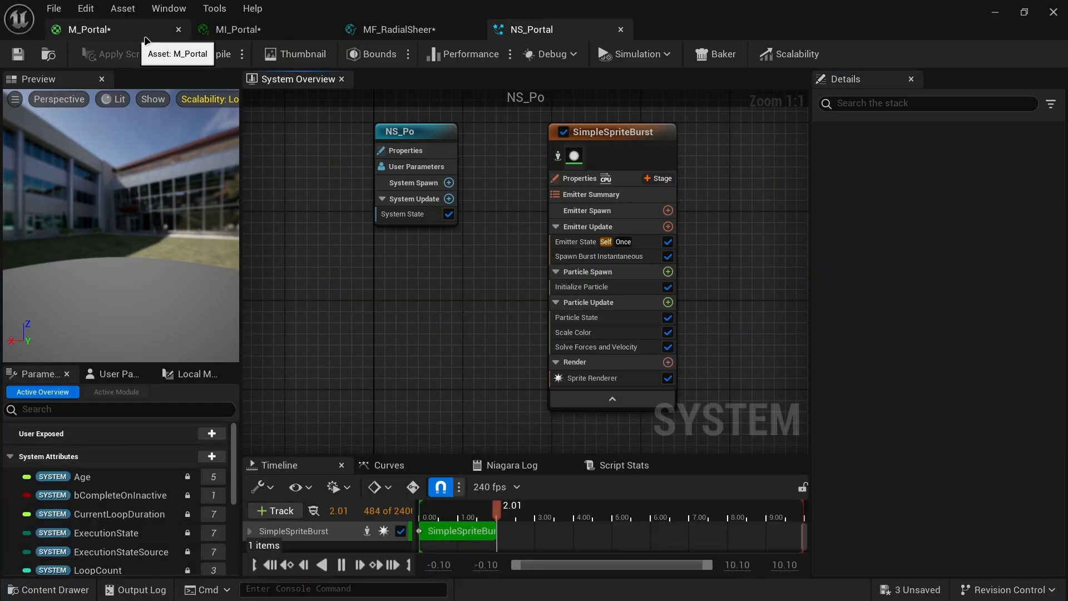
left_click(234, 29)
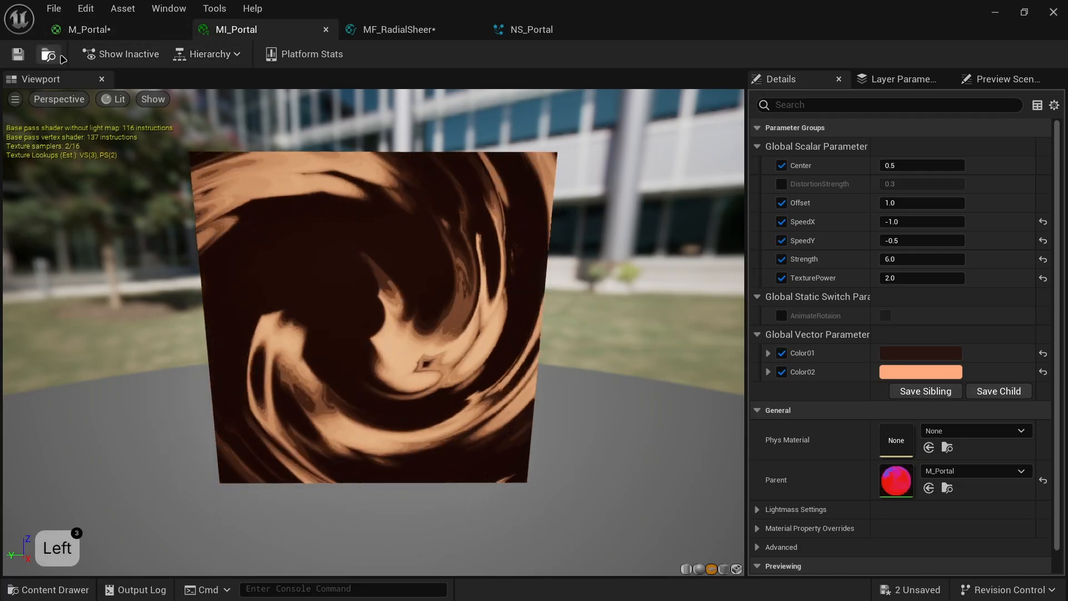
left_click(54, 55)
left_click(561, 33)
left_click(599, 379)
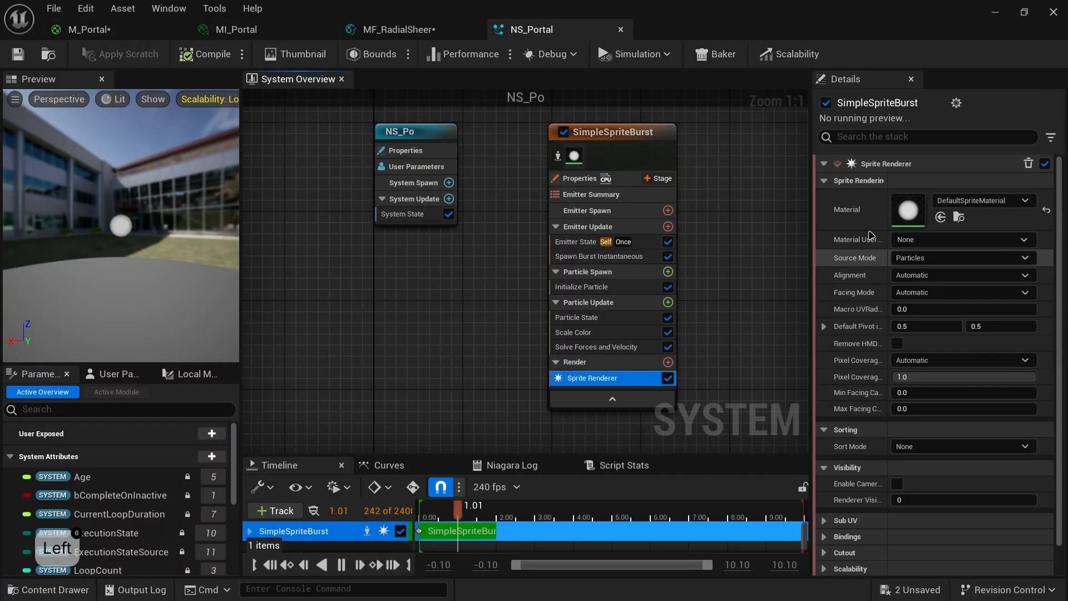
left_click(941, 217)
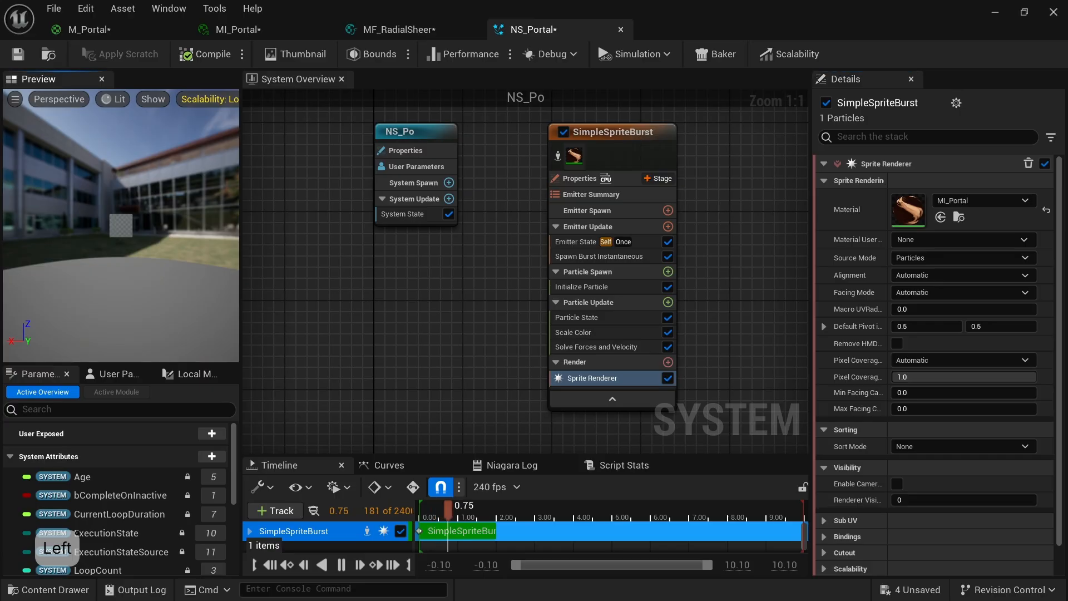
scroll(132, 230, "up", 8)
left_click_drag(132, 230, 212, 245)
scroll(164, 223, "down", 8)
scroll(164, 225, "up", 4)
scroll(159, 241, "up", 1)
- Turn off killing particles at the end of their lifetime in Particle State and inspect the portal sprite in the preview
left_click(640, 318)
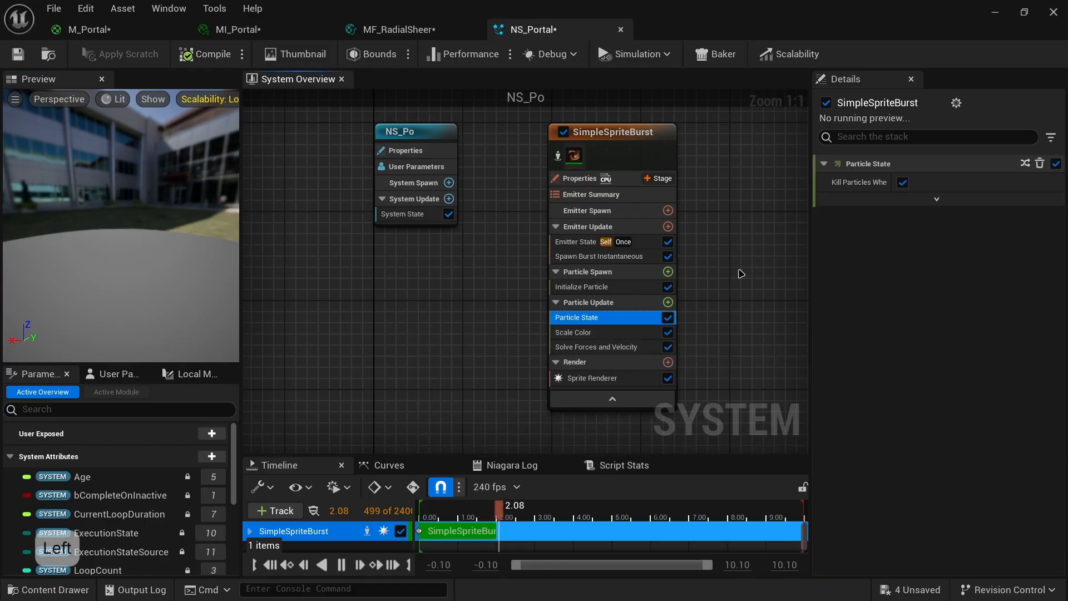
left_click(902, 184)
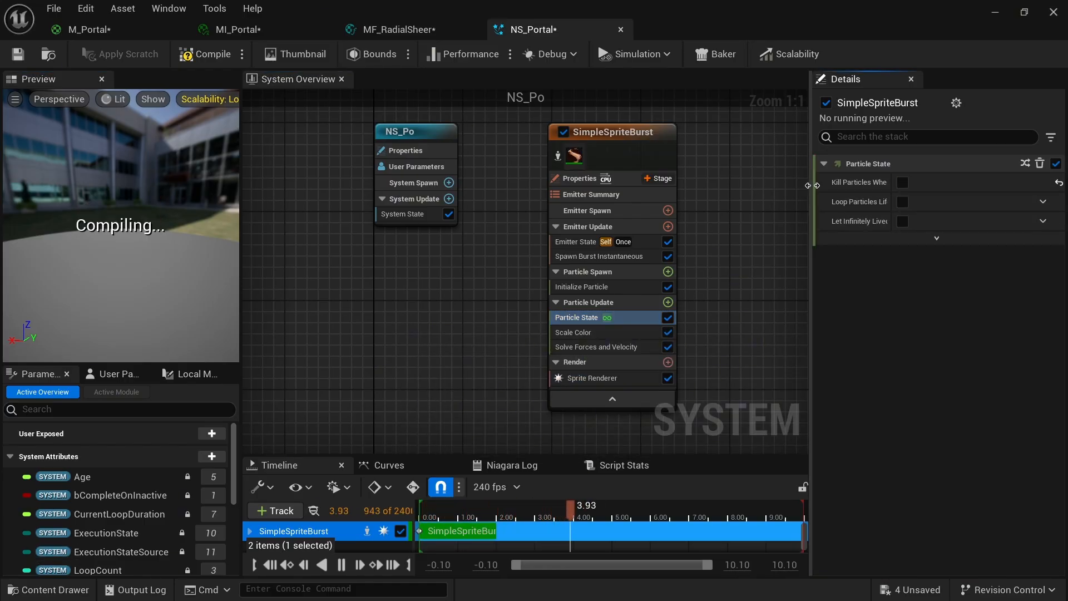
left_click_drag(812, 185, 773, 185)
scroll(135, 237, "up", 3)
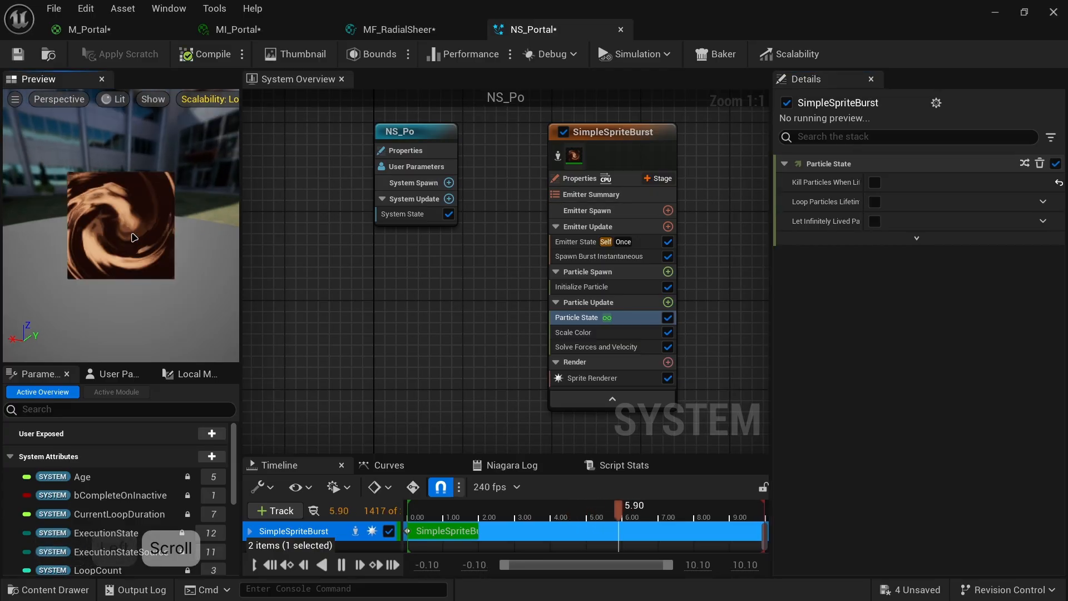
scroll(134, 237, "down", 5)
mouse_move(134, 238)
left_mouse_down()
mouse_move(141, 214)
mouse_move(141, 250)
left_mouse_up()
scroll(137, 249, "up", 7)
scroll(138, 249, "down", 6)
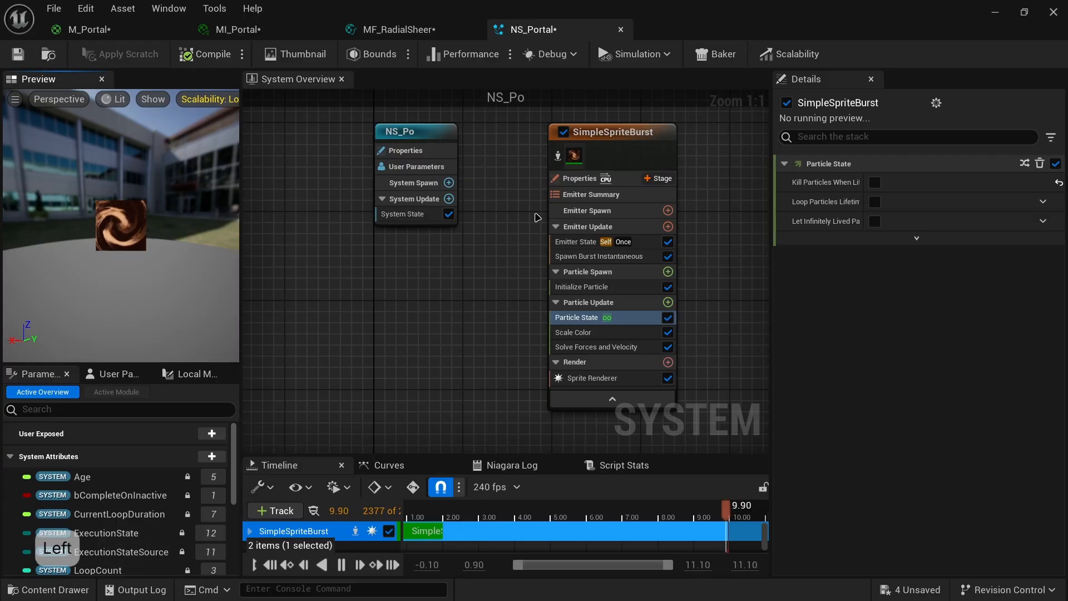
- Add the Align Sprite to Mesh Orientation module to Particle Update and inspect the sprite from several preview angles
right_click_drag(670, 306, 577, 262)
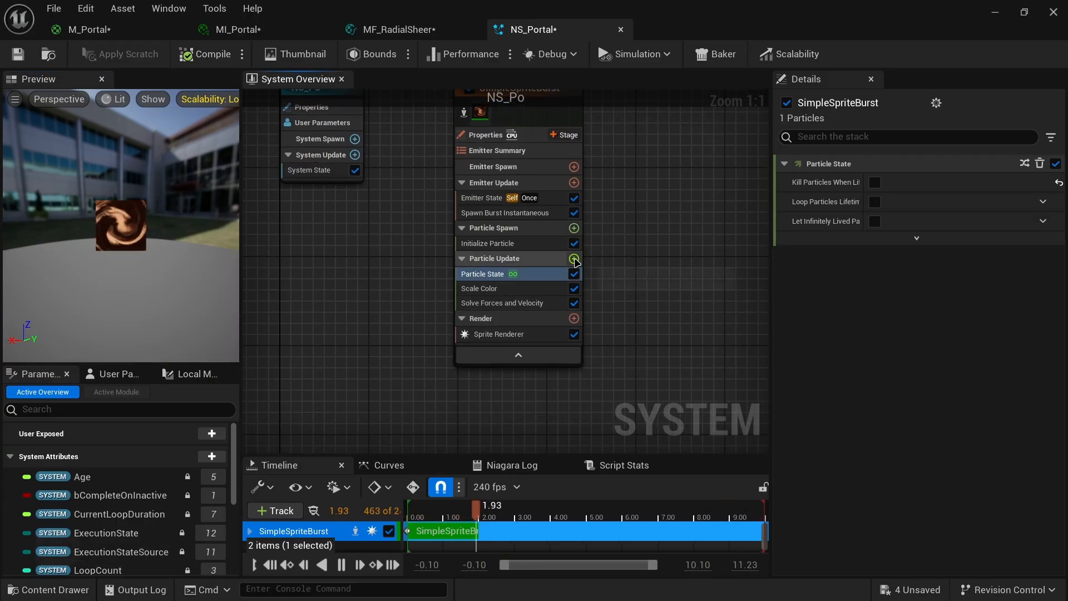
left_click(574, 258)
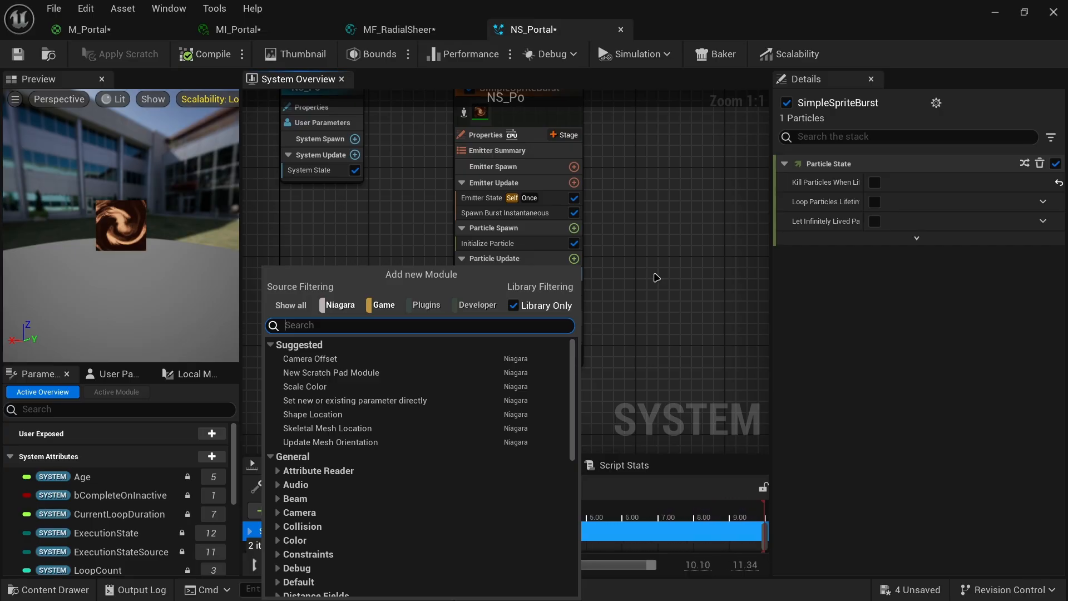
type("ali")
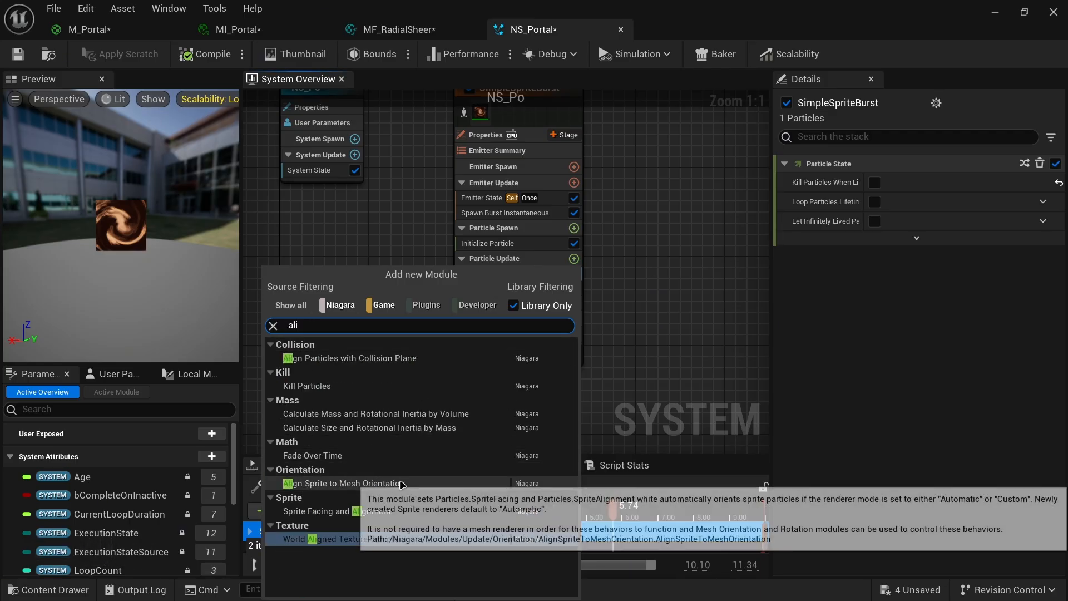
left_click(356, 483)
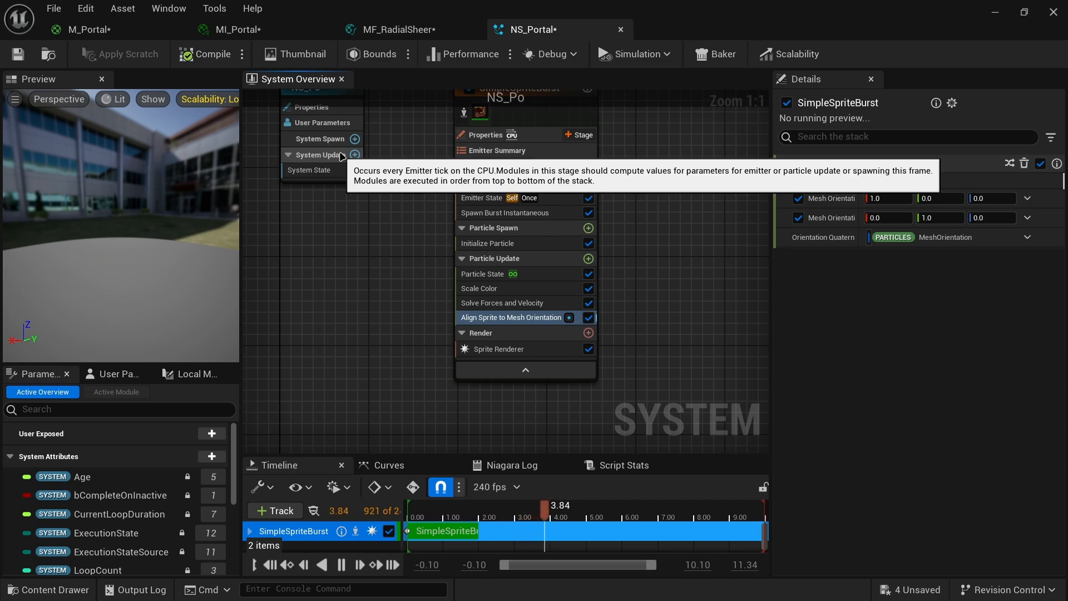
left_click_drag(156, 212, 206, 223)
scroll(143, 237, "up", 8)
mouse_move(143, 237)
left_mouse_down()
mouse_move(106, 262)
mouse_move(147, 231)
mouse_move(131, 237)
mouse_move(161, 231)
mouse_move(145, 233)
left_mouse_up()
scroll(131, 241, "down", 8)
scroll(150, 236, "up", 3)
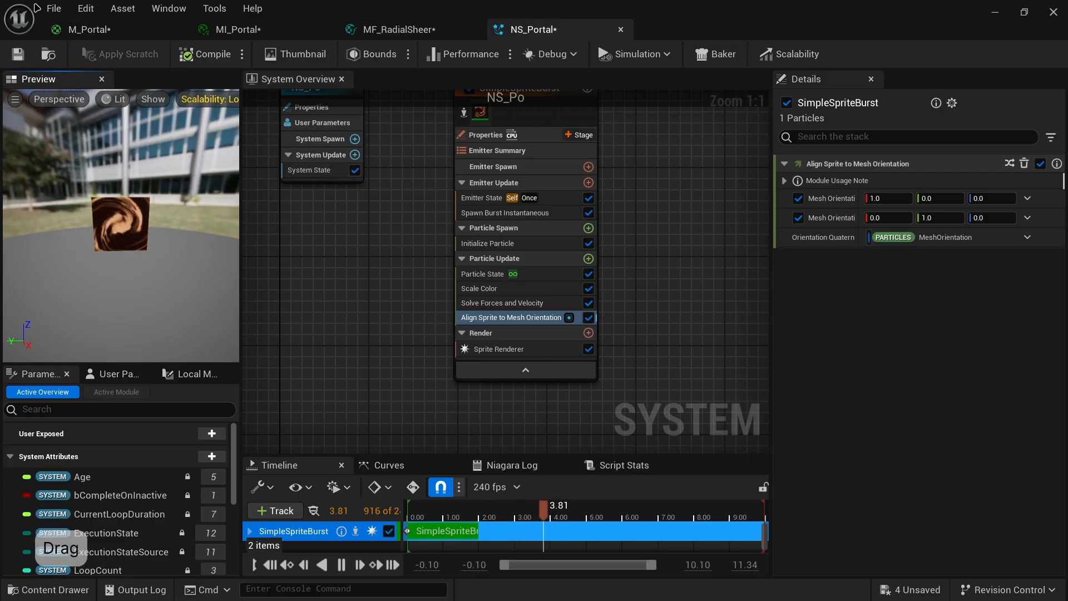
- Save all modified assets and return to the NiagaraVFX level
left_click(53, 8)
left_click(67, 92)
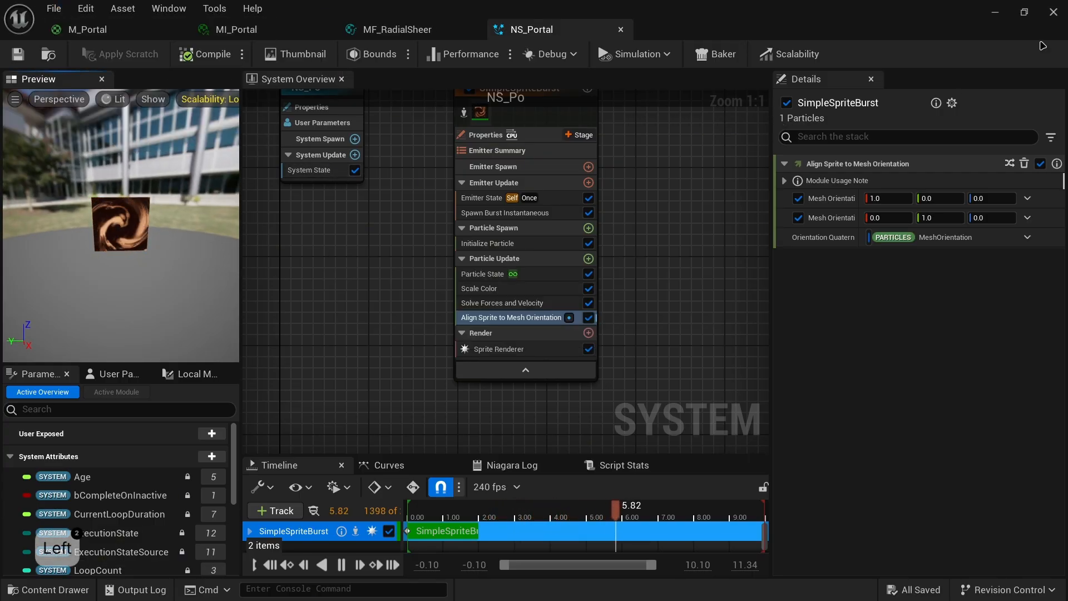
left_click(996, 17)
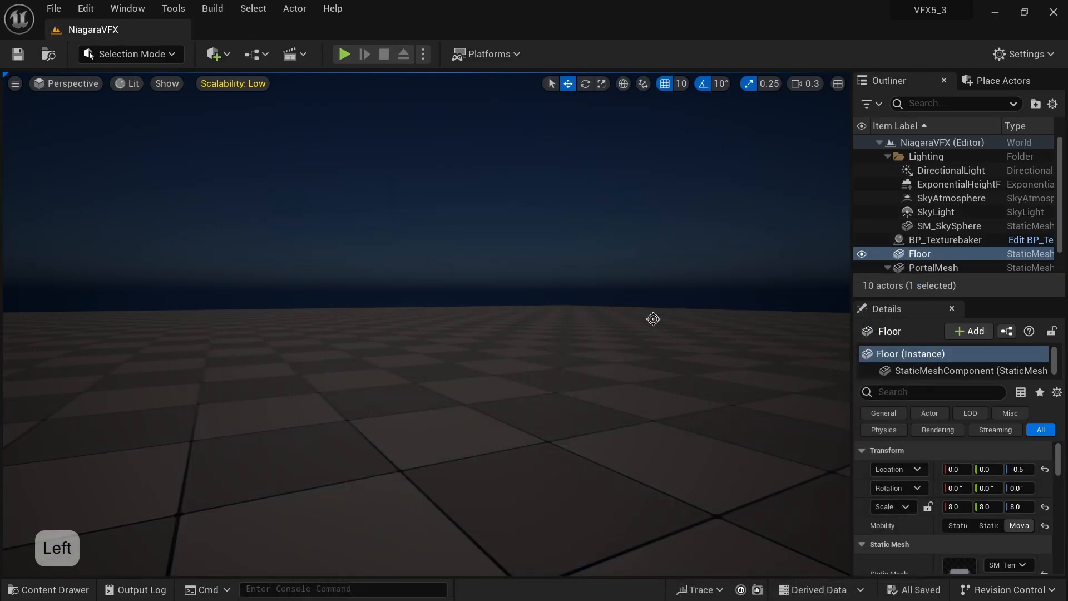
- Place the NS_Portal system in the level on the base between the portal mesh's two pillars
key("s")
right_click_drag(426, 324, 468, 252)
key("a")
key("w")
key("s")
key("q")
key("e")
key("a")
key("d")
key("w")
key("q")
key("s")
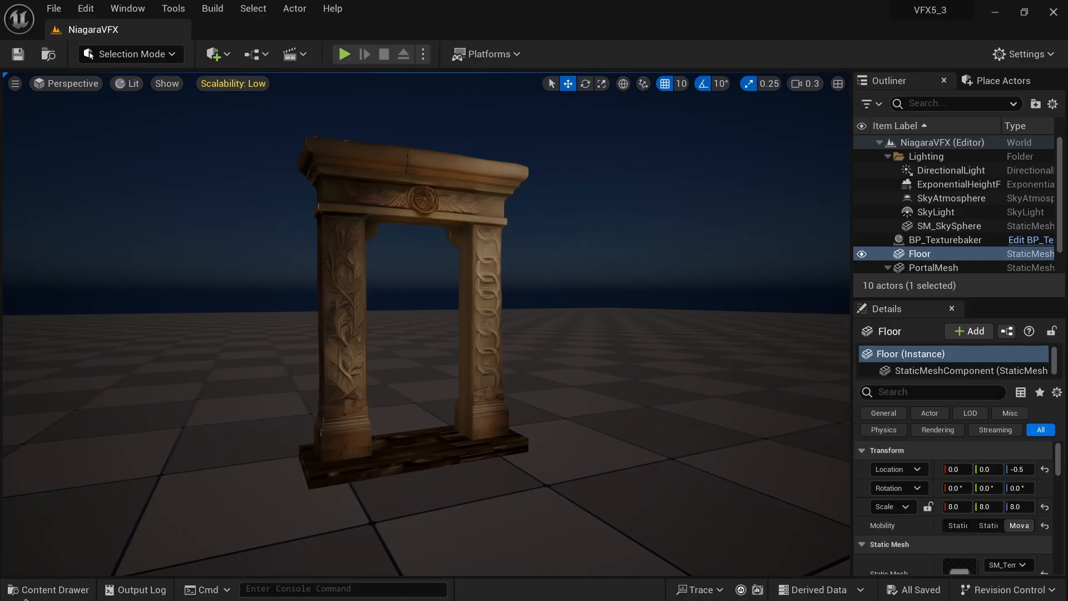
left_click(34, 591)
left_click_drag(402, 496, 409, 431)
right_click_drag(409, 432, 409, 429)
key("w")
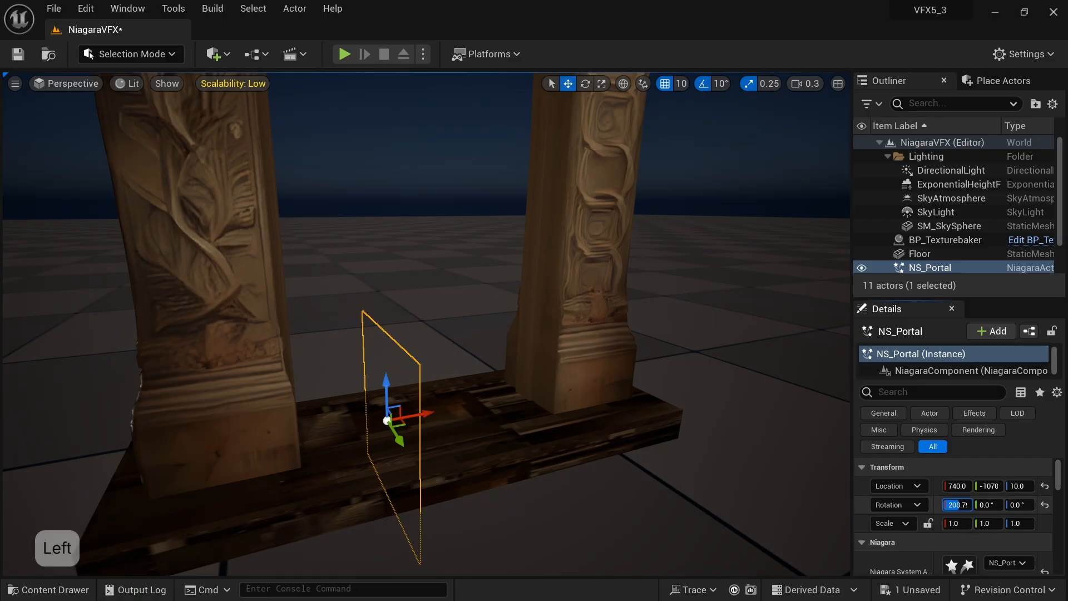
- Reopen NS_Portal and enable Local Space in the SimpleSpriteBurst emitter's properties
left_click(55, 589)
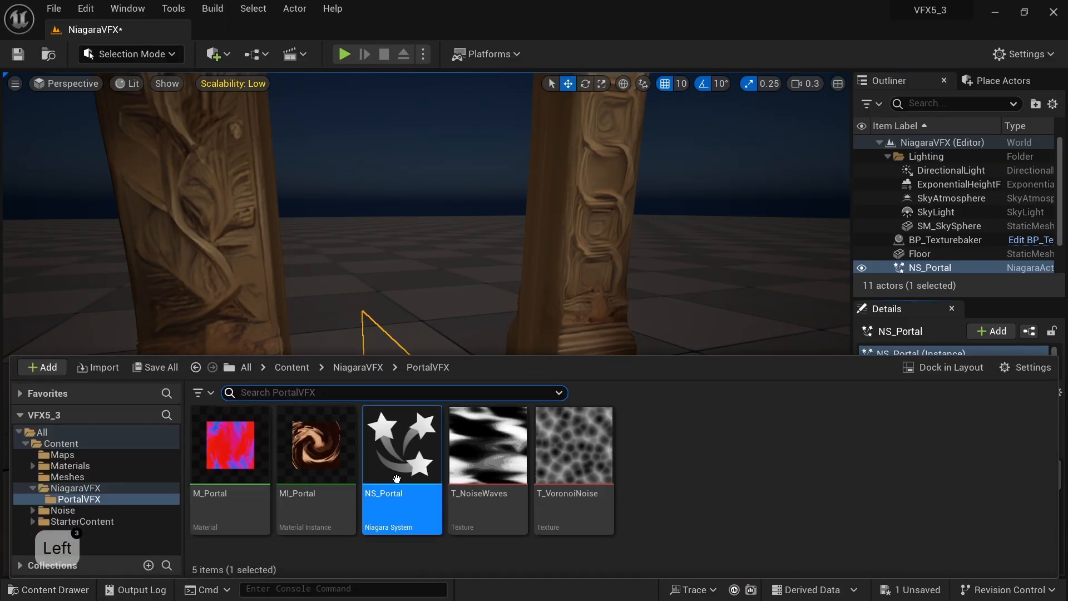
double_click(398, 484)
left_click(485, 134)
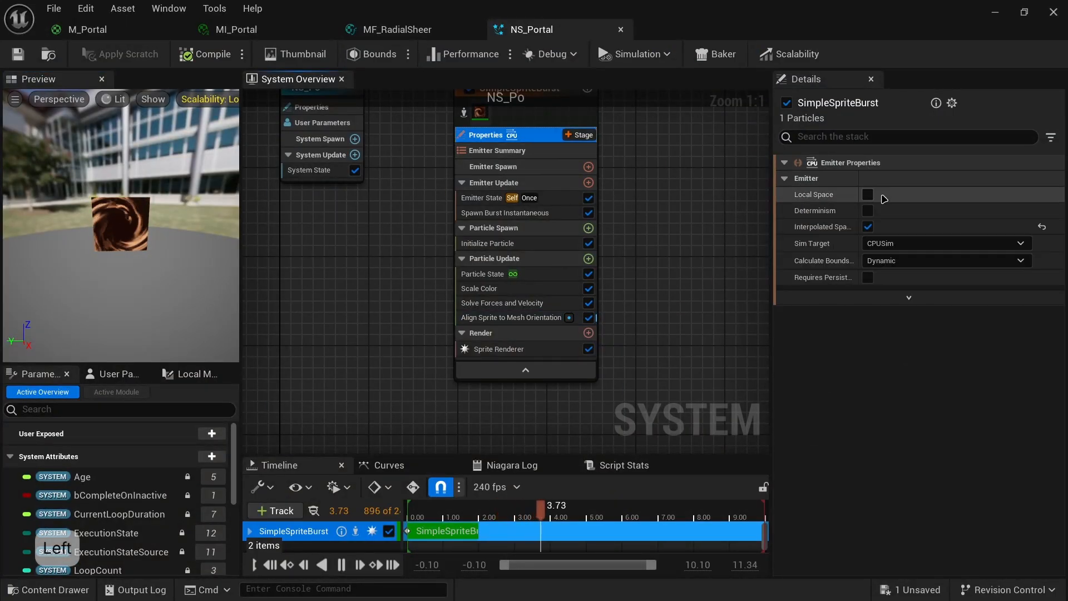
left_click(868, 226)
left_click(867, 195)
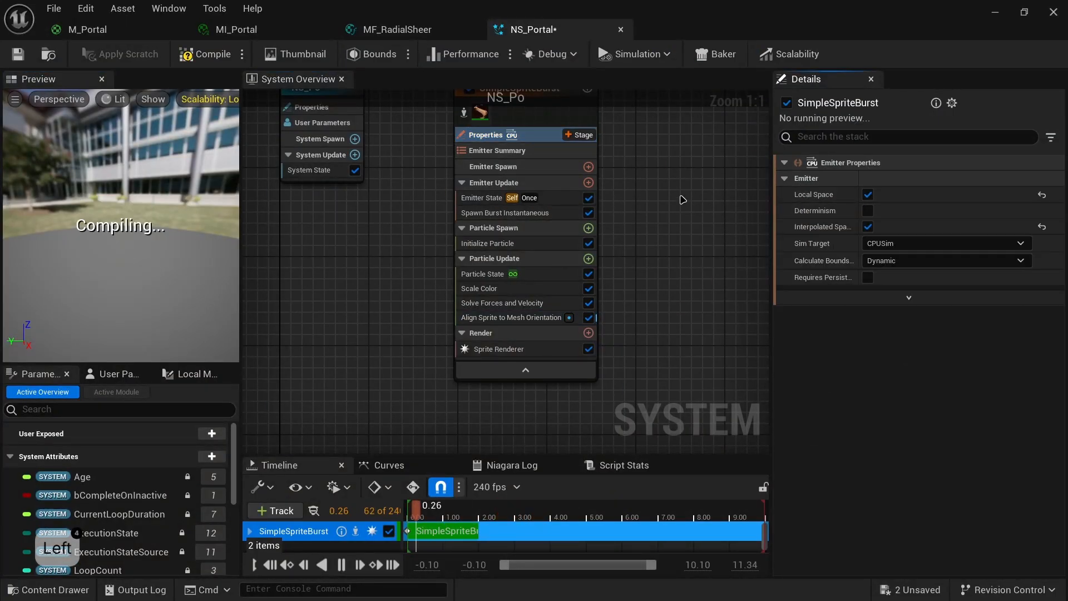
- Rename the SimpleSpriteBurst emitter to PortalFX
right_click_drag(662, 183, 609, 262)
left_click(472, 185)
key("F2")
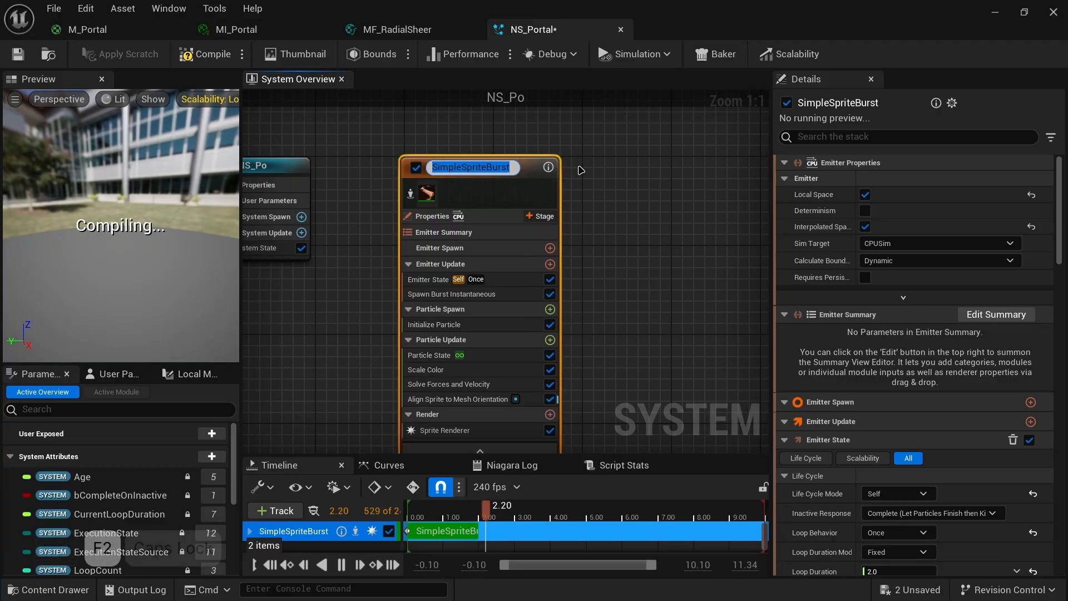
type("Portal")
key("Caps_Lock")
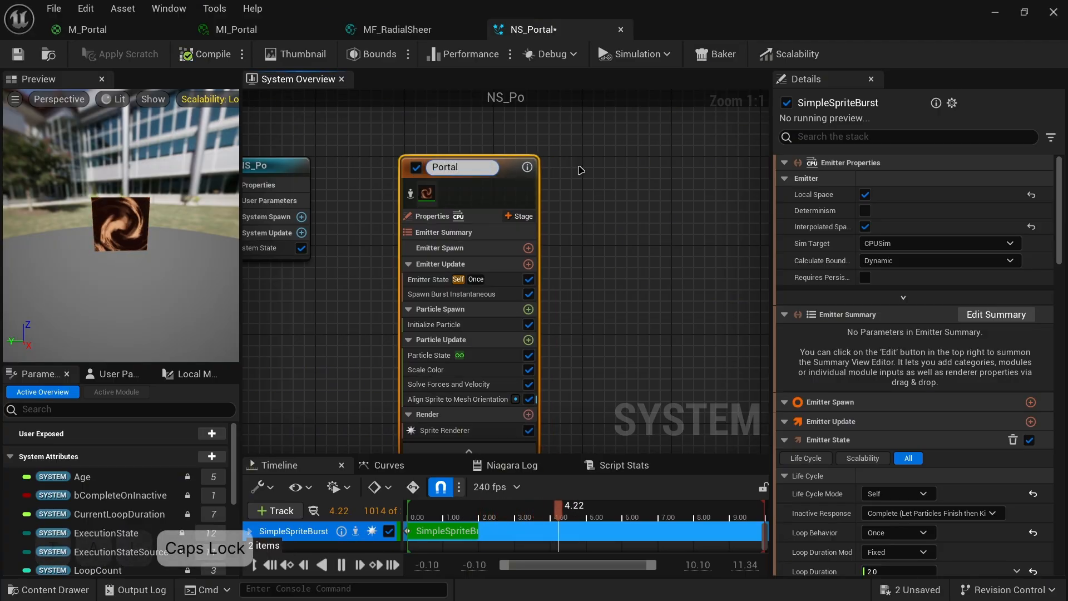
type("FX")
key("Caps_Lock")
key("Return")
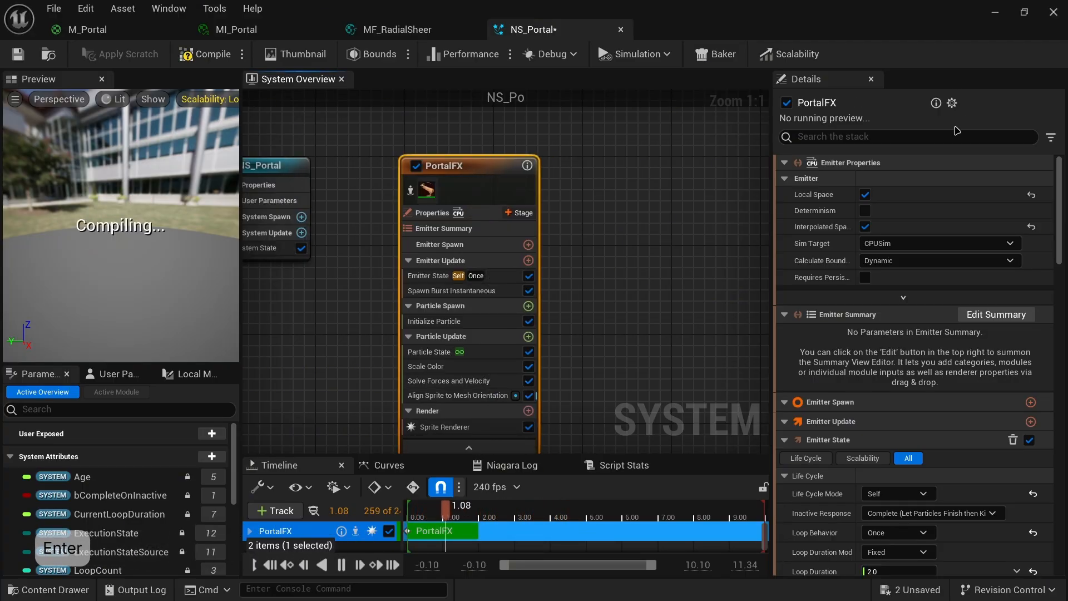
- Return to the NiagaraVFX level and raise the placed NS_Portal actor to a Z location of 40
left_click(1007, 19)
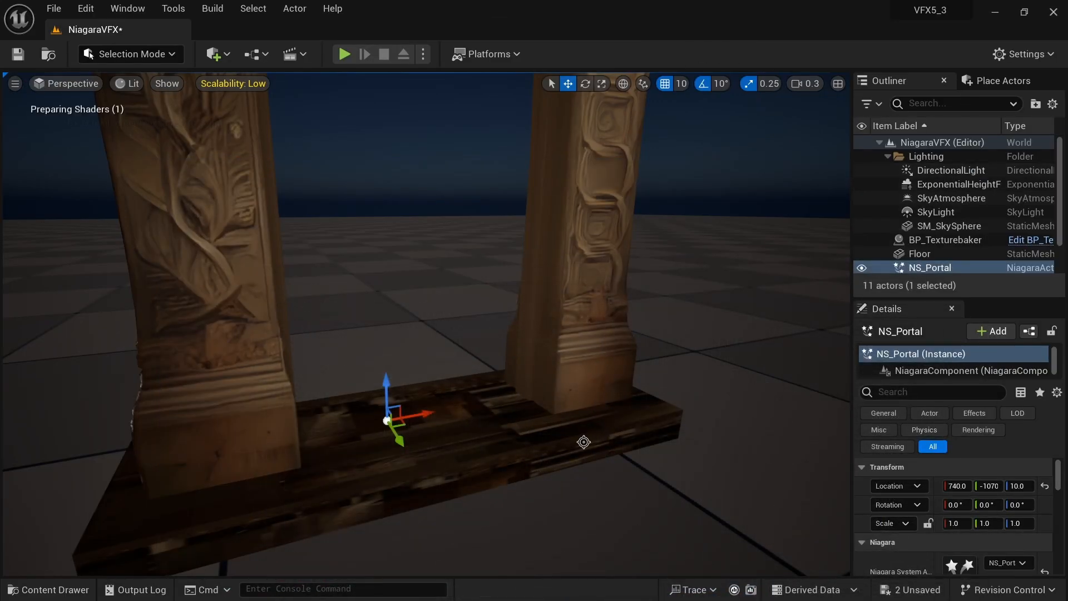
left_click_drag(385, 382, 382, 258)
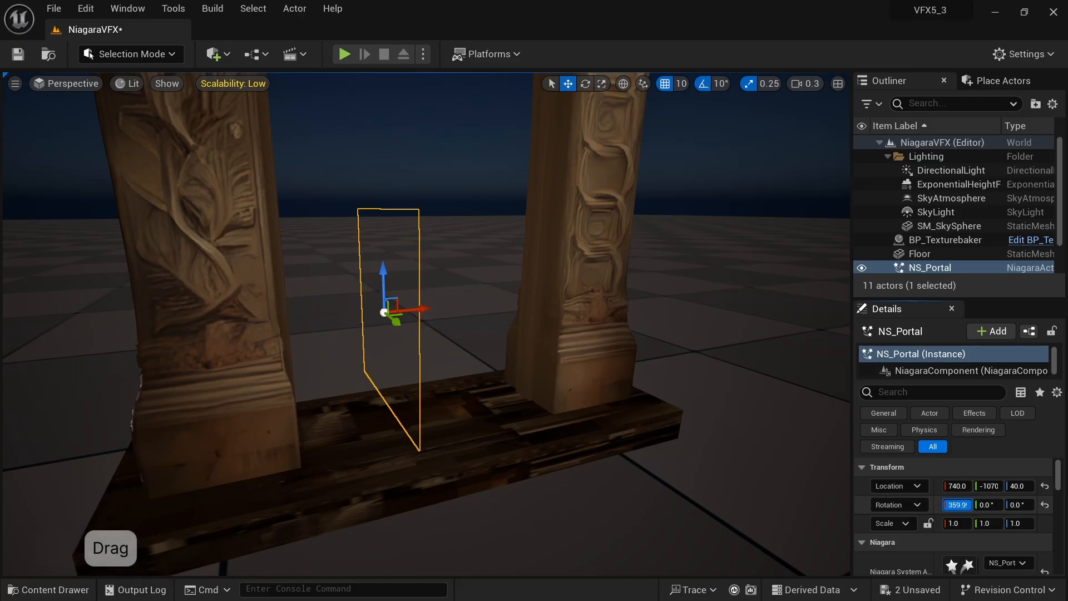
- Set the NS_Portal actor's Z rotation to 90 degrees so the effect faces across the portal frame's opening
left_click_drag(958, 504, 1019, 506)
left_click(1045, 505)
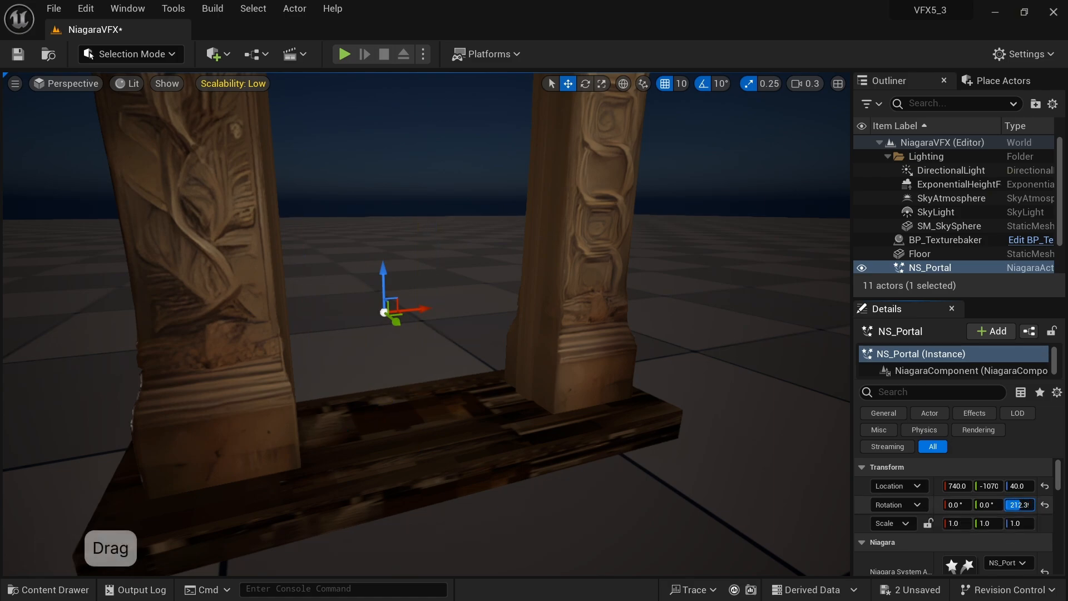
left_click(1020, 505)
left_click_drag(1022, 505, 1020, 504)
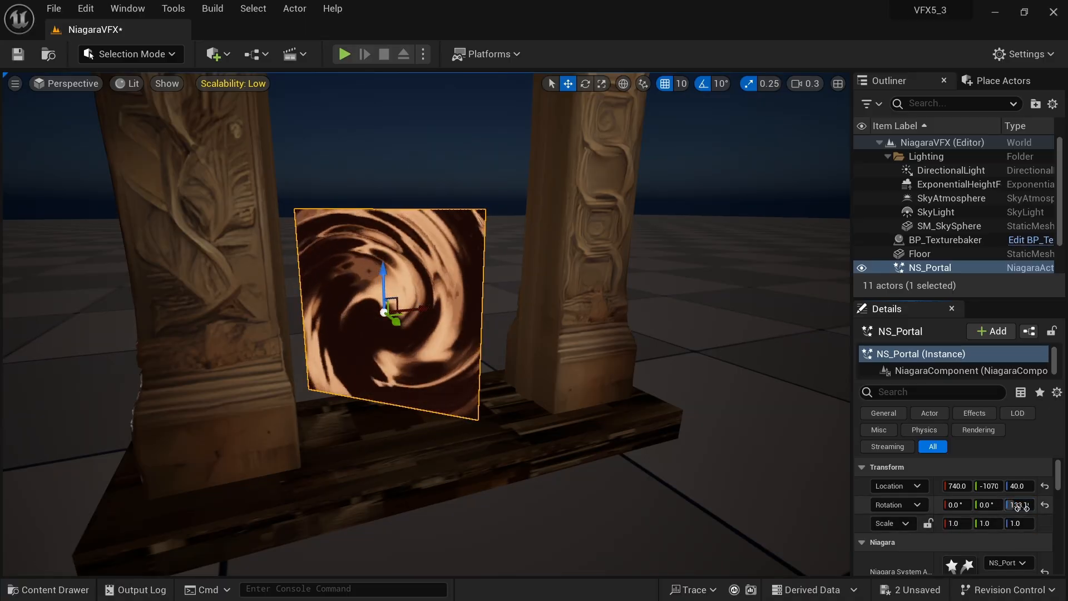
left_click(1020, 505)
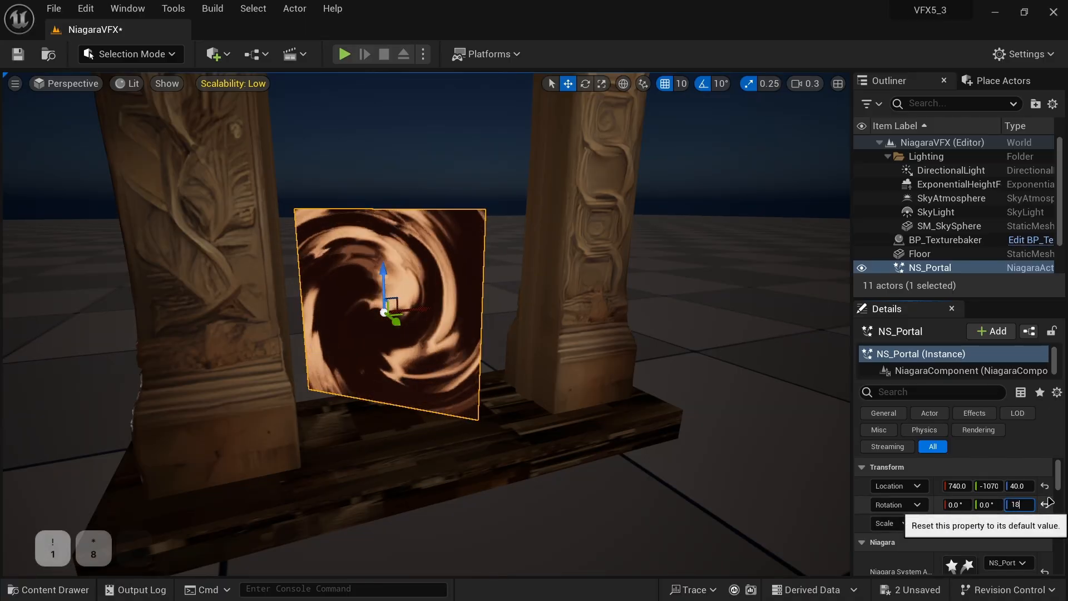
type("80")
key("Return")
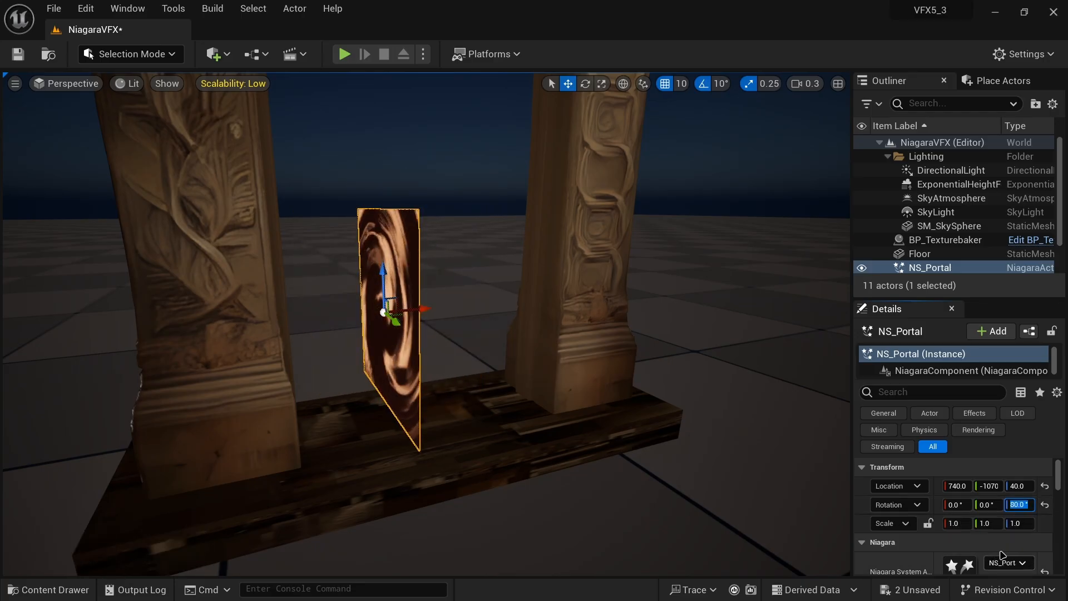
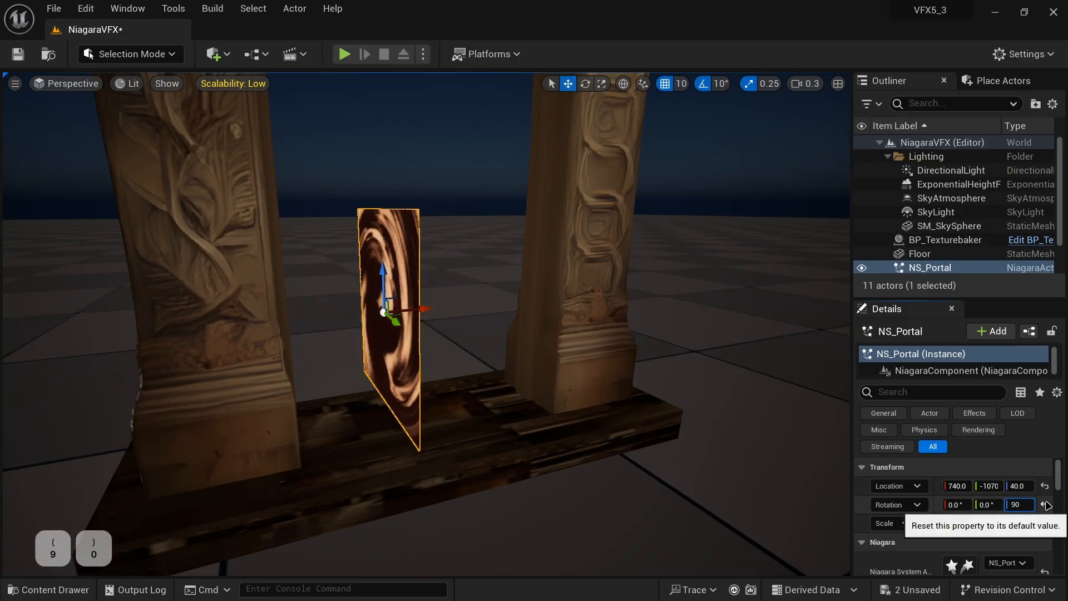
key("Return")
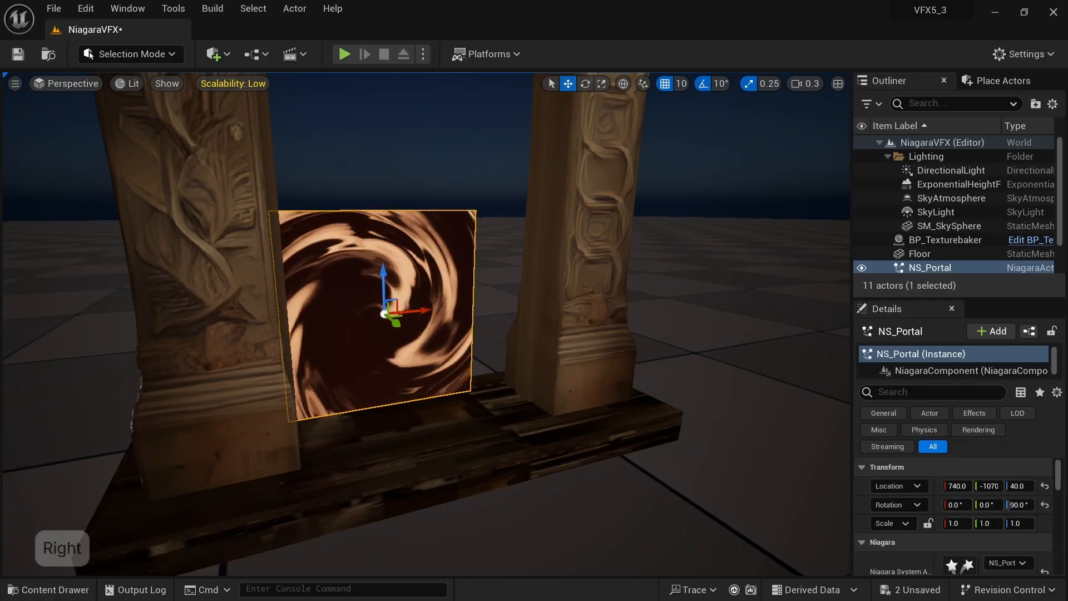
- Center the NS_Portal actor in the frame's opening by moving it to X 750 and Z 80
right_click_drag(434, 345, 421, 306)
key("s")
left_click_drag(443, 347, 440, 184)
key("s")
right_click_drag(439, 183, 495, 323)
key("d")
key("a")
key("w")
key("e")
key("s")
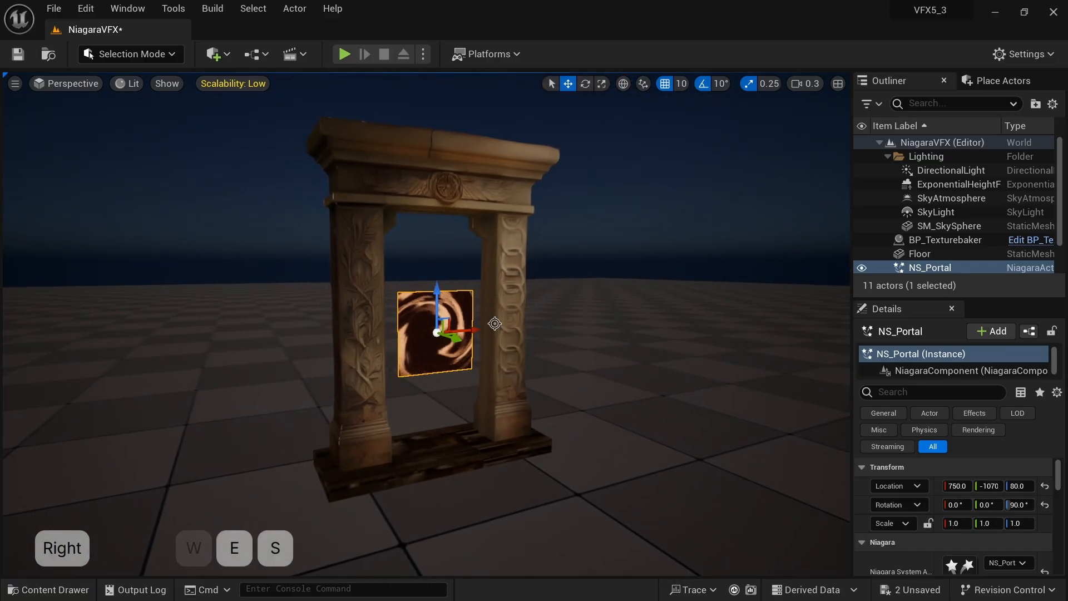
- Reopen NS_Portal and add a Scale Sprite Size module in Non-Uniform mode to PortalFX's Particle Update
left_click(50, 590)
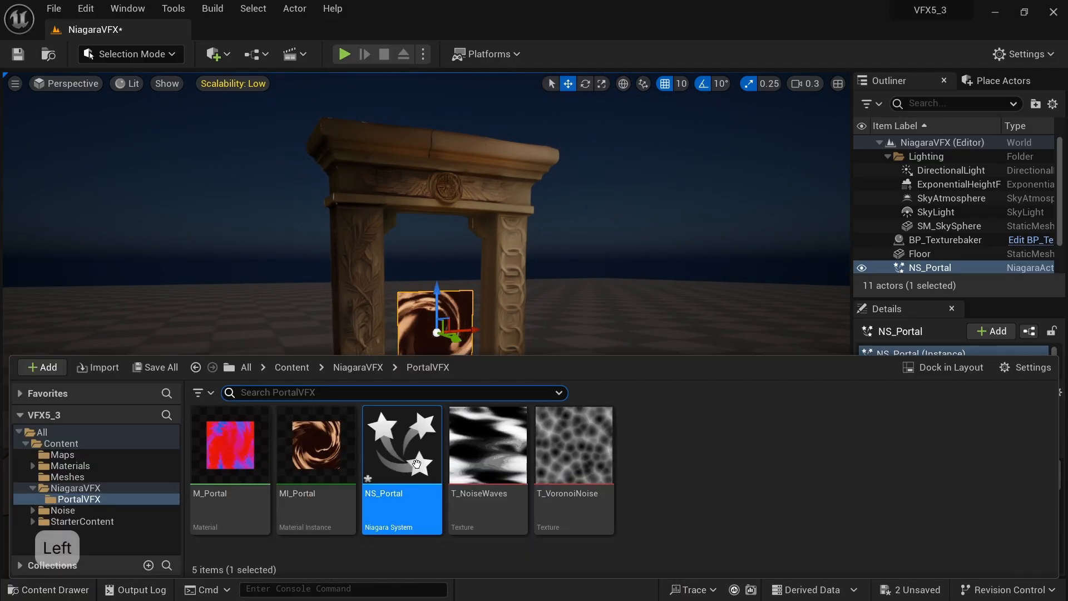
double_click(410, 465)
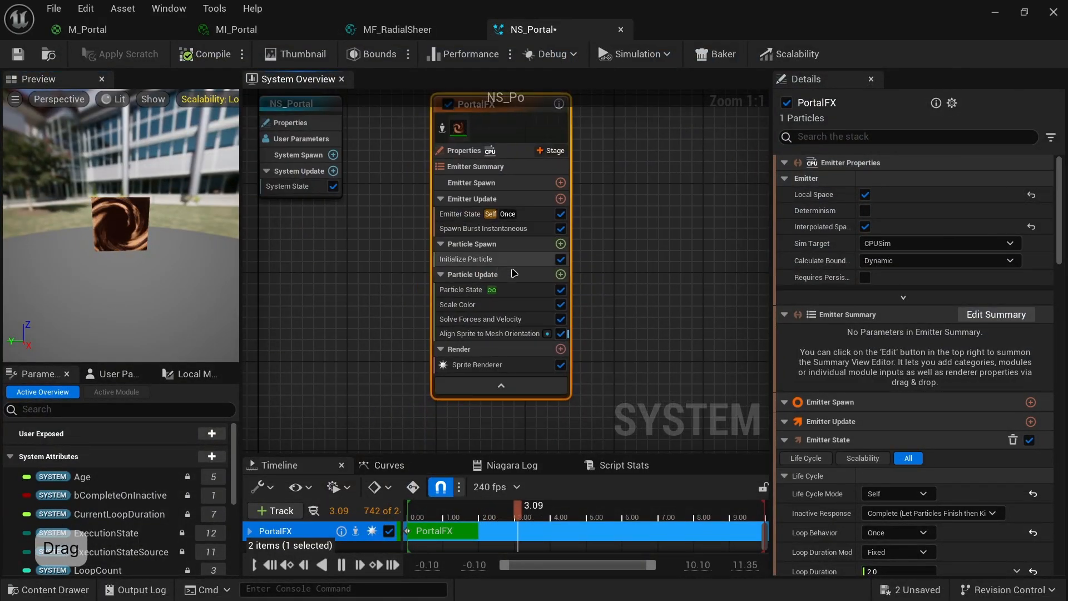
left_click(561, 275)
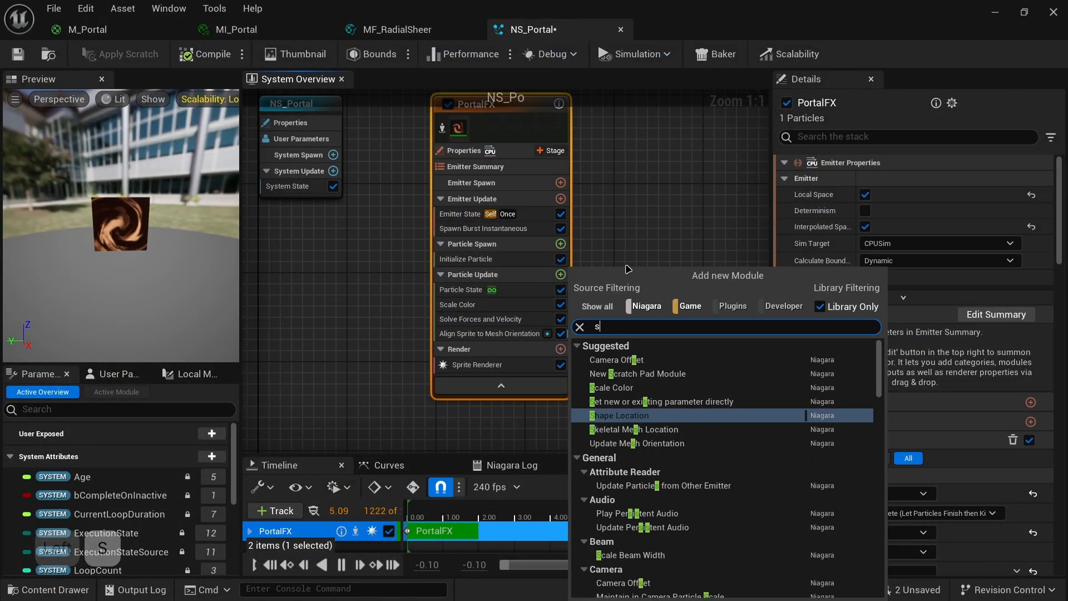
type("scale")
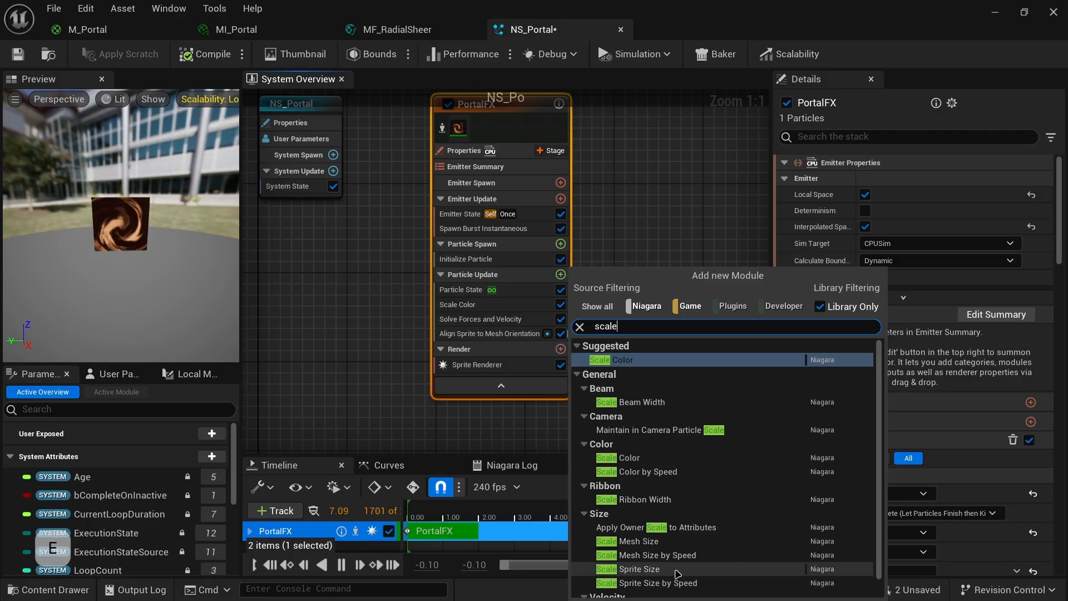
left_click(639, 569)
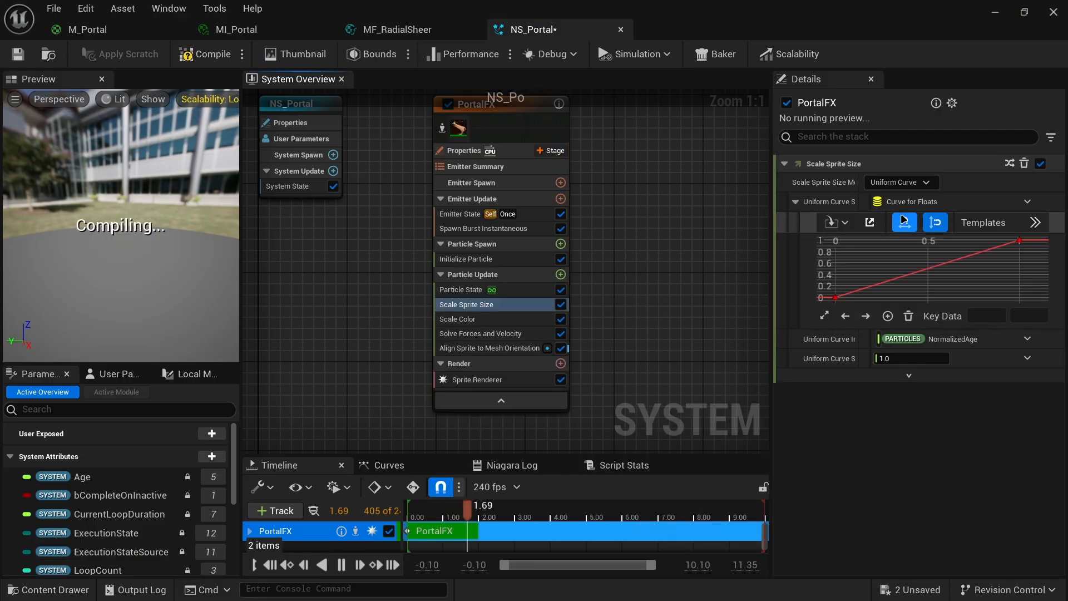
left_click(900, 182)
left_click(890, 234)
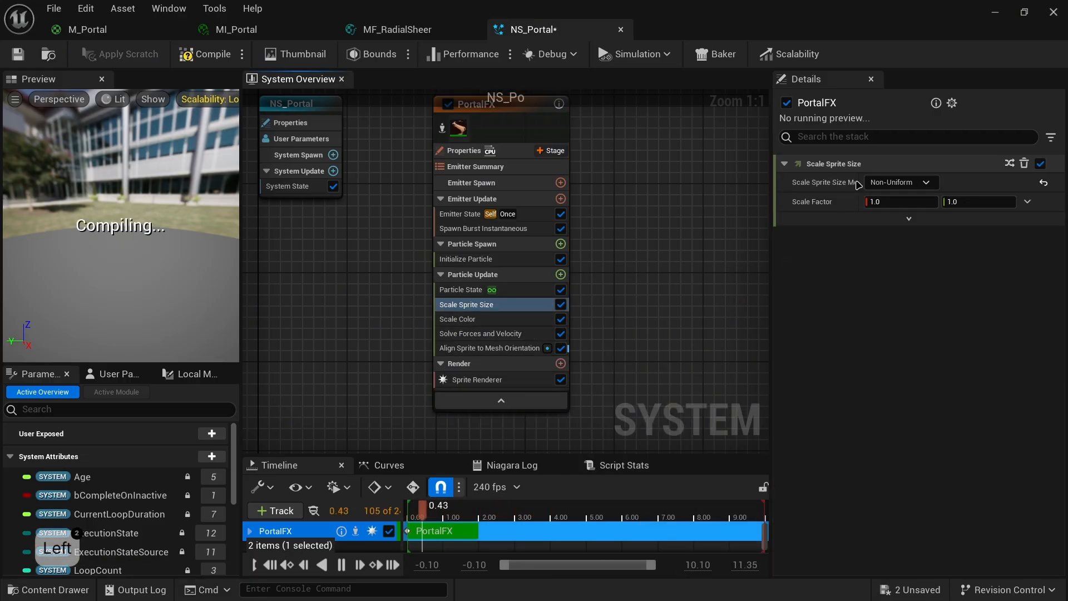
- Create a Vector 2D user parameter named PortalScale in the NS_Portal system
left_click(115, 374)
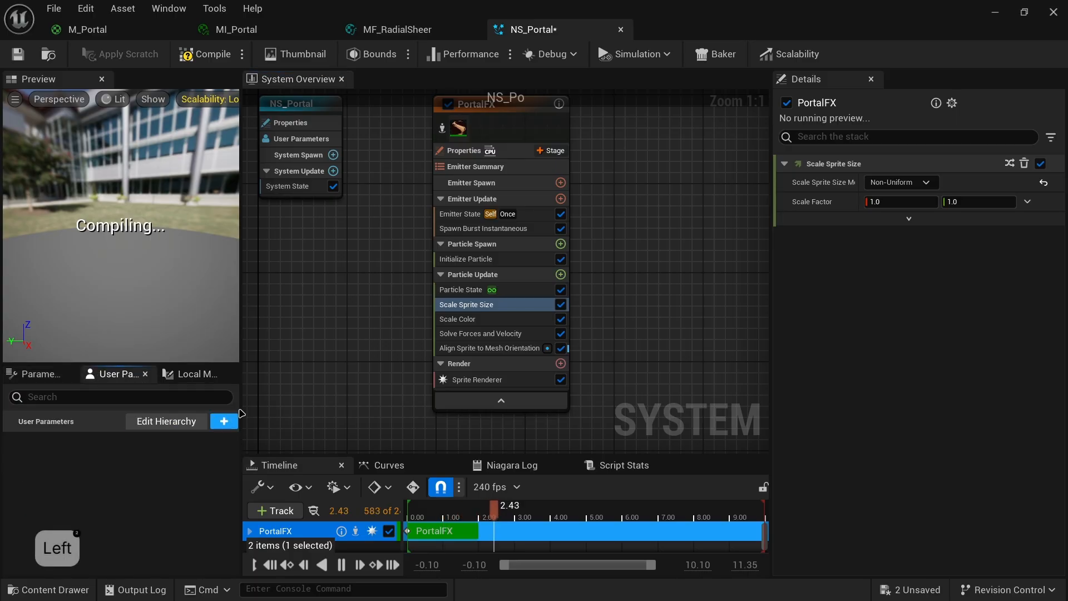
left_click(237, 417)
key("Caps_Lock")
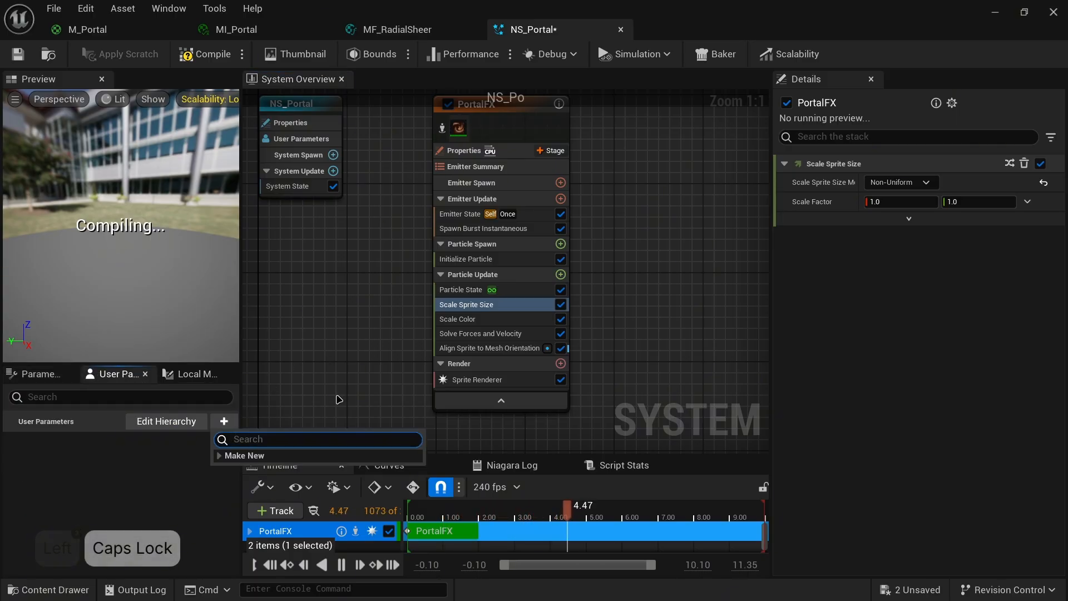
type("2D")
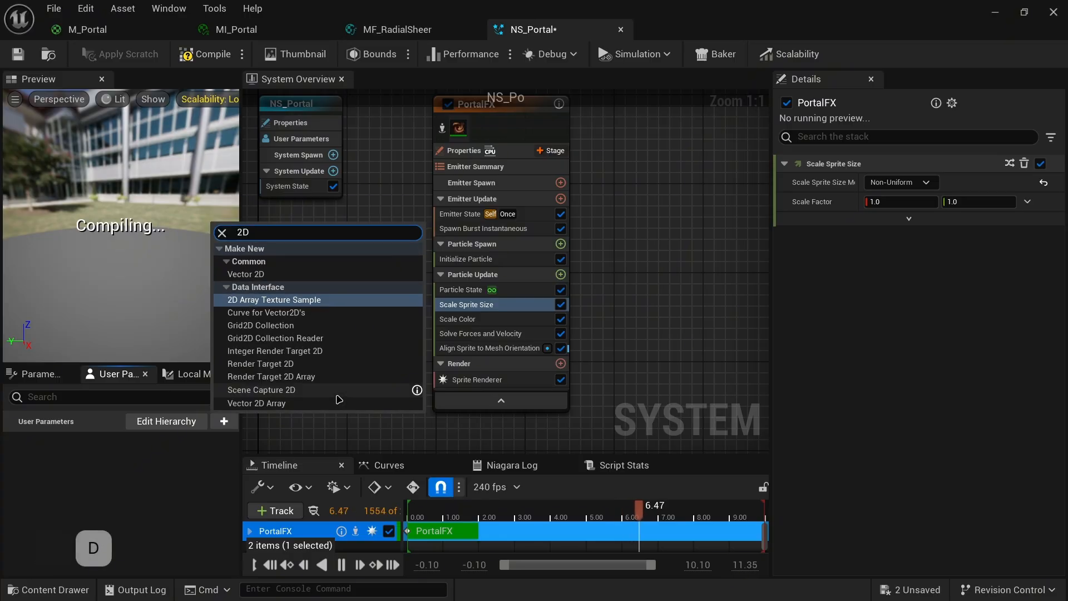
left_click(245, 274)
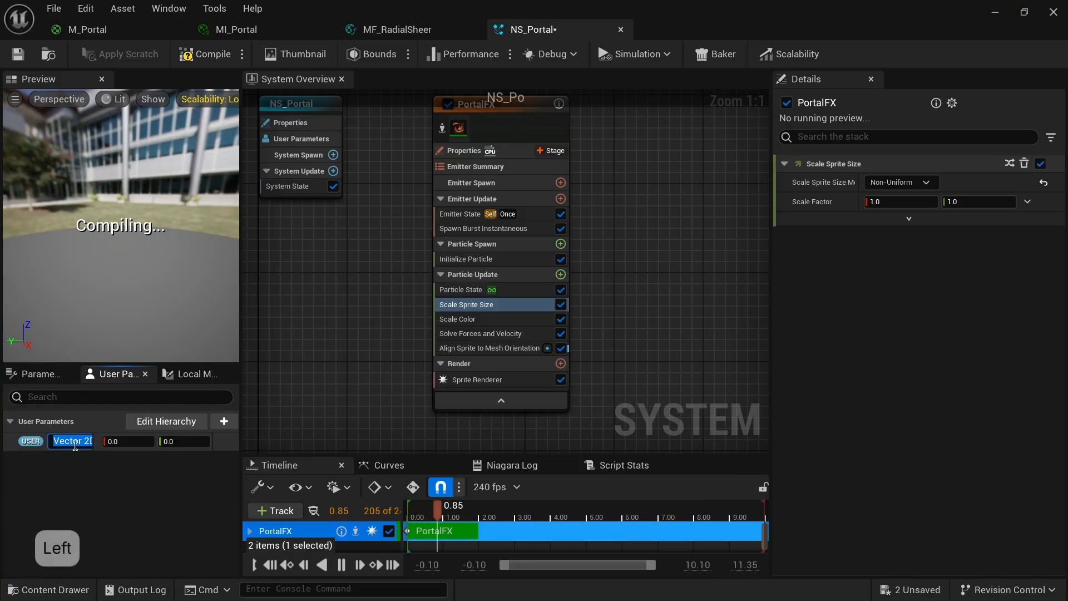
type("P")
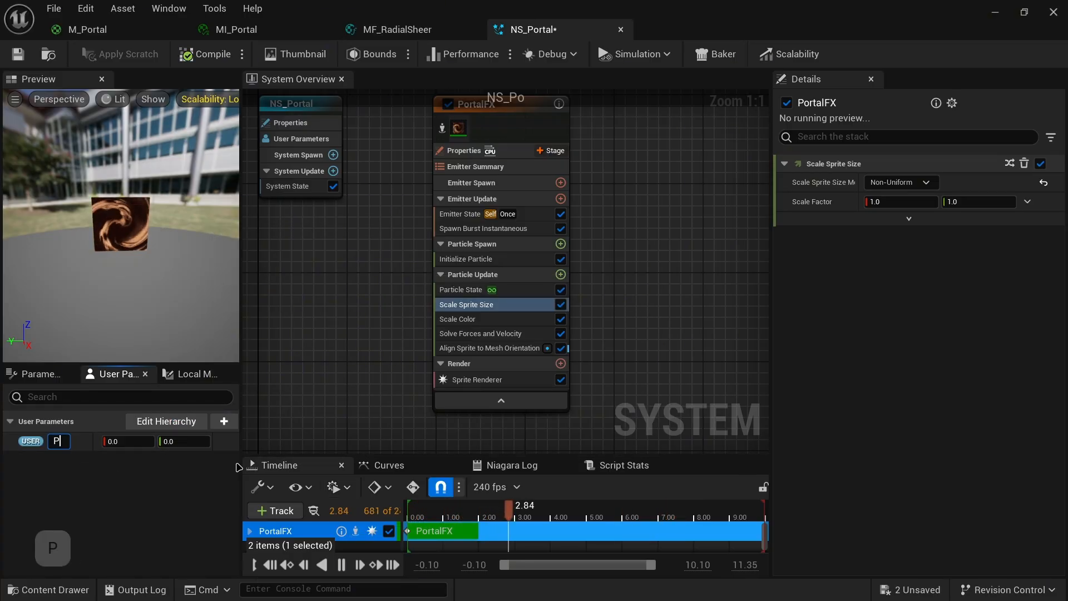
key("Caps_Lock")
type("ortal")
key("Caps_Lock")
type("S")
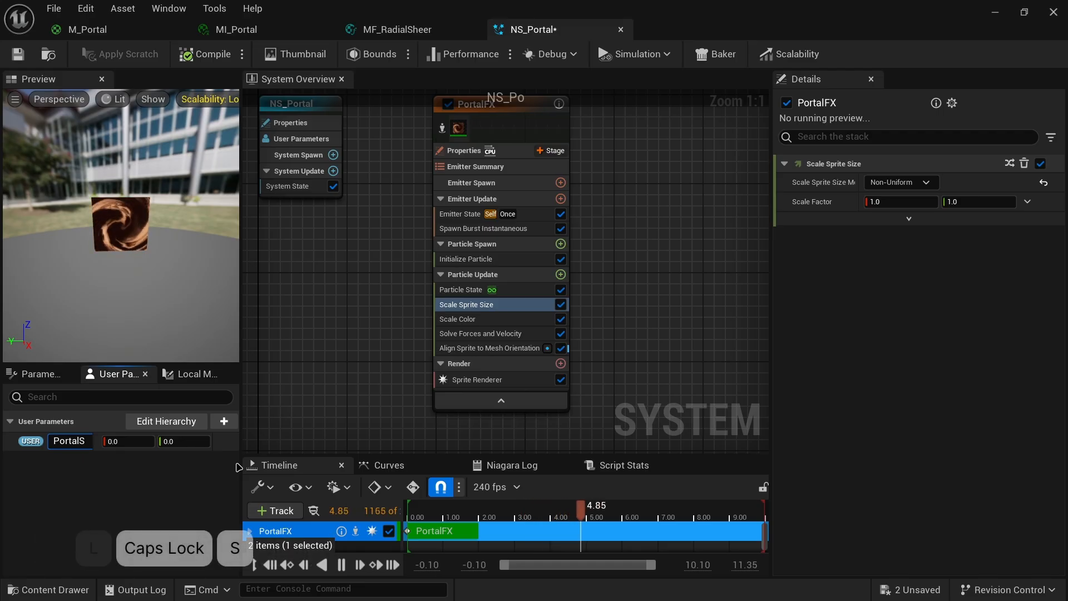
key("Caps_Lock")
type("cal")
key("Return")
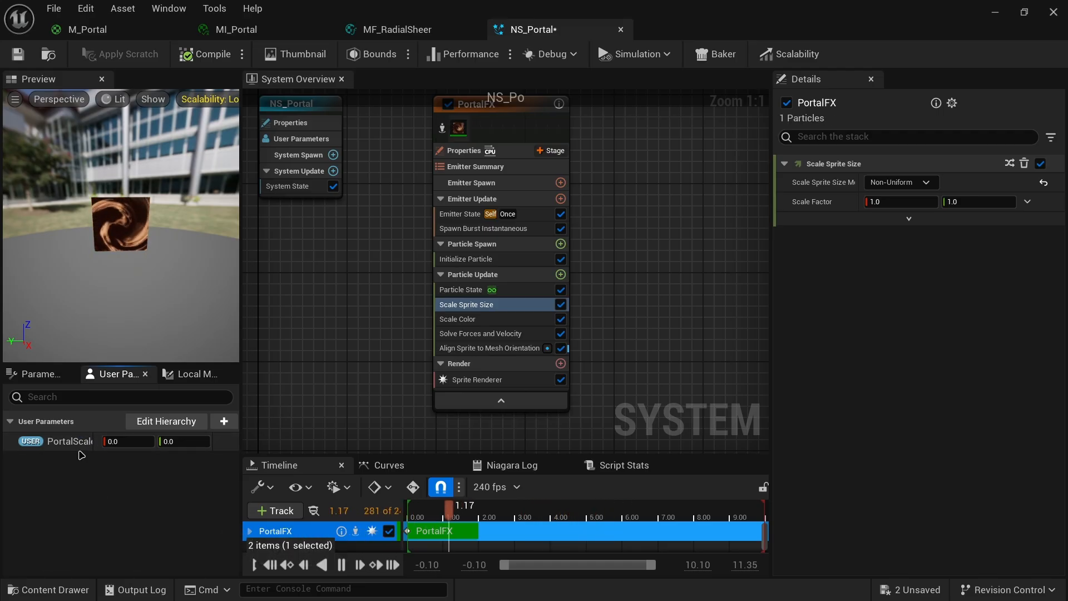
- Set both default values of the PortalScale user parameter to 1.0
left_click_drag(93, 449, 114, 449)
left_click(139, 441)
type("1")
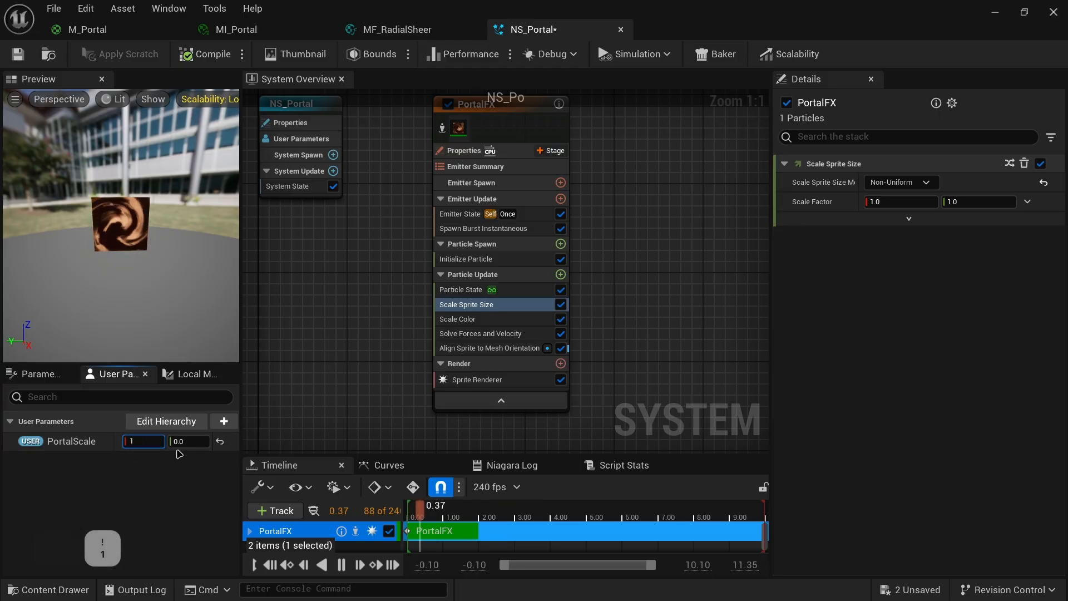
left_click(183, 442)
type("1")
- Link PortalScale to the Scale Factor of the Scale Sprite Size module and save the NS_Portal system
left_click_drag(68, 441, 907, 207)
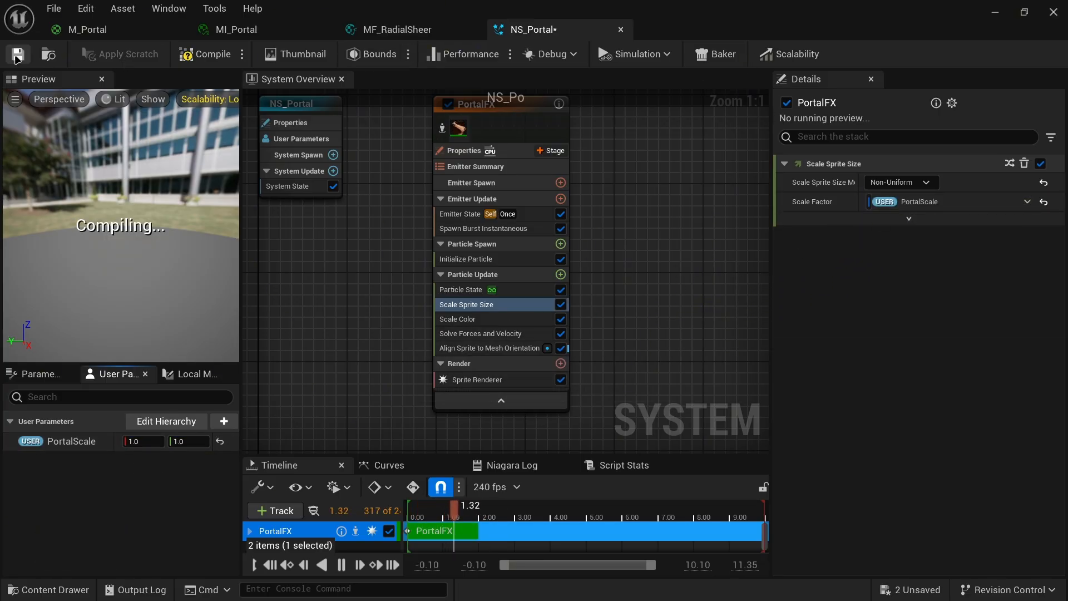
left_click(17, 56)
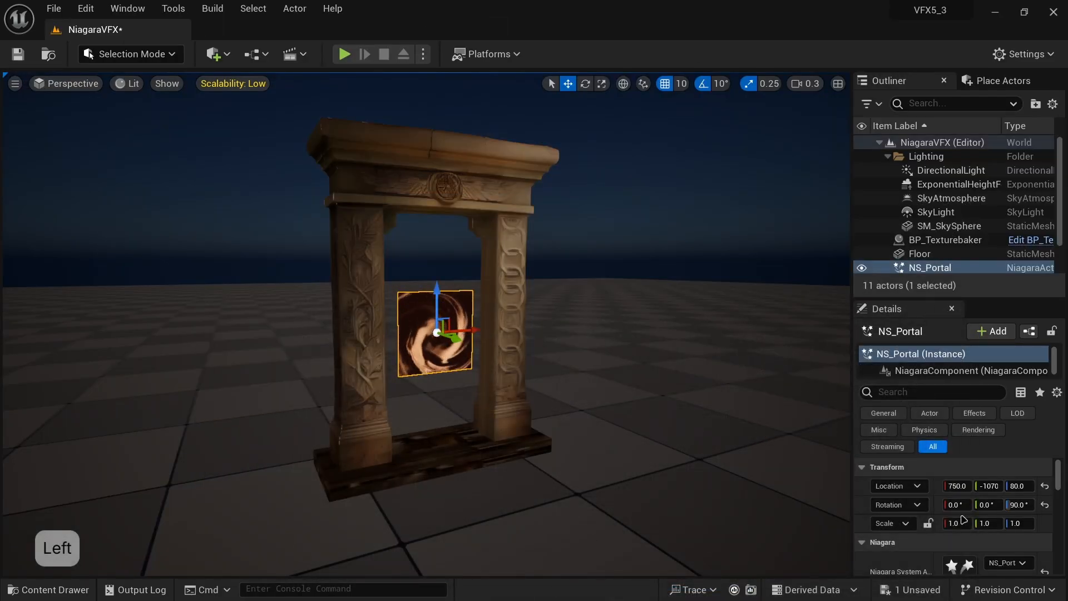
- In the NiagaraVFX level, set the NS_Portal actor's PortalScale to about 3.11 for the first value and 1.7 for the second
scroll(898, 529, "down", 8)
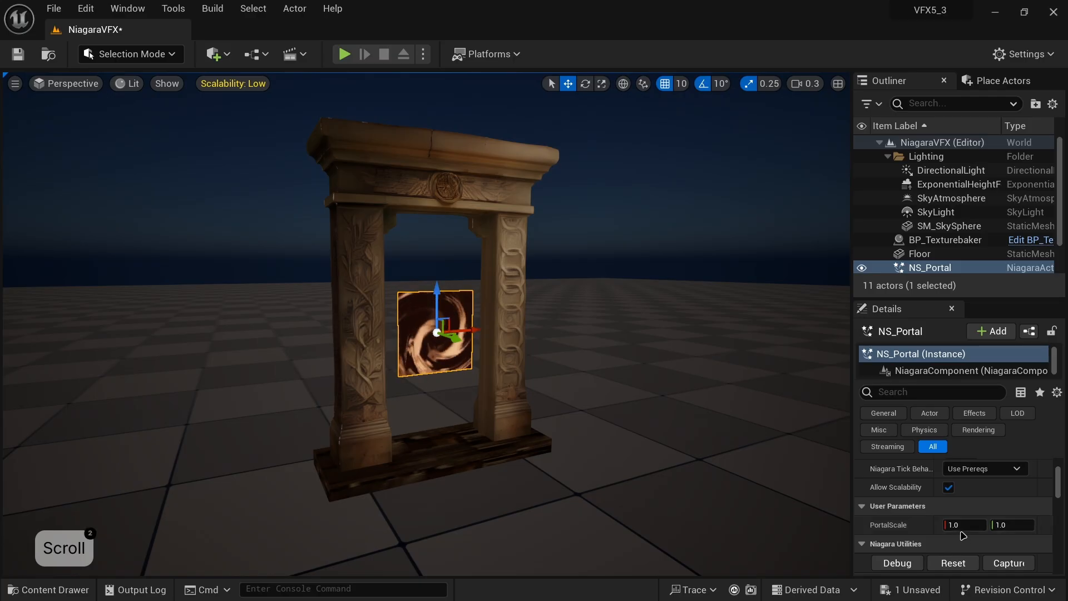
left_click_drag(964, 525, 996, 528)
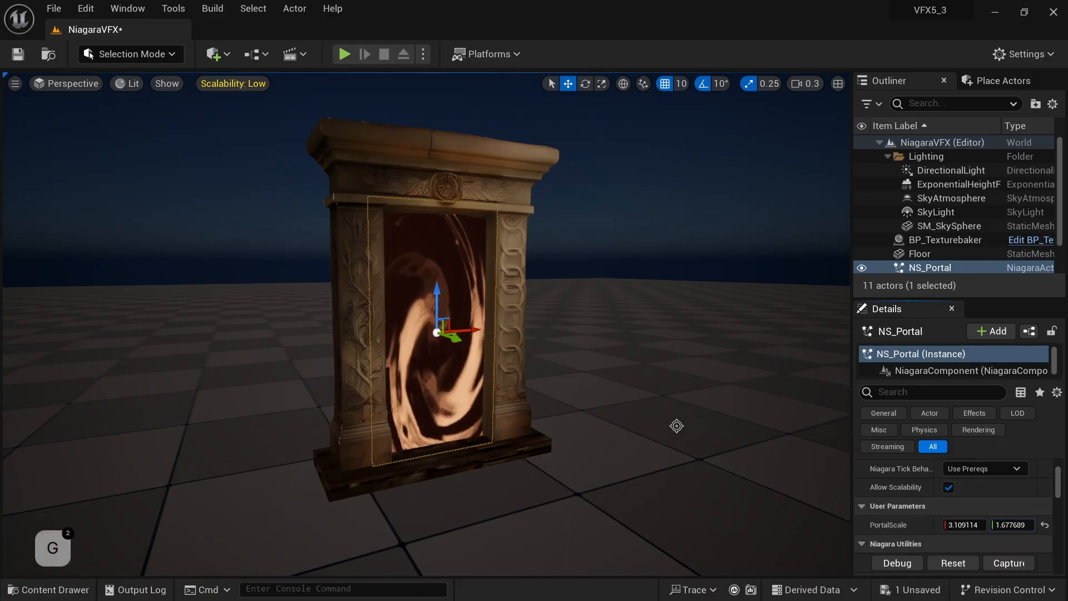
right_click_drag(629, 398, 612, 394)
key("g")
key("d")
key("w")
scroll(622, 397, "up", 2)
left_click_drag(1018, 524, 1009, 524)
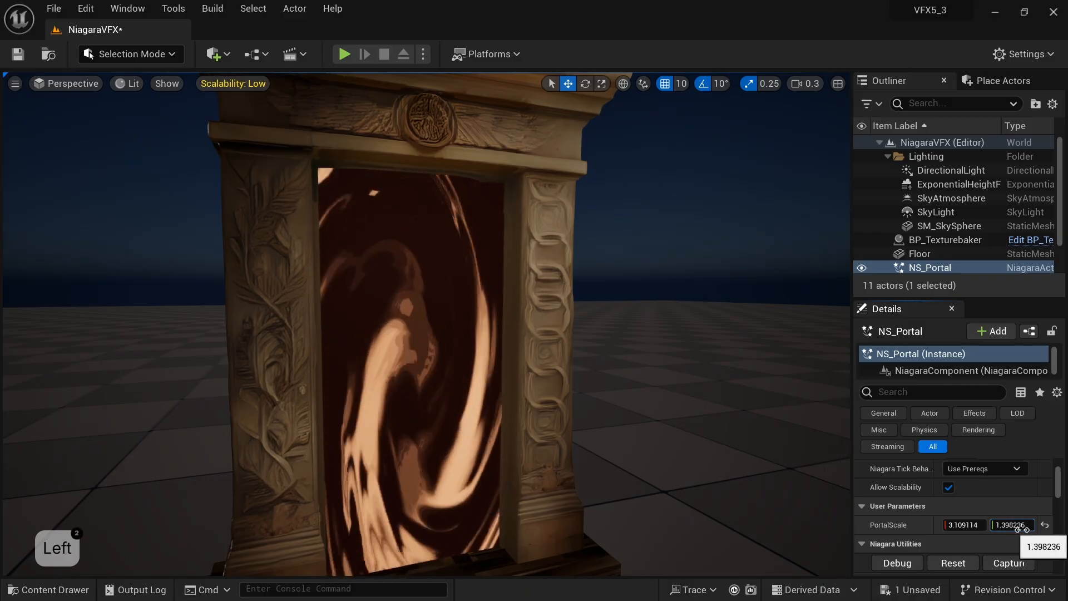
right_click_drag(768, 435, 742, 430)
key("d")
left_click(1007, 525)
type("1.7")
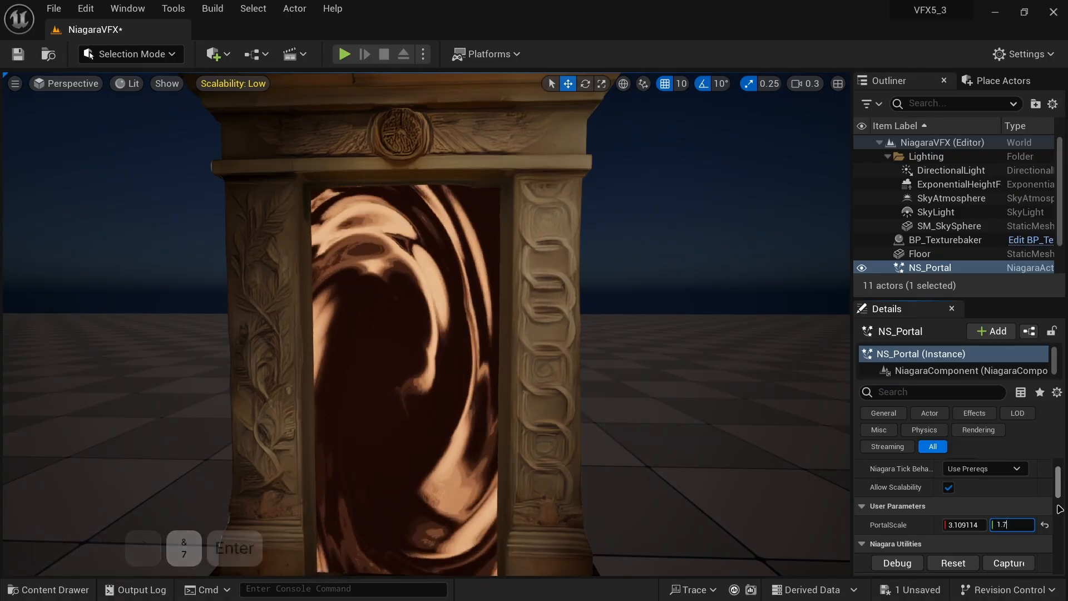
key("Return")
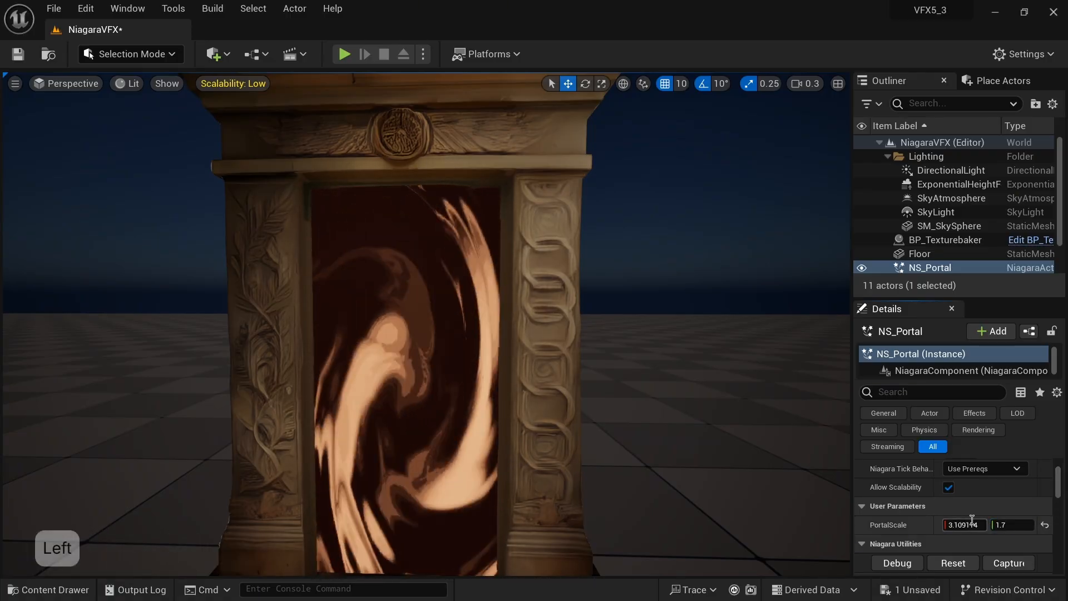
- Try 2.0 as the first PortalScale value on the NS_Portal actor, and settle on 3.0
left_click(972, 523)
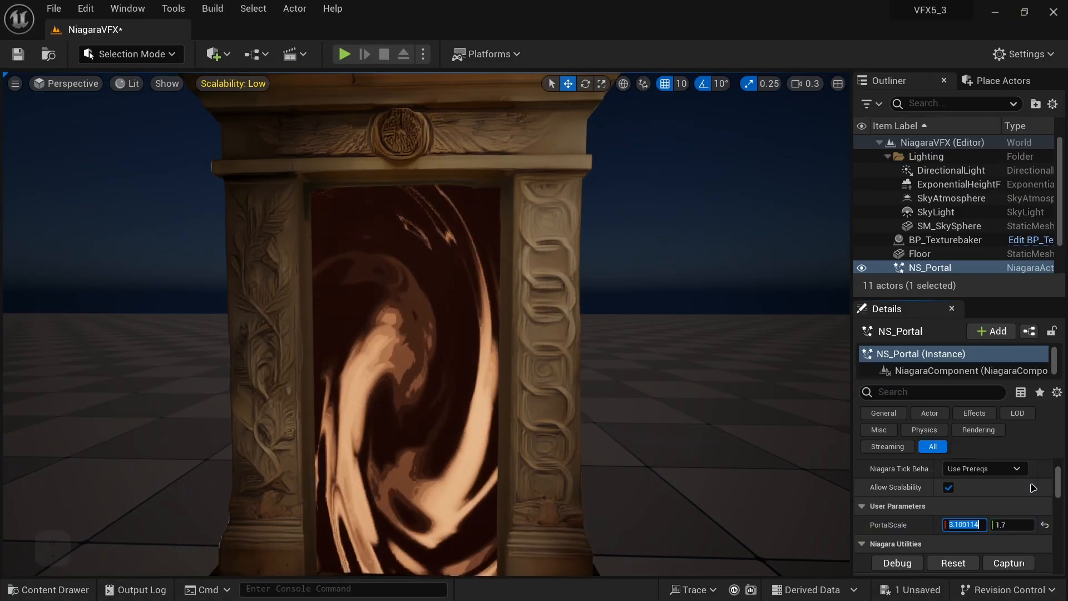
type("2.0")
key("Return")
left_click(967, 510)
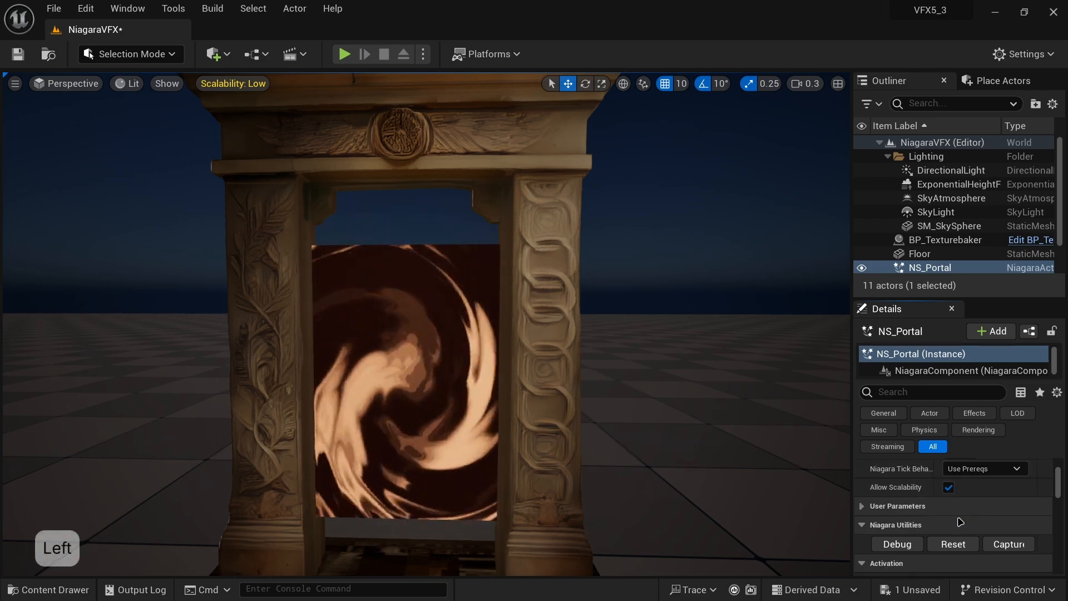
left_click(961, 509)
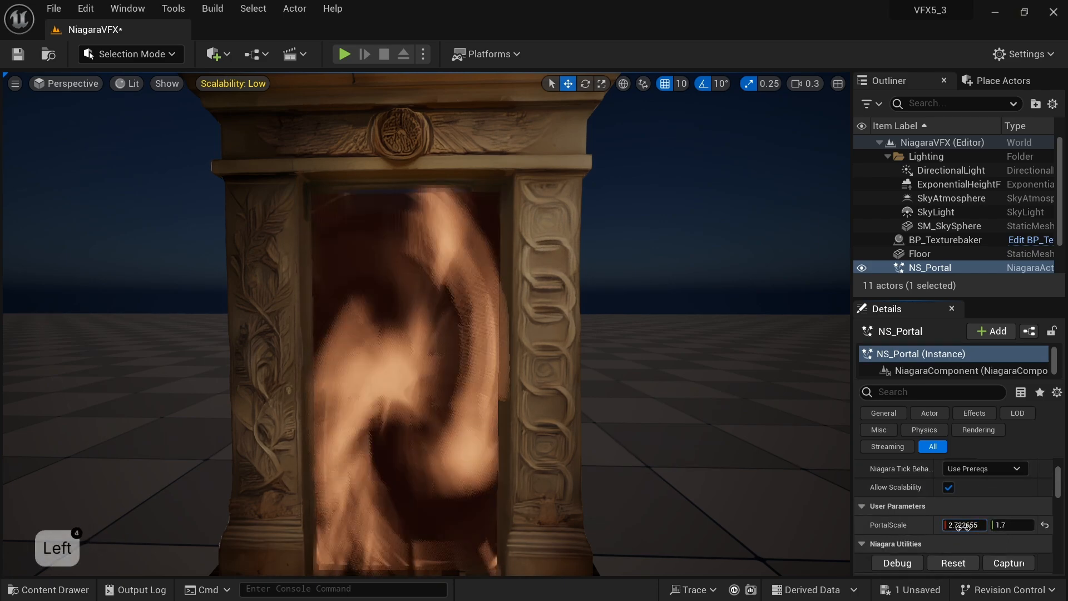
left_click(958, 526)
type("3.0")
key("Return")
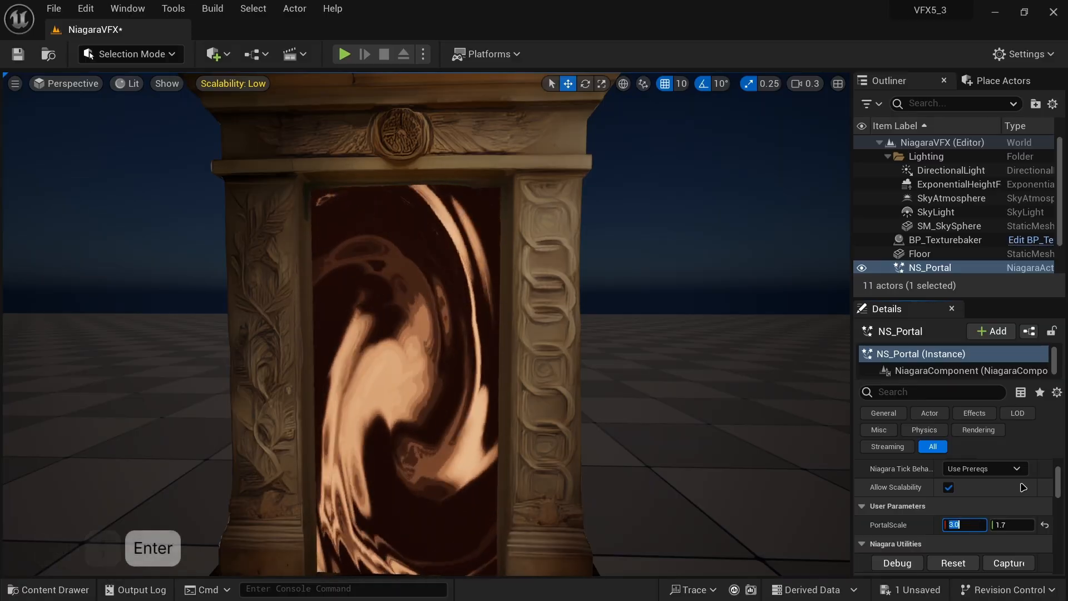
- Set the NS_Portal actor's PortalScale to 3.2 for the first value and 2.0 for the second
key("s")
right_click_drag(500, 333, 482, 337)
key("a")
key("w")
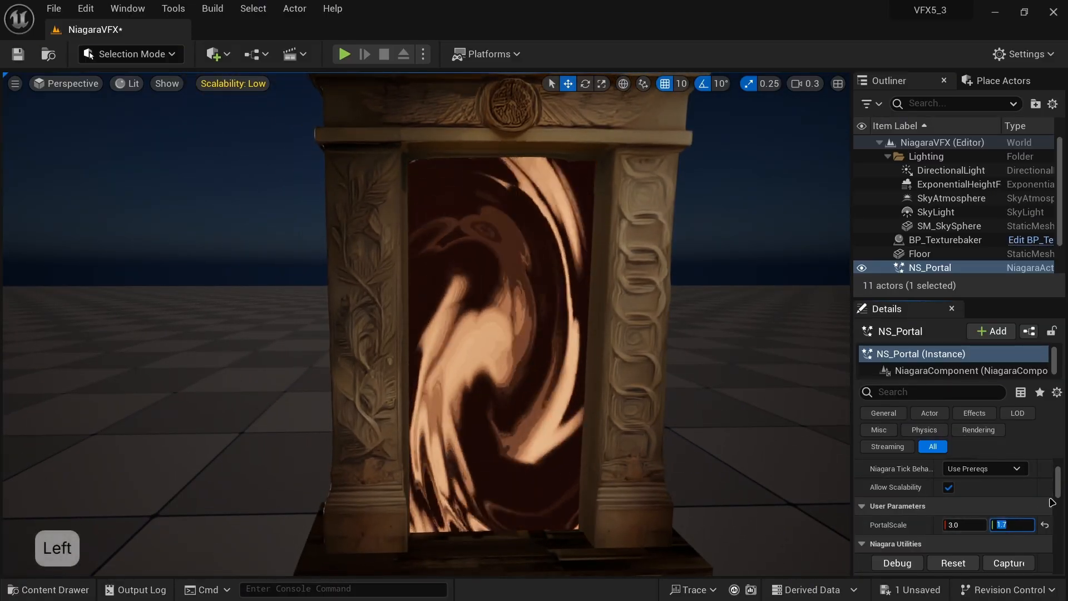
type("2")
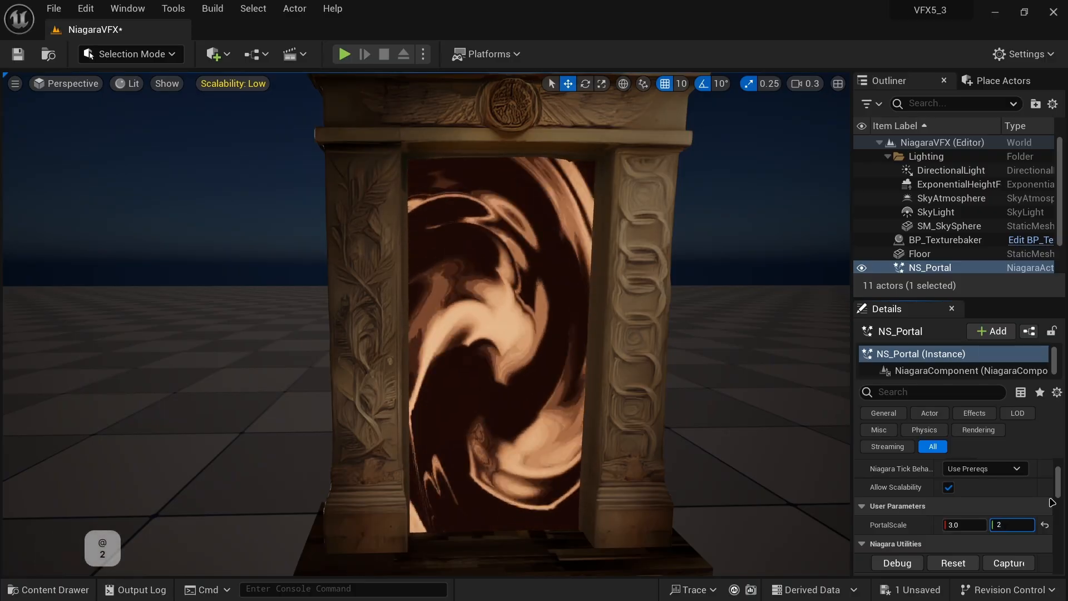
left_click(962, 526)
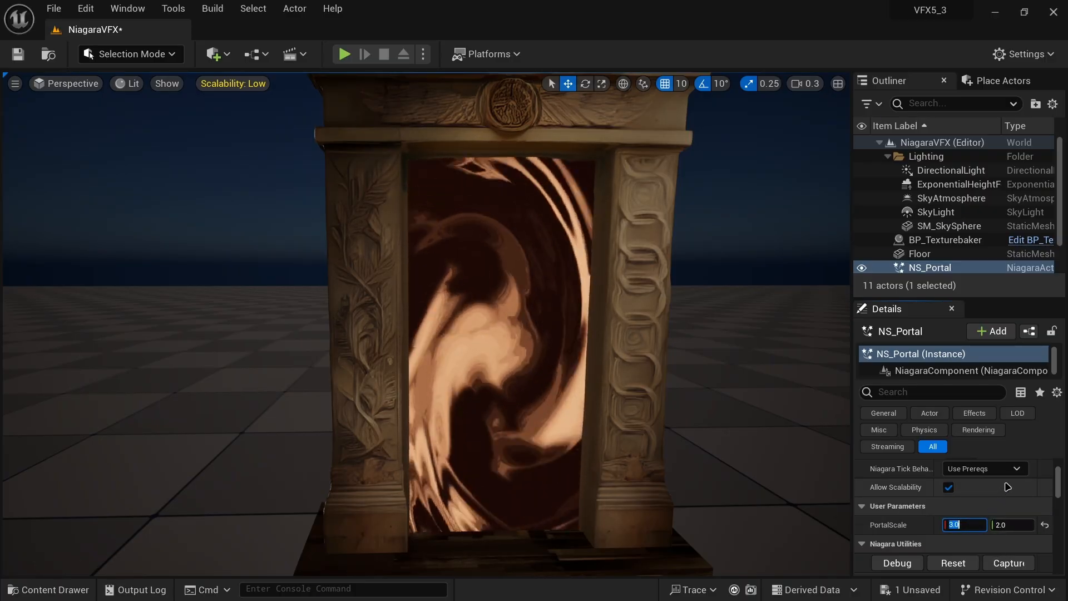
type("3.2")
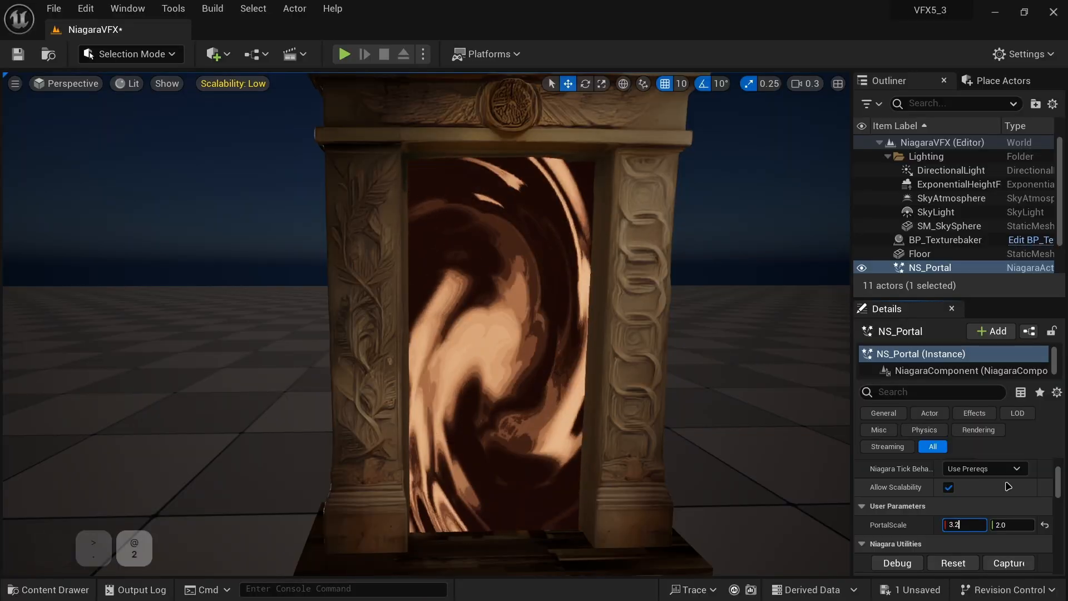
key("Return")
- Nudge the NS_Portal actor slightly within the portal frame and turn off grid snapping
right_click_drag(490, 333, 526, 336)
key("w")
key("a")
key("g")
left_click_drag(504, 353, 499, 350)
left_click(665, 83)
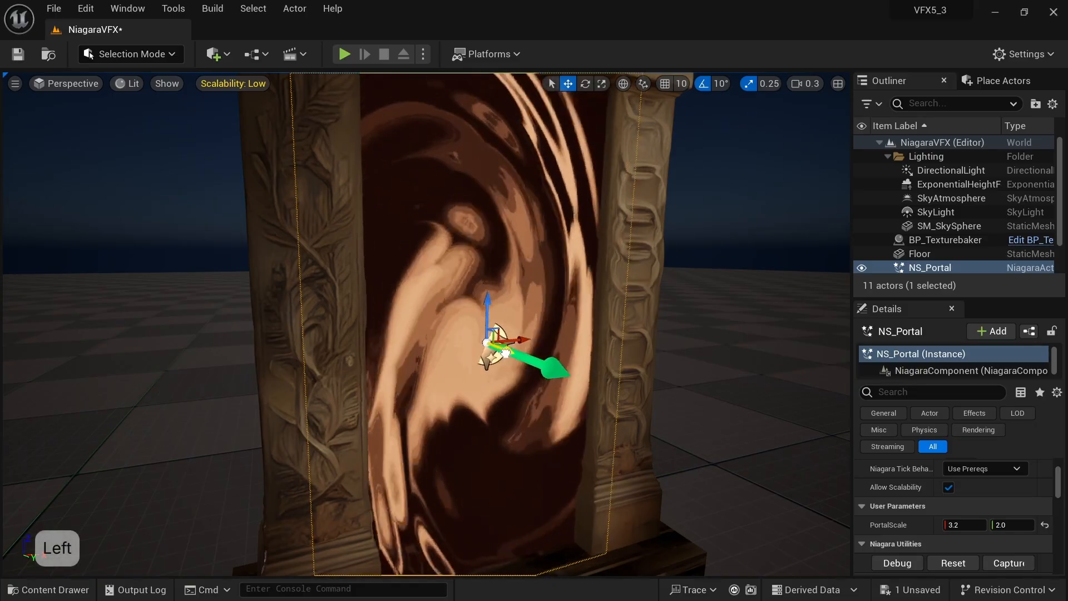
- Examine how the portal effect fits inside the stone frame from several angles and distances
key("g")
key("s")
mouse_move(653, 331)
right_mouse_down()
mouse_move(660, 318)
mouse_move(644, 326)
right_mouse_up()
key("a")
key("d")
key("s")
key("w")
key("e")
key("s")
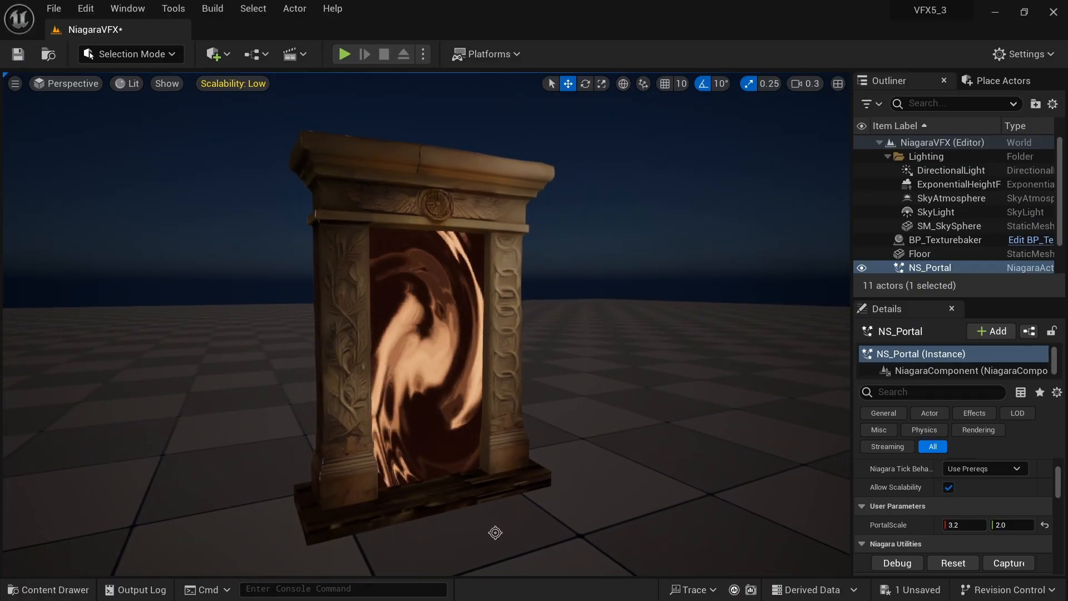
- Open the NS_Portal Niagara system and show the PortalFX emitter's Initialize Particle settings
left_click(48, 590)
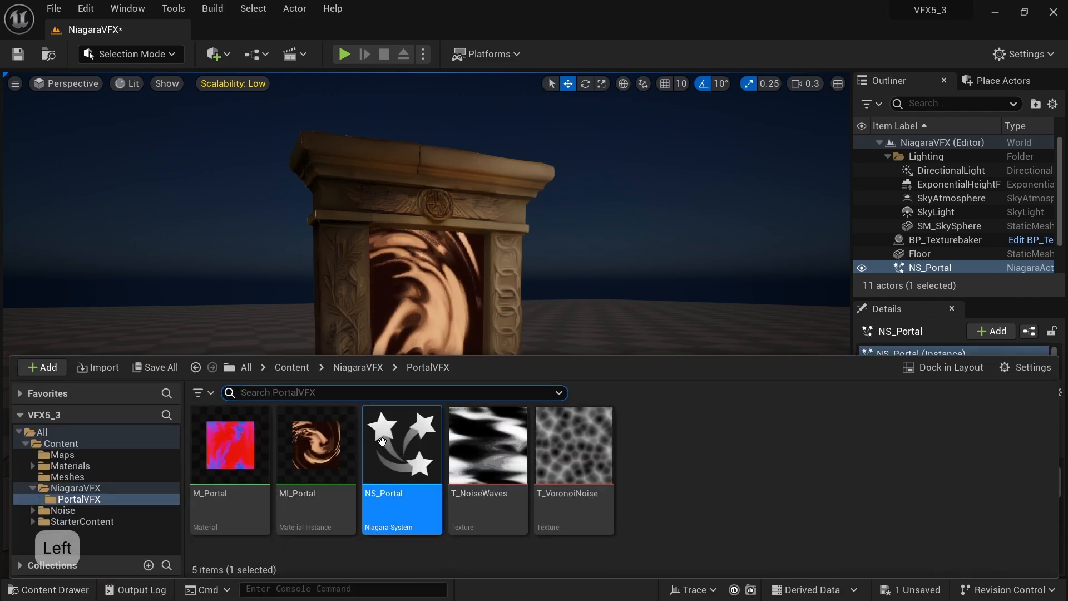
double_click(401, 474)
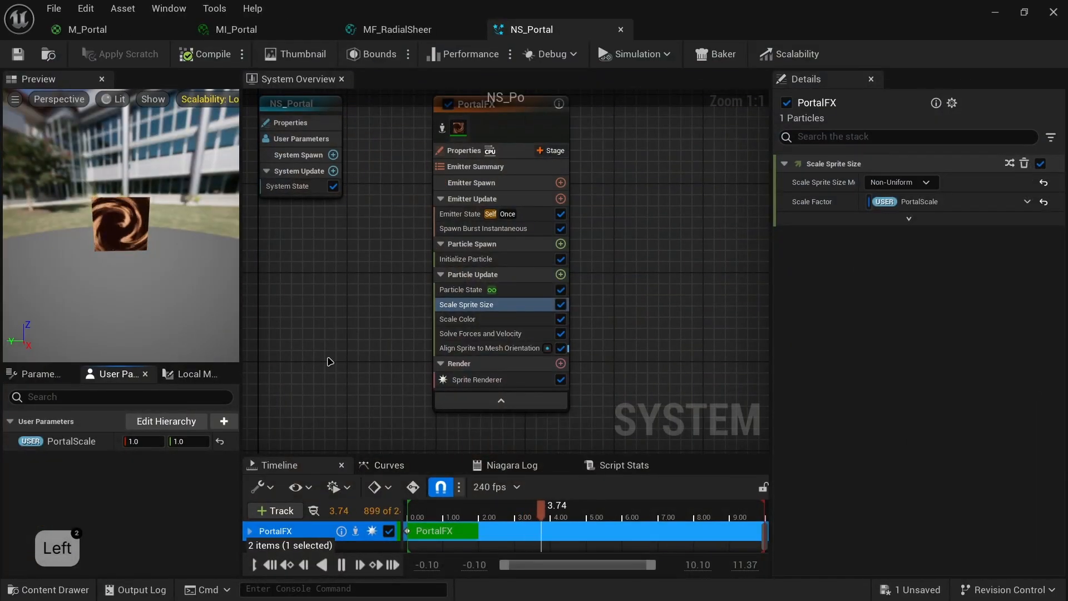
left_click(468, 260)
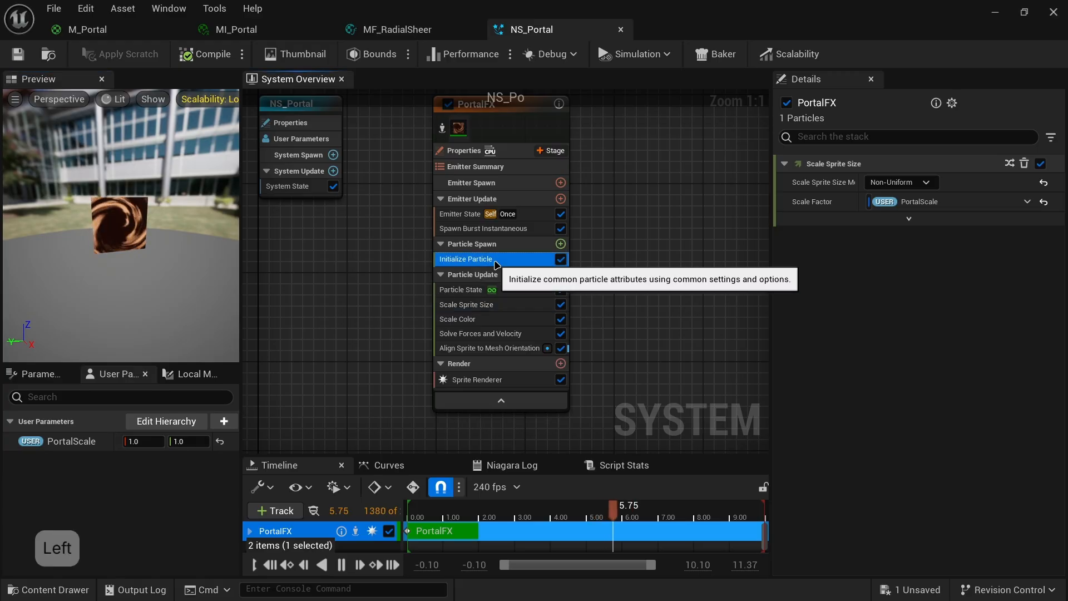
left_click(892, 273)
left_click_drag(676, 332, 737, 361)
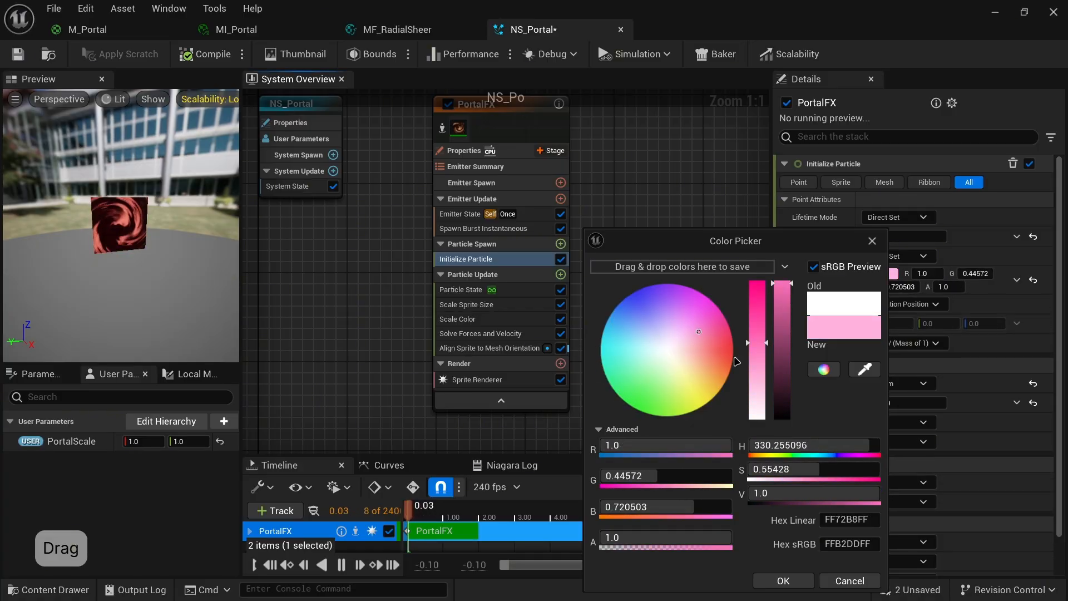
left_click(843, 578)
- Set the V brightness of the Initialize Particle color to 15 so the portal glows
left_click(892, 273)
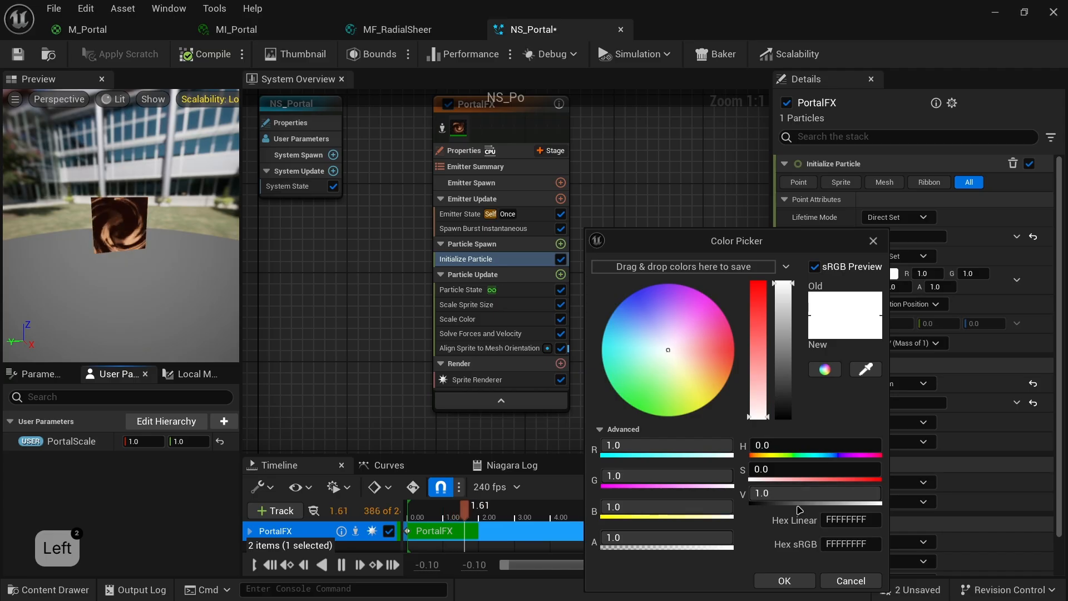
type("15")
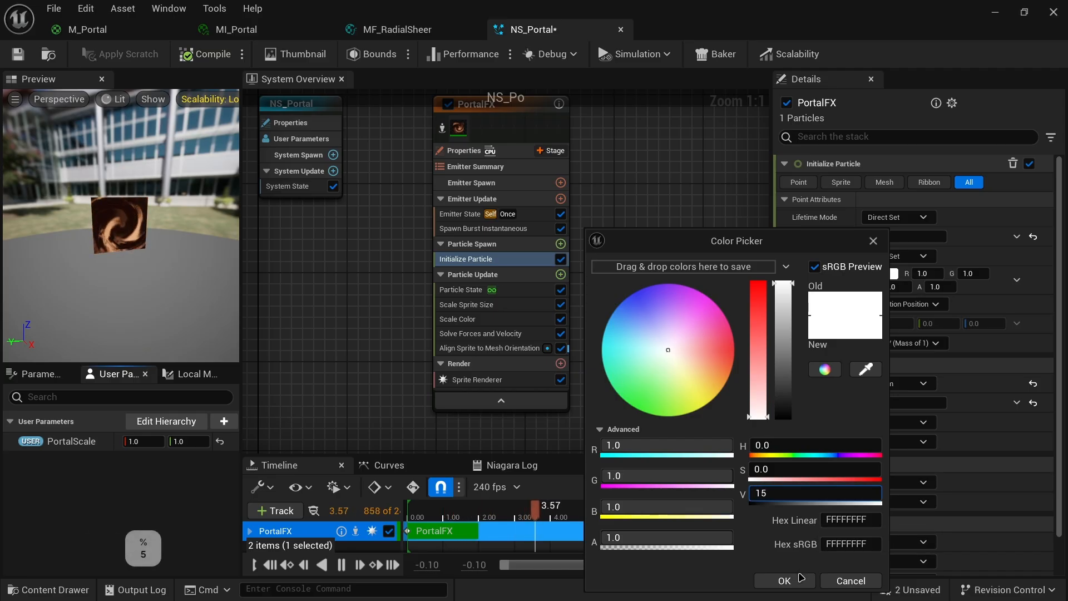
left_click(796, 580)
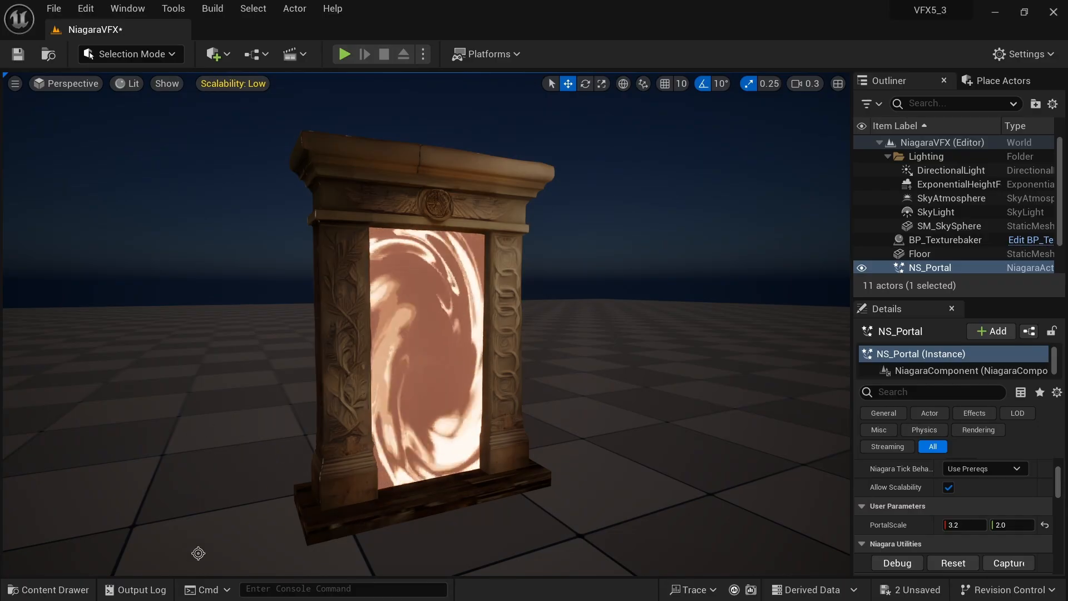
- In the MI_Portal material instance, darken Color01 all the way to black
left_click(64, 594)
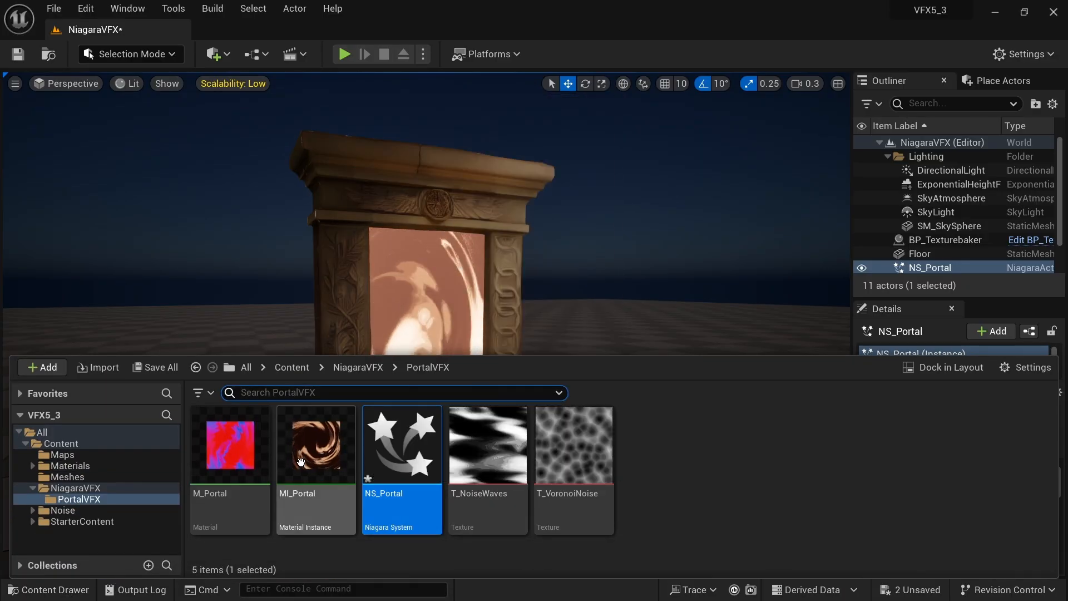
double_click(311, 463)
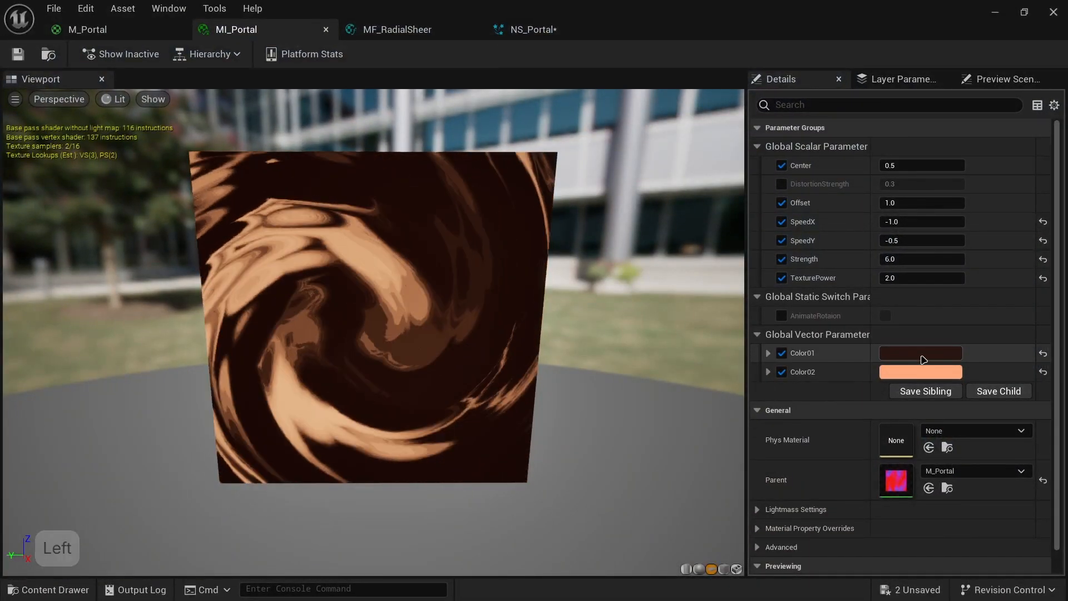
left_click(940, 353)
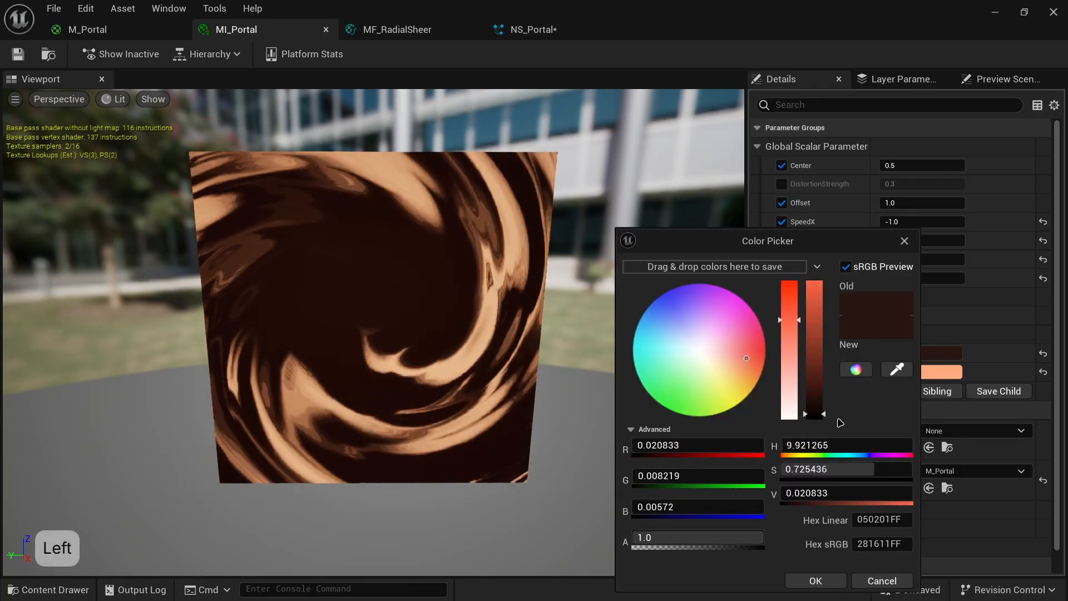
left_click_drag(816, 418, 816, 414)
left_click(816, 580)
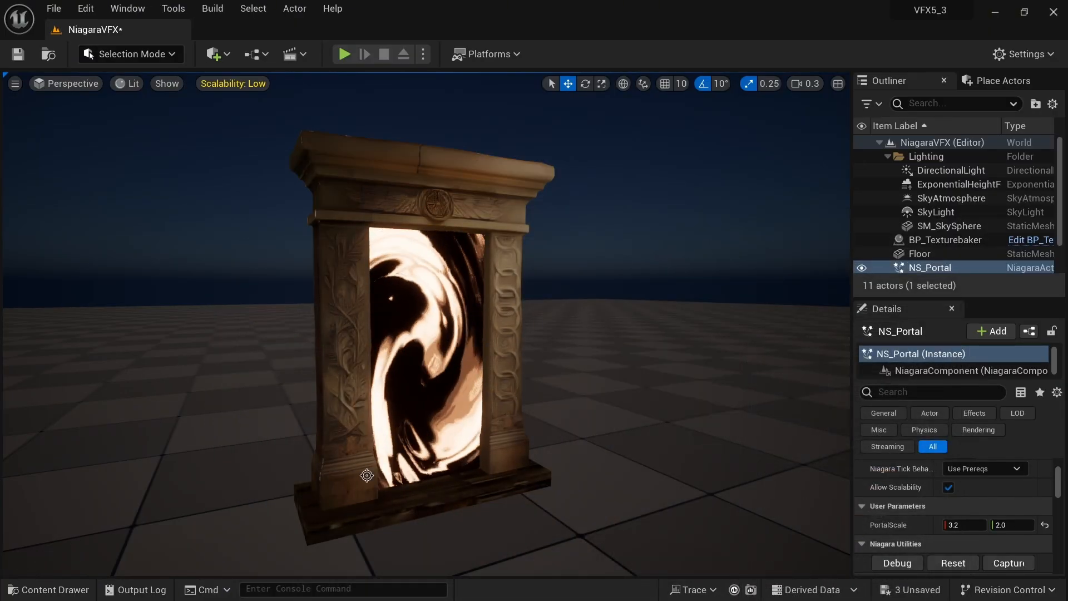
- Set the V brightness of MI_Portal's Color01 to 0.01 and return to the NiagaraVFX level
left_click(31, 587)
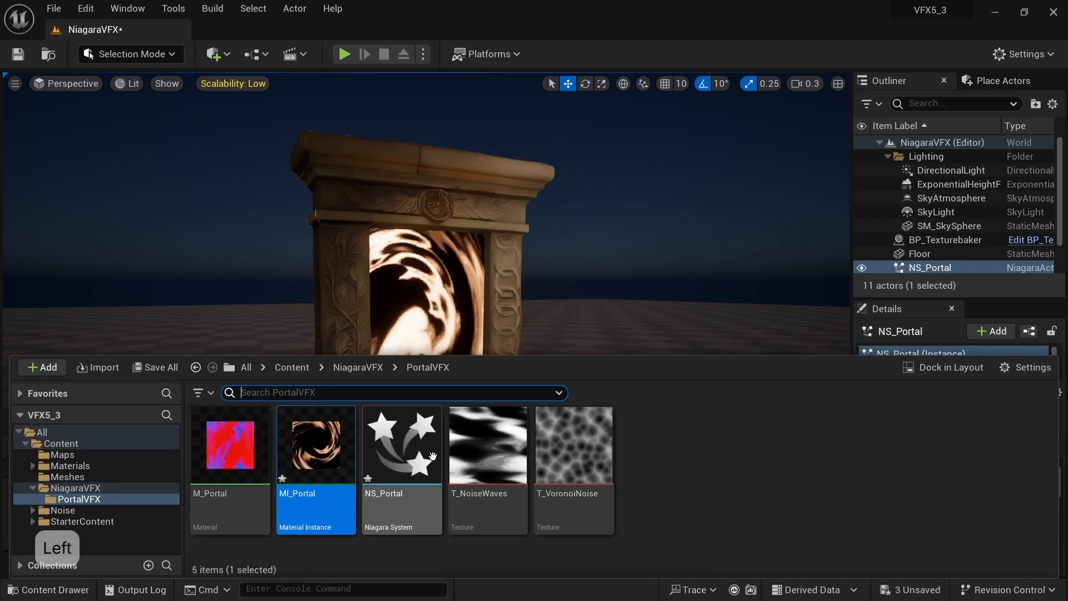
double_click(338, 461)
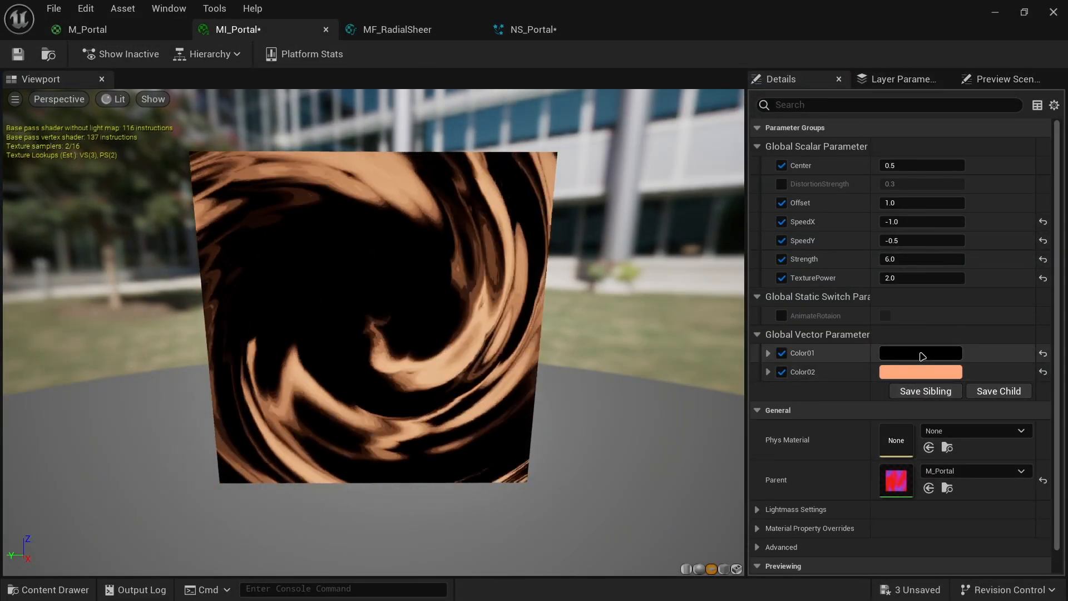
left_click(922, 355)
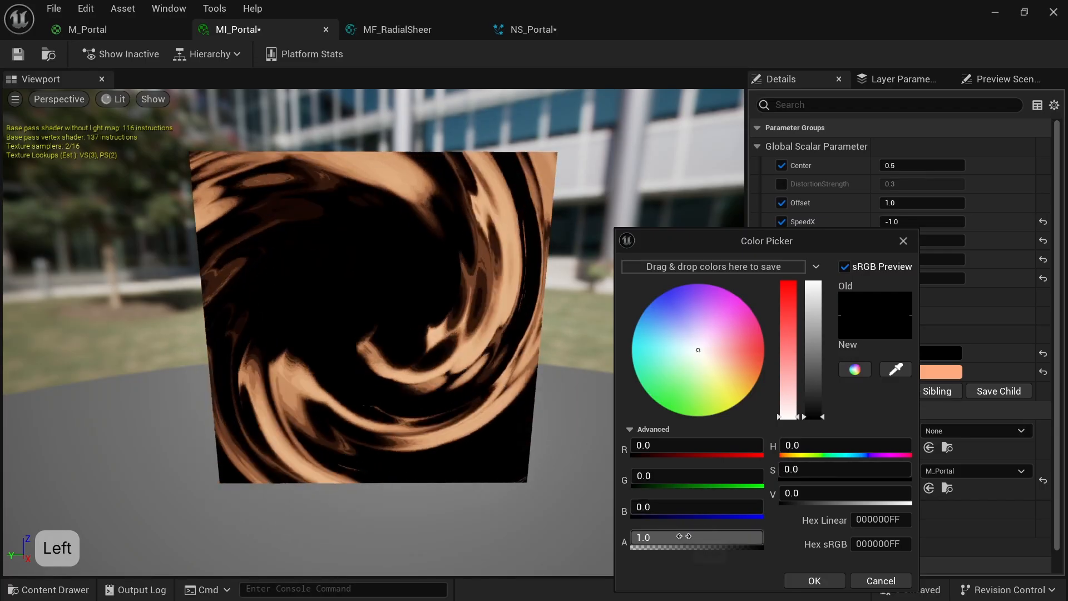
type(".01")
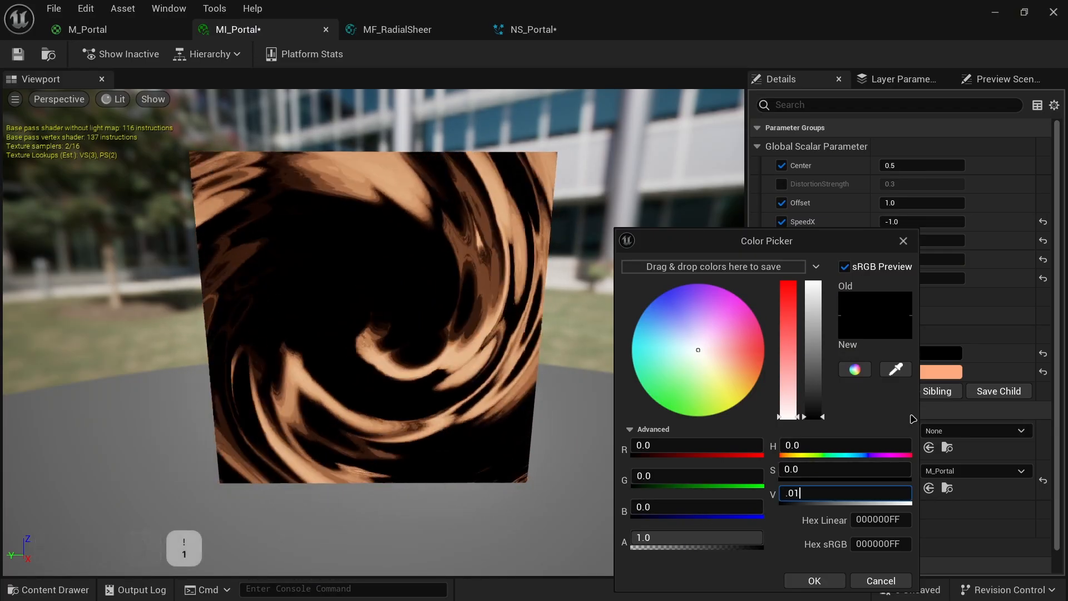
left_click(816, 577)
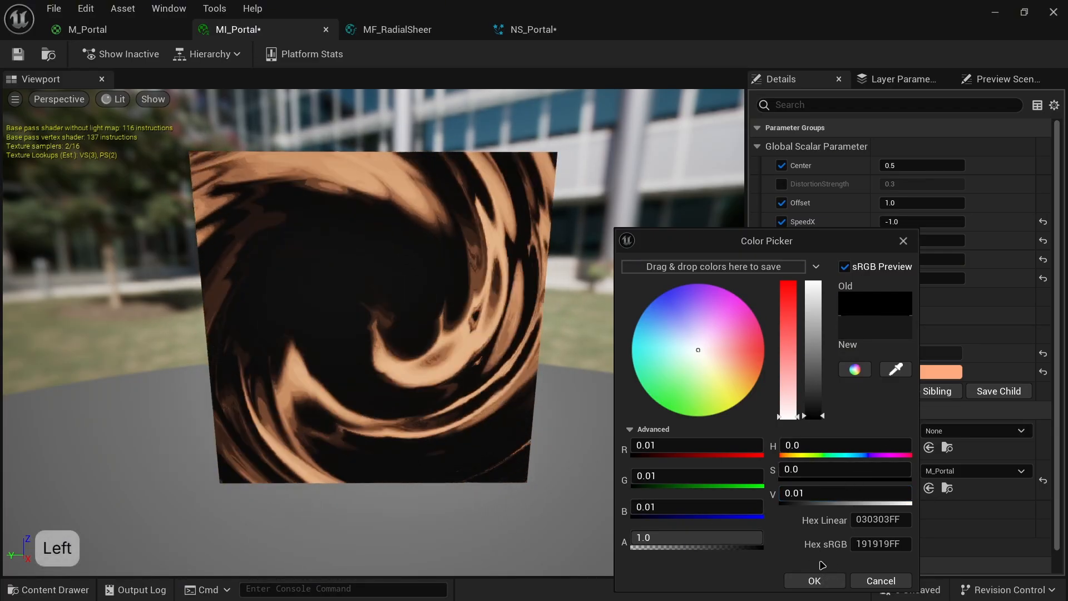
left_click(826, 575)
left_click(997, 11)
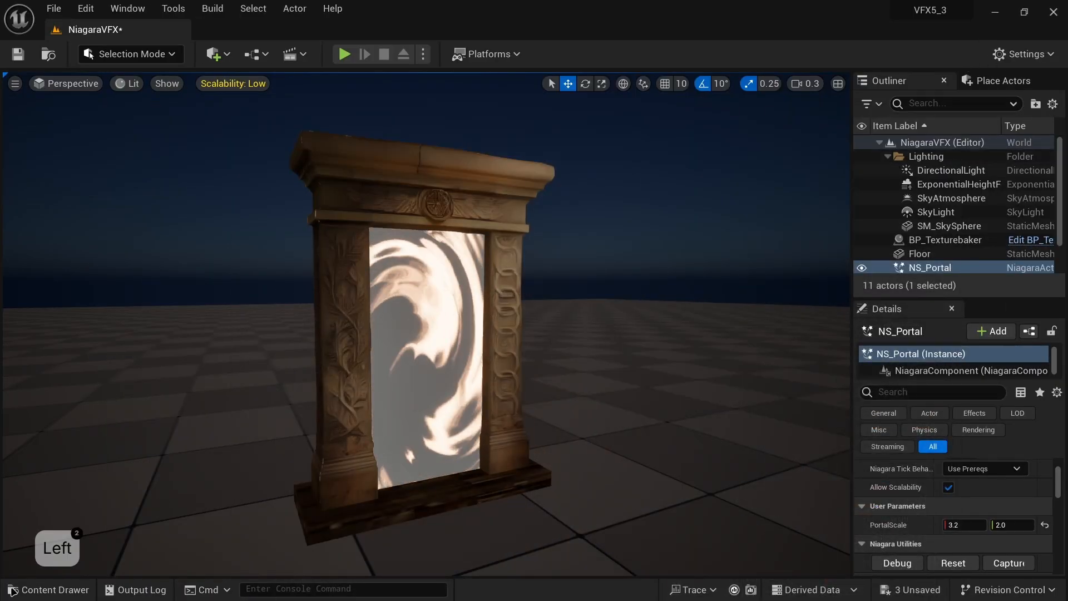
- Reopen MI_Portal and set the V brightness of Color01 to 0.0001
left_click(52, 591)
double_click(294, 463)
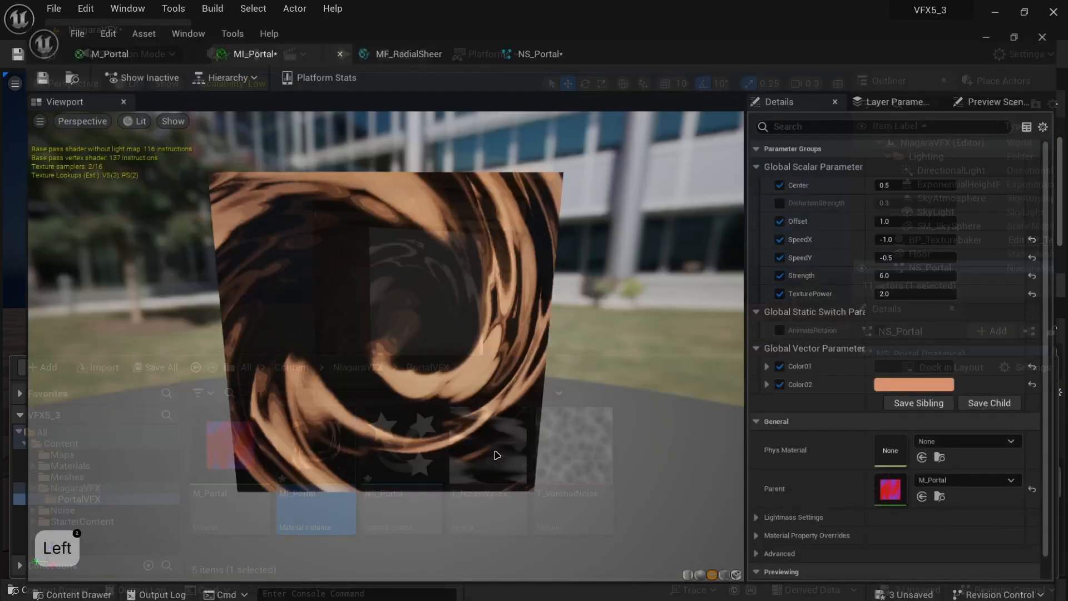
left_click(927, 360)
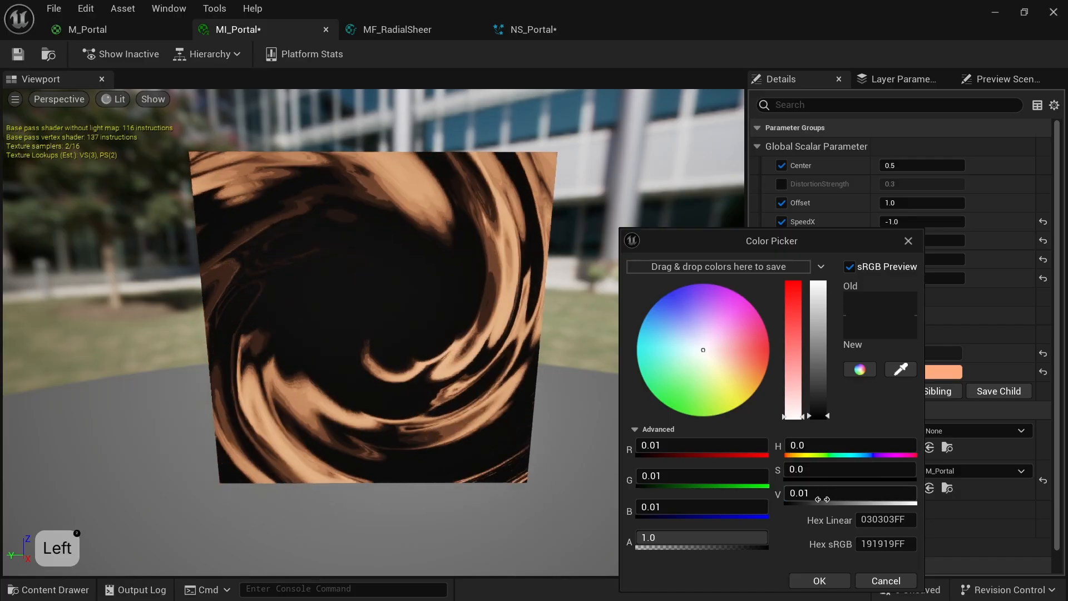
type("0.000")
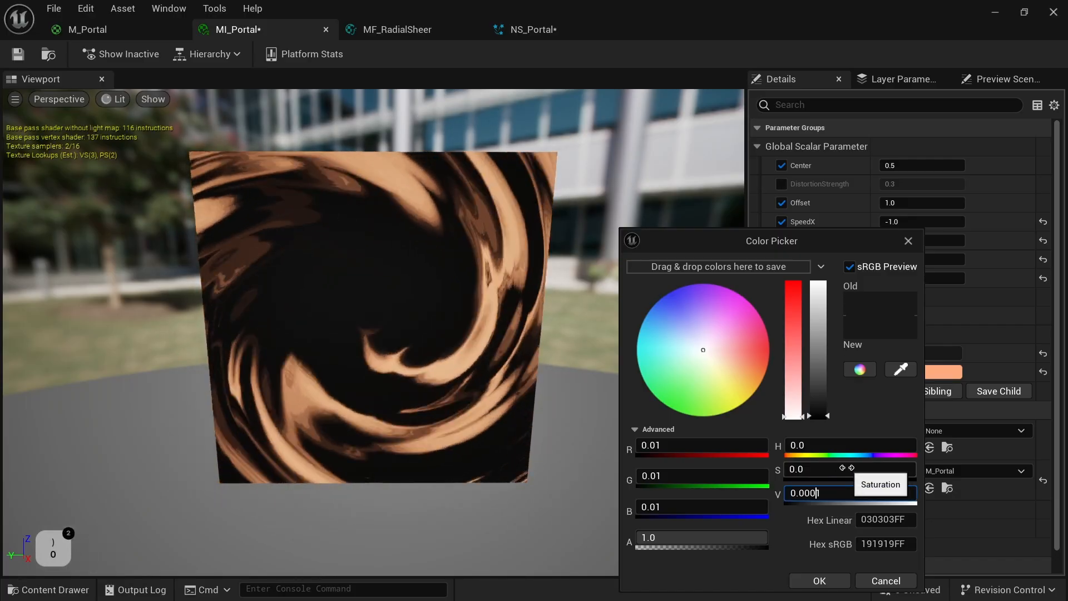
type("1")
key("Return")
left_click(817, 581)
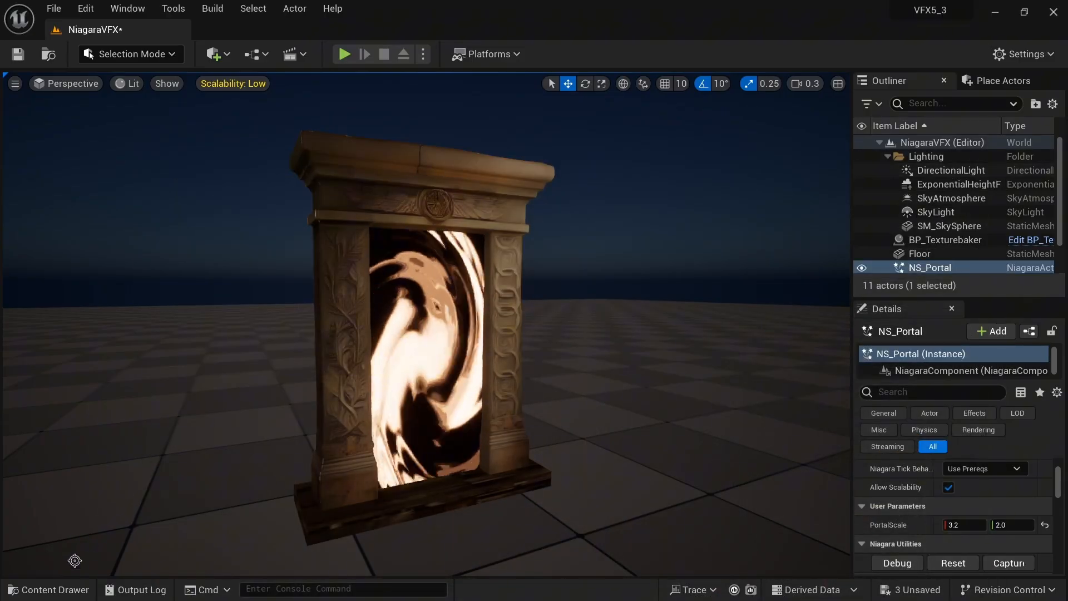
- Set the V brightness of MI_Portal's Color01 to 0.001 and return to the NiagaraVFX level
left_click(62, 590)
double_click(330, 466)
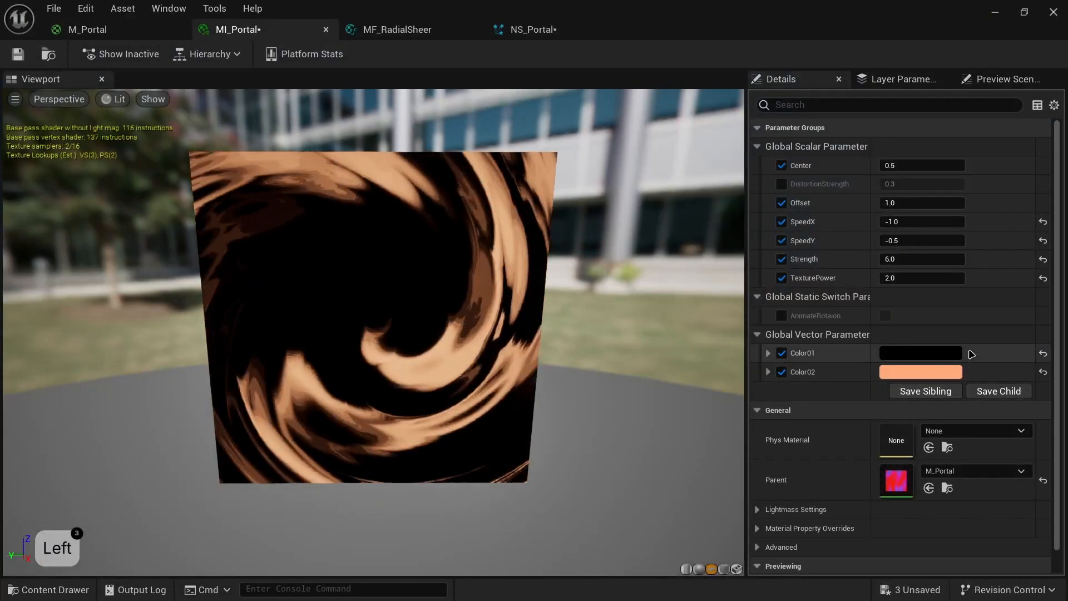
left_click(946, 353)
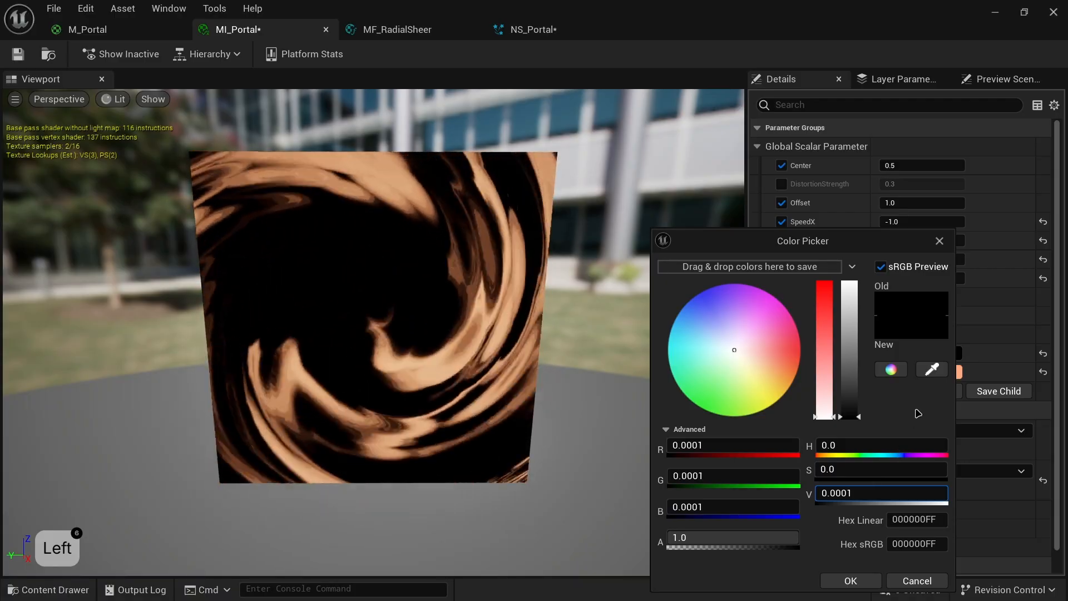
key("BackSpace")
left_click(850, 580)
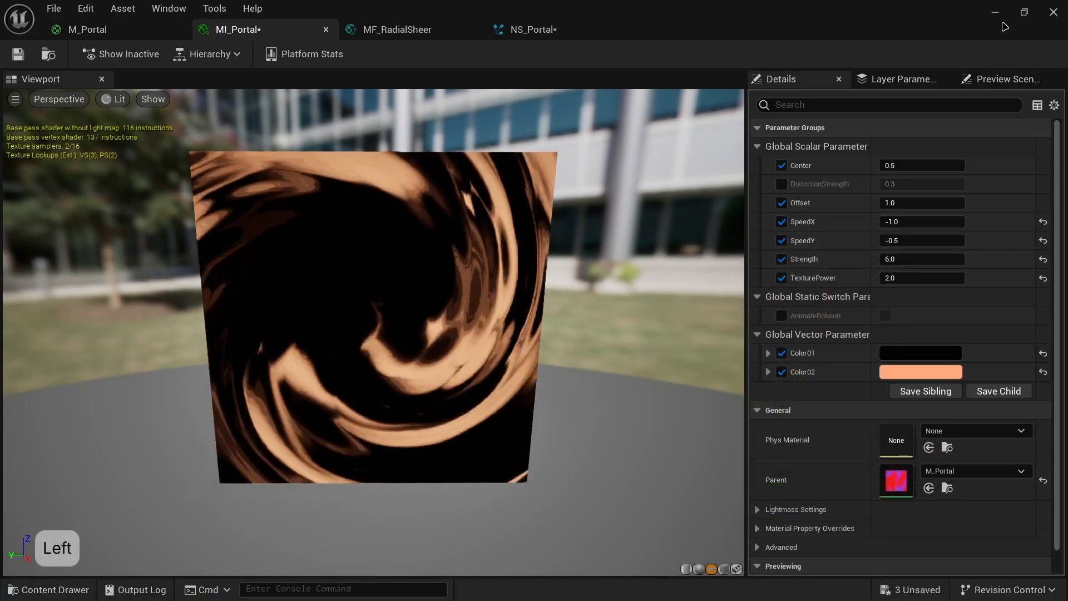
left_click(996, 12)
- Tint MI_Portal's Color01 reddish-orange, with hue about 15.8 and saturation about 0.61
left_click(77, 590)
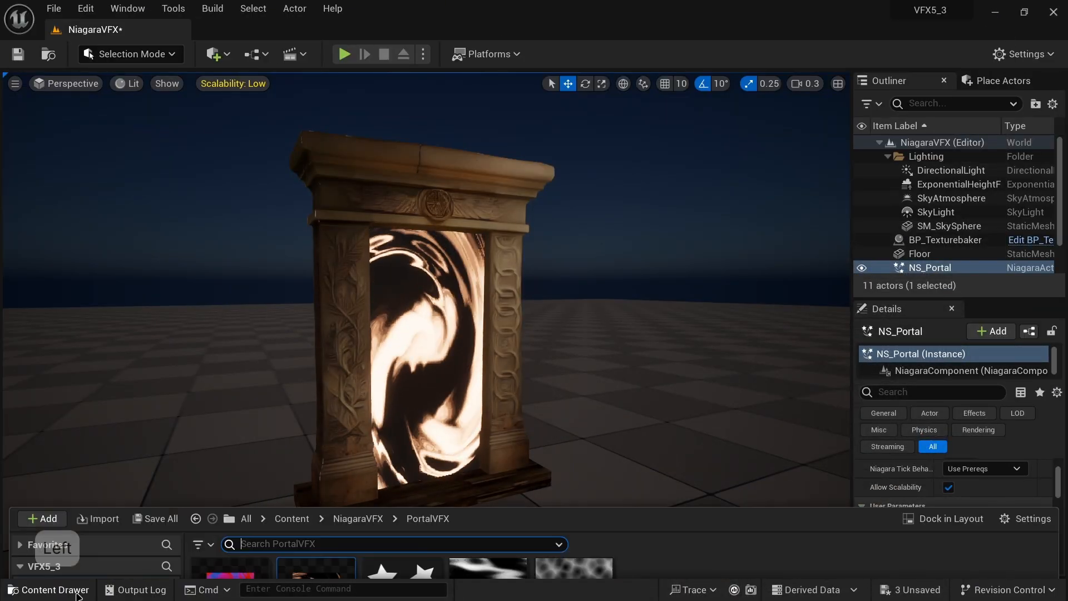
double_click(315, 457)
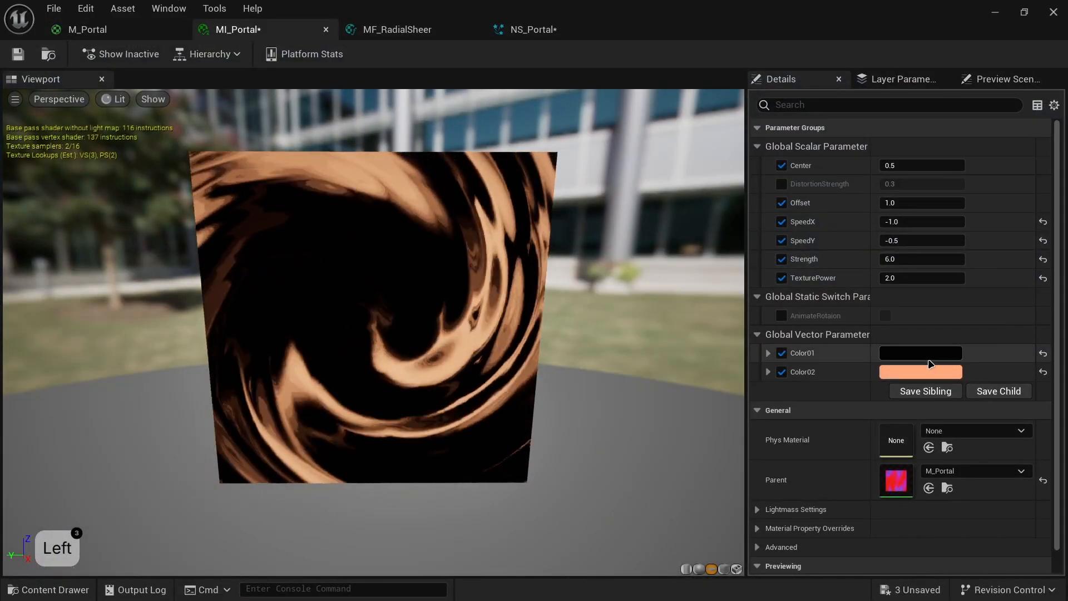
left_click(924, 353)
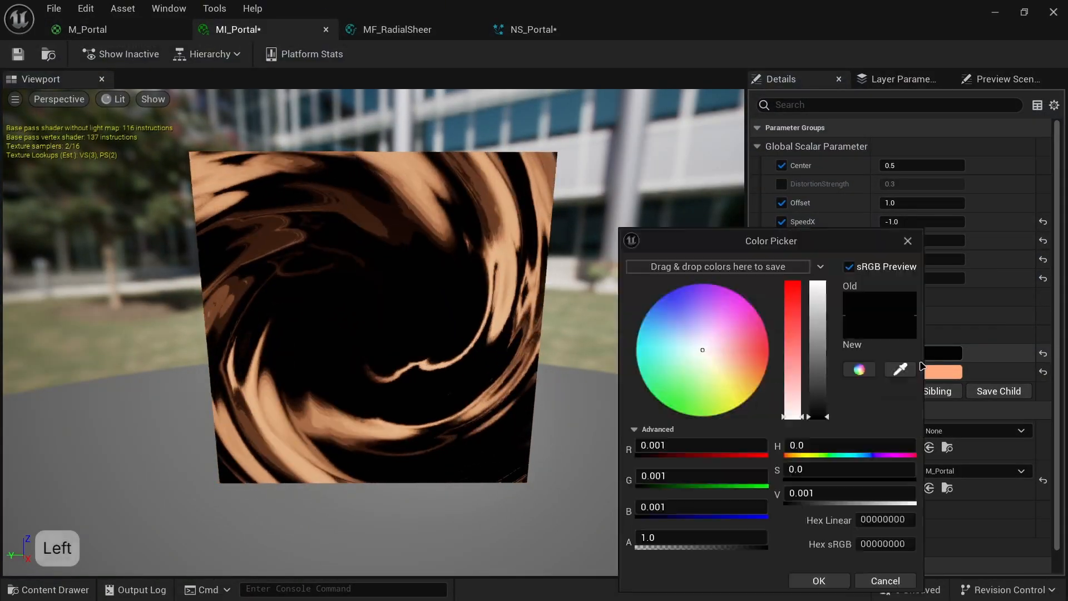
mouse_move(706, 351)
left_mouse_down()
mouse_move(758, 356)
mouse_move(744, 364)
left_mouse_up()
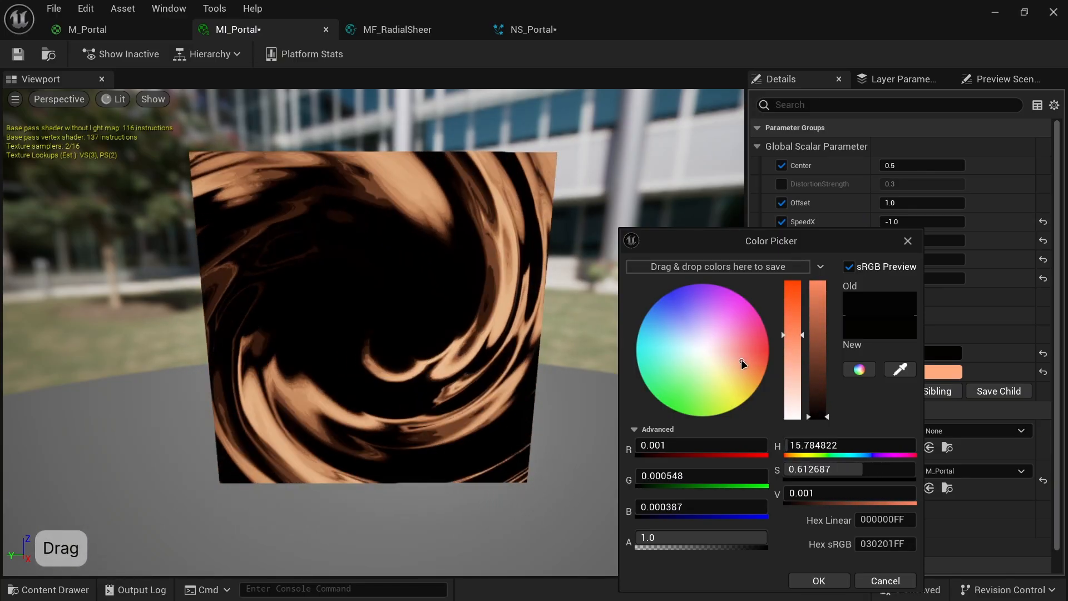
left_click(820, 580)
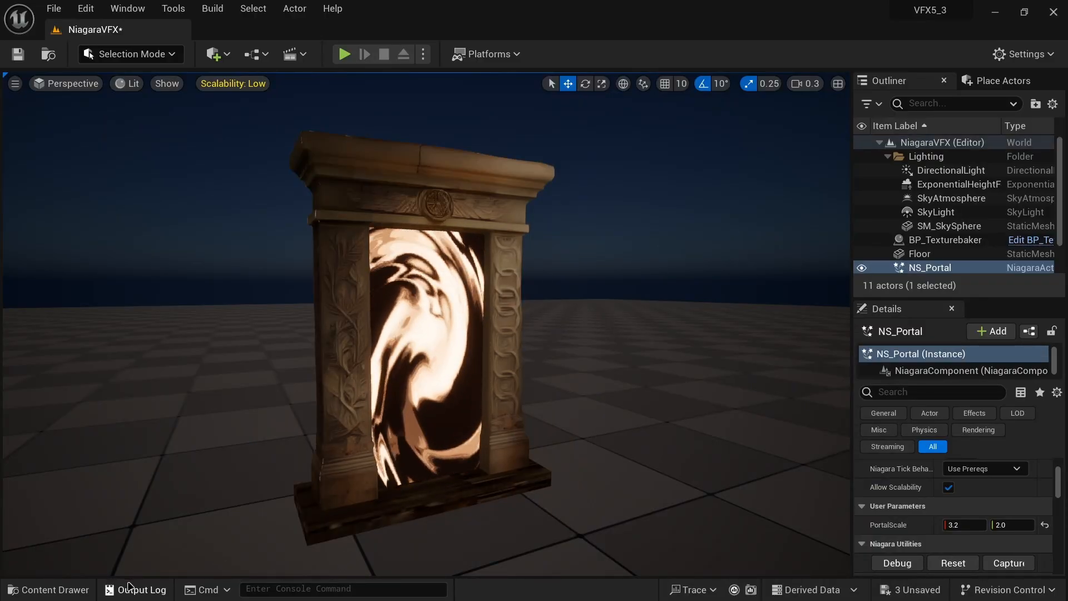
- Set the V brightness of MI_Portal's Color01 to 0.005 and return to the NiagaraVFX level
left_click(62, 595)
double_click(305, 445)
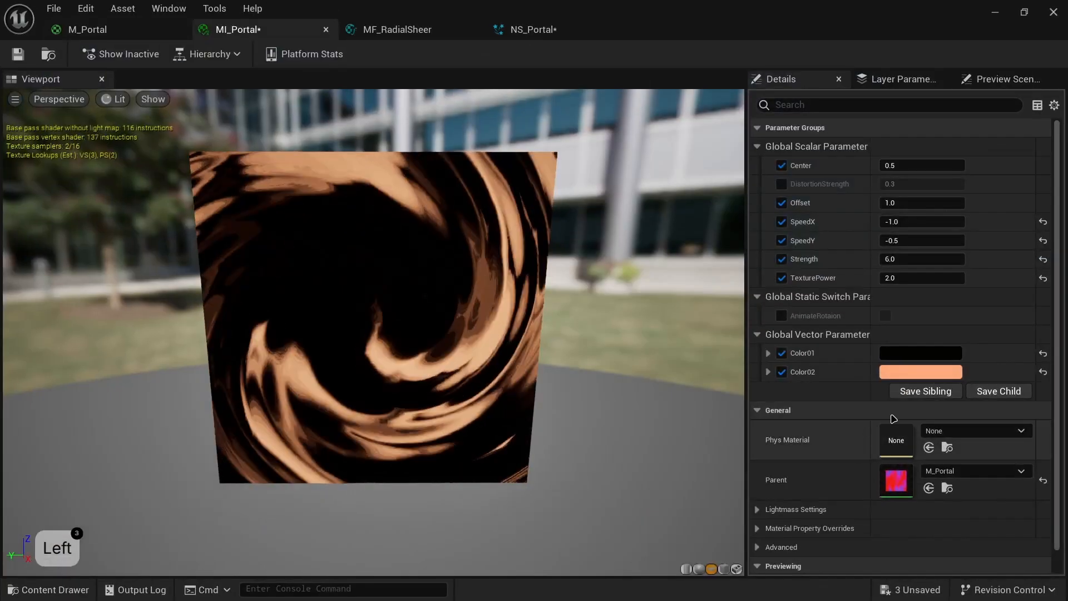
left_click(934, 353)
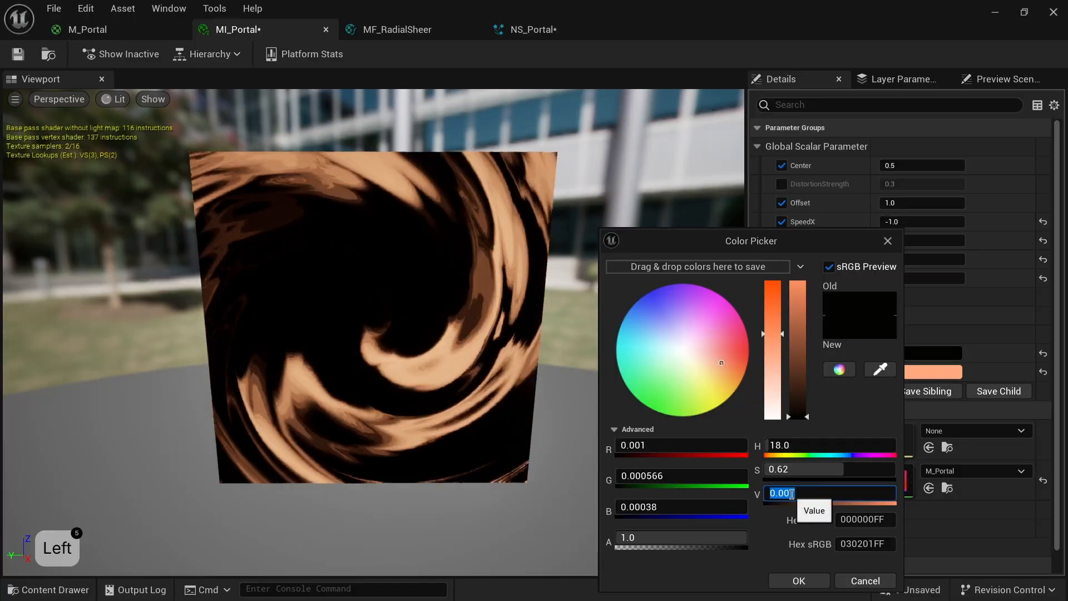
left_click_drag(792, 493, 842, 496)
type("5")
key("Return")
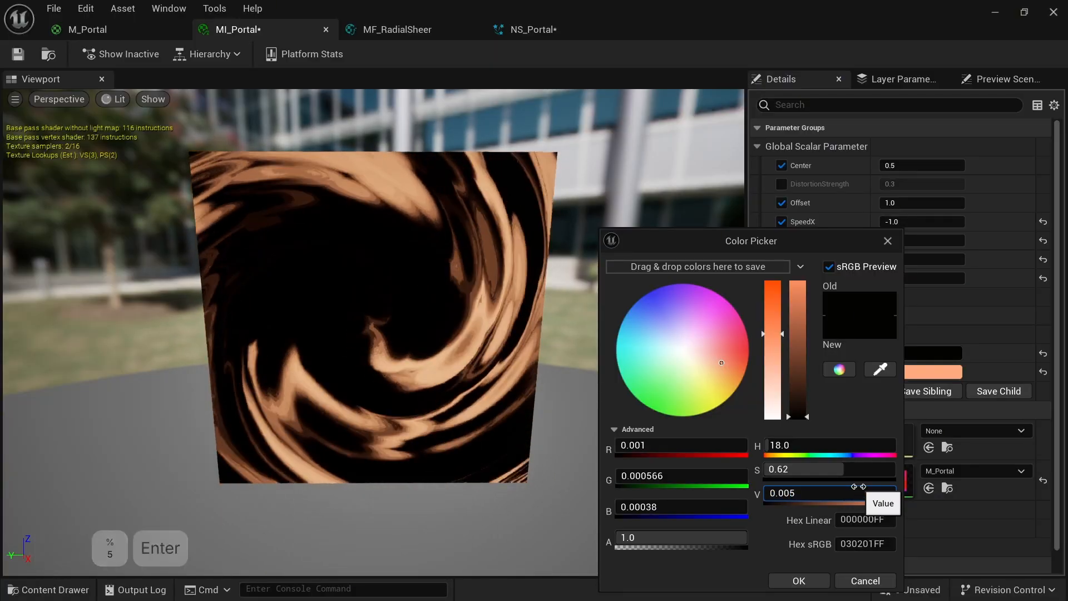
left_click(801, 580)
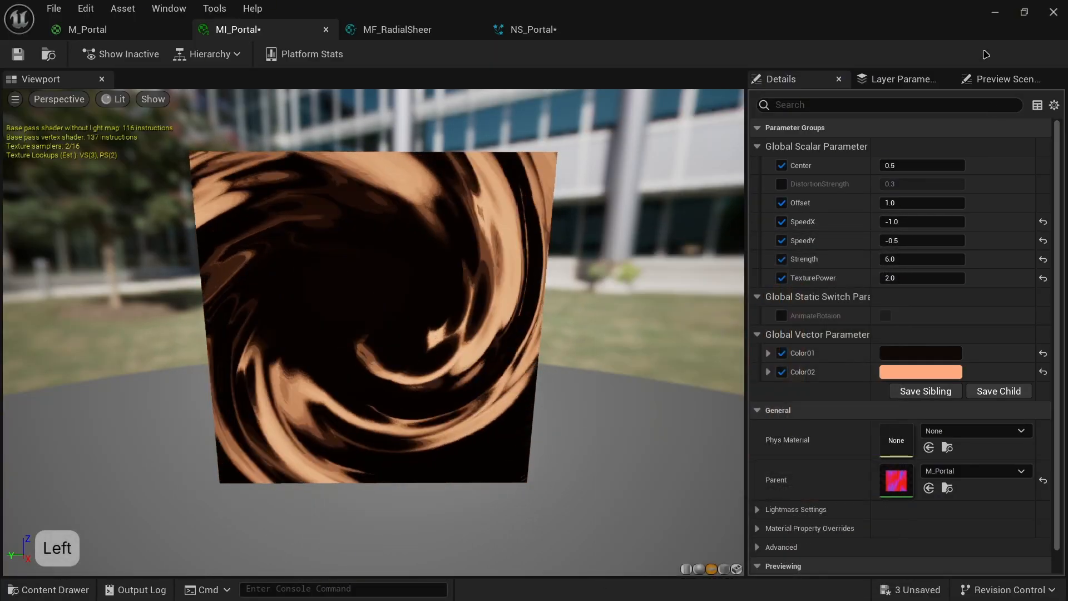
left_click(995, 12)
- Reopen MI_Portal, lower the V brightness of Color01 to 0.003, and check the portal in the level
left_click(48, 590)
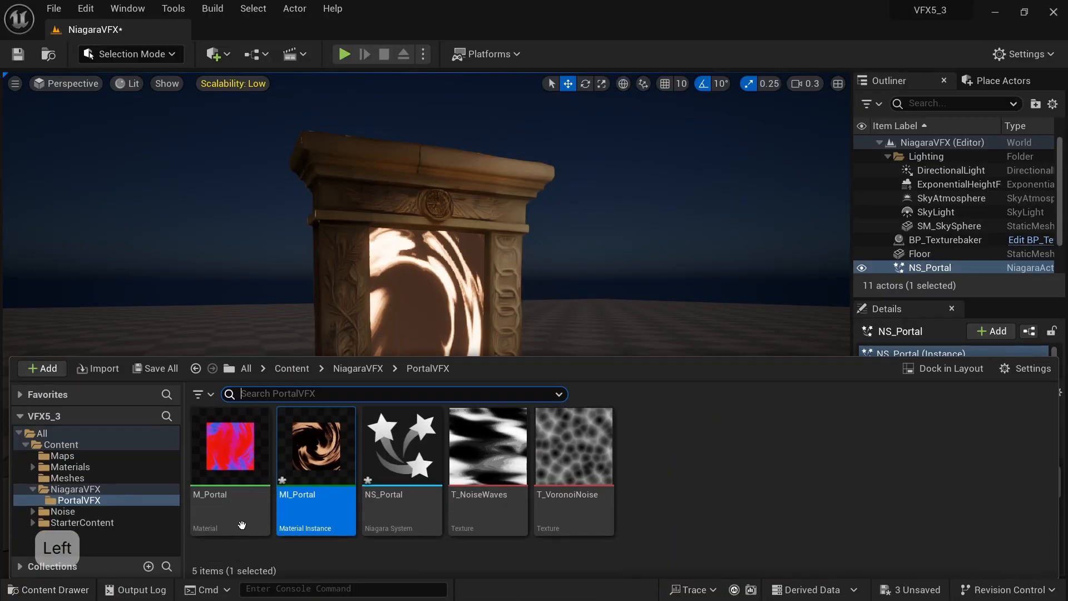
double_click(317, 452)
left_click(923, 358)
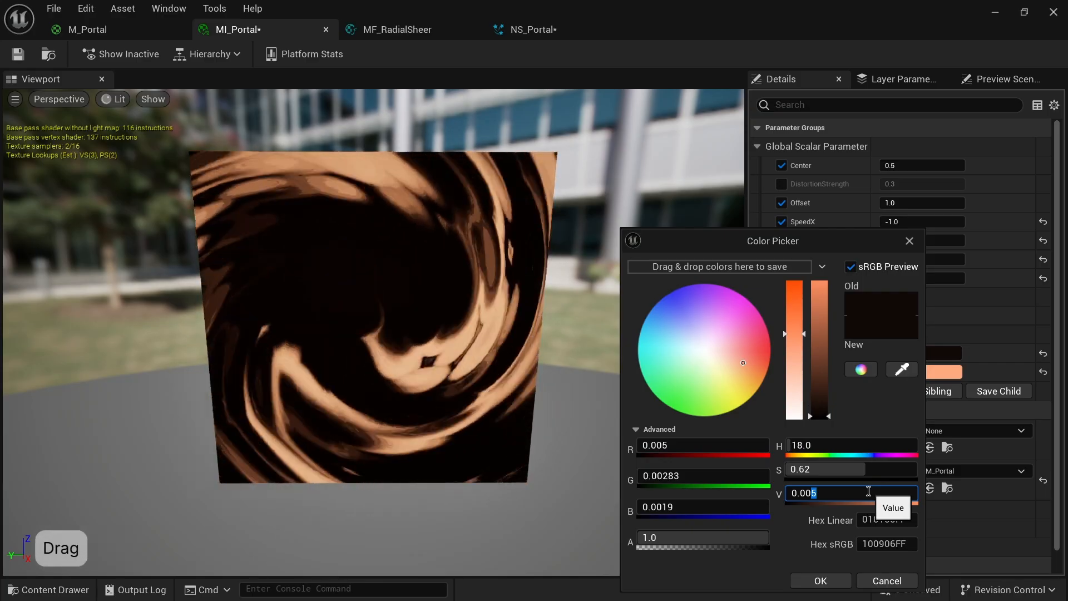
type("3")
key("Return")
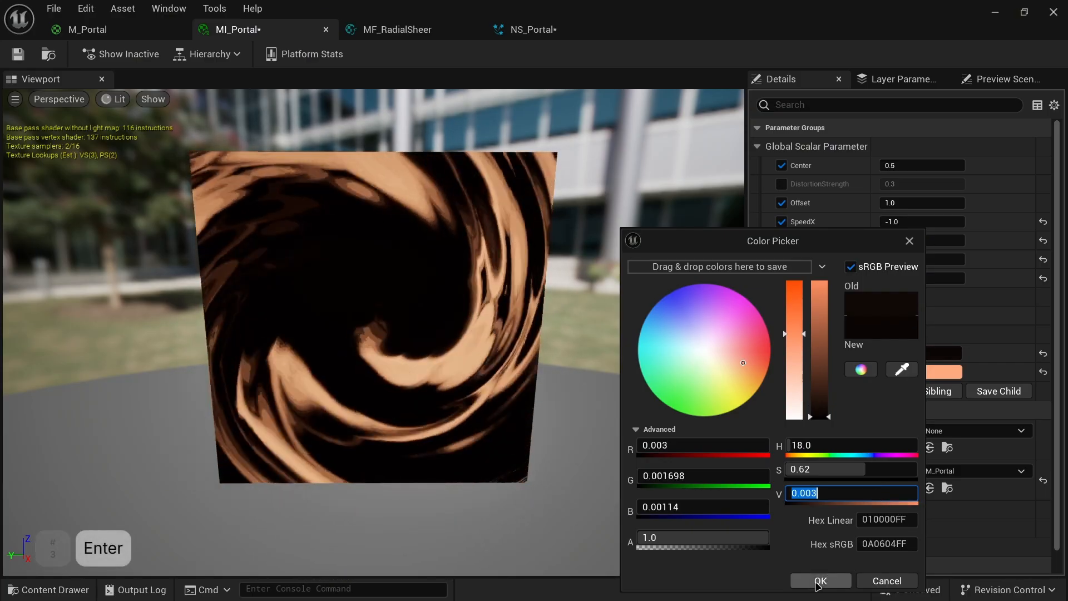
left_click(820, 581)
left_click(996, 11)
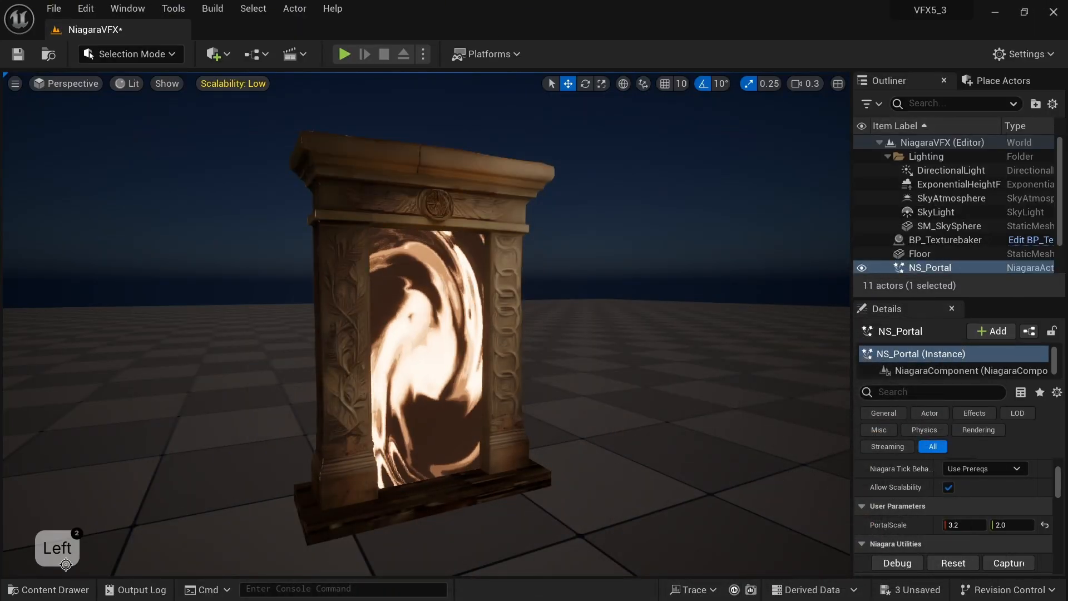
- Set Color01's V brightness in MI_Portal to 0.002 and go back to the level
left_click(62, 589)
double_click(315, 460)
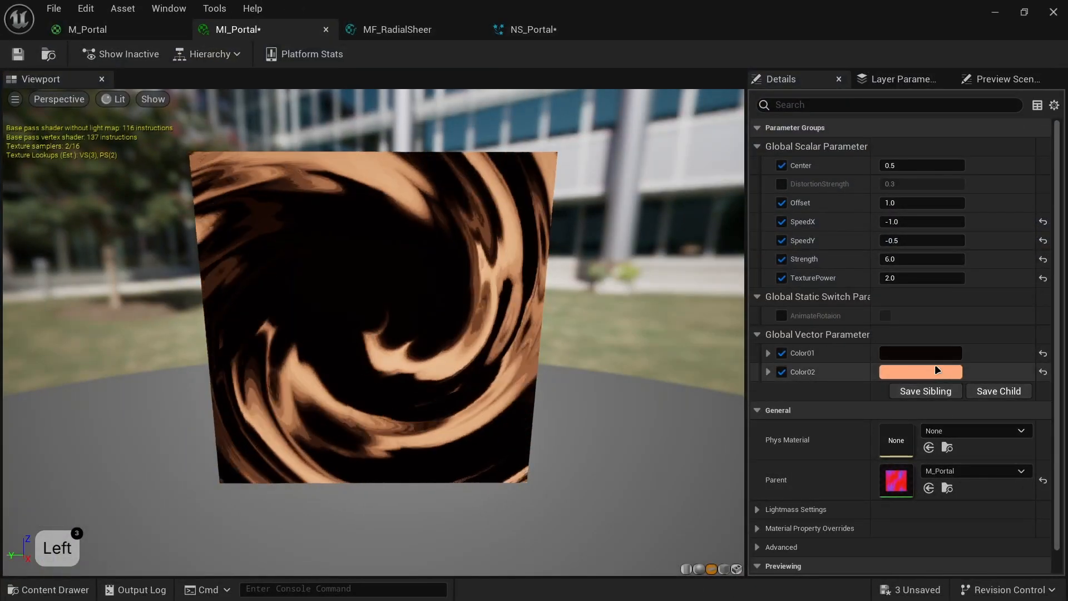
left_click(920, 353)
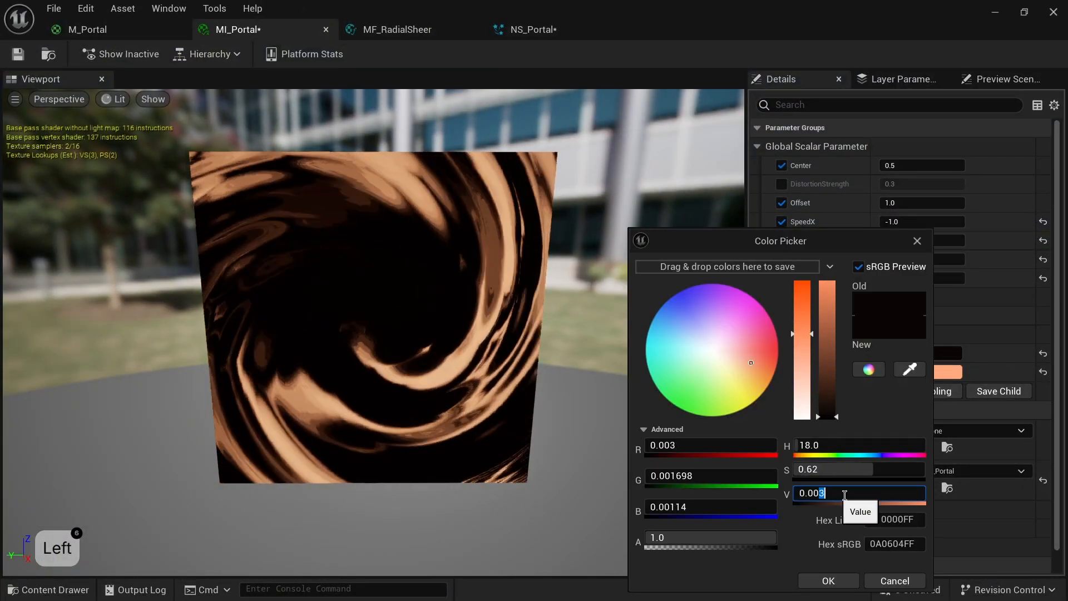
left_click(829, 580)
left_click(995, 12)
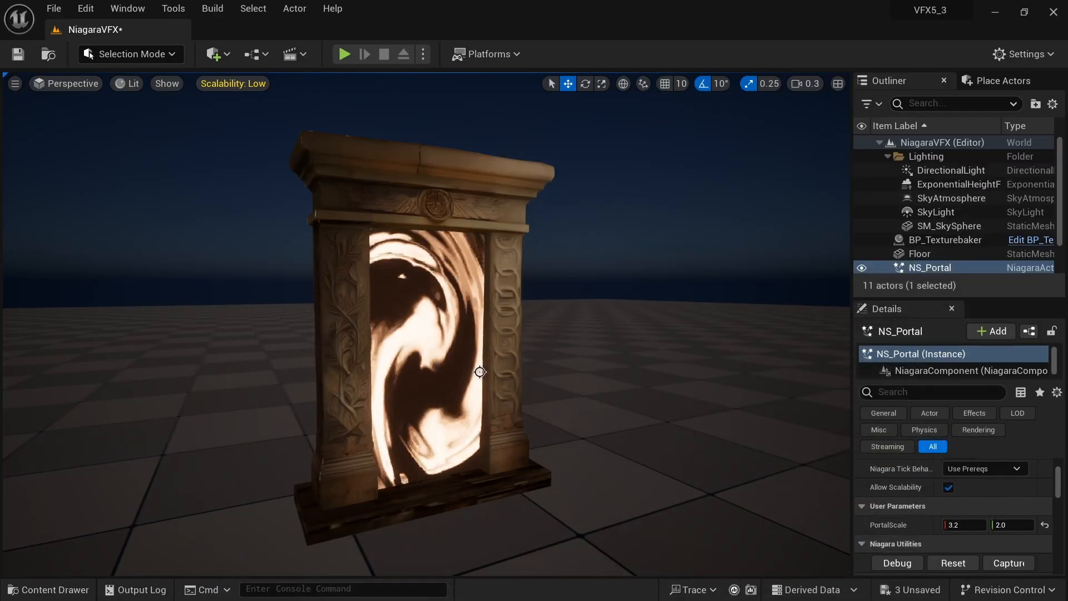
- Set the V brightness of MI_Portal's Color01 to 0.0015 and view the result in the level
left_click(62, 588)
double_click(318, 450)
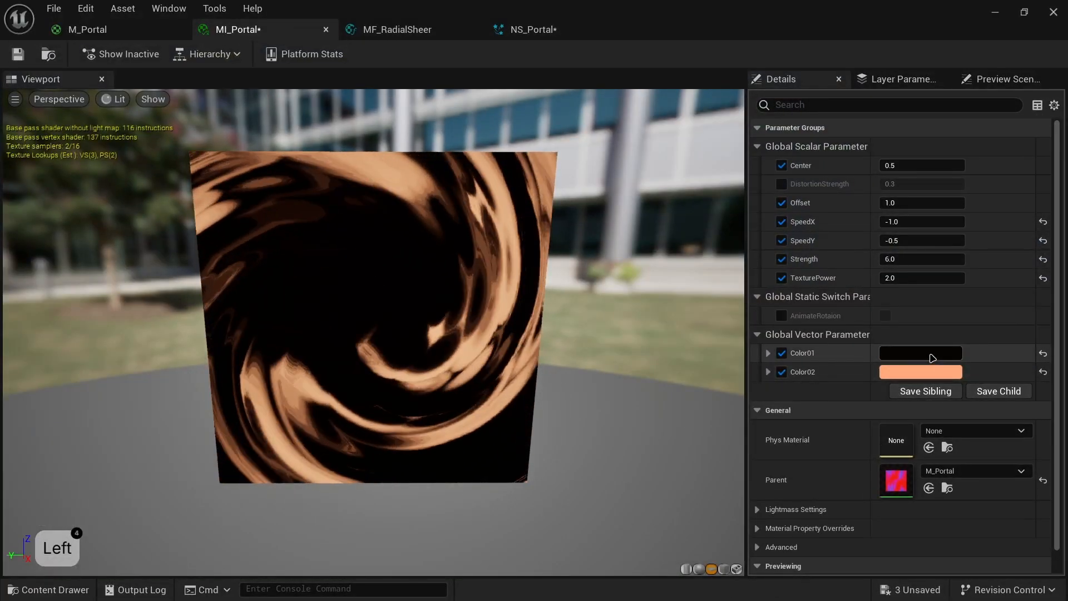
left_click(933, 355)
left_click_drag(816, 497, 884, 490)
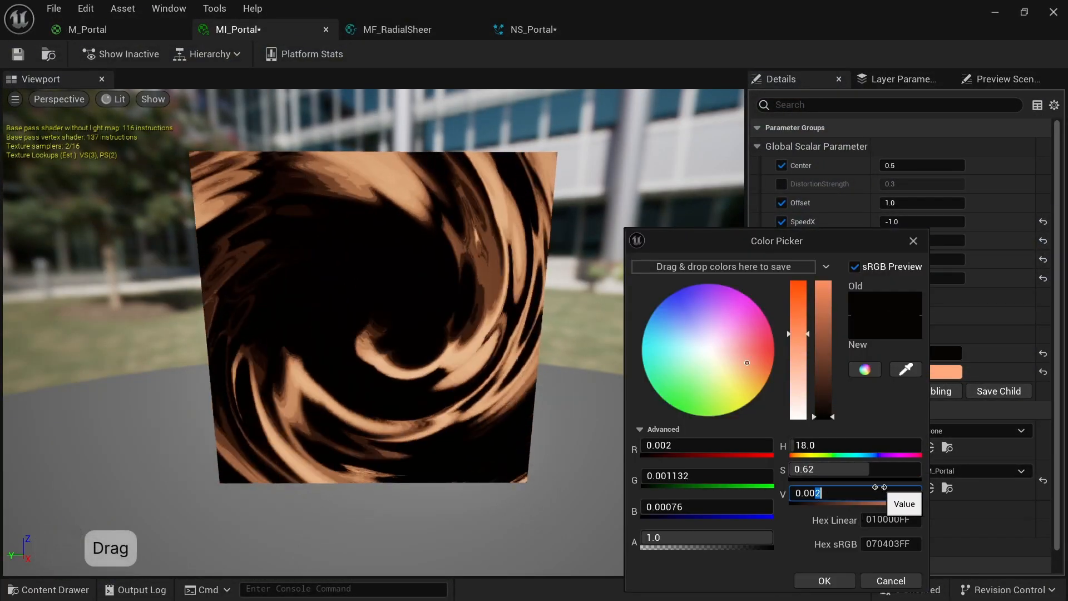
type("15")
key("Return")
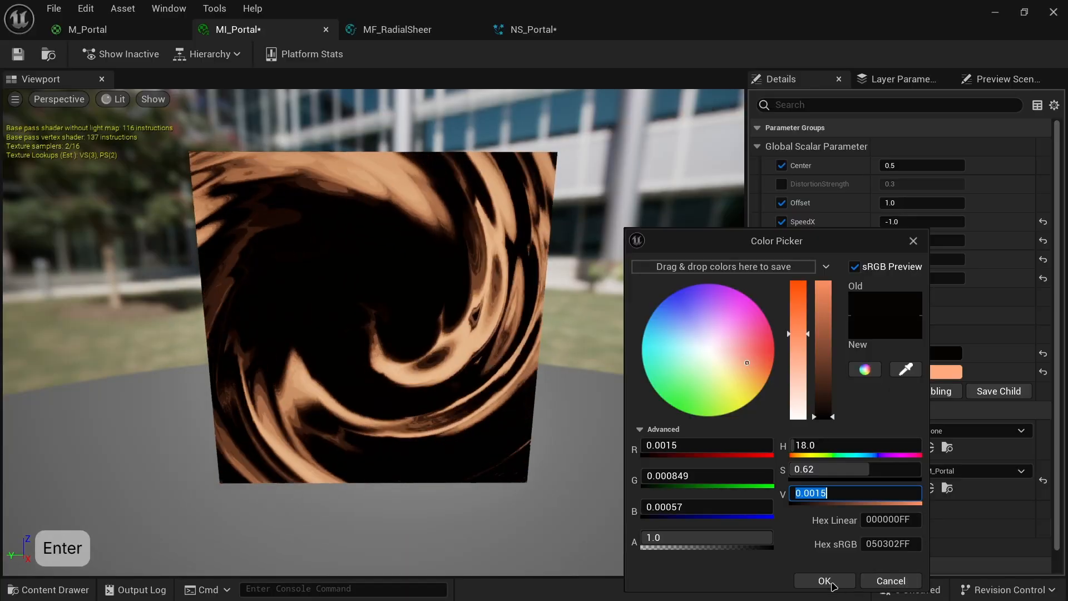
left_click(832, 582)
left_click(995, 13)
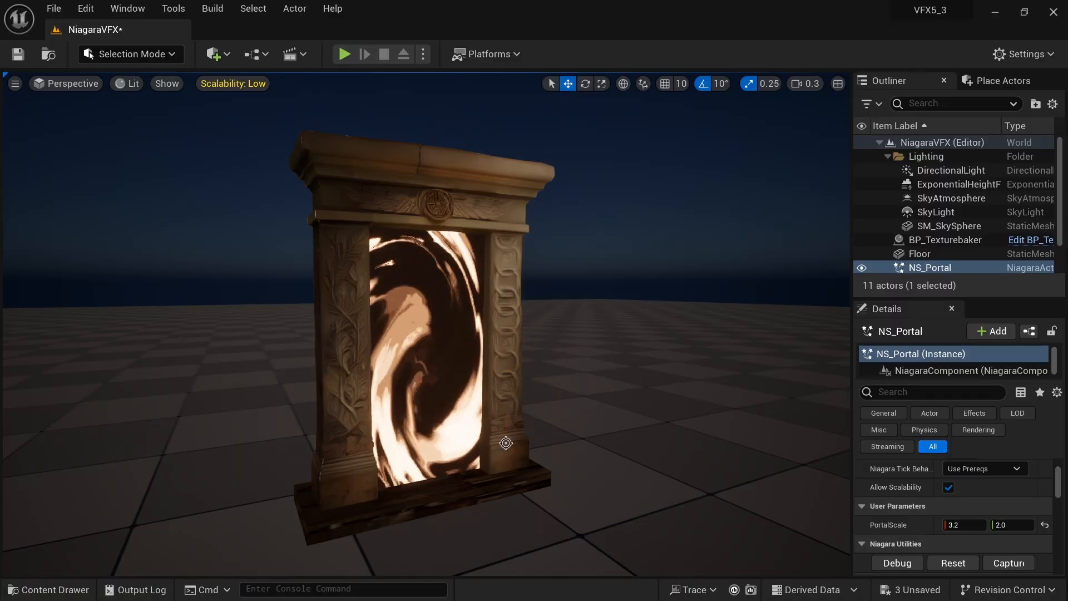
- In M_Portal's graph, move the distortion MF_RadialSheer node group away from its Texture Sample and delete the unconnected constant 1
left_click(49, 589)
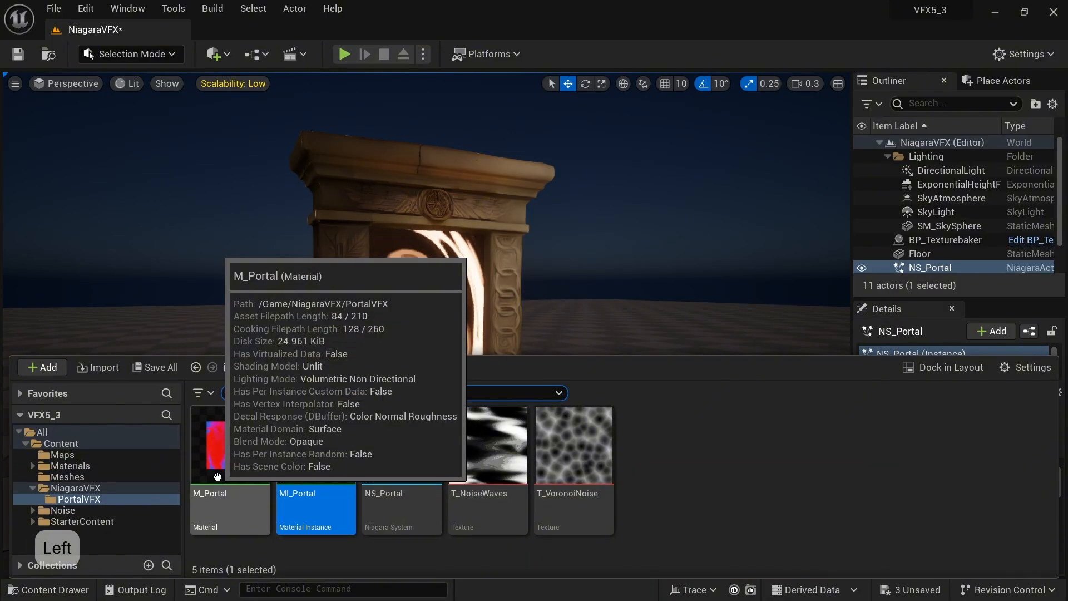
double_click(303, 472)
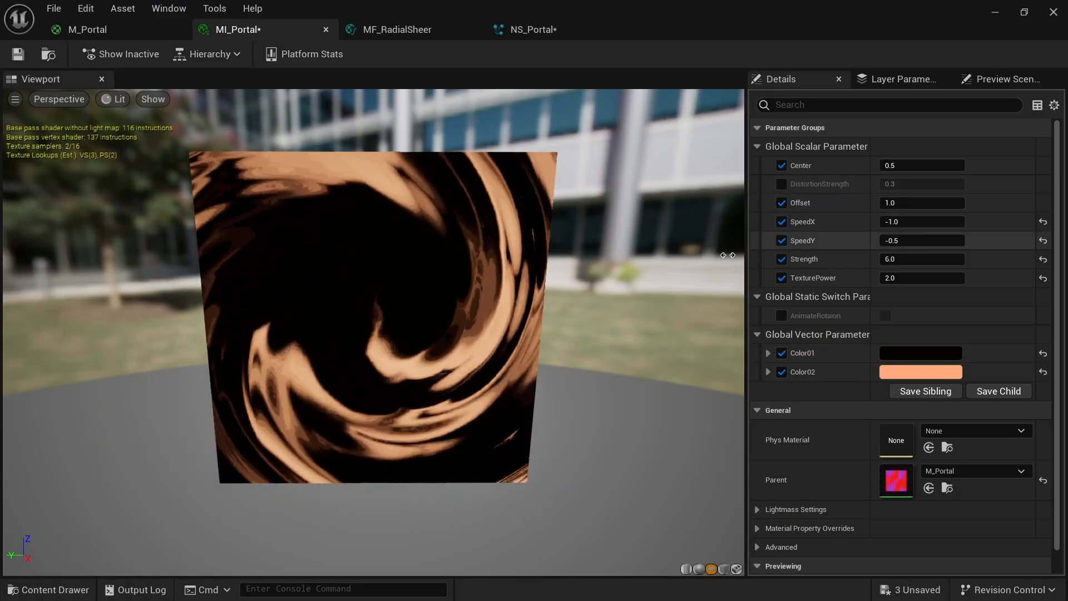
left_click(87, 29)
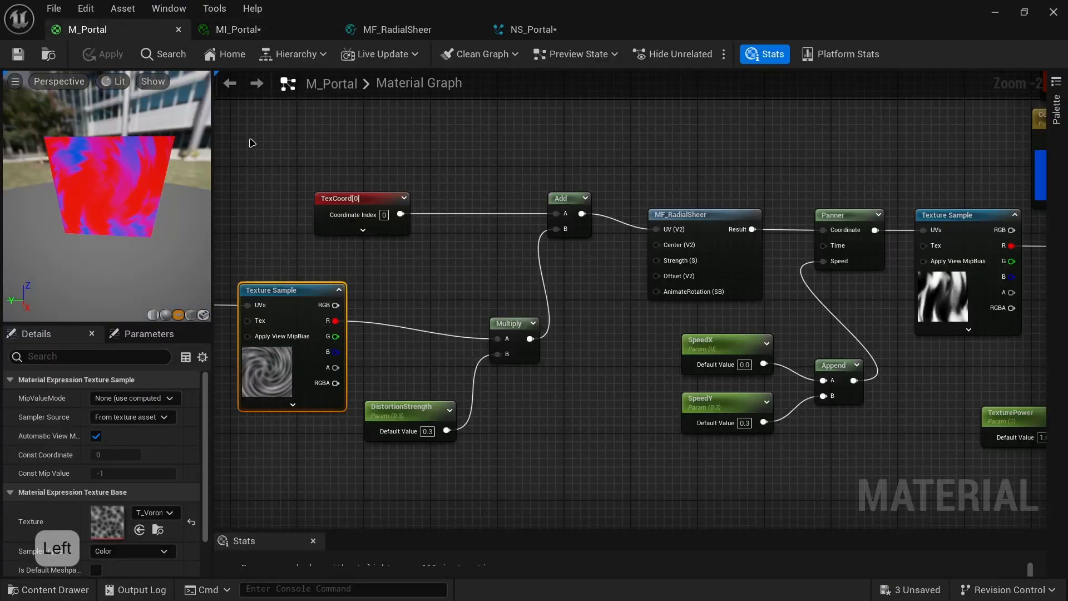
right_click_drag(405, 269, 758, 237)
right_click_drag(461, 210, 532, 217)
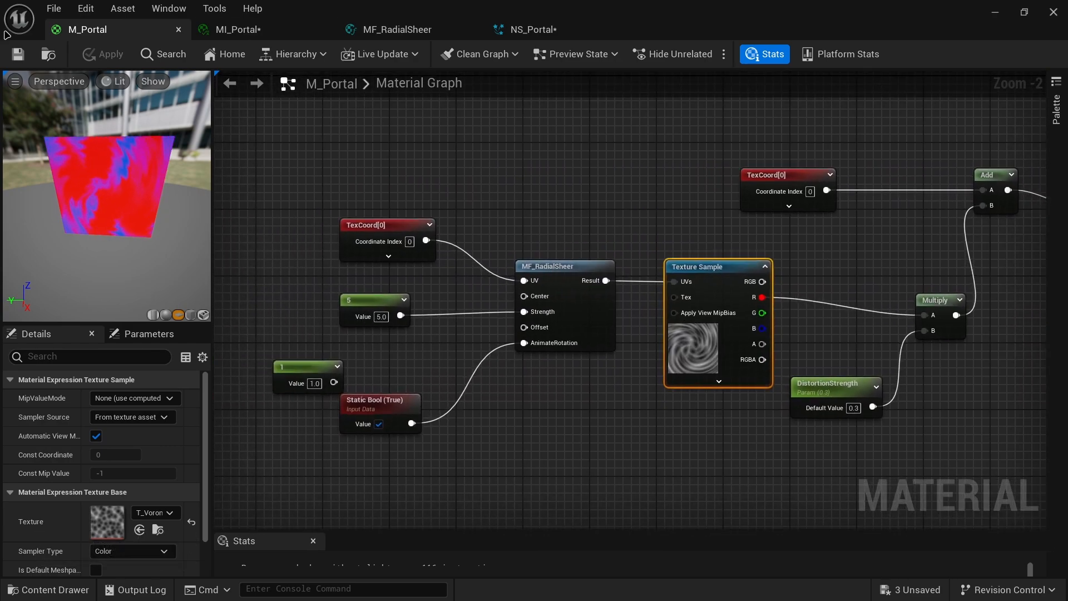
right_click_drag(438, 187, 481, 148)
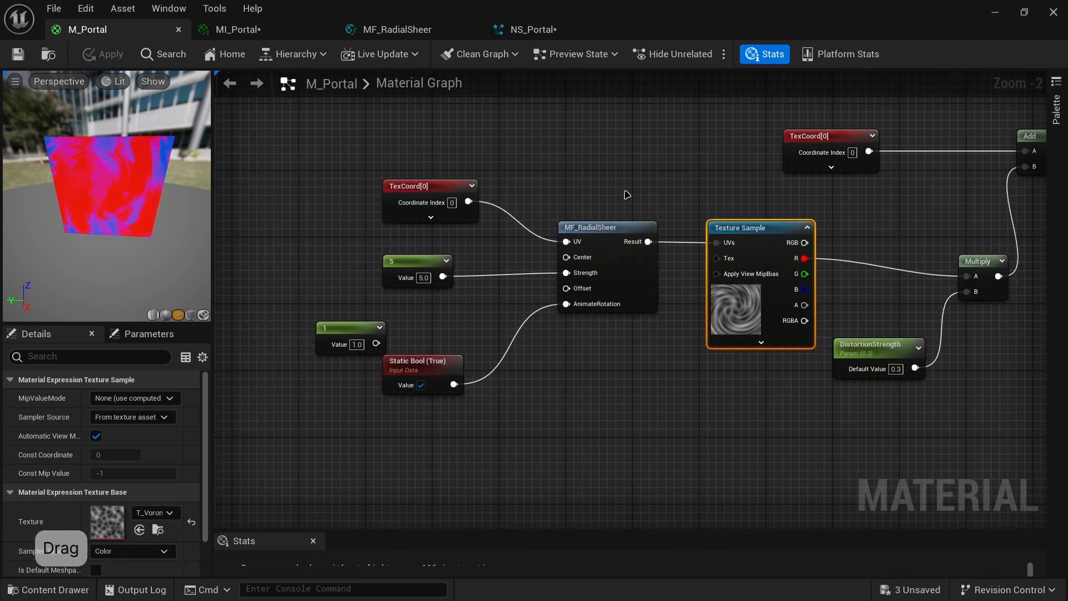
left_click_drag(318, 144, 632, 410)
left_click_drag(632, 233, 532, 225)
left_click(532, 404)
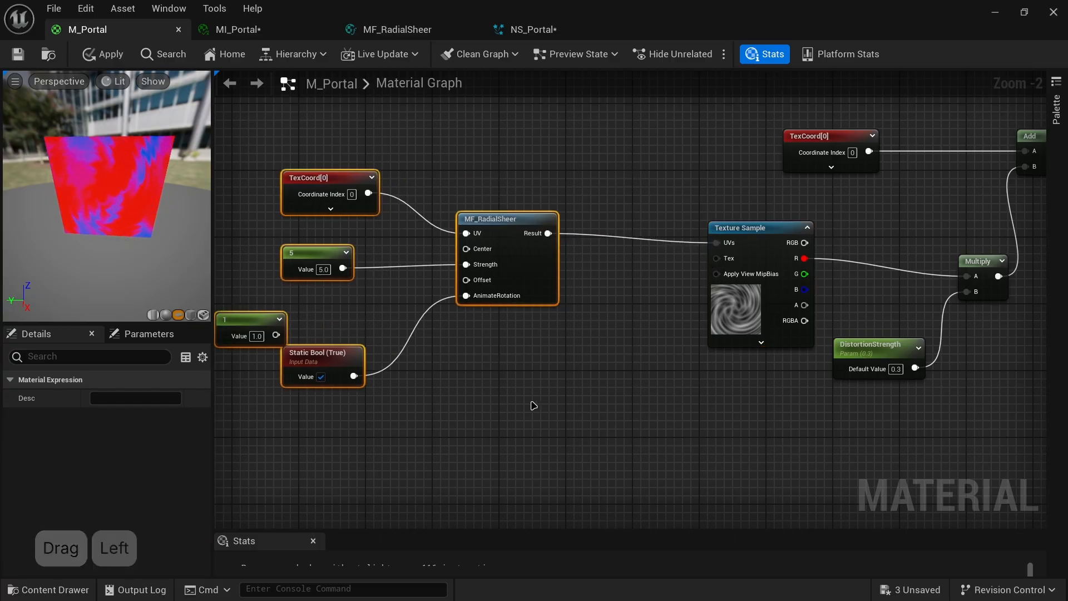
left_click(277, 315)
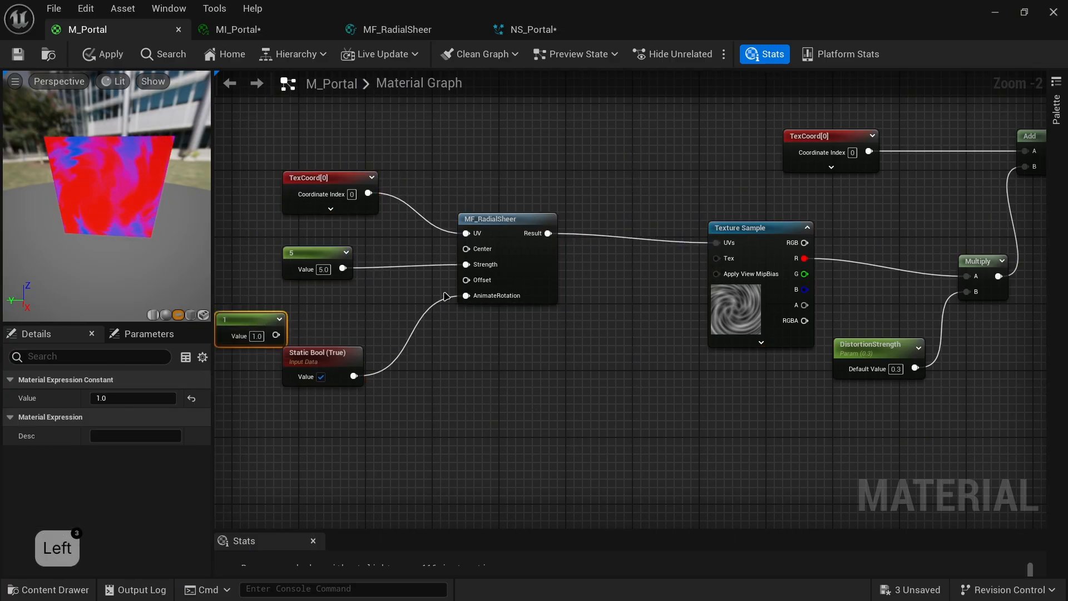
key("Delete")
- Move the distortion MF_RadialSheer group farther away and insert a Panner between its result and the Texture Sample's UVs
left_click_drag(288, 166, 564, 411)
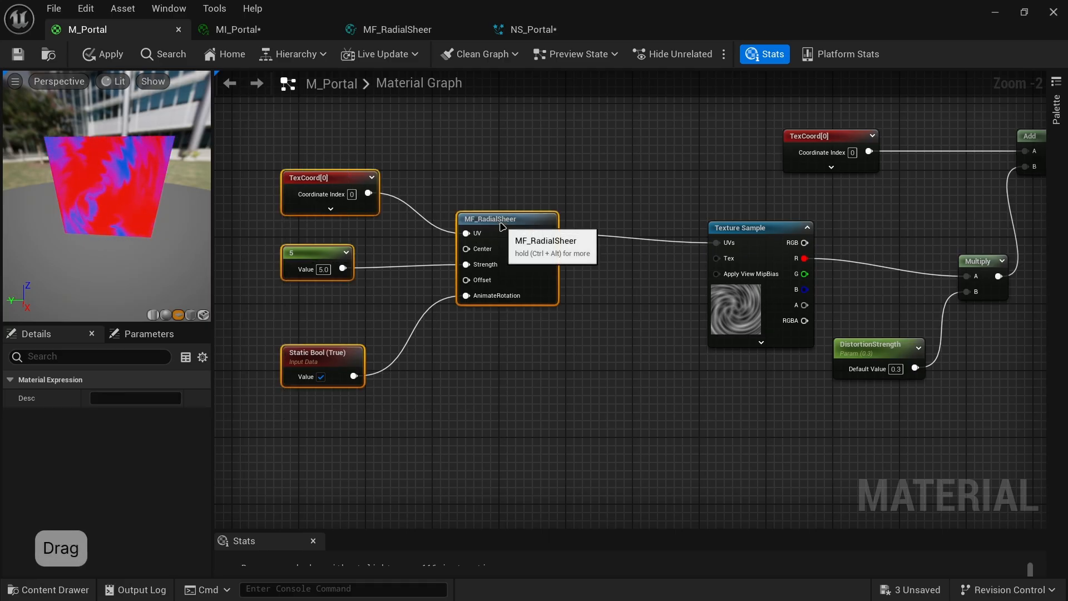
left_click_drag(475, 228, 426, 236)
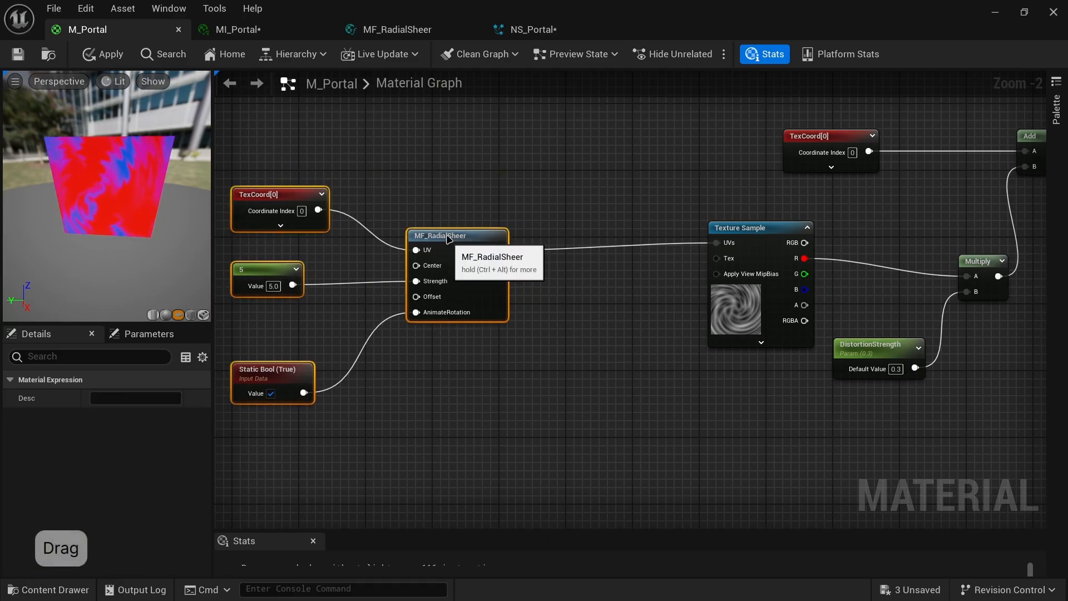
left_click(580, 295)
left_click_drag(598, 301, 602, 234)
- Duplicate the SpeedX, SpeedY and Append nodes and place the copies below the new Panner
right_click_drag(777, 388, 556, 349)
right_click_drag(974, 347, 802, 352)
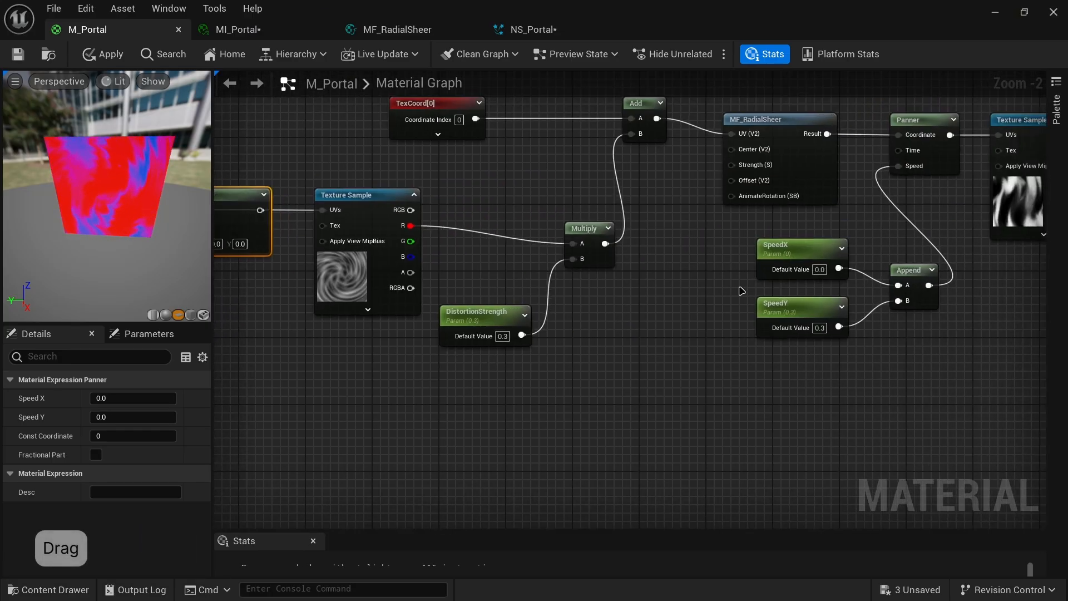
left_click_drag(748, 242, 933, 358)
right_click_drag(610, 433, 903, 444)
key("ctrl+d")
right_click_drag(479, 328, 661, 333)
left_click(675, 353)
- Rename the duplicated speed parameters as D_SpeedX and D_SpeedY
left_click(523, 365)
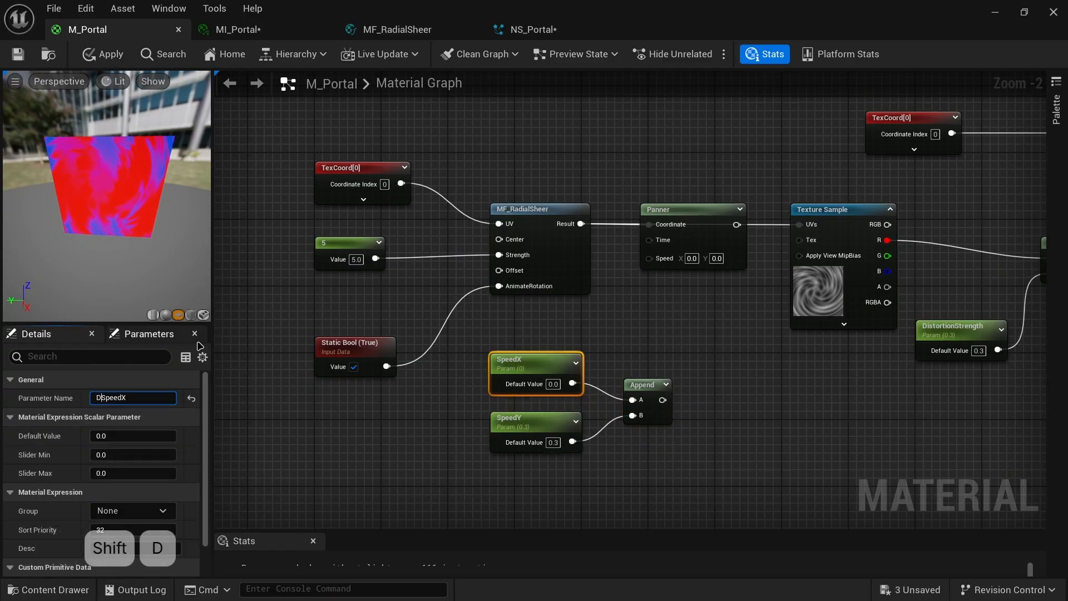
type("_")
key("Return")
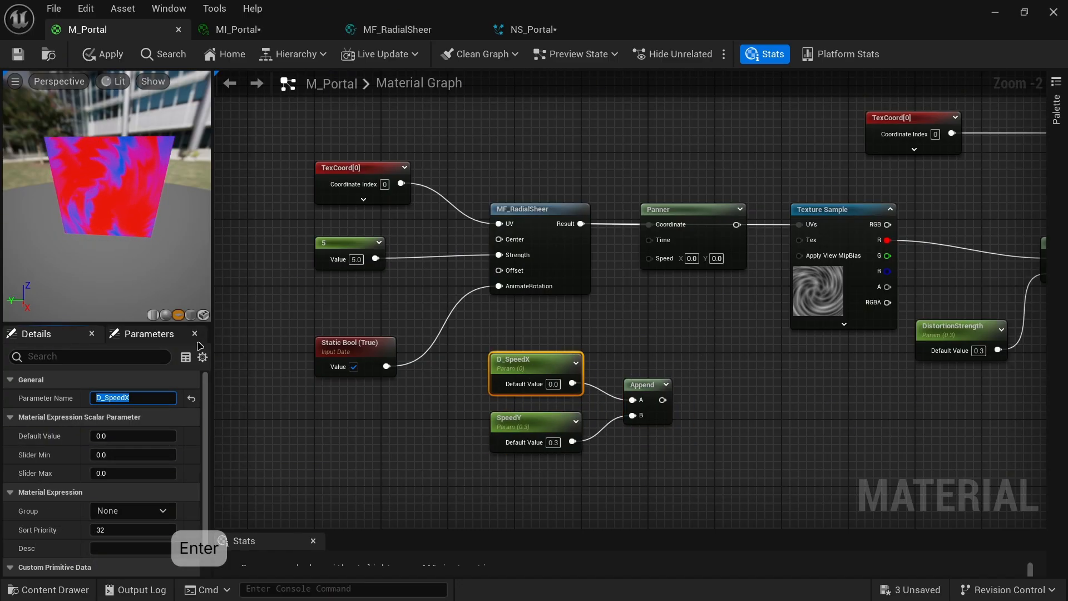
left_click(539, 422)
key("Left")
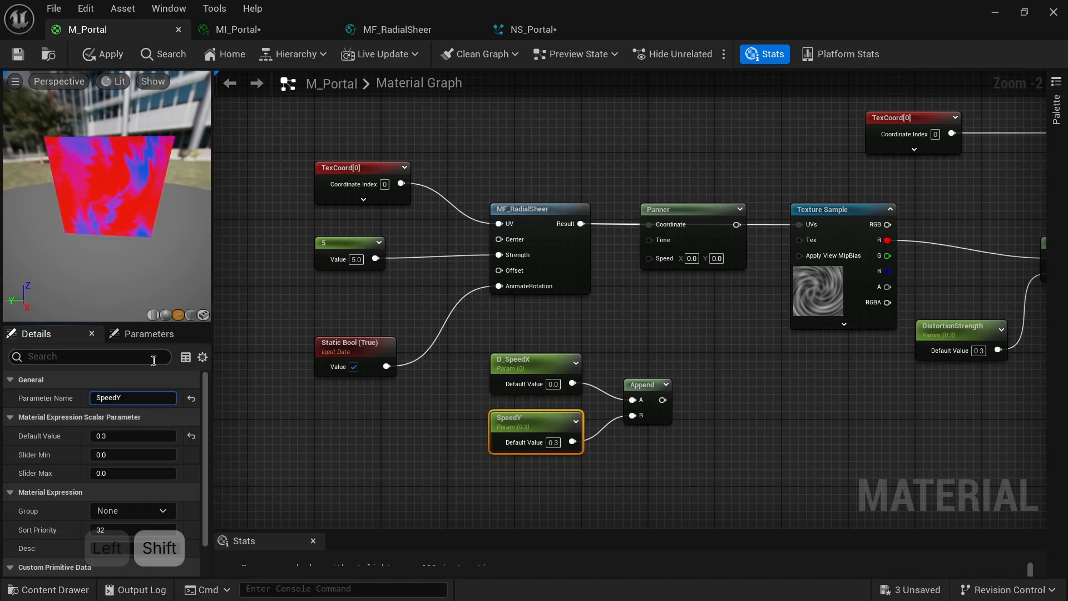
type("D_")
key("Return")
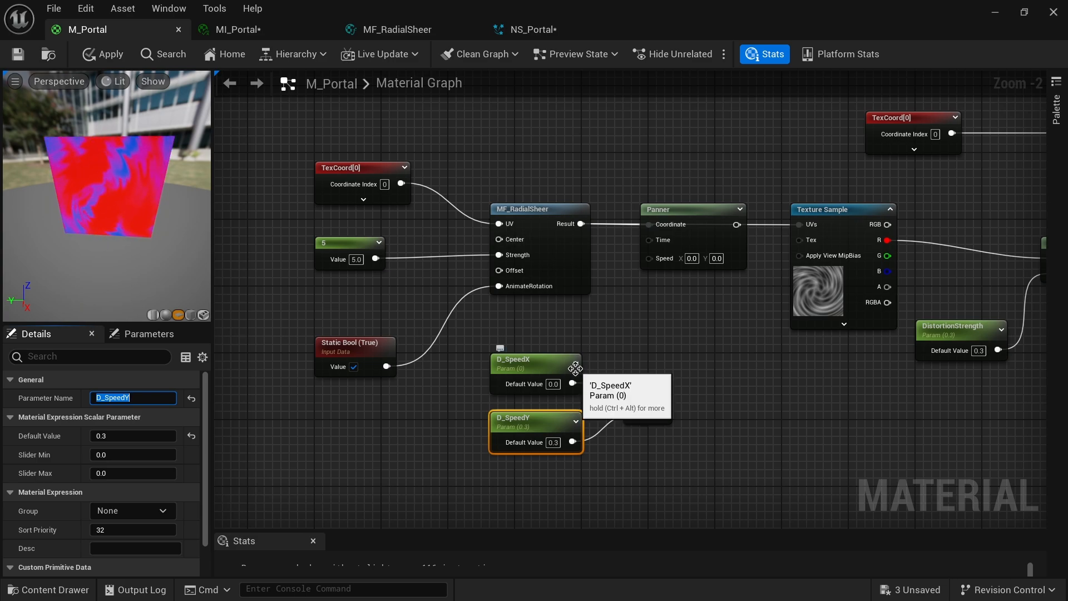
- Set the default value of D_SpeedY to 0.7
left_click(549, 445)
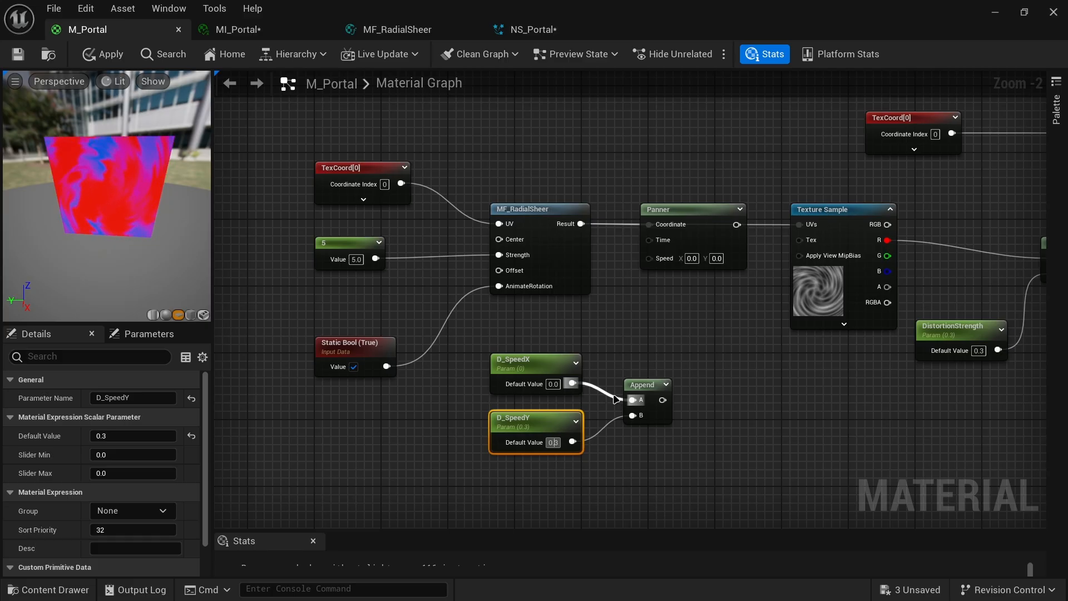
type("7")
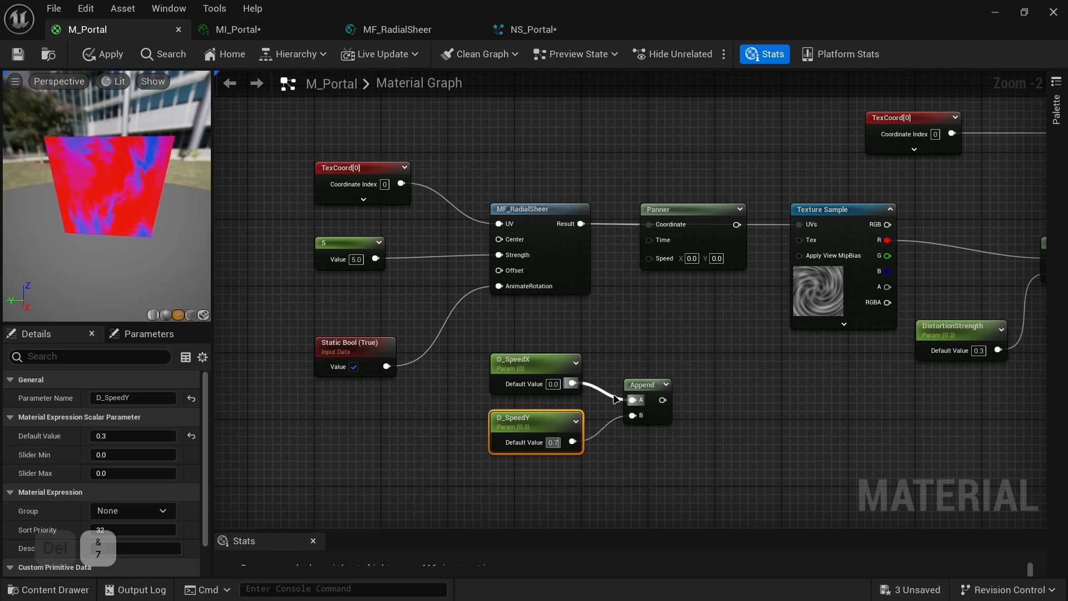
key("Return")
- Connect the duplicated Append's output to the new Panner's Speed and apply the M_Portal material changes
left_click_drag(663, 400, 650, 268)
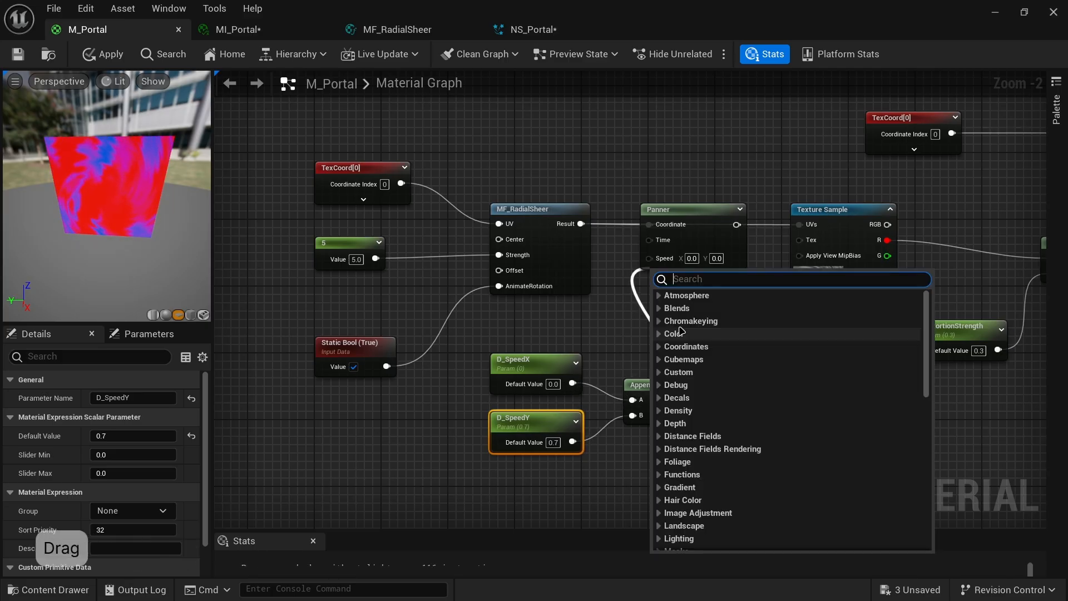
left_click(637, 346)
left_click_drag(662, 400, 648, 257)
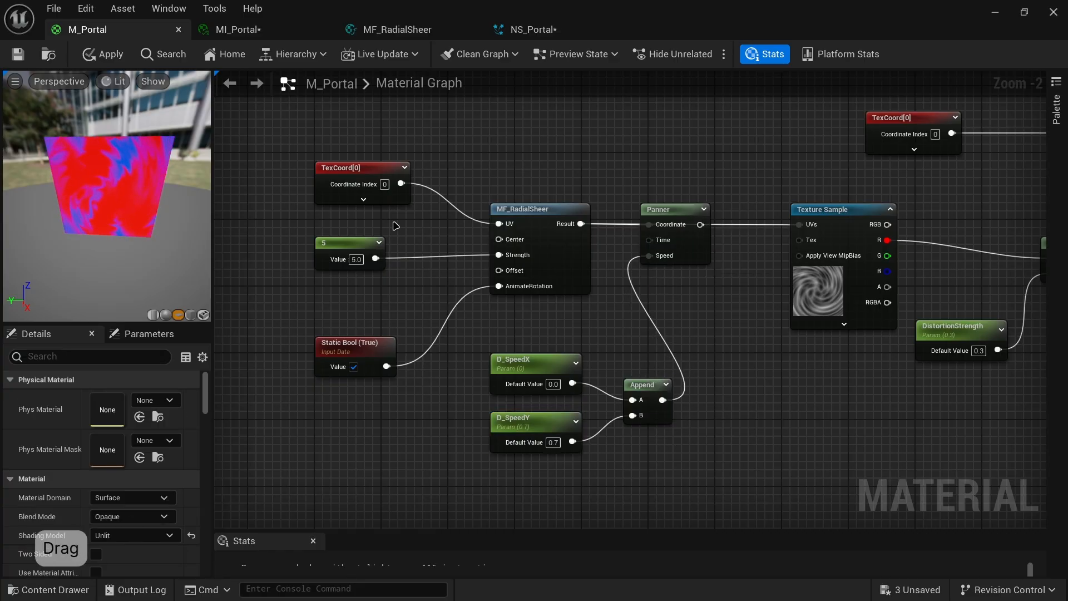
left_click(104, 54)
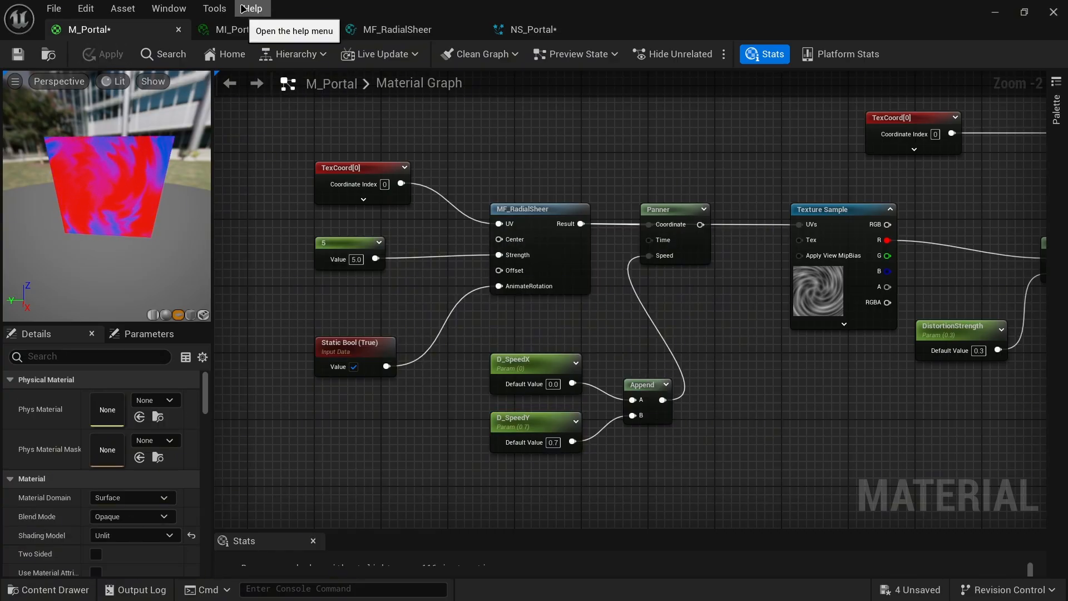
left_click_drag(161, 206, 172, 201)
right_click_drag(664, 316, 429, 294)
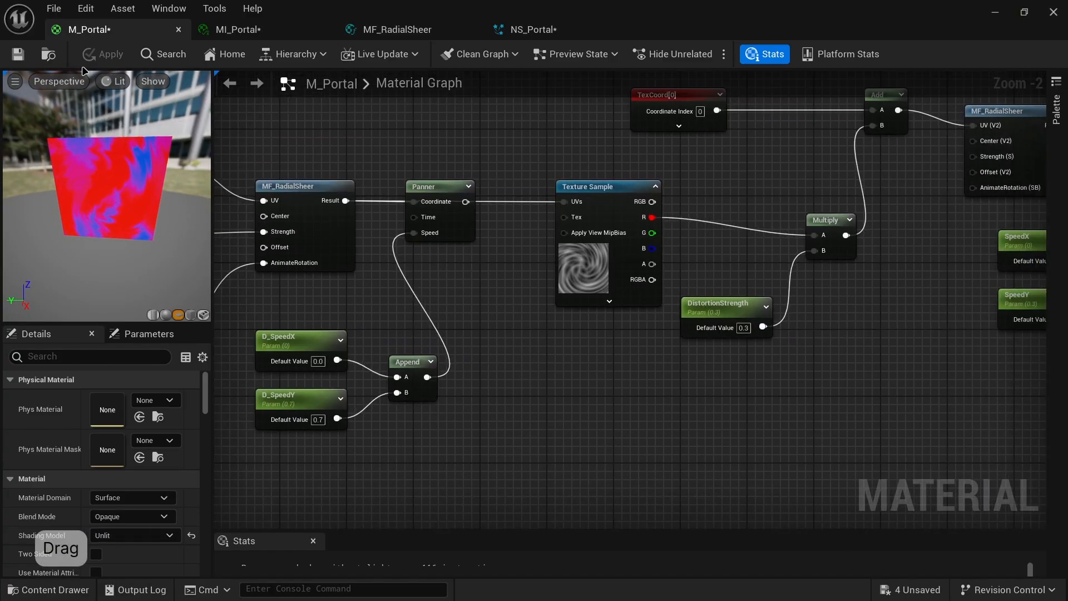
- Save the MI_Portal material instance
left_click(239, 29)
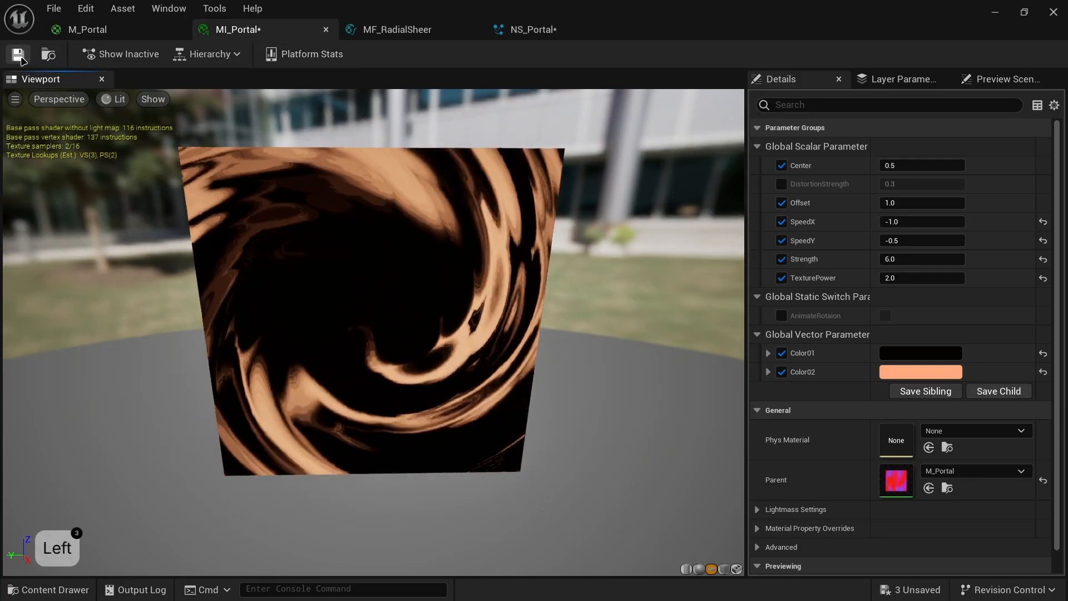
left_click(19, 56)
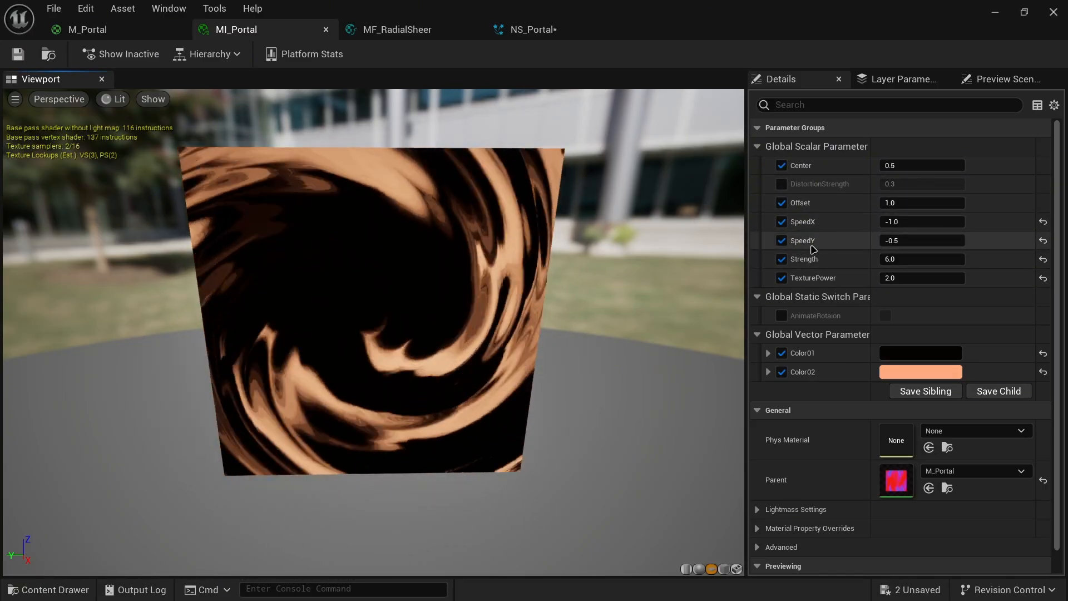
- In M_Portal, route the MF_RadialSheer result through the new Panner into the distortion Texture Sample's UVs and apply the changes
left_click(89, 29)
right_click_drag(427, 293, 590, 310)
left_click_drag(430, 205, 412, 212)
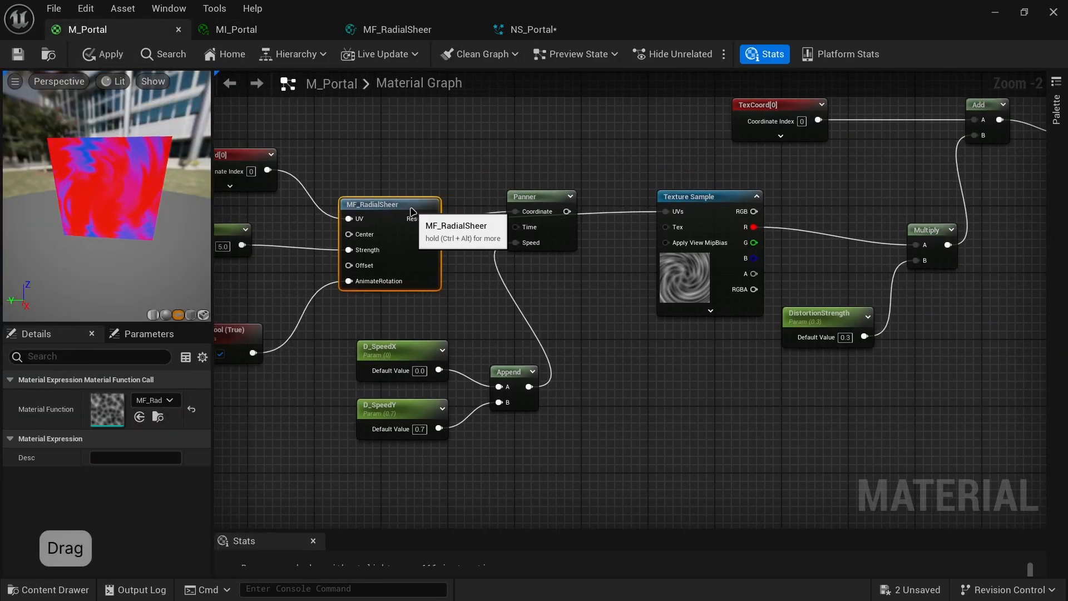
left_click_drag(576, 214, 665, 211)
left_click(102, 54)
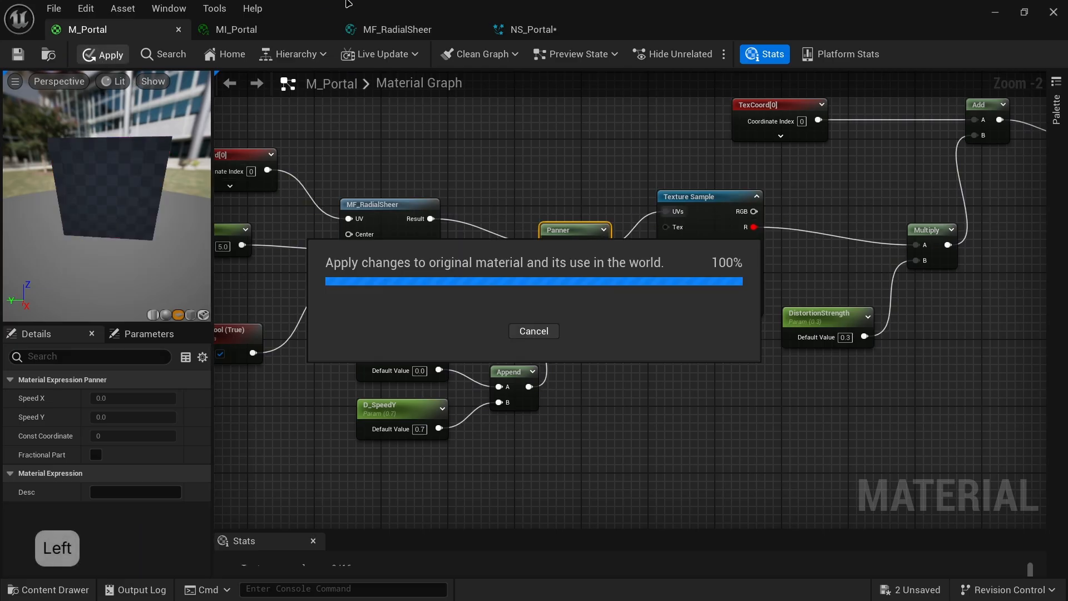
- Enable the D_SpeedX, D_SpeedY and DistortionStrength parameter overrides in MI_Portal
left_click(238, 29)
left_click_drag(374, 262, 351, 258)
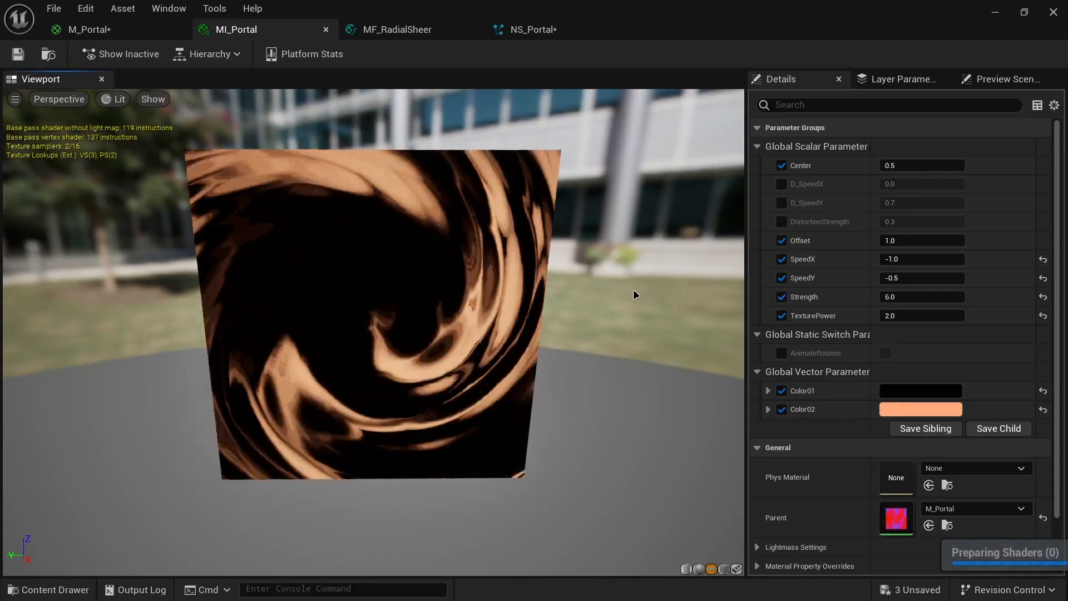
left_click(781, 188)
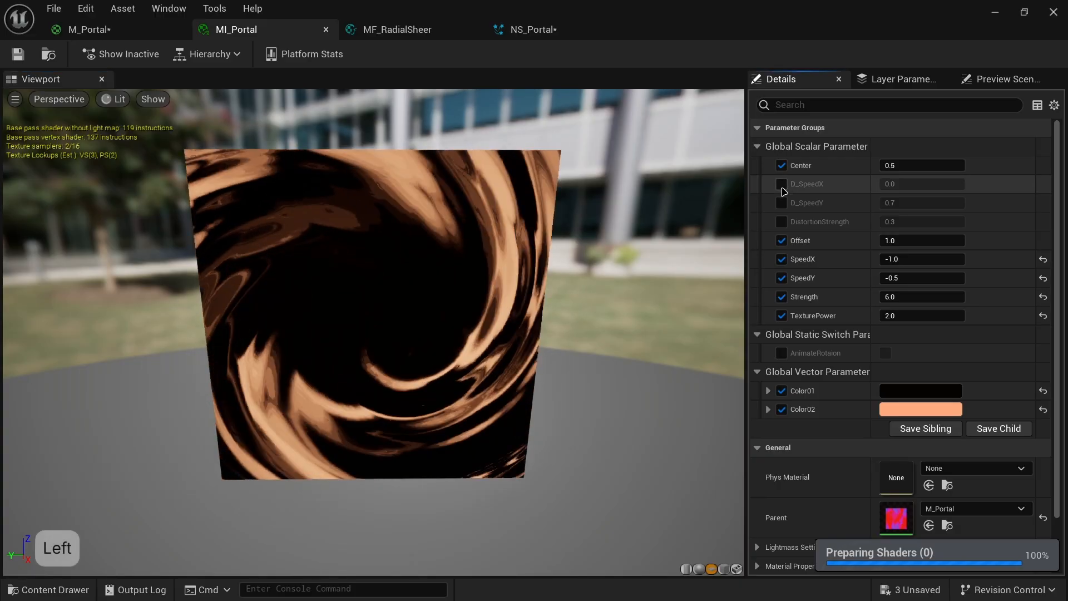
left_click(782, 203)
left_click(782, 222)
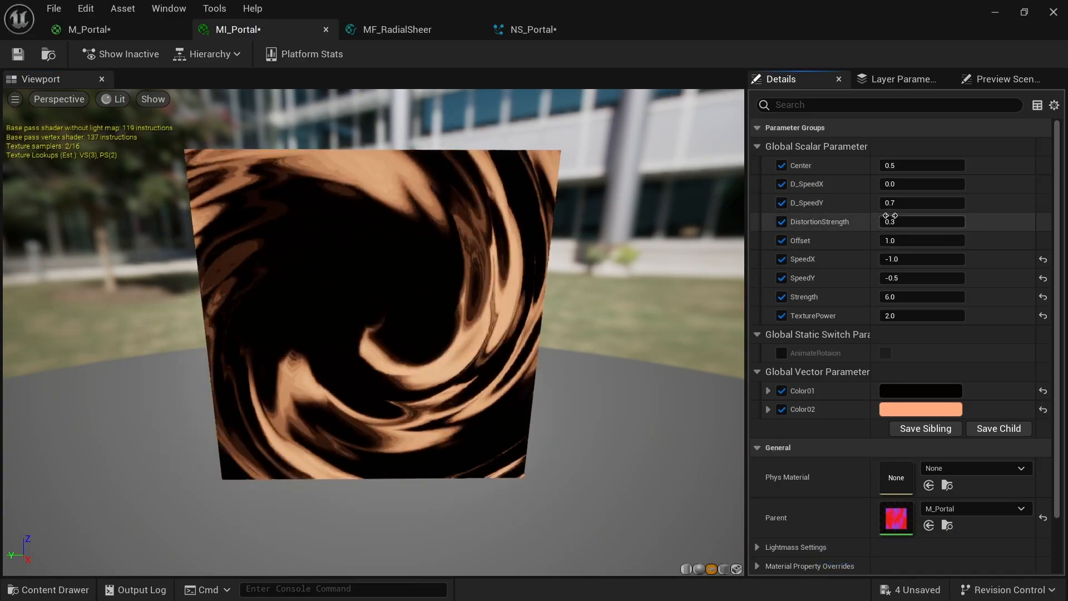
- Set DistortionStrength to 0.5 and D_SpeedX to -0.3 in MI_Portal
left_click(891, 221)
type(".5")
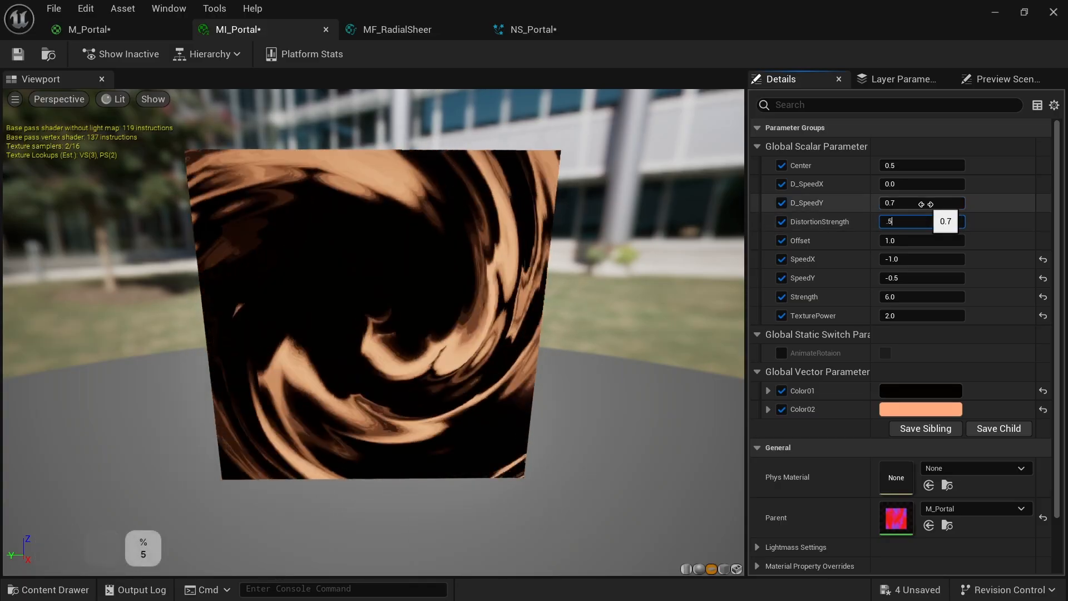
key("Return")
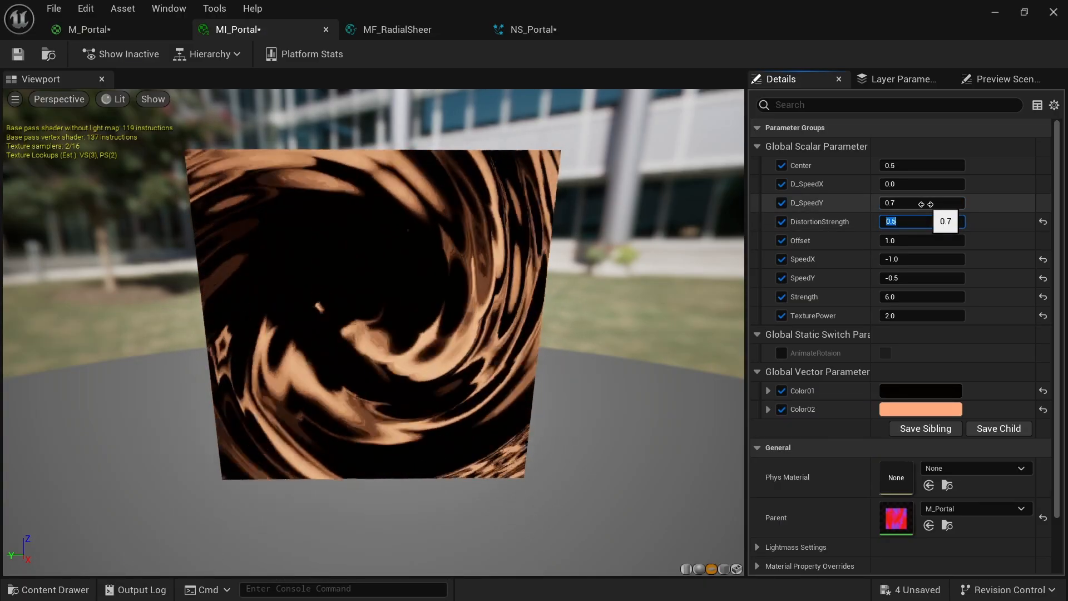
left_click(904, 184)
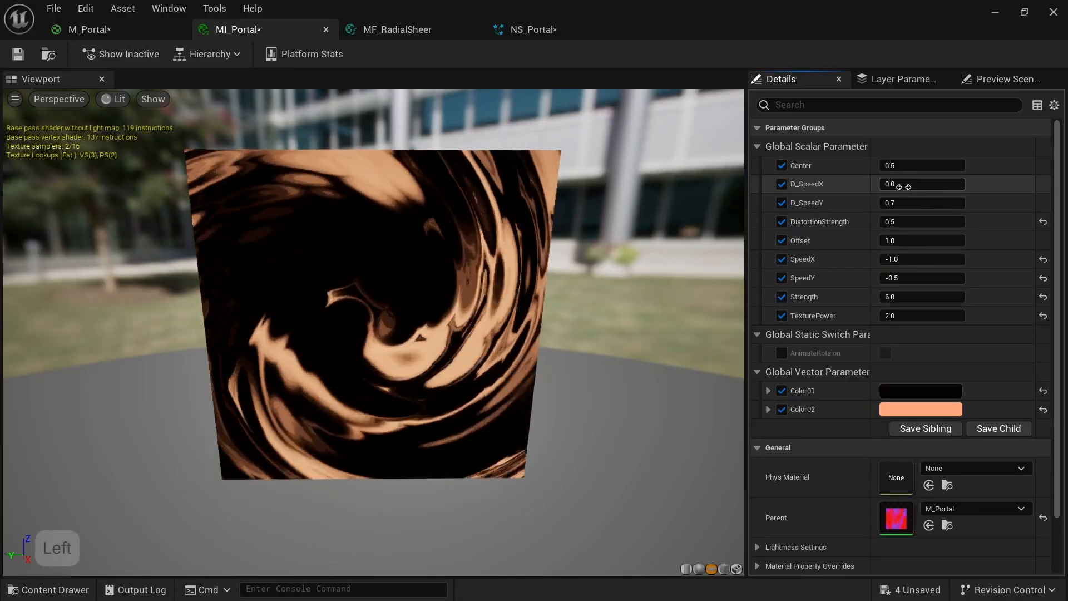
type("-0.3")
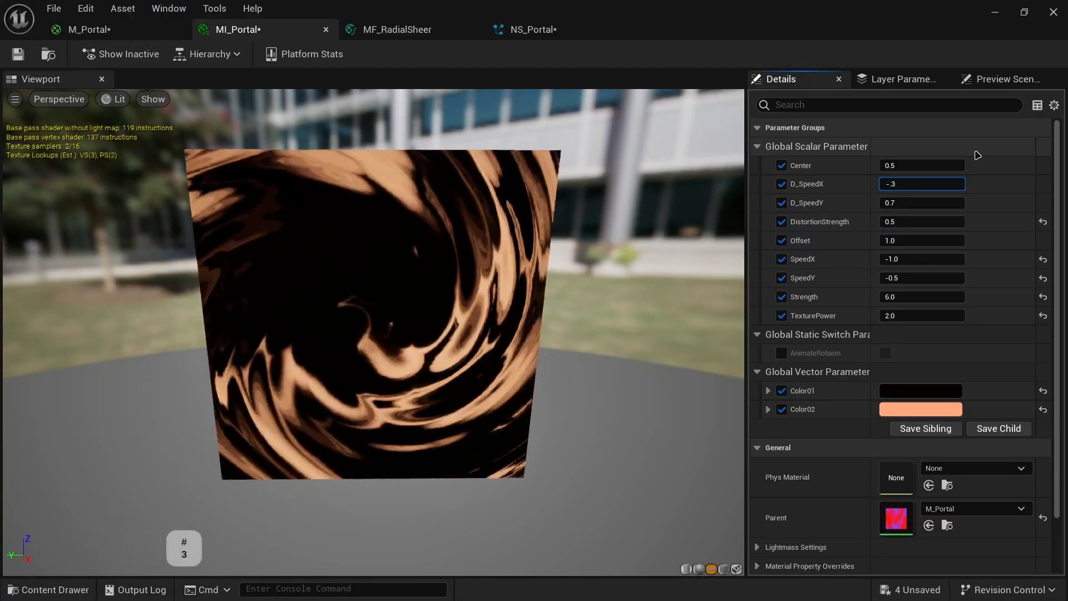
key("Return")
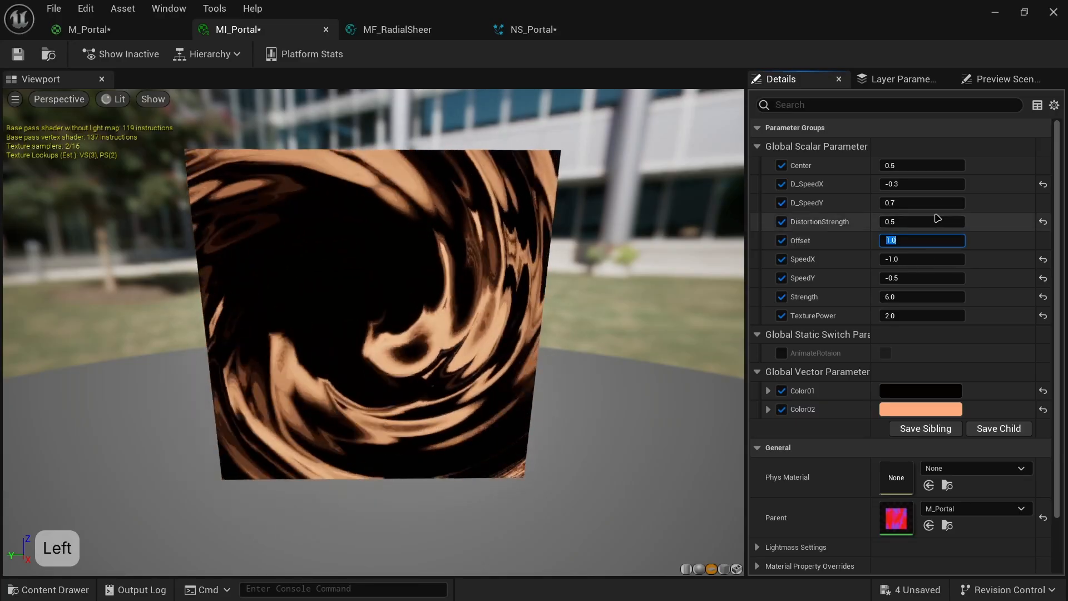
- Set the Offset parameter to 3.0 and save the MI_Portal material instance
key("Return")
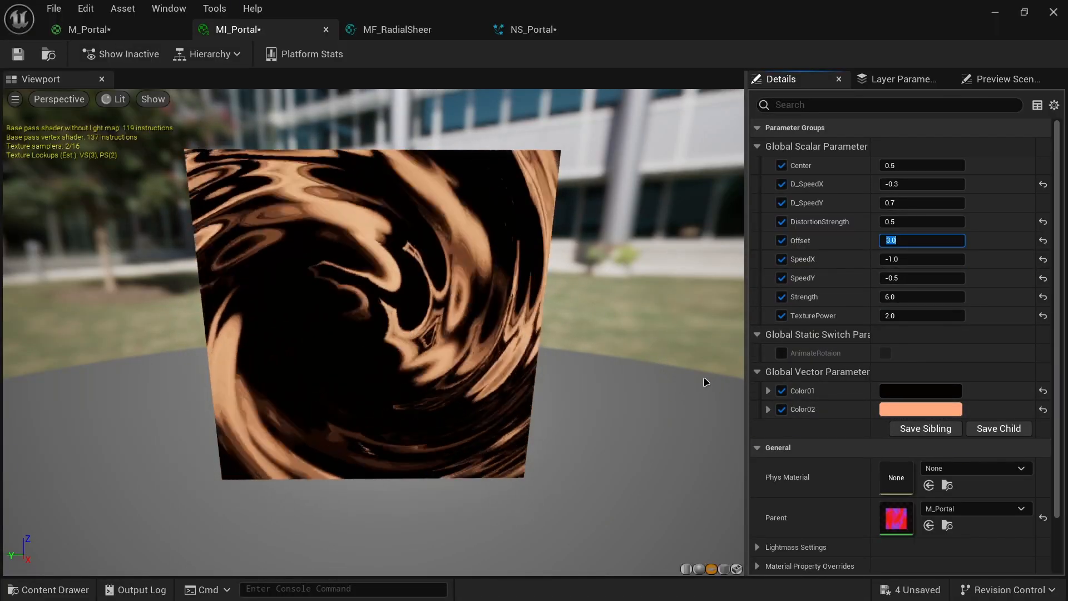
left_click_drag(706, 382, 192, 119)
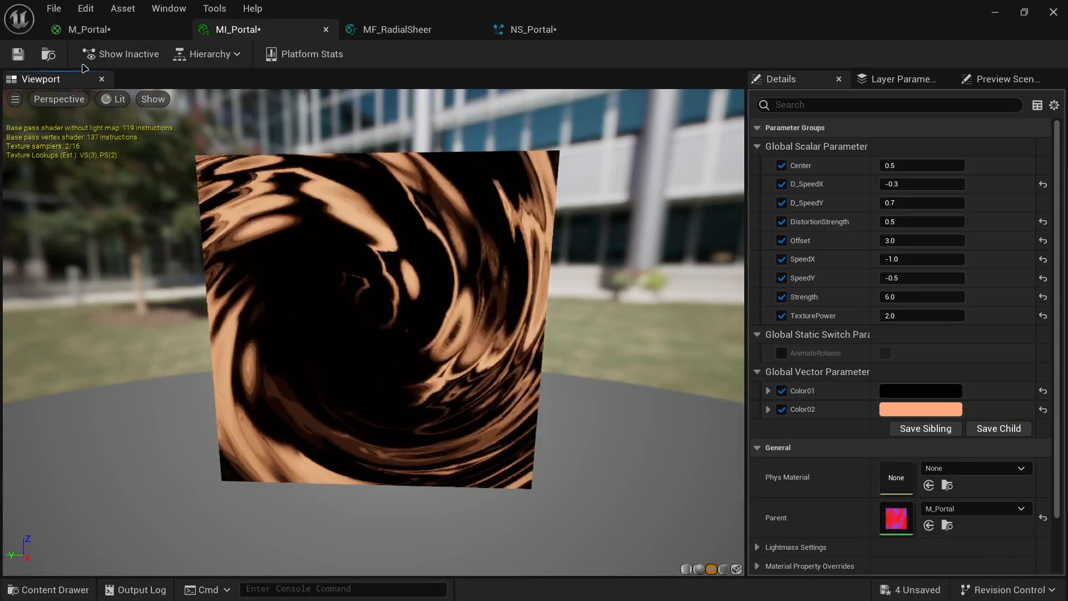
left_click(17, 54)
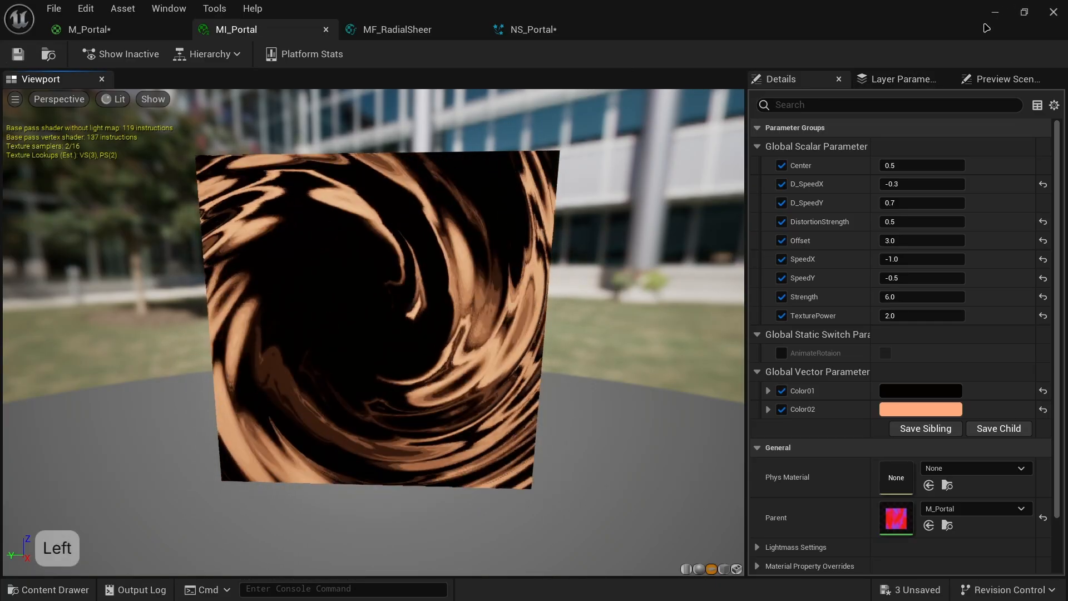
- Return to the level and examine the portal effect inside its frame from several angles
left_click(996, 12)
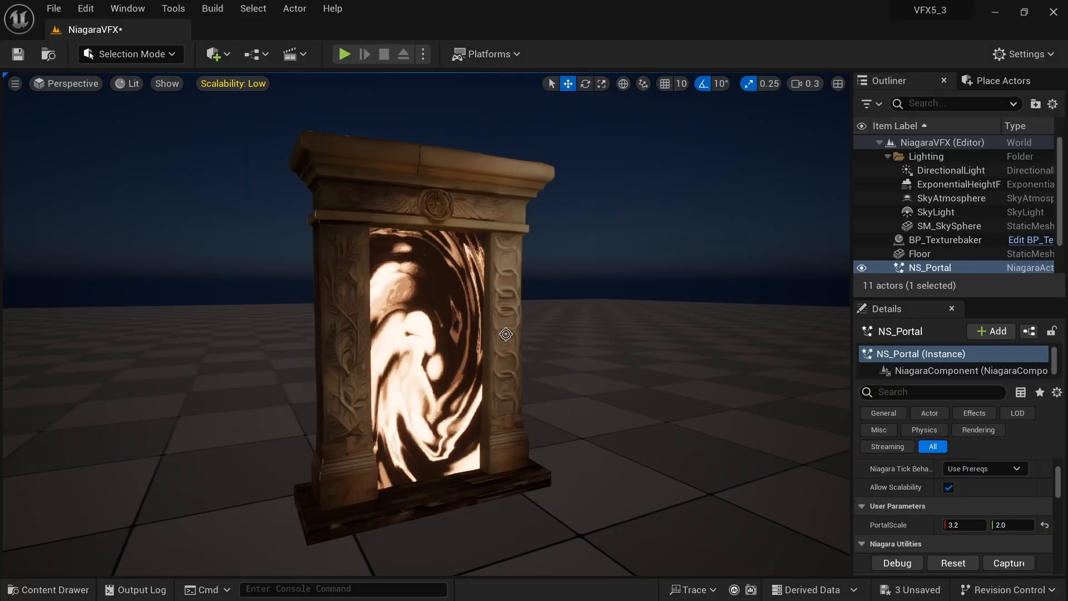
left_click(48, 590)
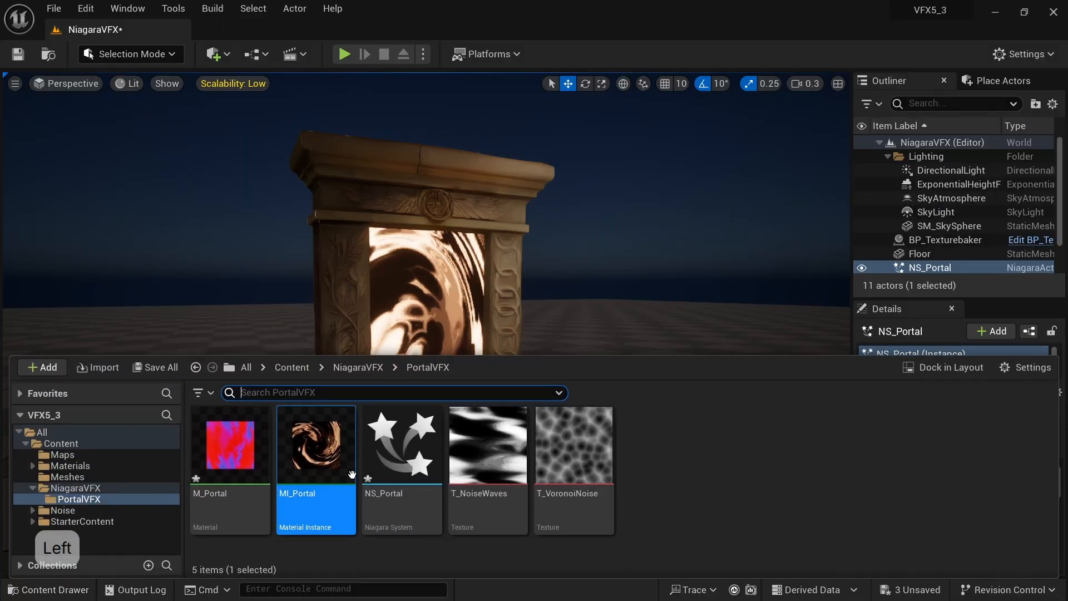
right_click_drag(390, 301, 473, 306)
key("w")
key("a")
right_click_drag(367, 234, 183, 237)
key("d")
key("w")
key("s")
- Make the M_Portal material two-sided, apply the change and save the material
left_click(32, 590)
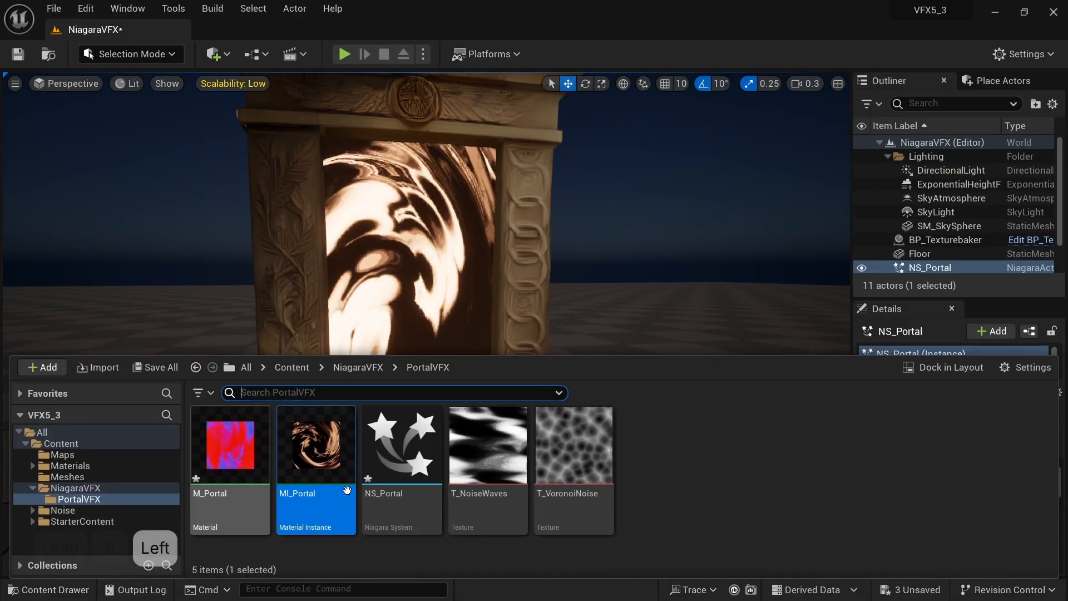
double_click(291, 450)
right_click_drag(684, 350, 489, 405)
scroll(649, 425, "down", 2)
right_click_drag(993, 361, 540, 352)
right_click_drag(887, 269, 776, 372)
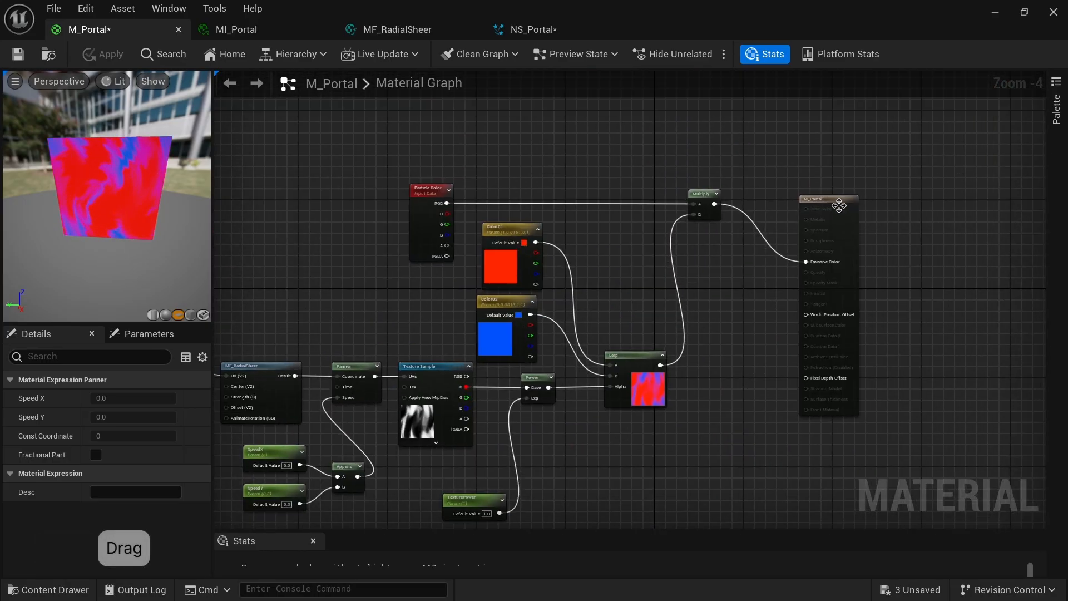
left_click(826, 234)
right_click_drag(825, 413, 917, 224)
left_click(94, 555)
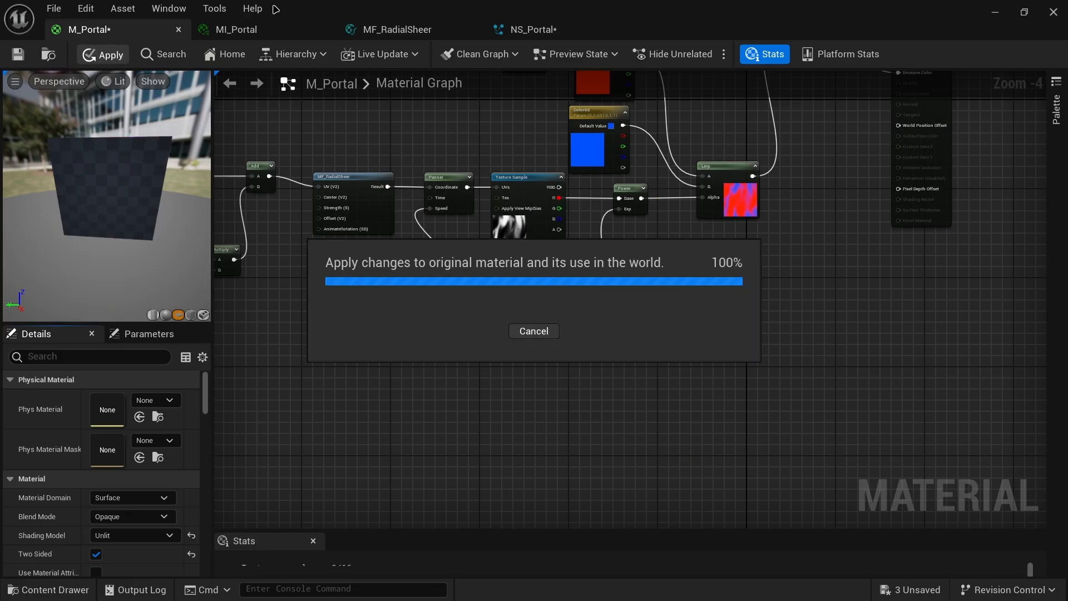
left_click(17, 58)
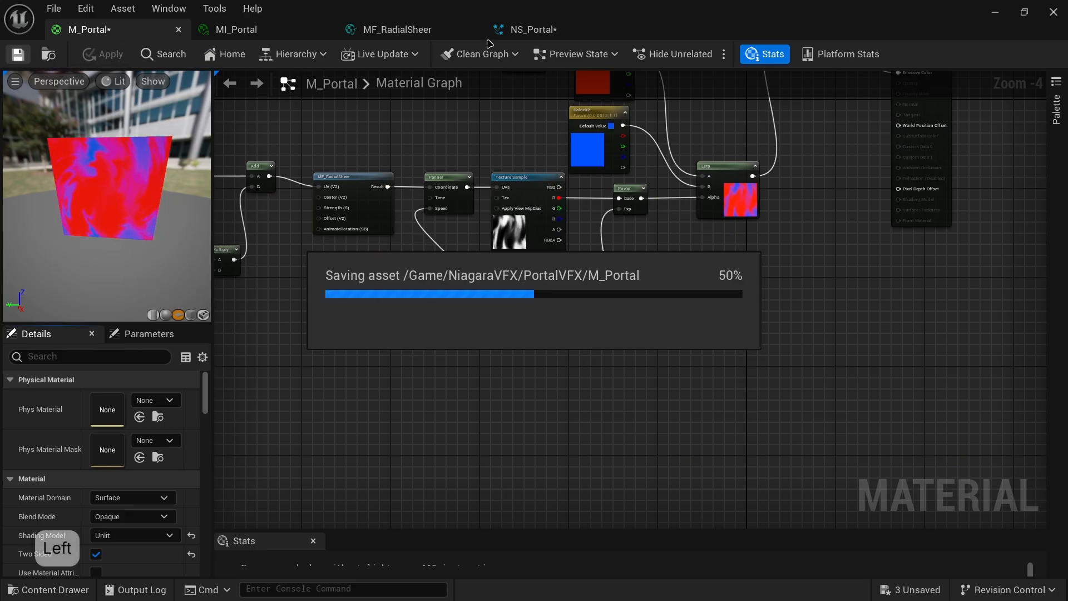
left_click_drag(141, 154, 123, 155)
- Check the two-sided portal in the level from different angles and reopen the MI_Portal material instance
left_click(999, 15)
right_click_drag(556, 267, 612, 268)
key("s")
key("a")
key("a")
key("d")
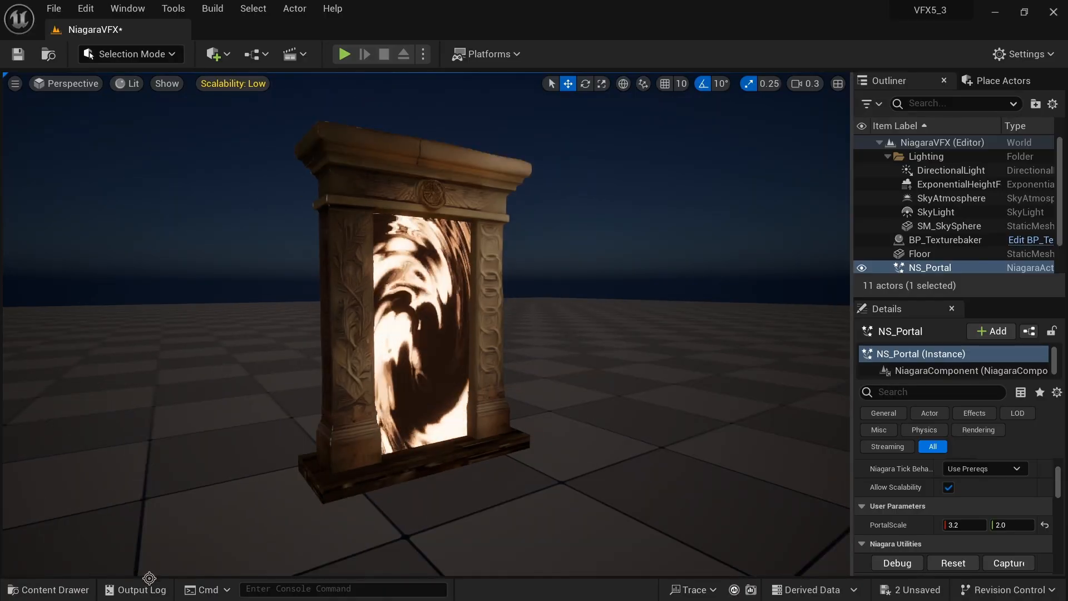
left_click(48, 589)
double_click(341, 465)
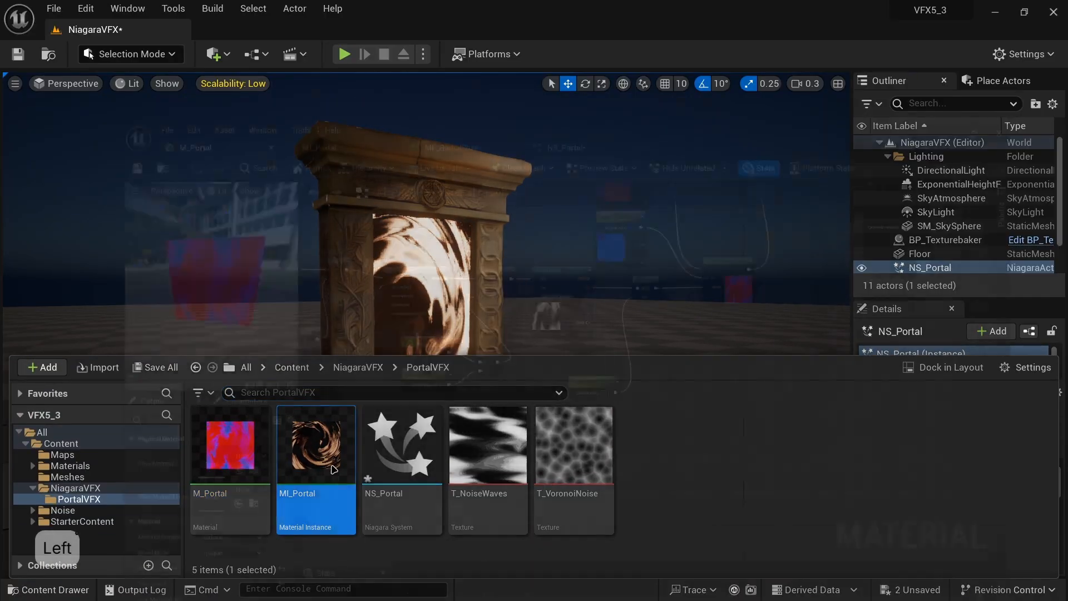
- Change Color02 of MI_Portal to bright cyan-blue, sRGB hex 00CCFFFF
left_click(945, 409)
mouse_move(746, 370)
left_mouse_down()
mouse_move(678, 304)
mouse_move(640, 325)
left_mouse_up()
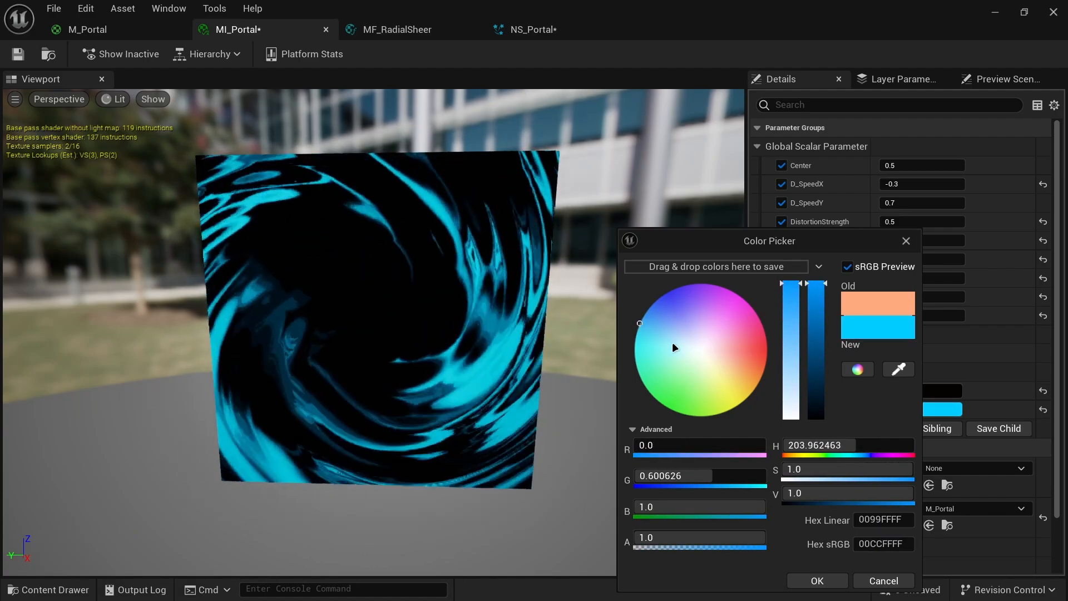
left_click(830, 574)
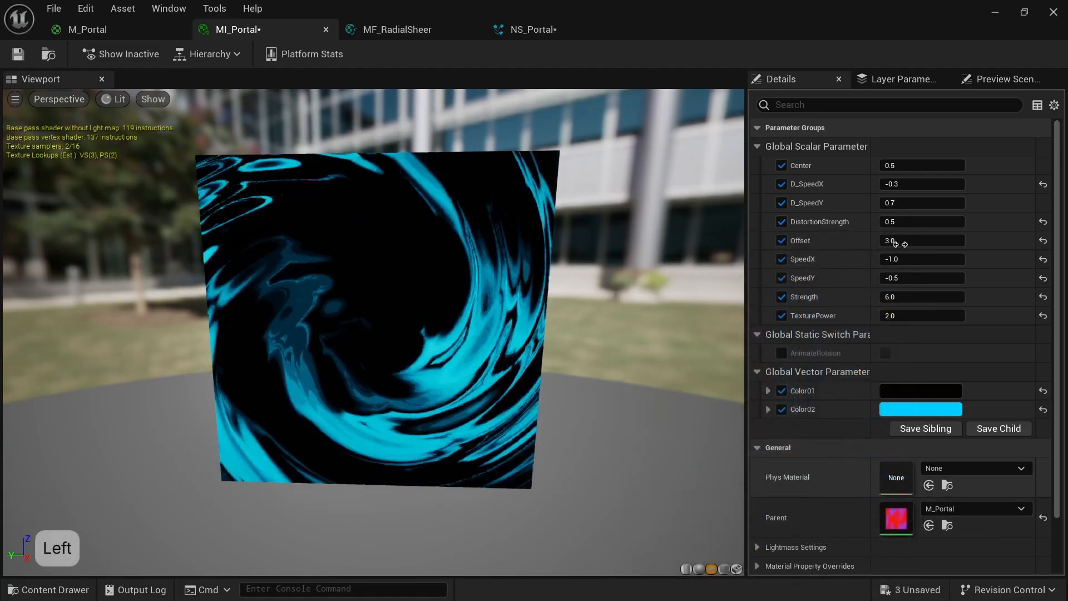
- Set DistortionStrength to 0.3 and D_SpeedY to 0.4 in MI_Portal, trying 0.6 for D_SpeedY first
type("3")
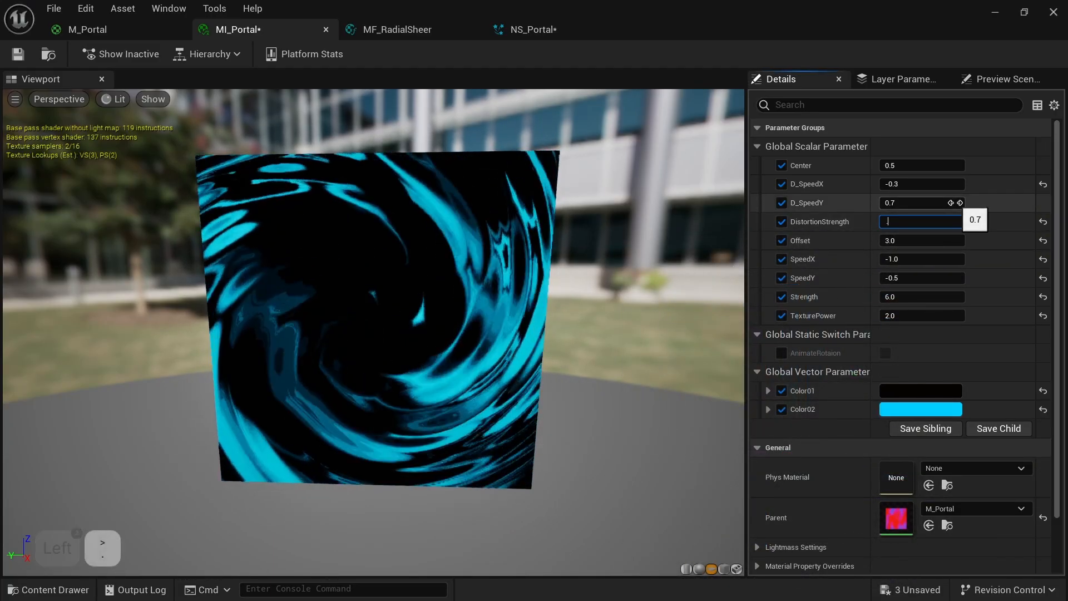
key("Return")
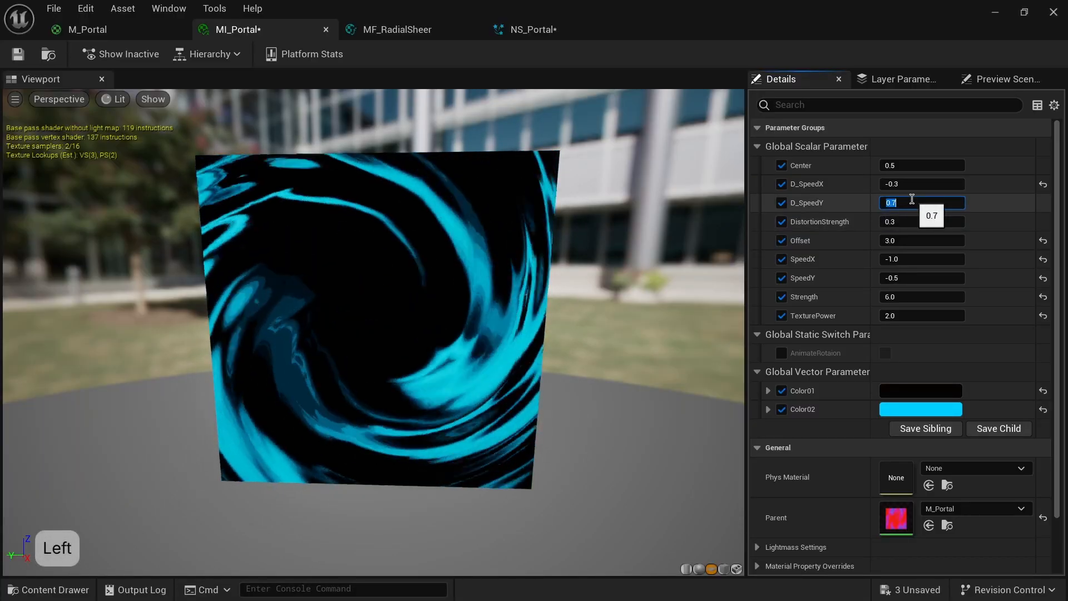
type("0.6")
key("Return")
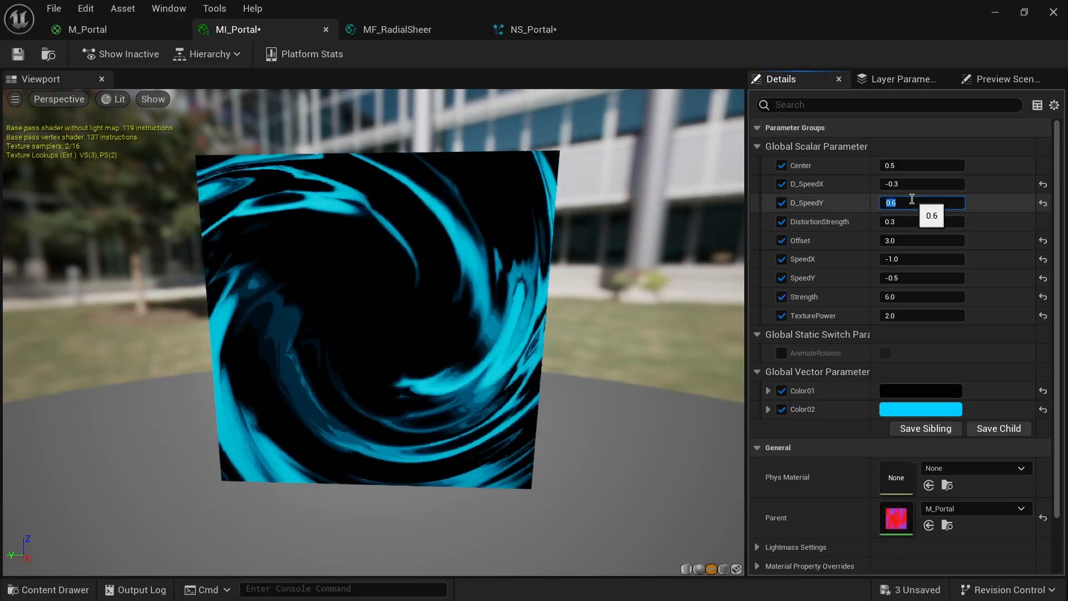
type(".4")
key("Return")
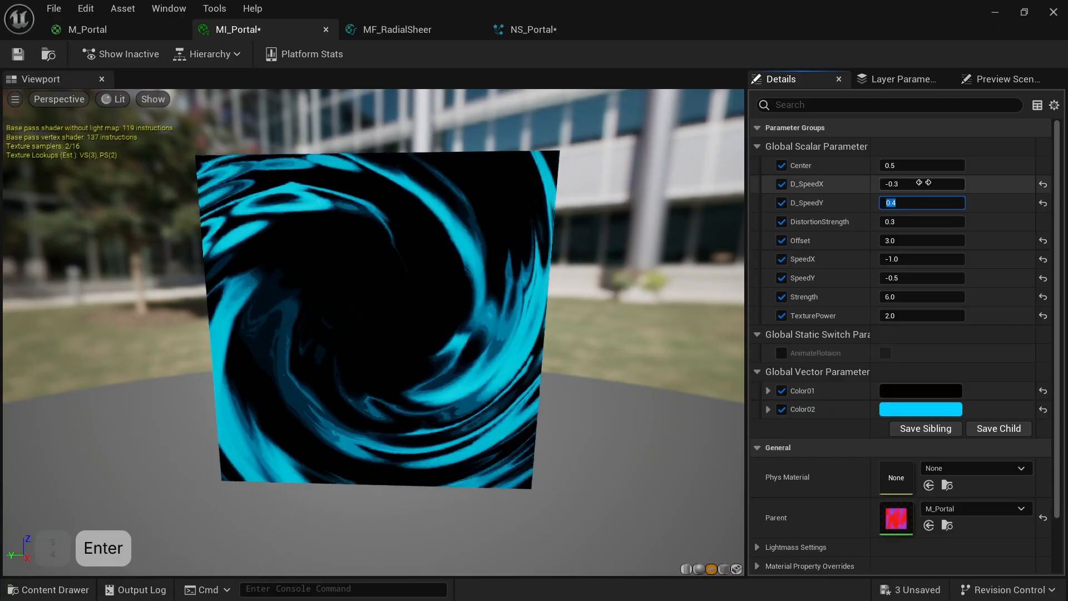
- Set D_SpeedX to 0 in MI_Portal
left_click(923, 183)
type("0")
key("Return")
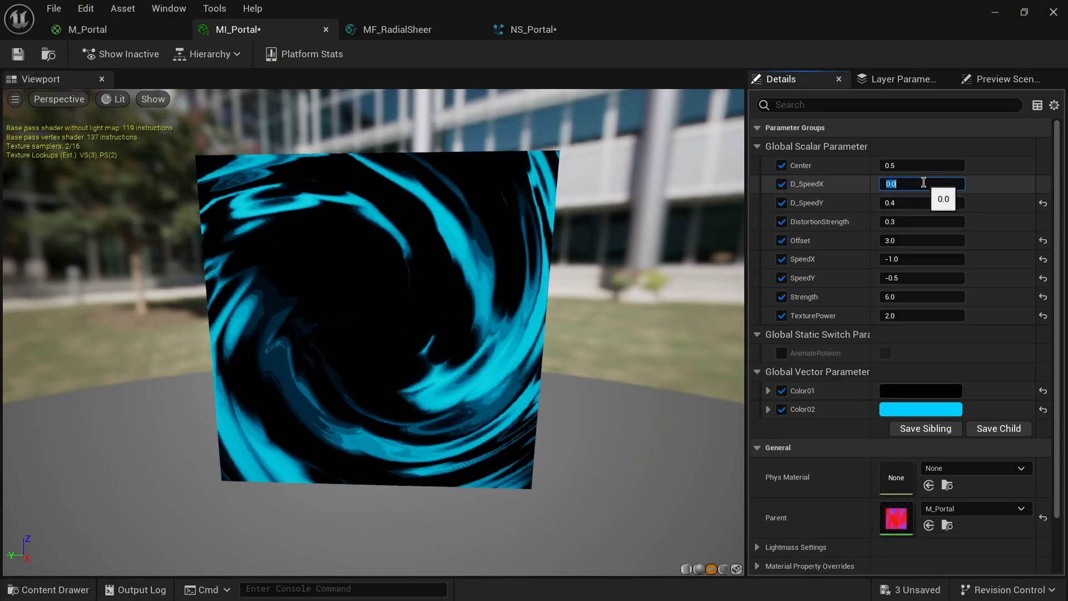
- Check the recolored portal in the level and return to the MI_Portal material instance
left_click(996, 11)
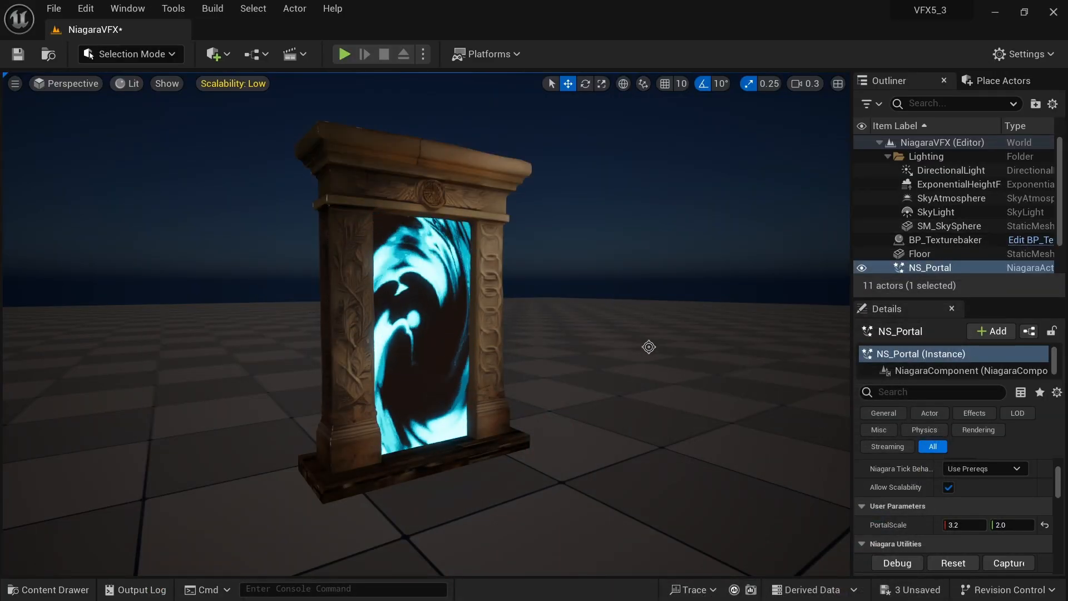
left_click(48, 589)
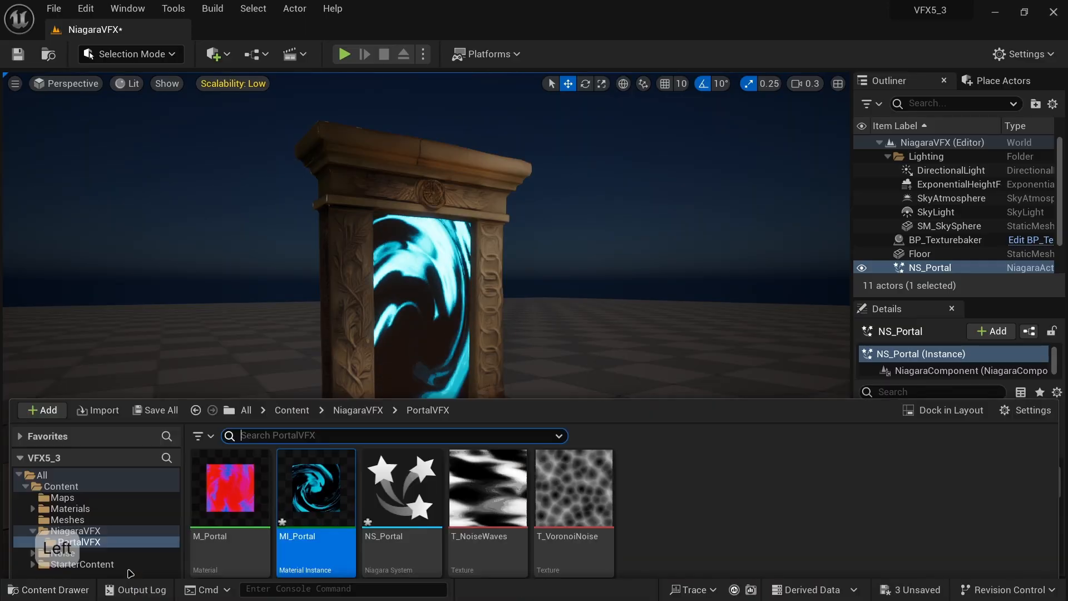
double_click(316, 445)
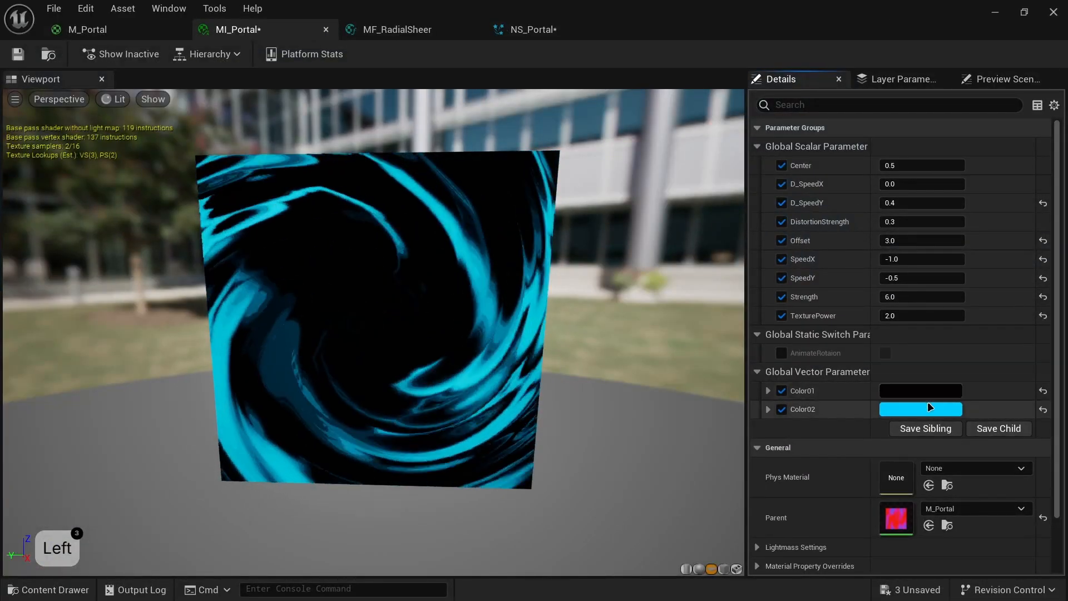
- Change Color02 of MI_Portal to light orange, sRGB hex FFB07EFF, and view the portal in the level
left_click(918, 409)
mouse_move(748, 355)
left_mouse_down()
mouse_move(746, 377)
mouse_move(757, 365)
left_mouse_up()
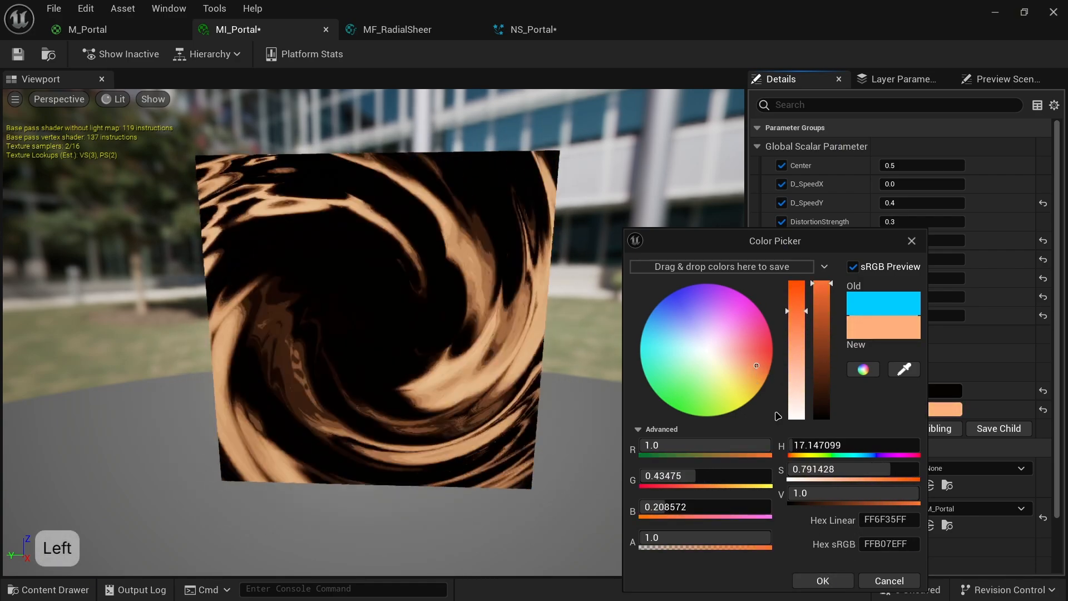
left_click(824, 581)
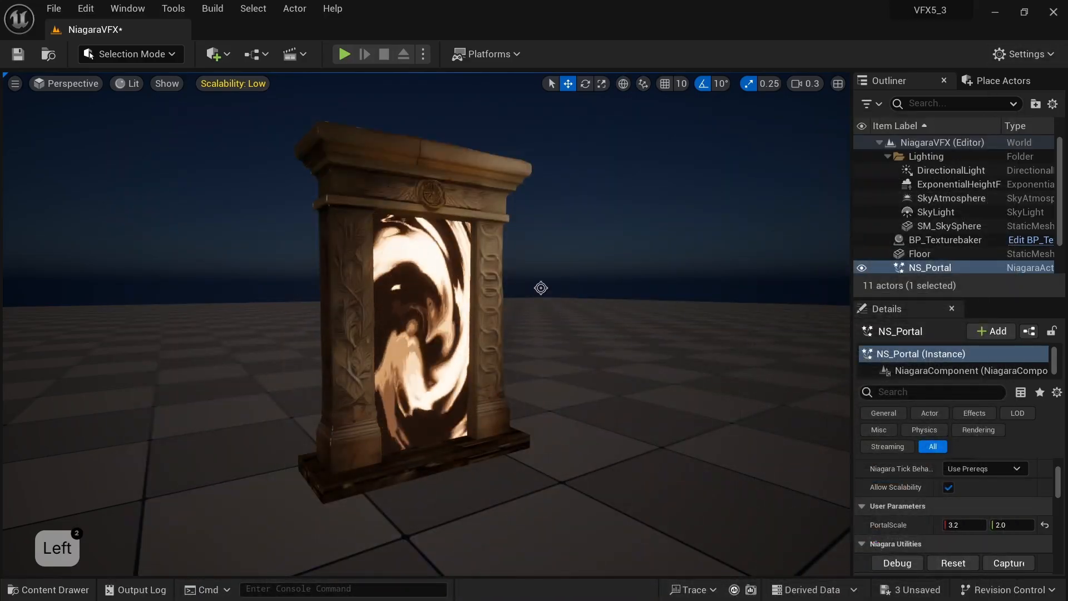